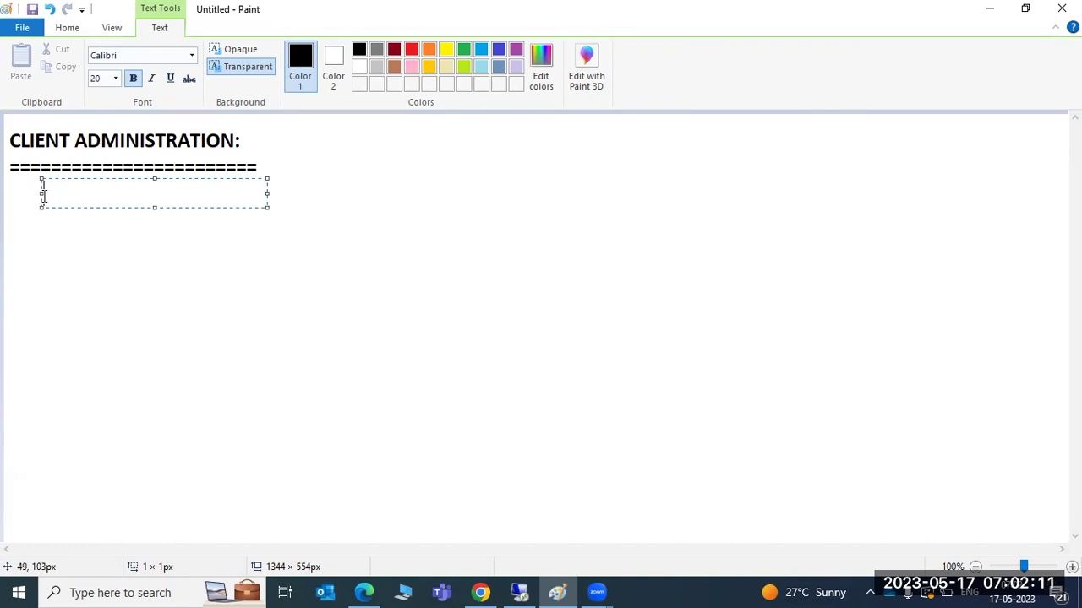
- Switch to the SAP remote desktop session, leave the Transport Management System, and open the client overview with transaction scc4
{"action": "left_click", "coordinate": [509, 591]}
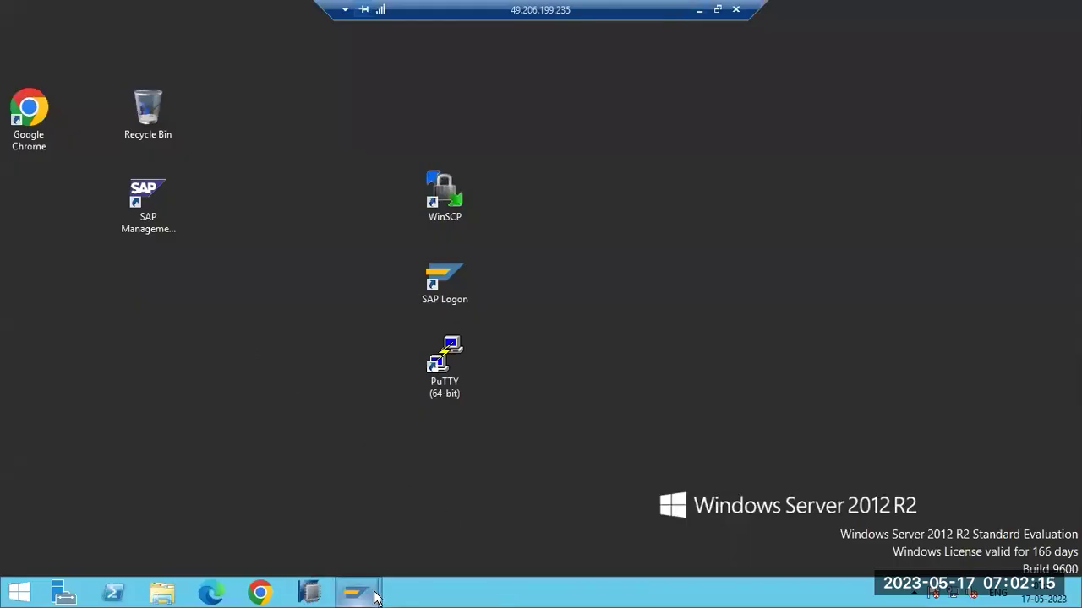
{"action": "mouse_move", "coordinate": [356, 591]}
{"action": "left_click", "coordinate": [394, 530]}
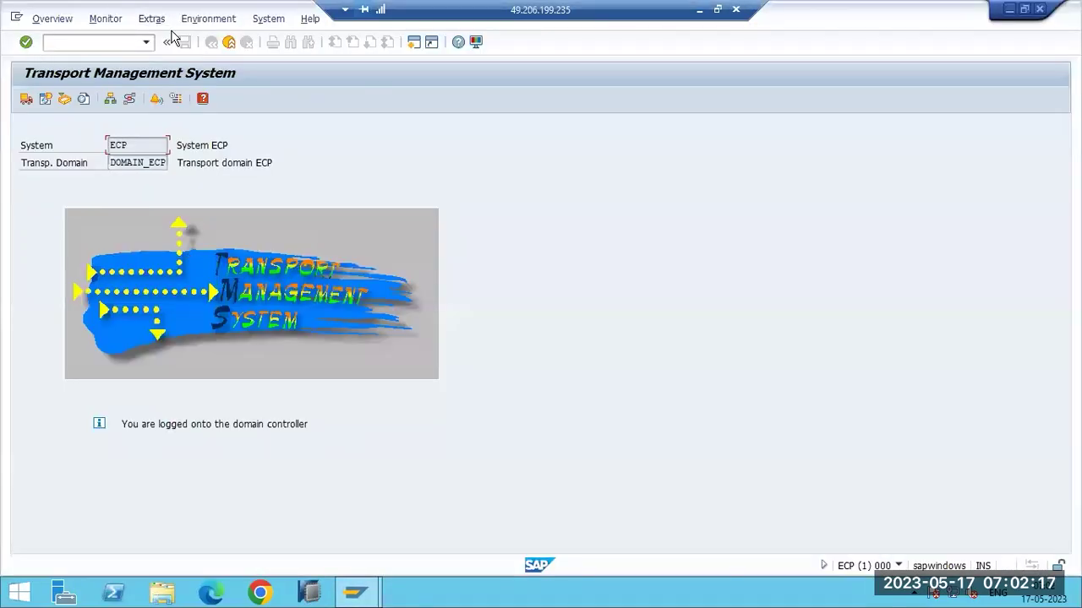
{"action": "left_click", "coordinate": [228, 42]}
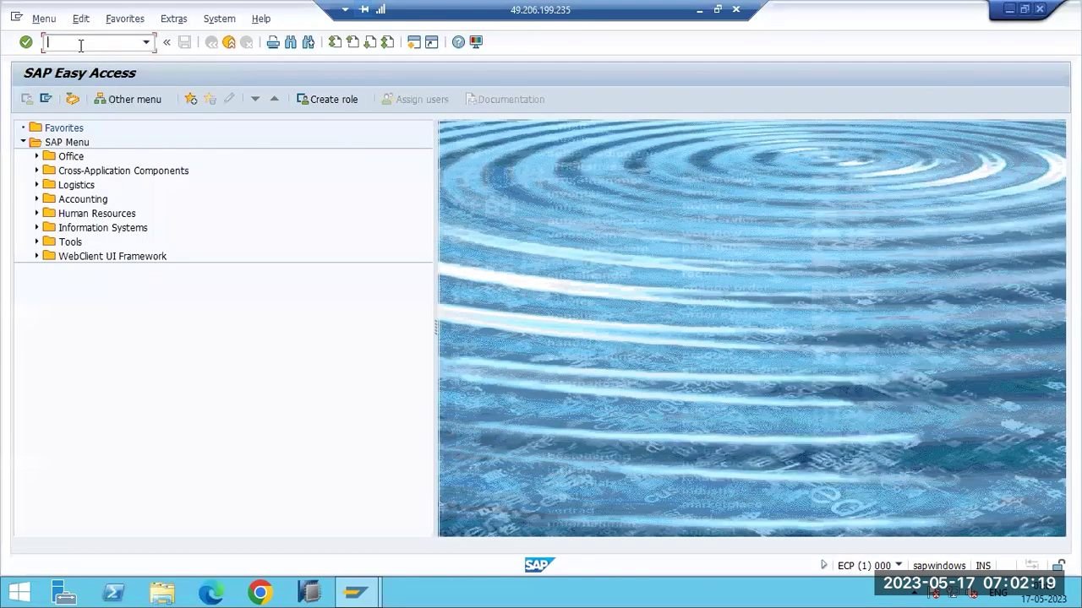
{"action": "type", "text": "scc4"}
{"action": "key", "text": "Return"}
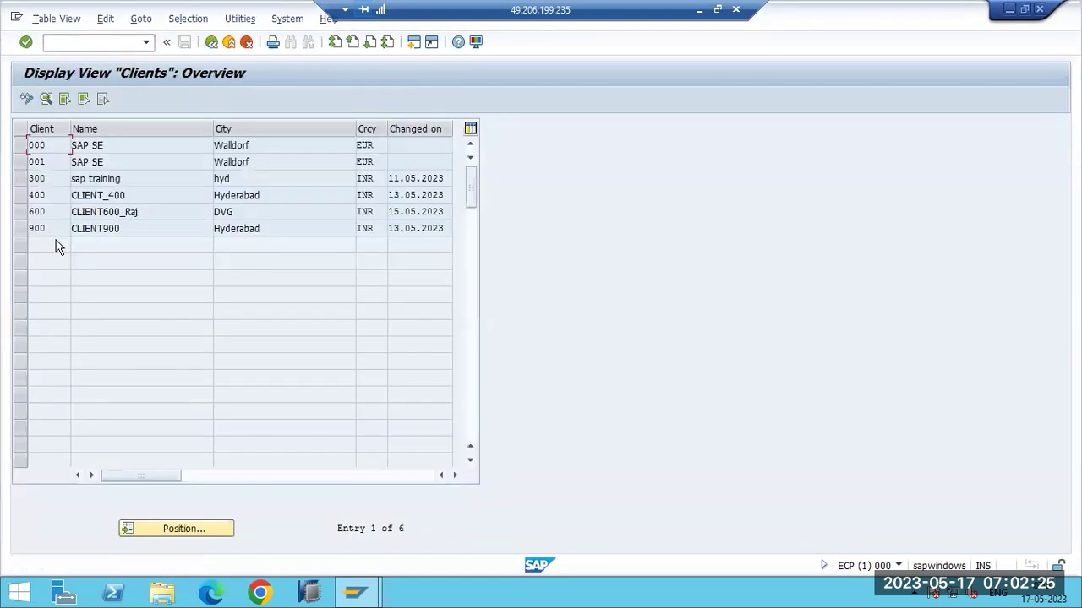
- Point out master clients 000 and 001 by marking their rows in the client overview, and return to SAP Easy Access
{"action": "left_click", "coordinate": [19, 161]}
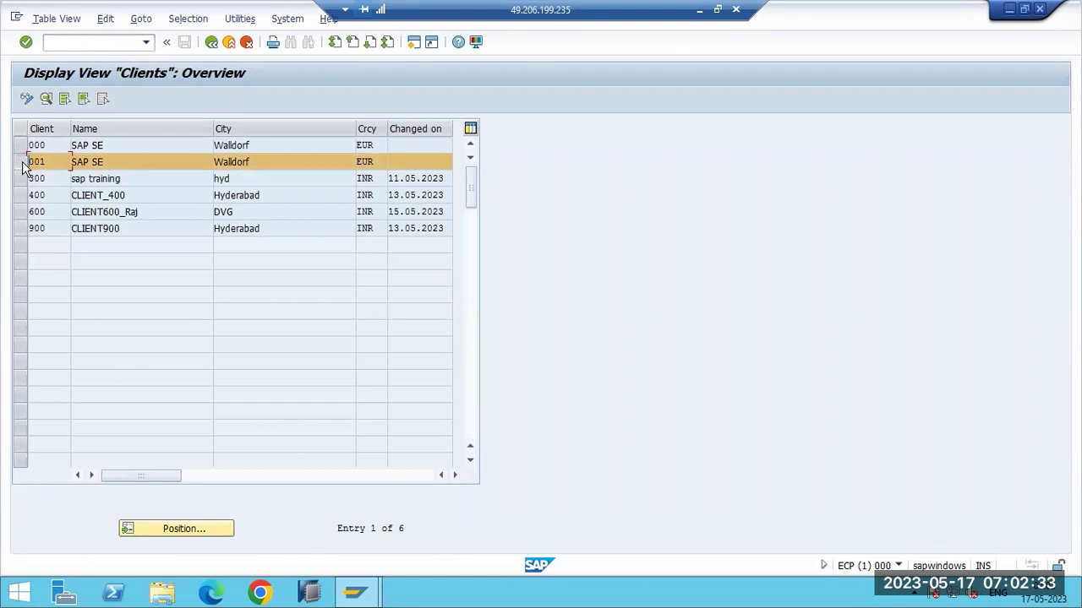
{"action": "left_click", "coordinate": [21, 162]}
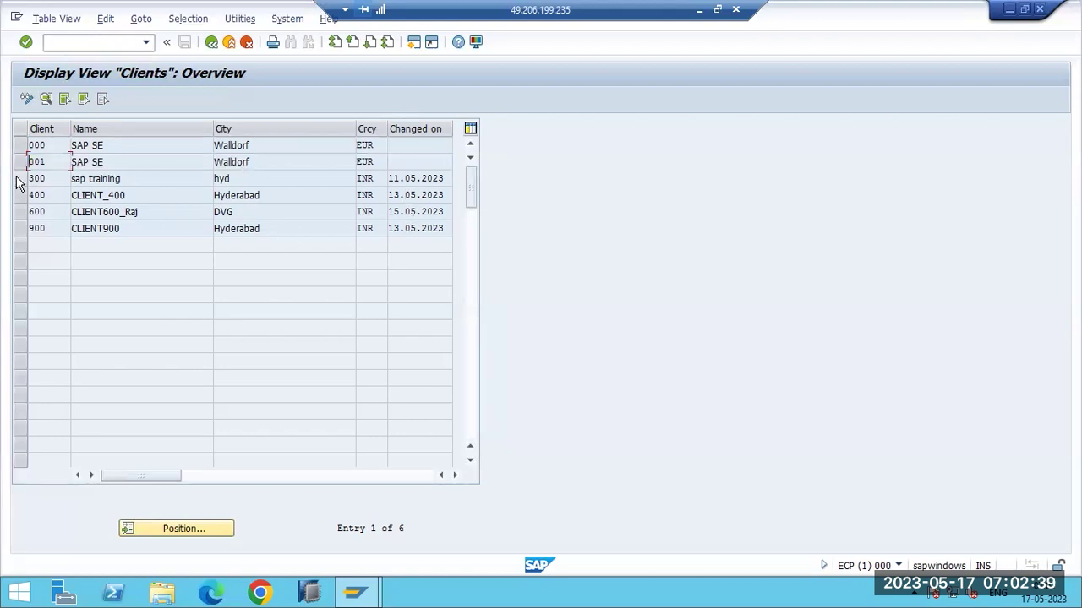
{"action": "left_click", "coordinate": [20, 147]}
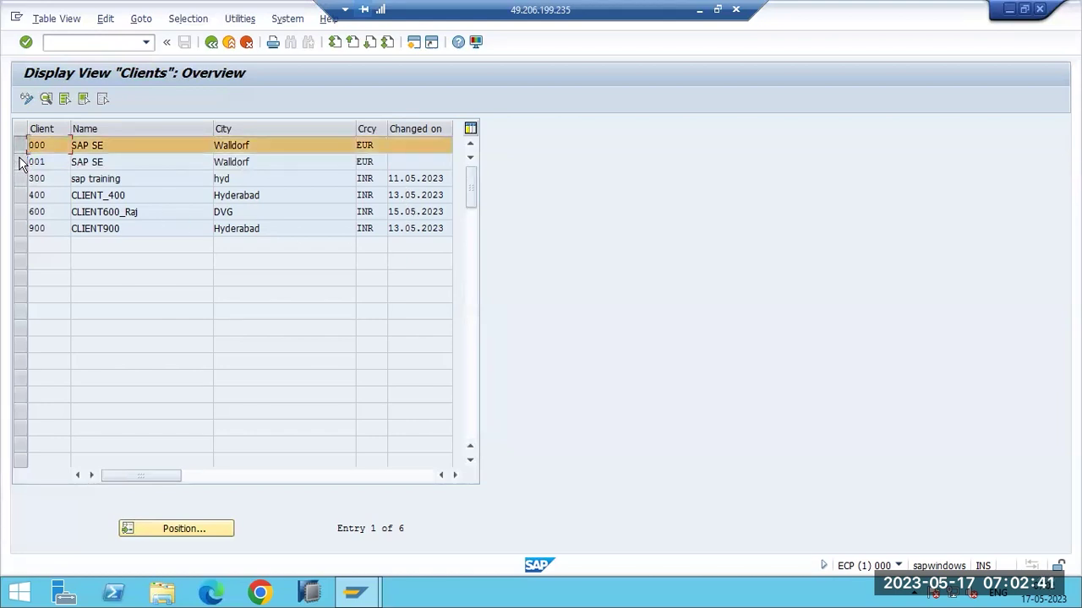
{"action": "left_click", "coordinate": [21, 161]}
{"action": "left_click", "coordinate": [20, 147]}
{"action": "left_click", "coordinate": [20, 161]}
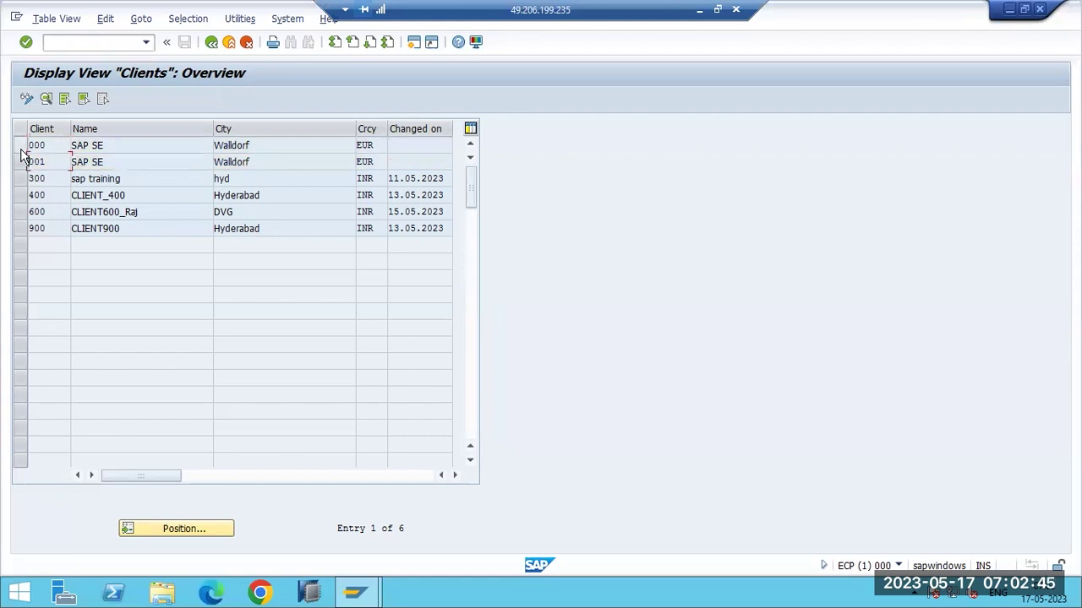
{"action": "left_click", "coordinate": [20, 145]}
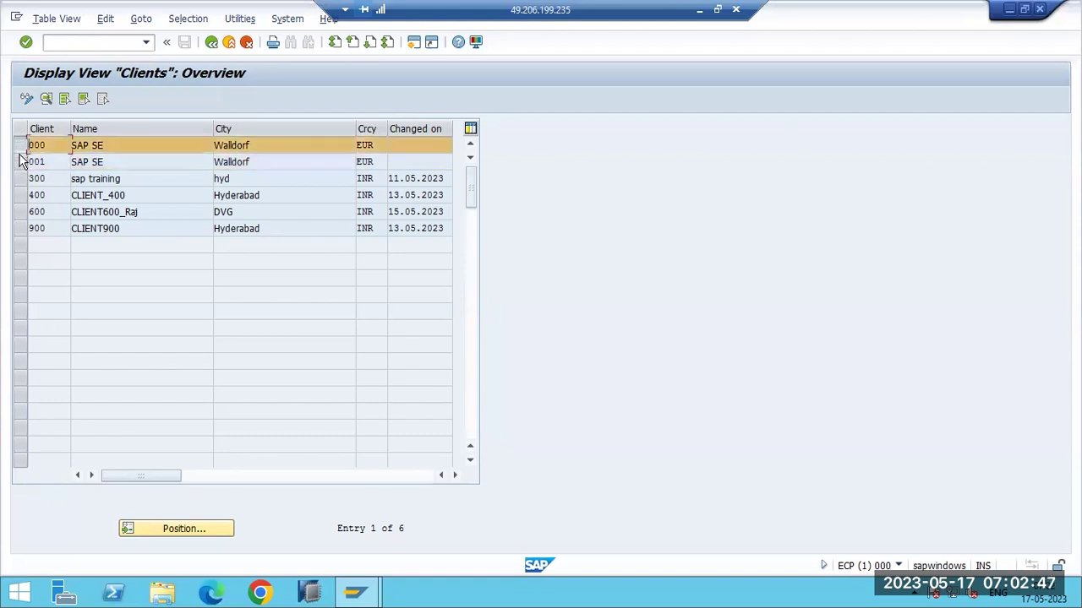
{"action": "left_click", "coordinate": [20, 162]}
{"action": "left_click", "coordinate": [20, 145]}
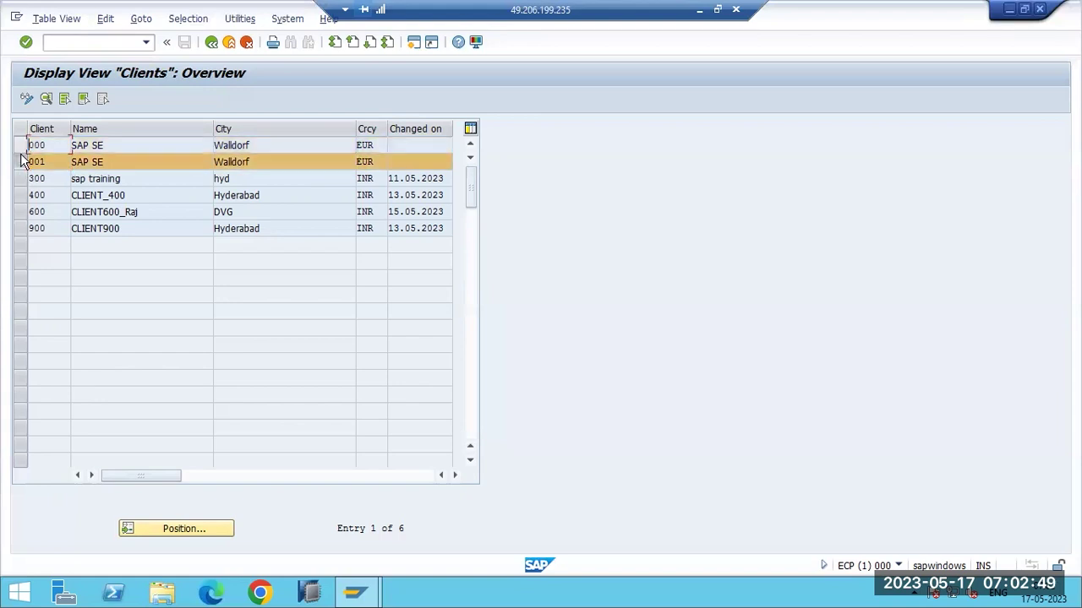
{"action": "left_click", "coordinate": [20, 162]}
{"action": "left_click", "coordinate": [20, 145]}
{"action": "left_click", "coordinate": [22, 163]}
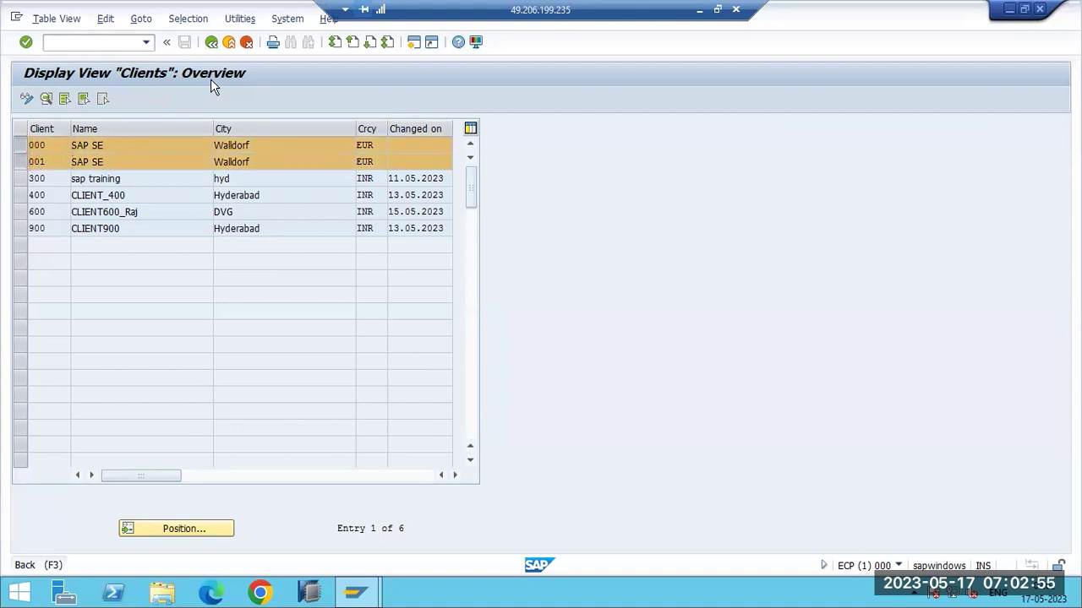
{"action": "key", "text": "F3"}
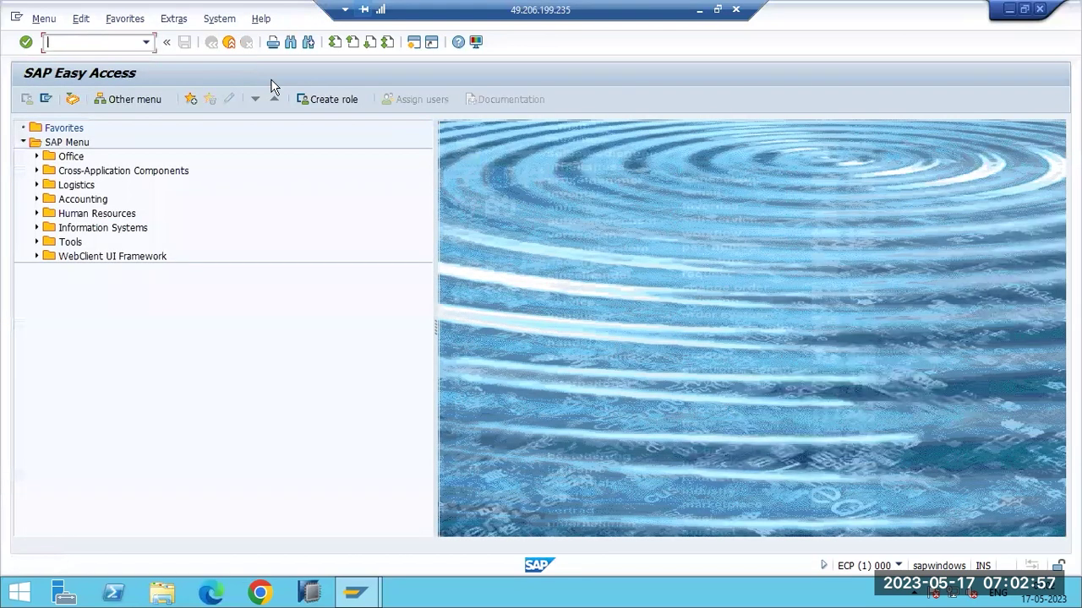
- Switch back to Paint and write "MAster clients =000.001" beneath the underlined CLIENT ADMINISTRATION heading
{"action": "key", "text": "alt+Tab"}
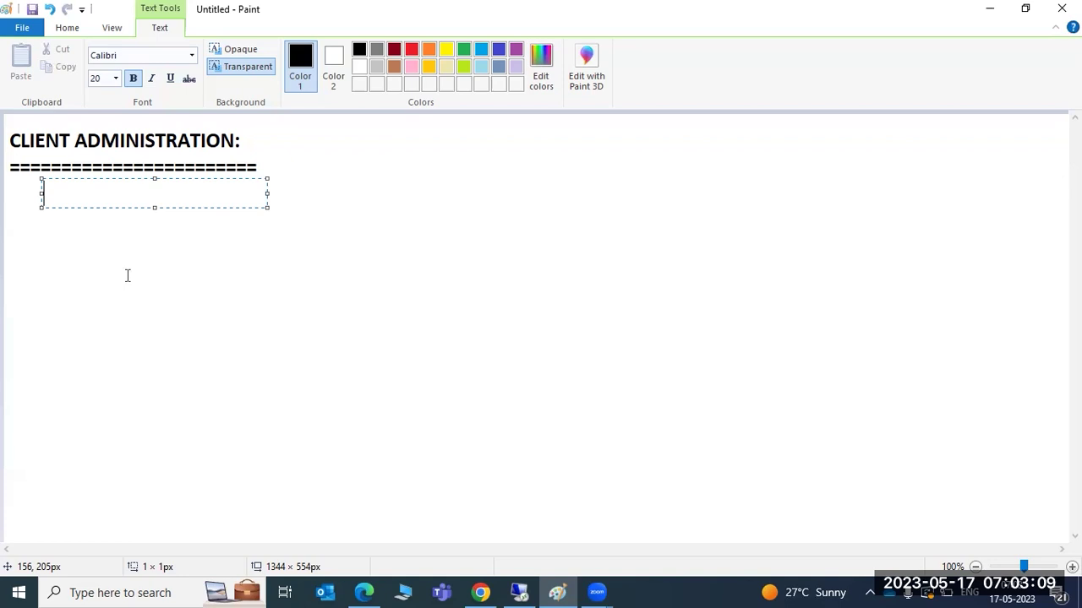
{"action": "type", "text": "MAster clients =000."}
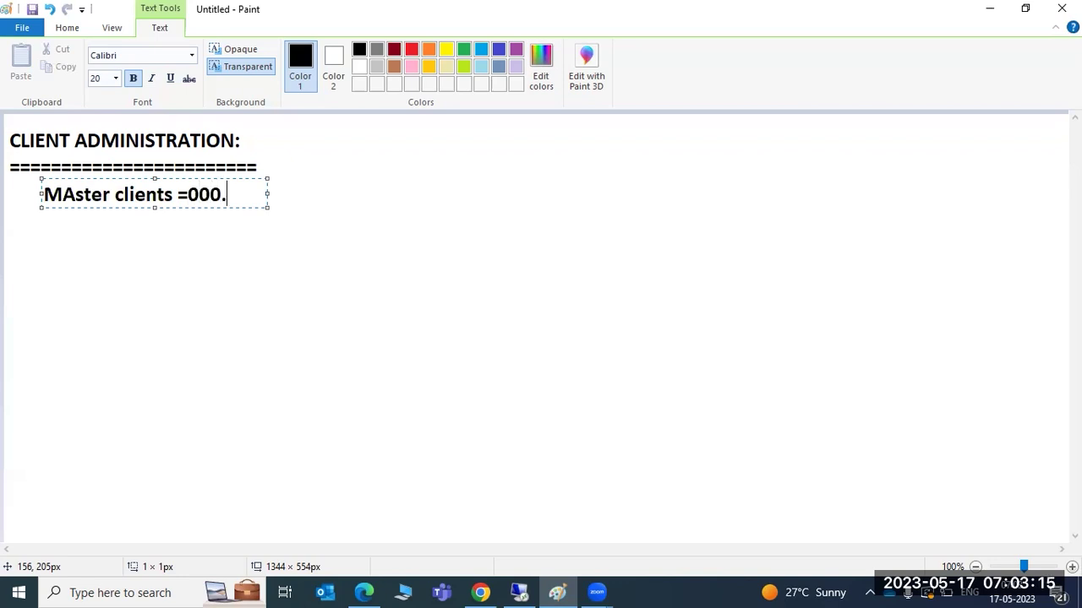
{"action": "type", "text": "001"}
{"action": "left_click", "coordinate": [90, 290]}
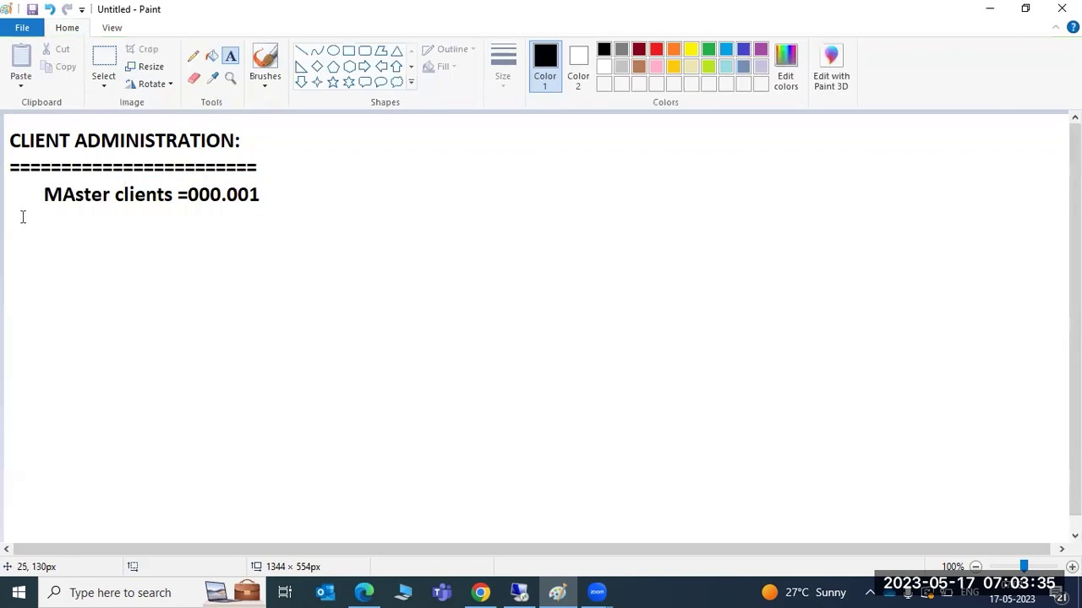
- Add the client number range "000--------999 =" as a new text line beneath the master clients note
{"action": "left_click_drag", "start_coordinate": [24, 218], "coordinate": [777, 251]}
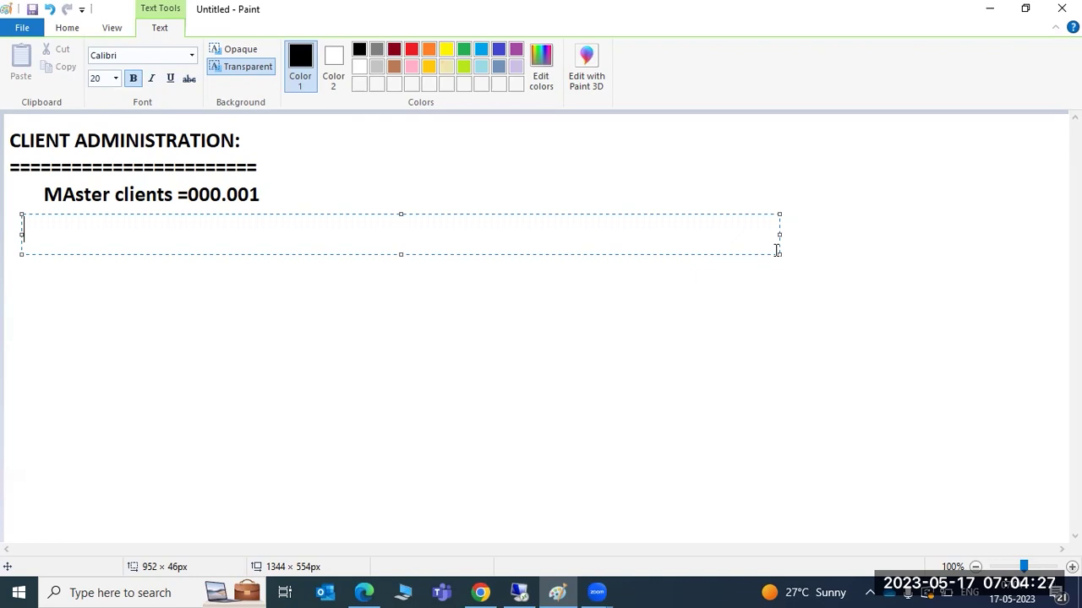
{"action": "type", "text": "000"}
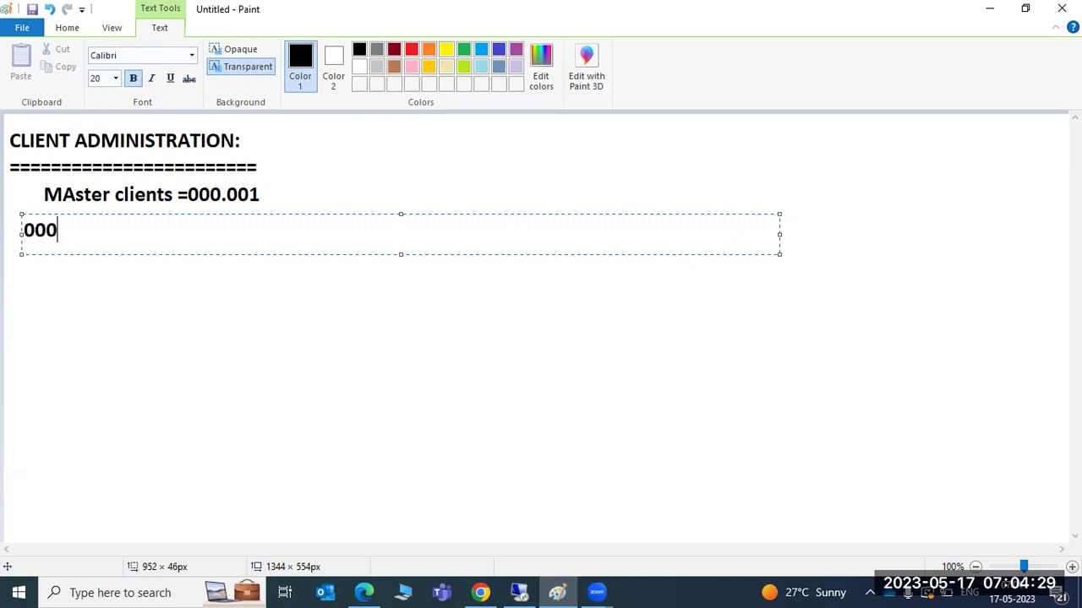
{"action": "type", "text": "--------999"}
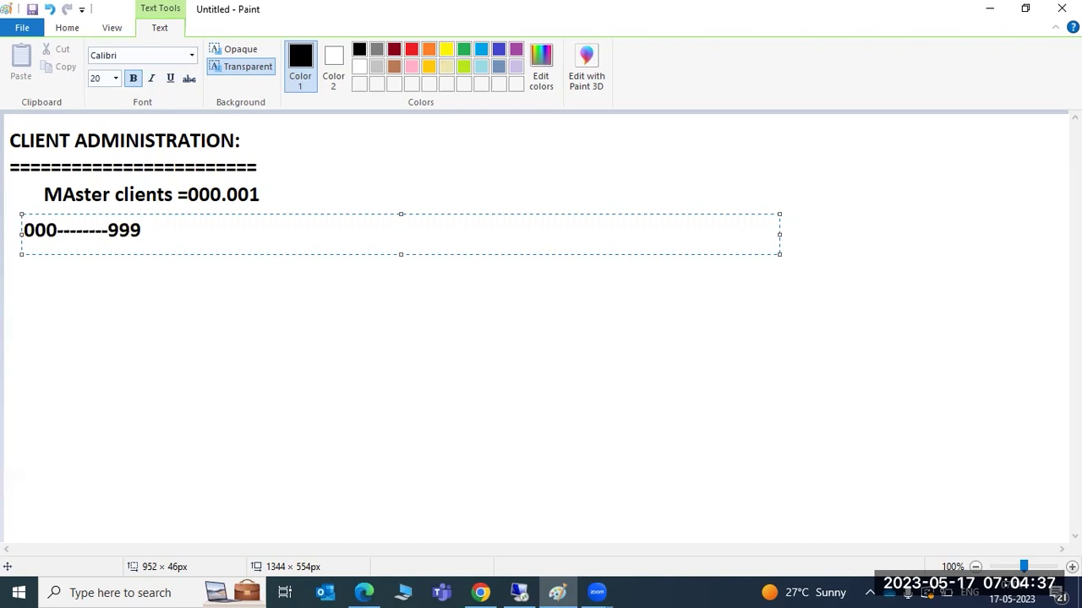
{"action": "type", "text": "="}
{"action": "key", "text": "Return"}
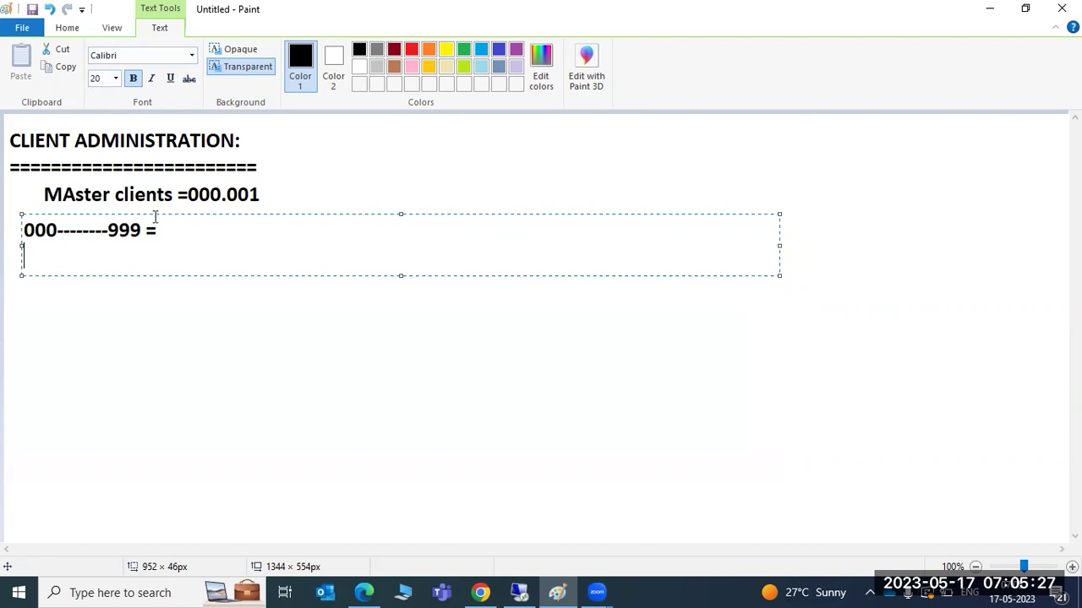
{"action": "left_click", "coordinate": [255, 196]}
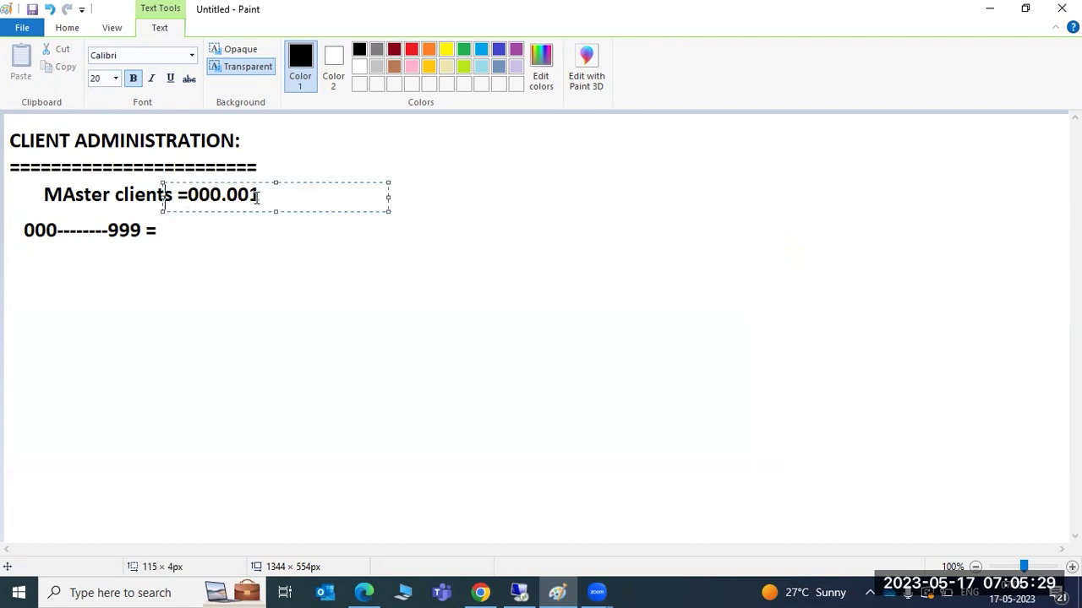
{"action": "left_click", "coordinate": [231, 228]}
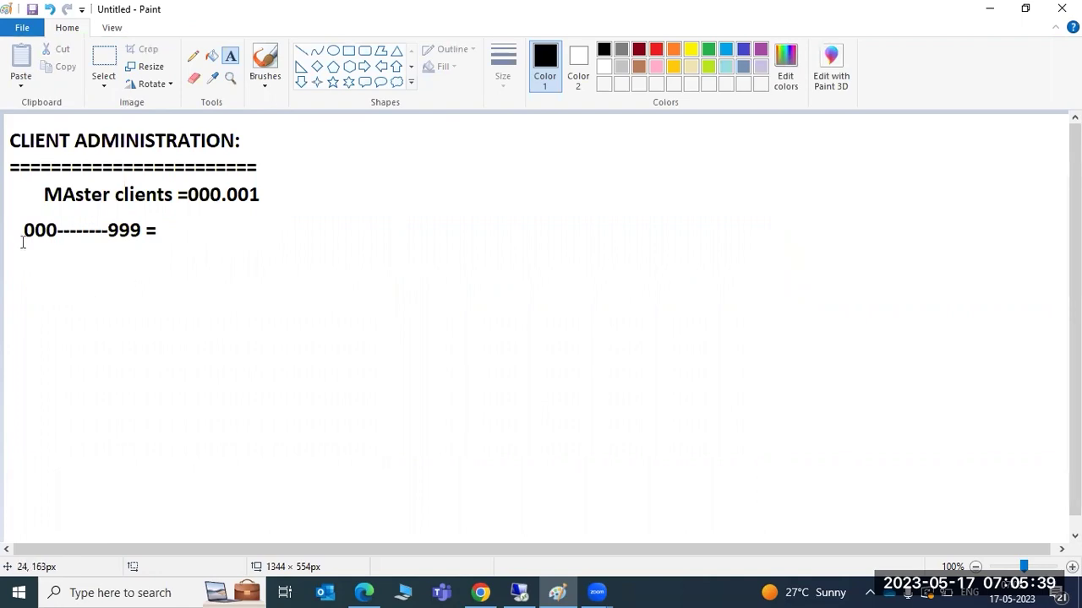
- Write "SCC4" beneath the number range line and "SCC*" beside the CLIENT ADMINISTRATION heading
{"action": "left_click_drag", "start_coordinate": [16, 254], "coordinate": [667, 340]}
{"action": "type", "text": "S"}
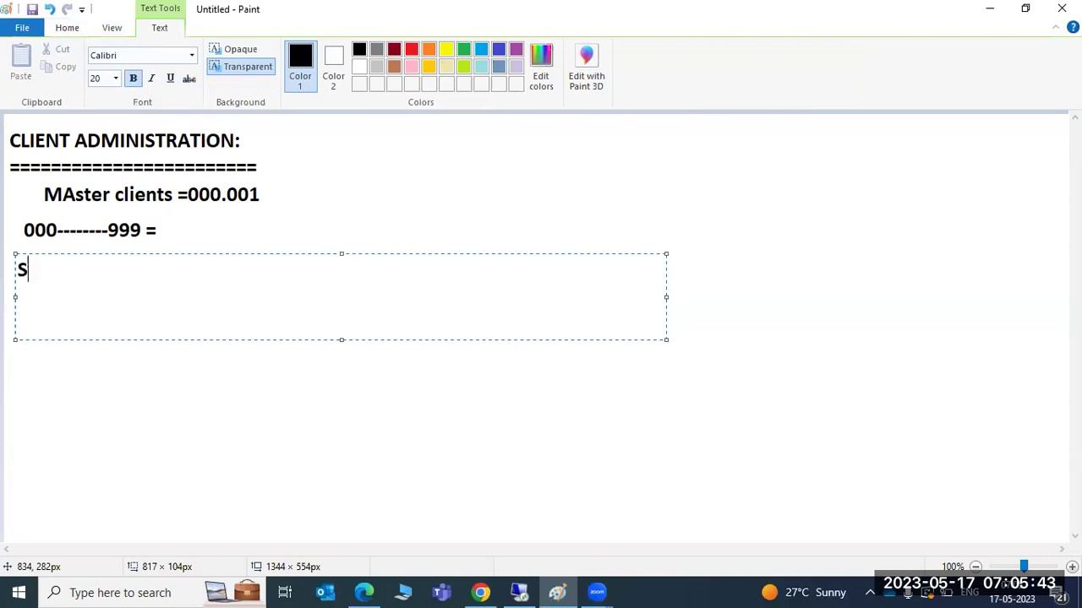
{"action": "type", "text": "CC4"}
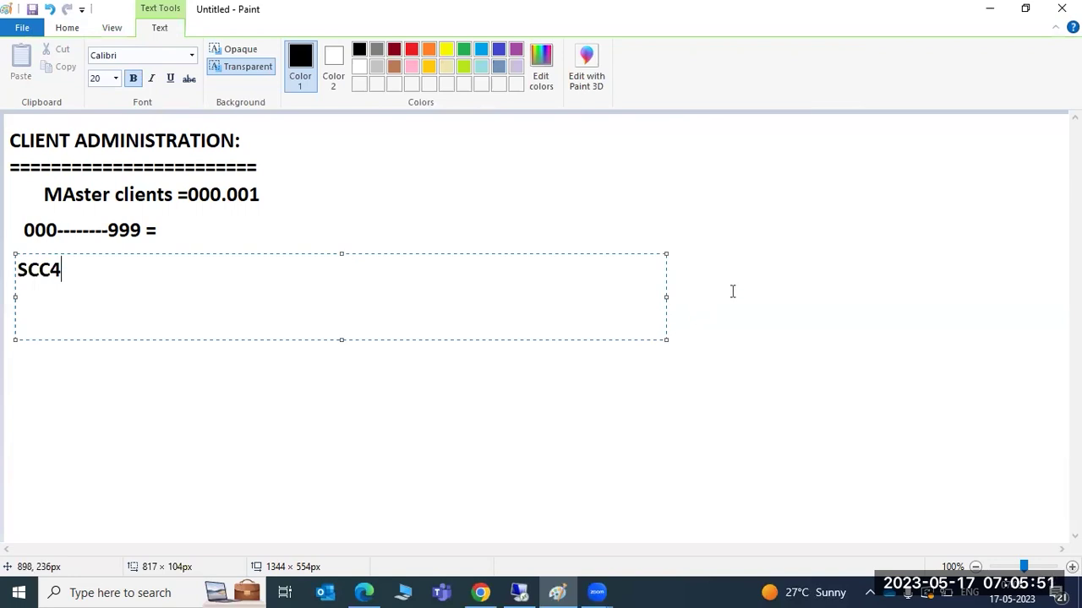
{"action": "left_click_drag", "start_coordinate": [280, 130], "coordinate": [418, 169]}
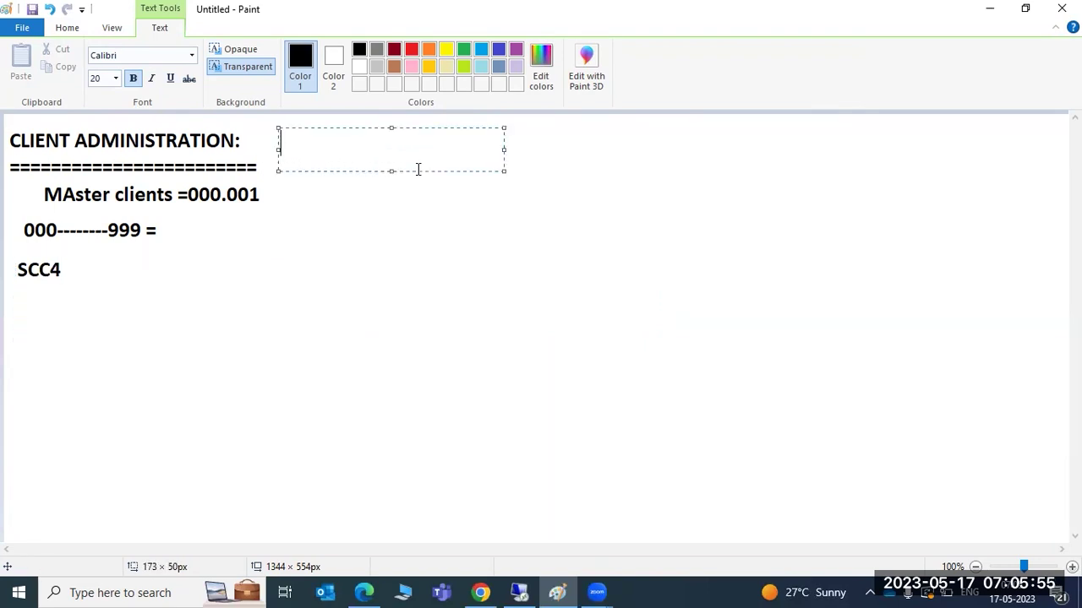
{"action": "type", "text": "SCC*"}
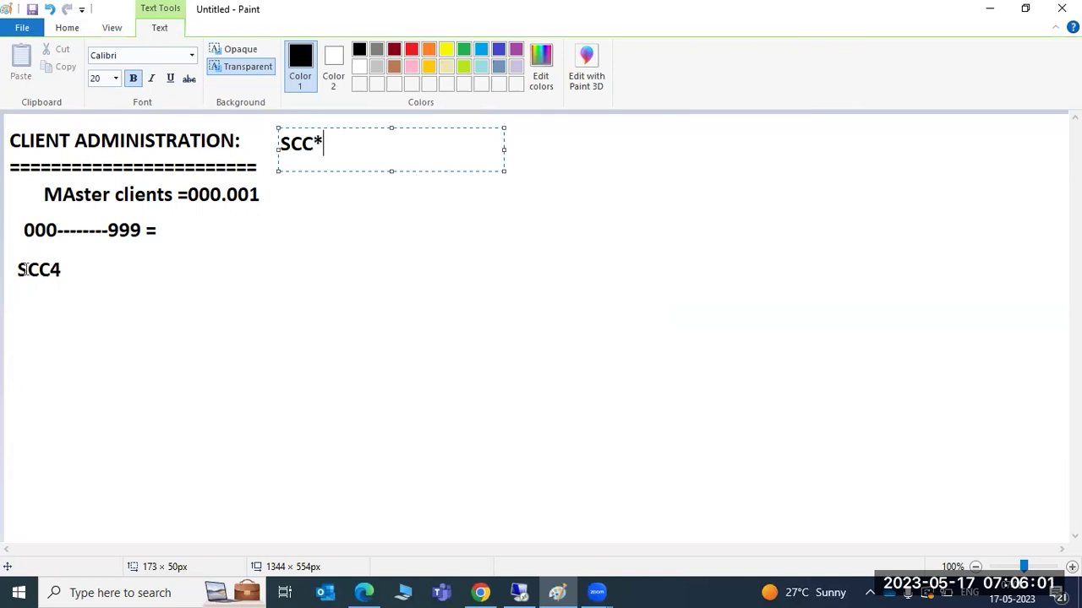
- Add the description "-Client Creation--------" beside the SCC4 note
{"action": "scroll", "coordinate": [93, 261], "scroll_direction": "down", "scroll_amount": 1}
{"action": "left_click", "coordinate": [93, 256]}
{"action": "left_click", "coordinate": [93, 256]}
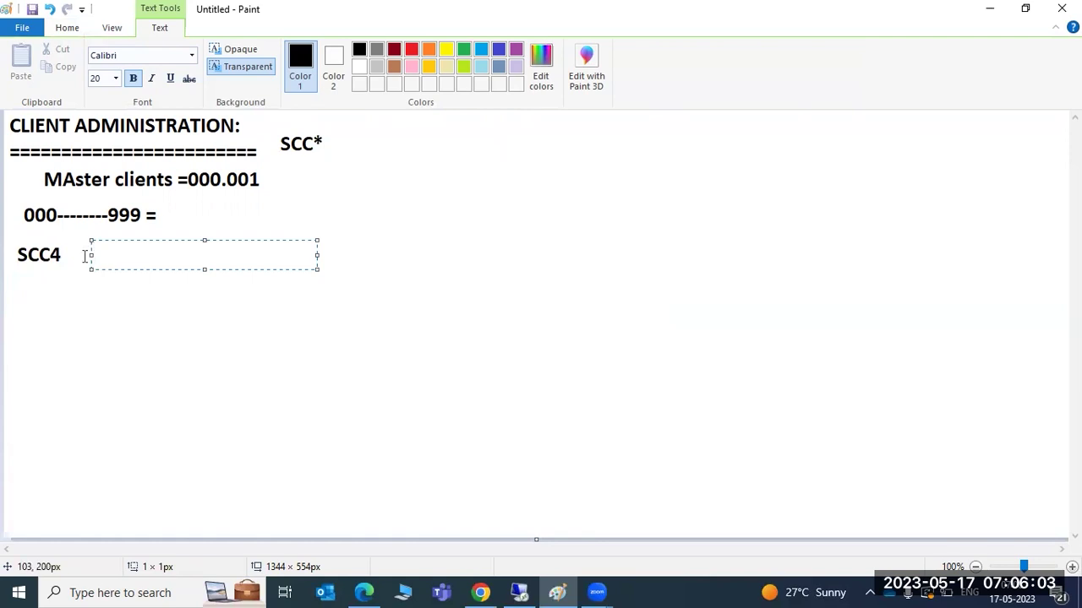
{"action": "type", "text": "-Client Creation"}
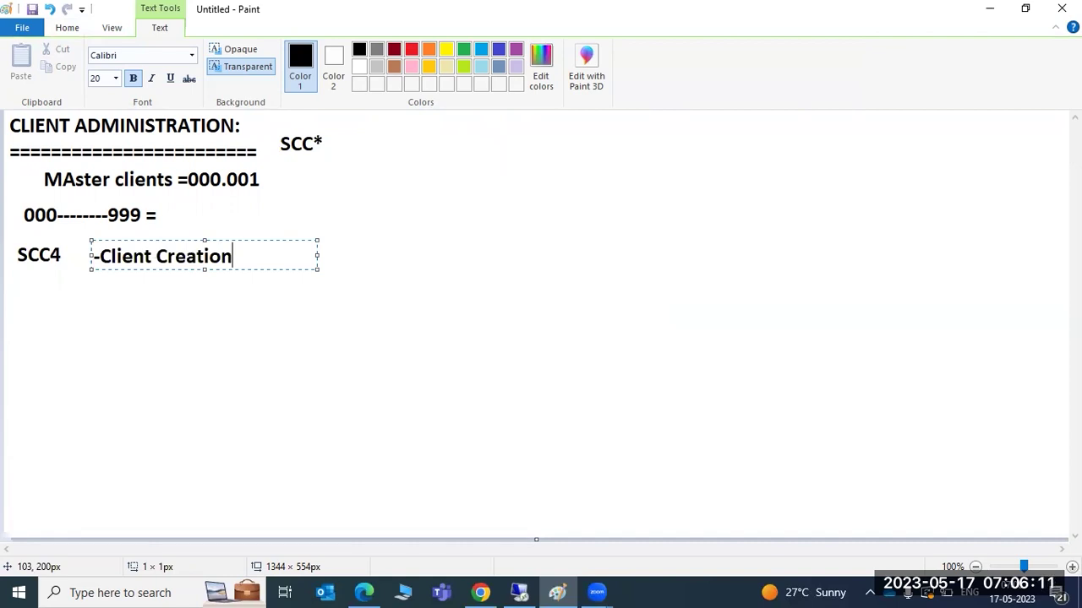
{"action": "type", "text": "-------"}
{"action": "left_click", "coordinate": [128, 401]}
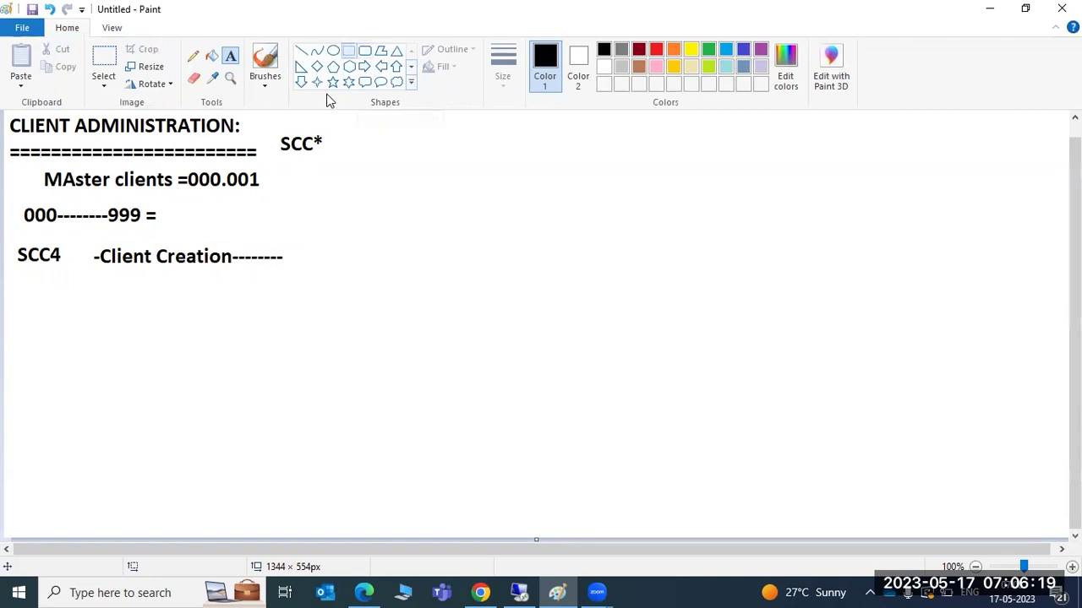
- Draw a large, nearly square black rectangle in the empty area beside the notes
{"action": "left_click", "coordinate": [348, 50]}
{"action": "left_click_drag", "start_coordinate": [600, 129], "coordinate": [906, 447]}
{"action": "left_click", "coordinate": [524, 345]}
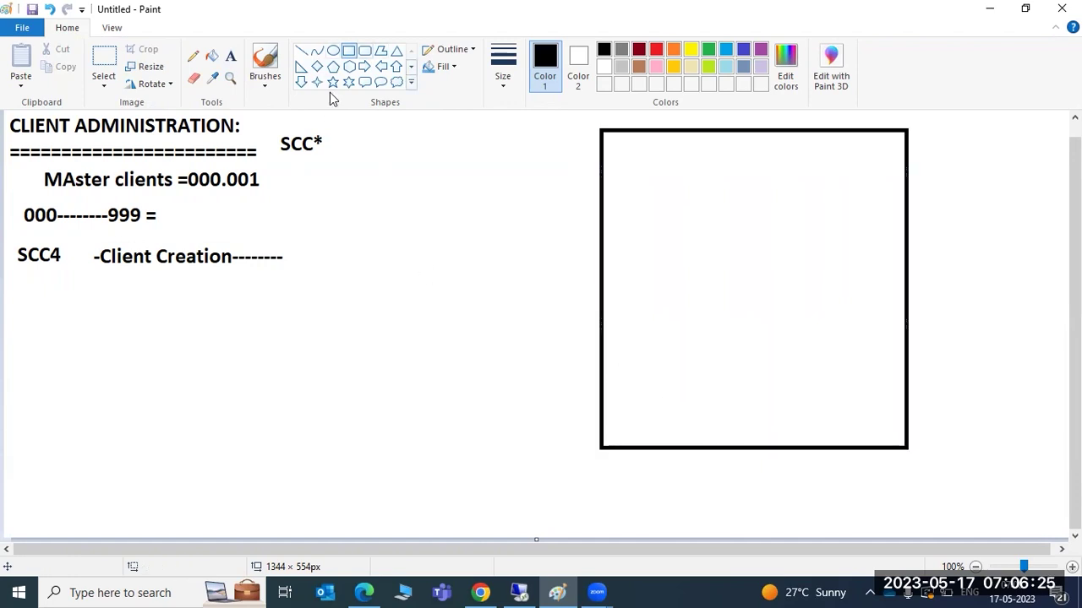
- Draw two red rounded rectangles one above the other inside the black square, the lower one about 112 × 65 px
{"action": "left_click", "coordinate": [656, 49]}
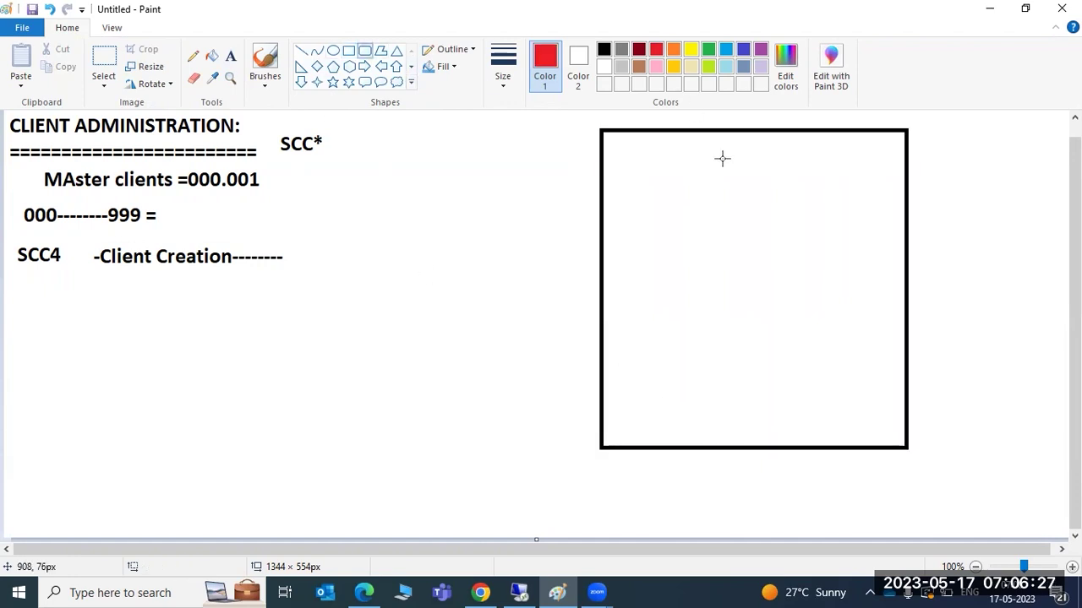
{"action": "left_click_drag", "start_coordinate": [683, 155], "coordinate": [776, 221]}
{"action": "left_click_drag", "start_coordinate": [688, 246], "coordinate": [777, 312]}
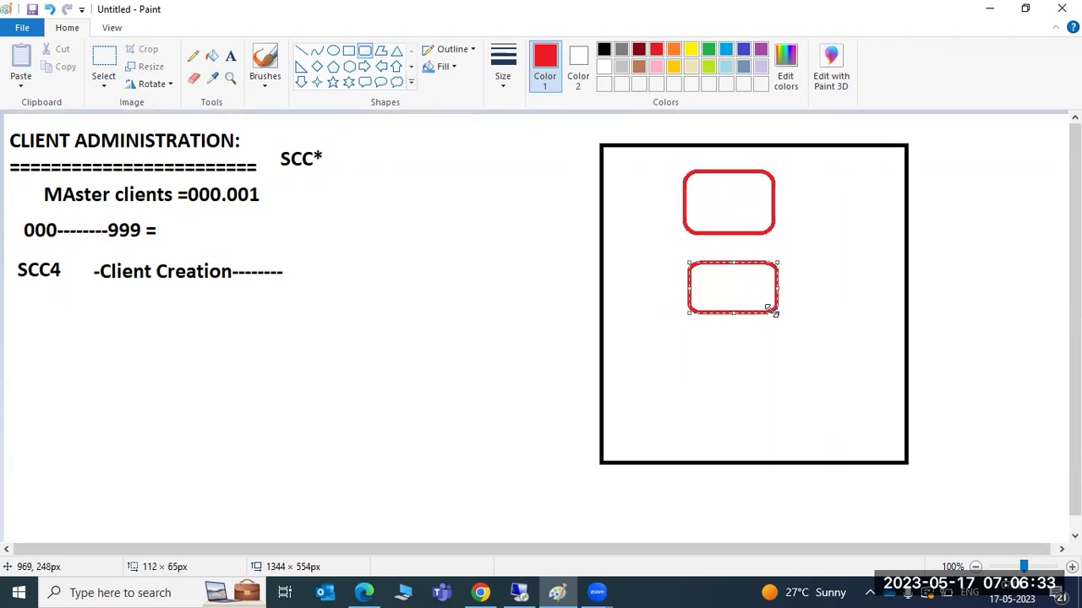
{"action": "left_click", "coordinate": [686, 369]}
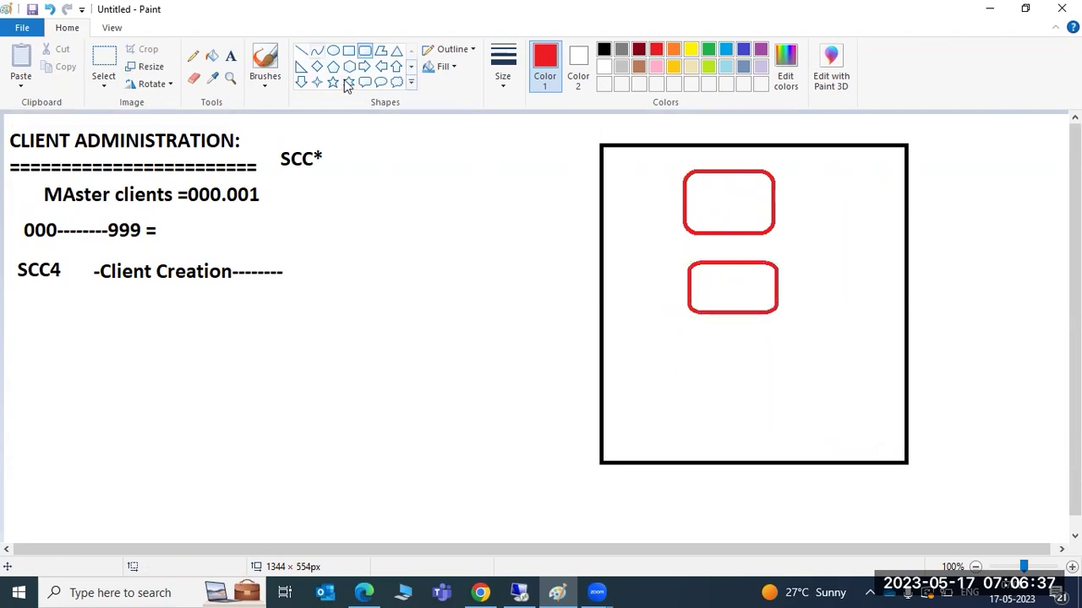
- Label the diagram "ECP" in red text just beneath the black square
{"action": "left_click", "coordinate": [301, 50]}
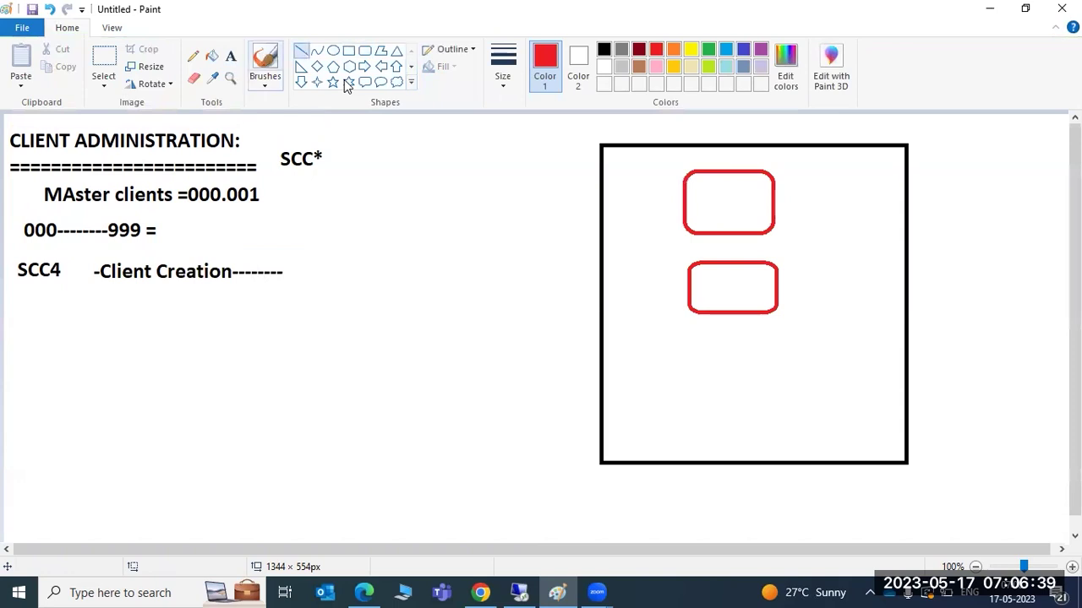
{"action": "left_click", "coordinate": [706, 487]}
{"action": "type", "text": "ECP"}
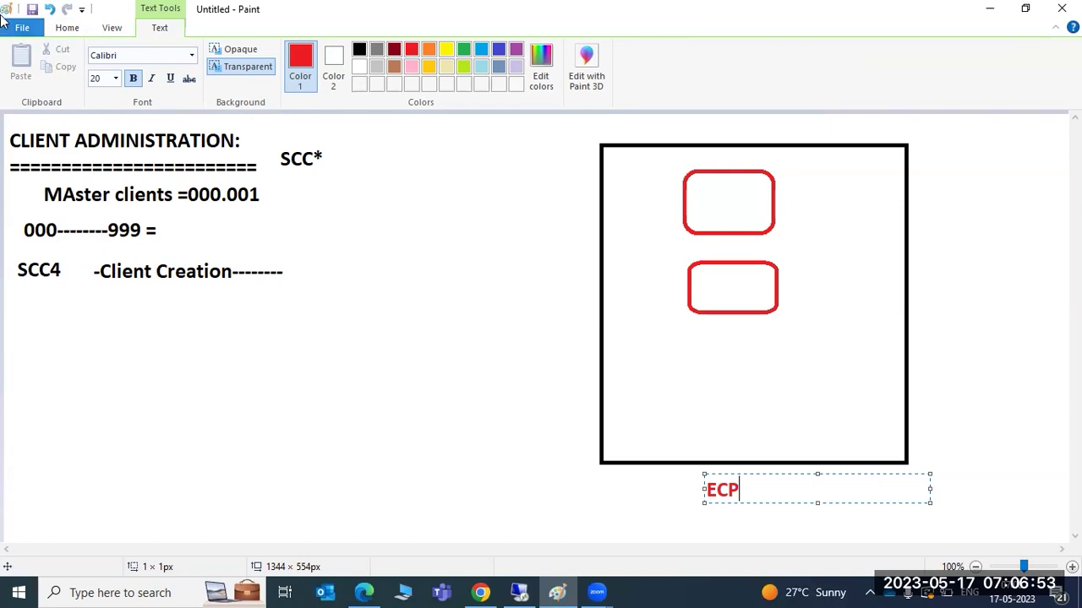
{"action": "left_click", "coordinate": [63, 30]}
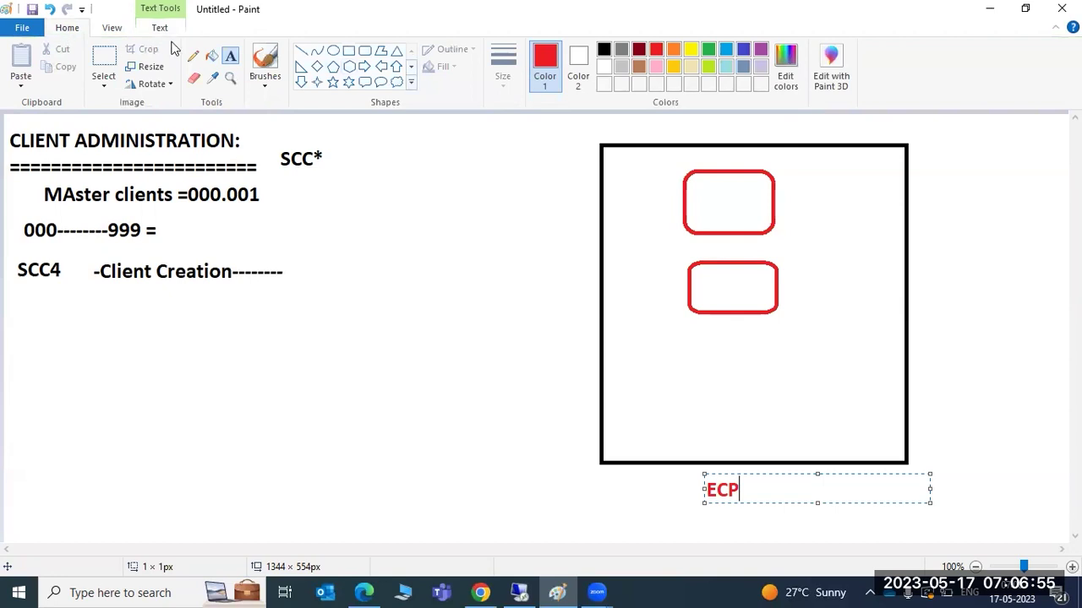
- Draw a red line from beside the SCC* note into the upper red box, and label the two red boxes 000 and 001
{"action": "left_click", "coordinate": [302, 51]}
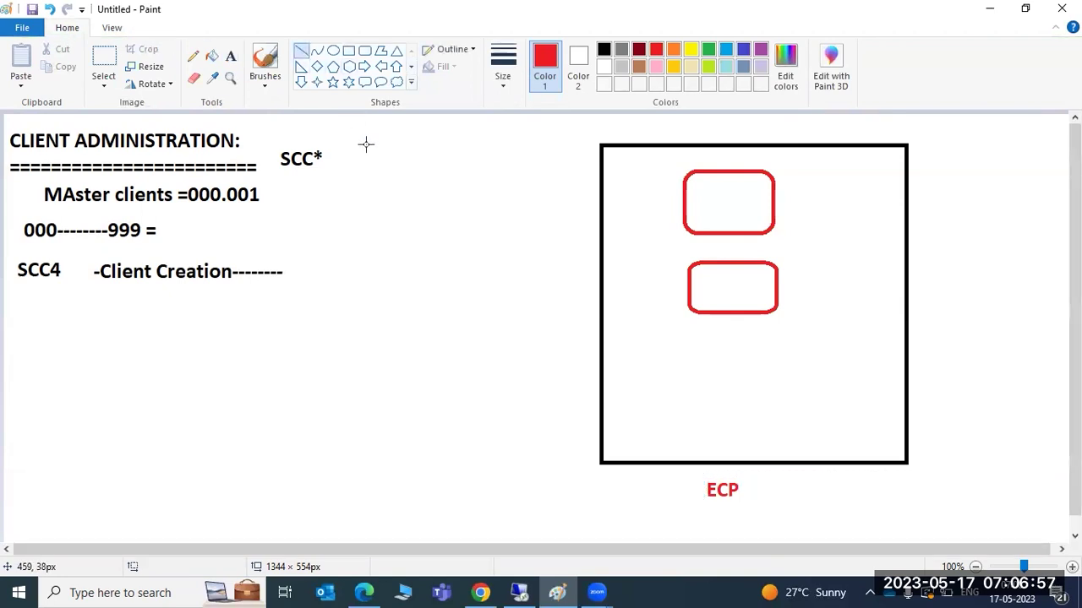
{"action": "mouse_move", "coordinate": [348, 138]}
{"action": "left_mouse_down"}
{"action": "mouse_move", "coordinate": [403, 138]}
{"action": "mouse_move", "coordinate": [706, 197]}
{"action": "left_mouse_up"}
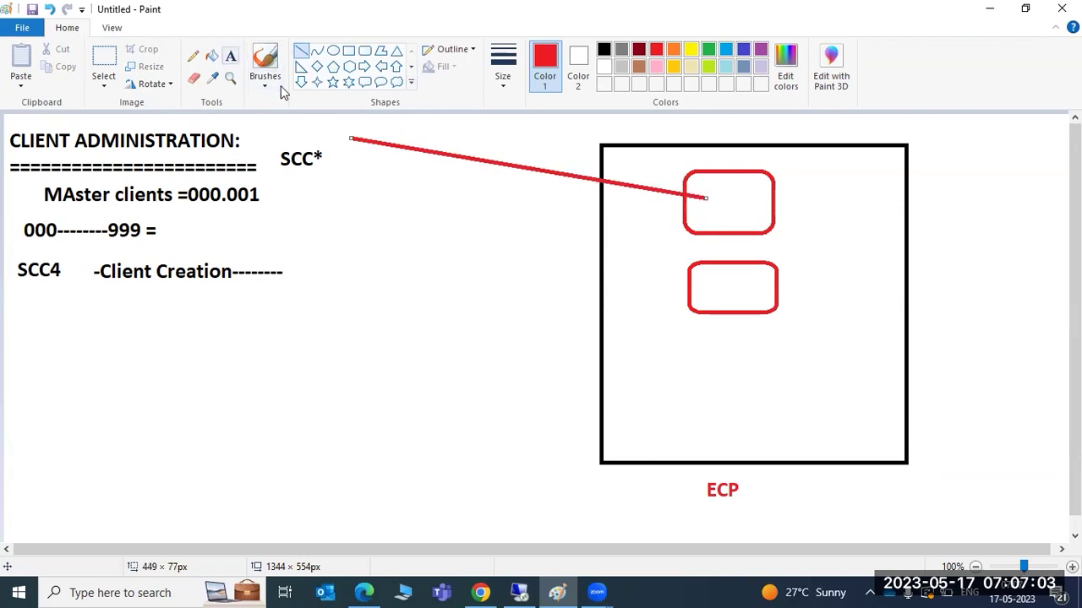
{"action": "left_click", "coordinate": [229, 55]}
{"action": "left_click", "coordinate": [725, 205]}
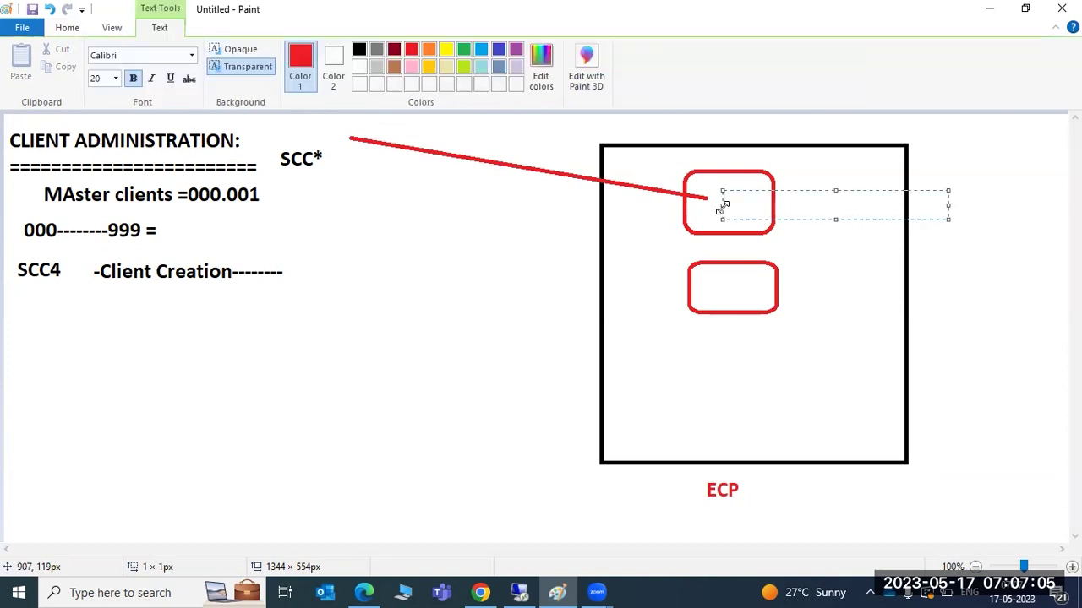
{"action": "type", "text": "000"}
{"action": "left_click", "coordinate": [715, 274]}
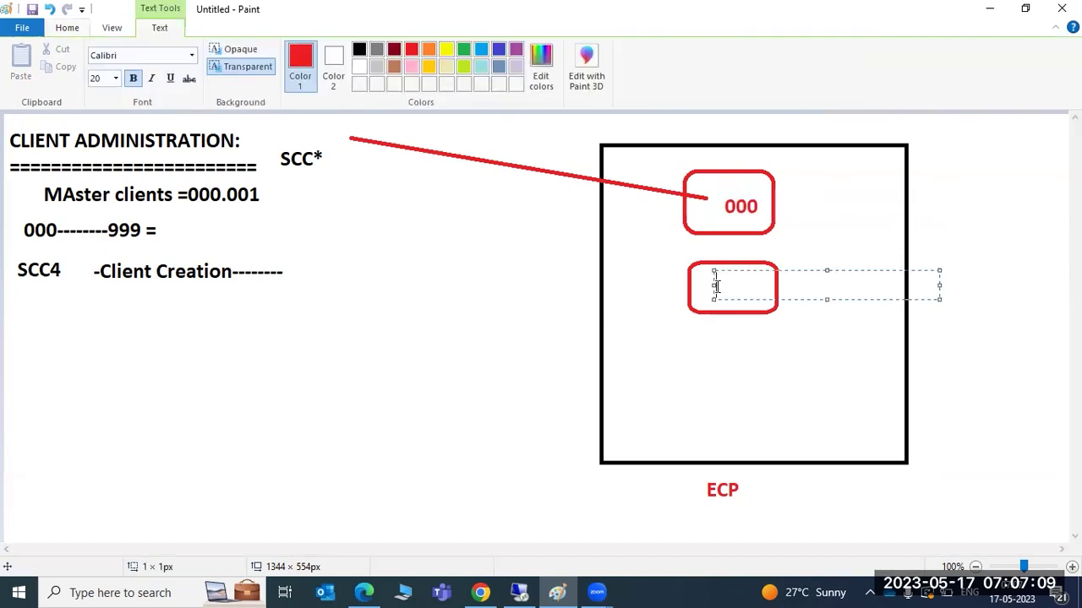
{"action": "type", "text": "001"}
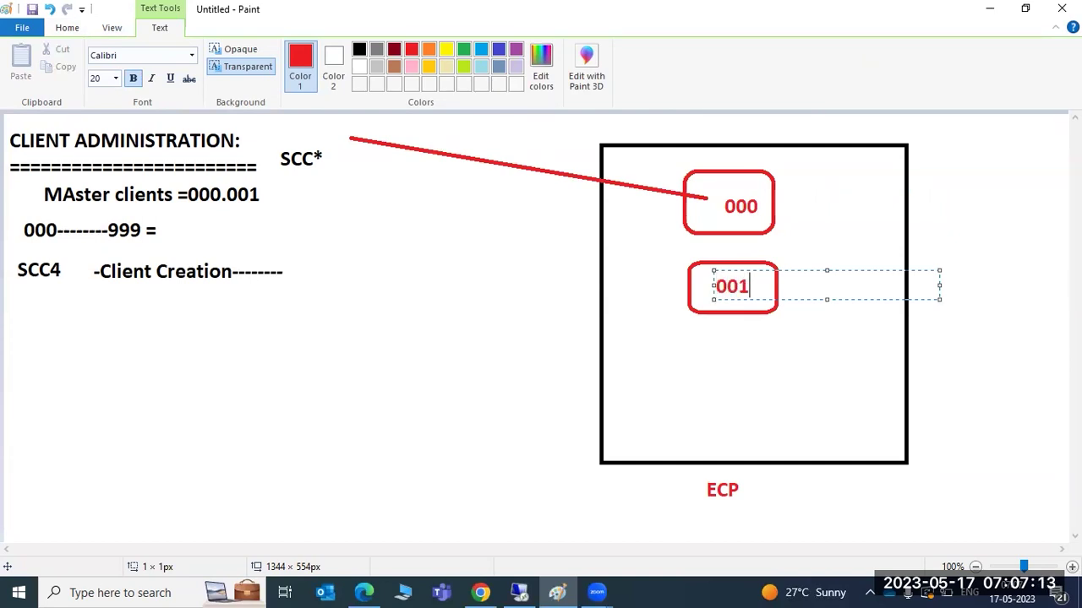
- Switch to the SAP remote session, open the SAP ECP - GROUPS logon screen to view its client field, and return to Paint
{"action": "left_click", "coordinate": [519, 592]}
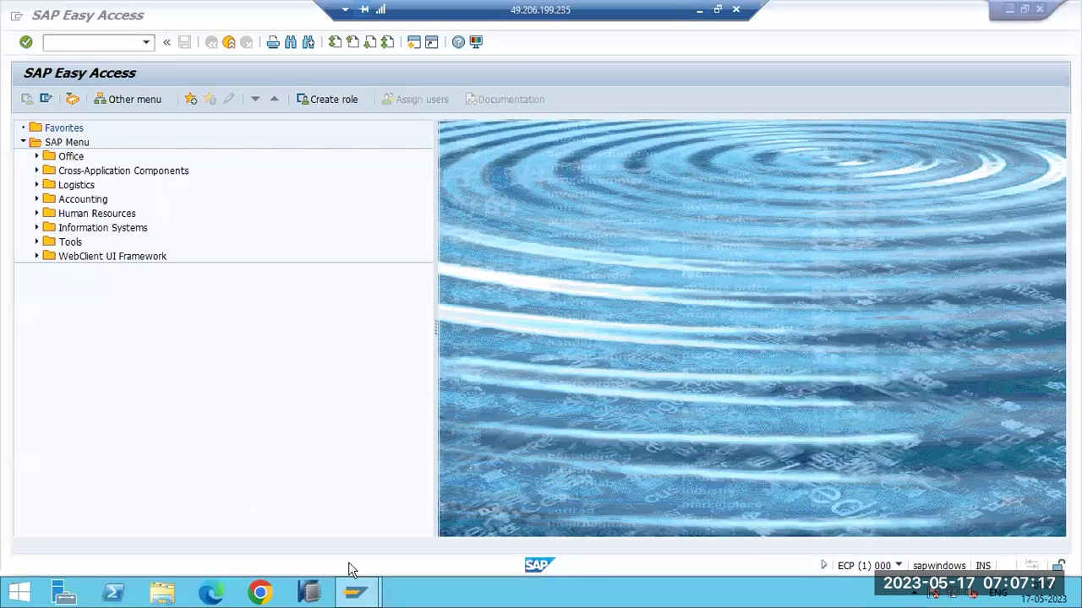
{"action": "left_click", "coordinate": [355, 591]}
{"action": "left_click", "coordinate": [272, 511]}
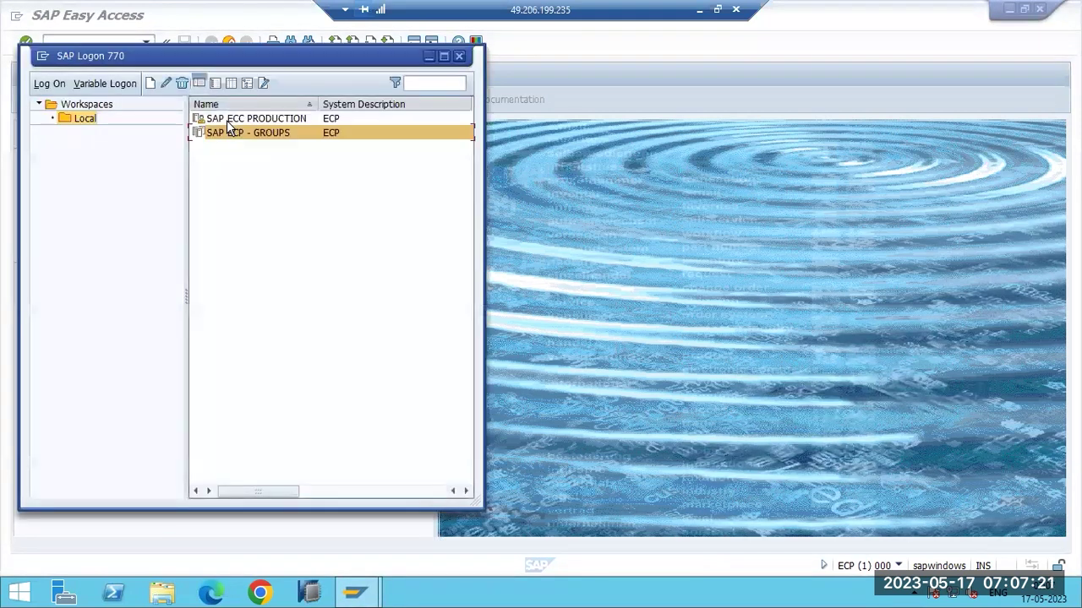
{"action": "double_click", "coordinate": [233, 133]}
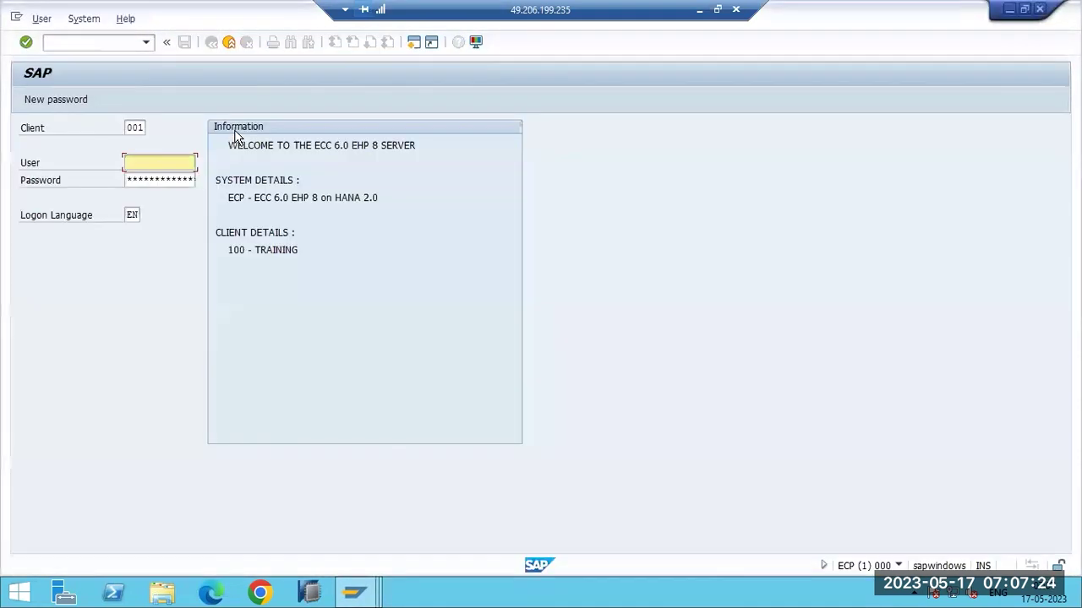
{"action": "left_click", "coordinate": [699, 10]}
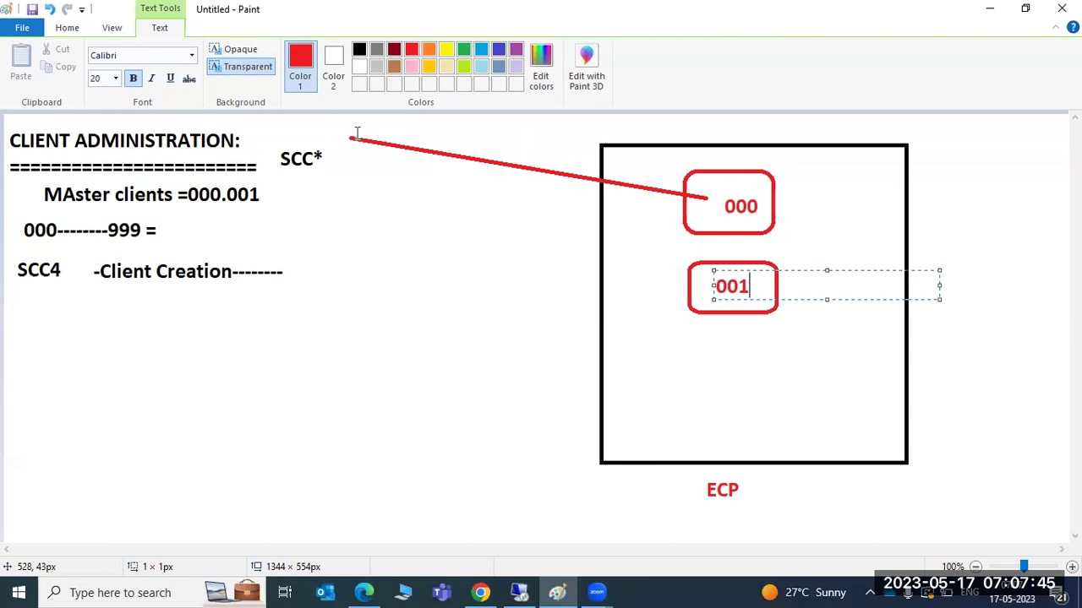
- Draw a second red line from beside SCC* to the 001 box and add arrowheads at the box ends of both lines
{"action": "left_click", "coordinate": [67, 25]}
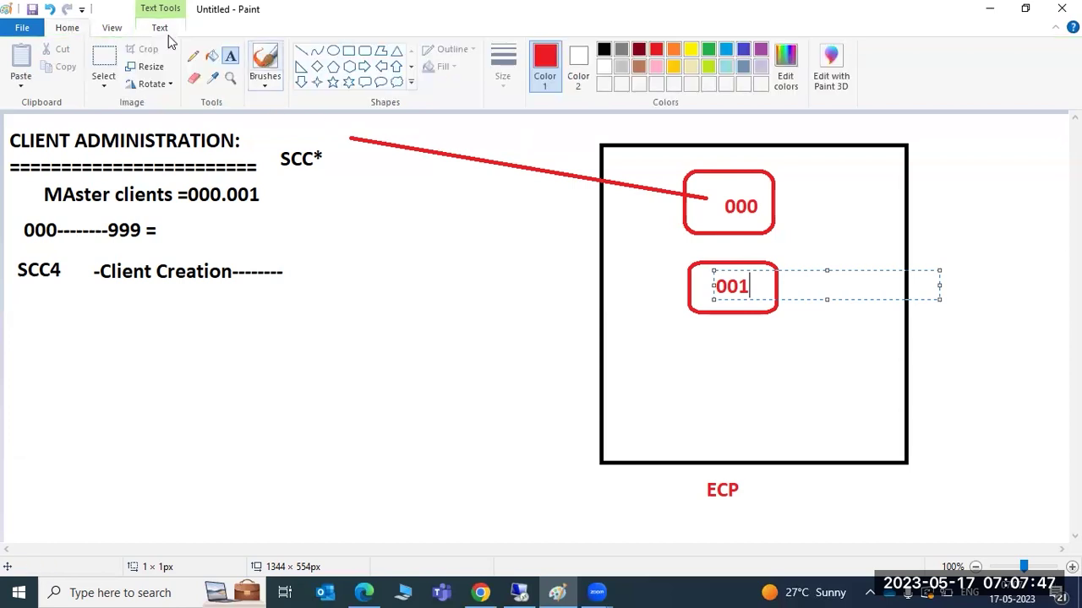
{"action": "left_click", "coordinate": [301, 51]}
{"action": "left_click_drag", "start_coordinate": [349, 140], "coordinate": [714, 276]}
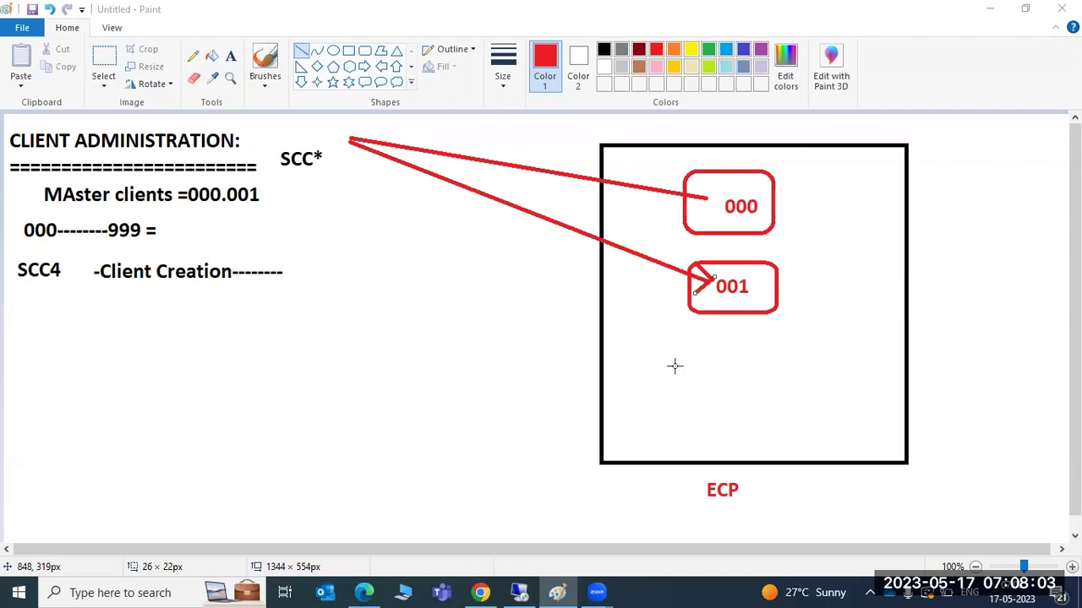
{"action": "mouse_move", "coordinate": [696, 189]}
{"action": "left_mouse_down"}
{"action": "mouse_move", "coordinate": [708, 196]}
{"action": "mouse_move", "coordinate": [703, 210]}
{"action": "mouse_move", "coordinate": [711, 200]}
{"action": "left_mouse_up"}
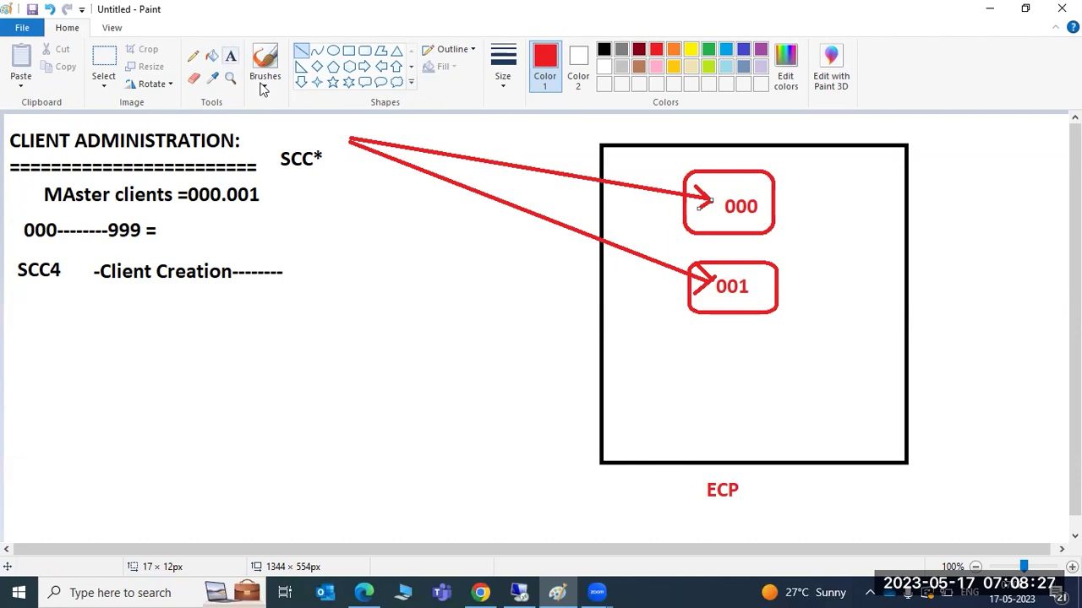
- Write a red note in the space between the notes and the diagram reading "IDES server-", with 088 and 066 on separate lines
{"action": "left_click", "coordinate": [230, 56]}
{"action": "left_click_drag", "start_coordinate": [331, 195], "coordinate": [537, 427]}
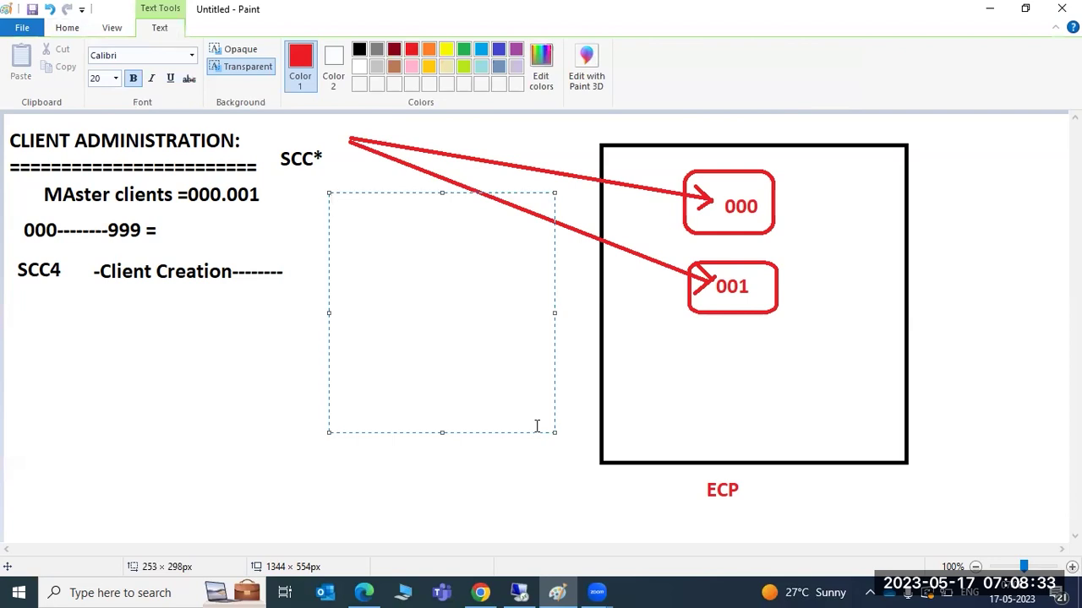
{"action": "type", "text": "IDES server"}
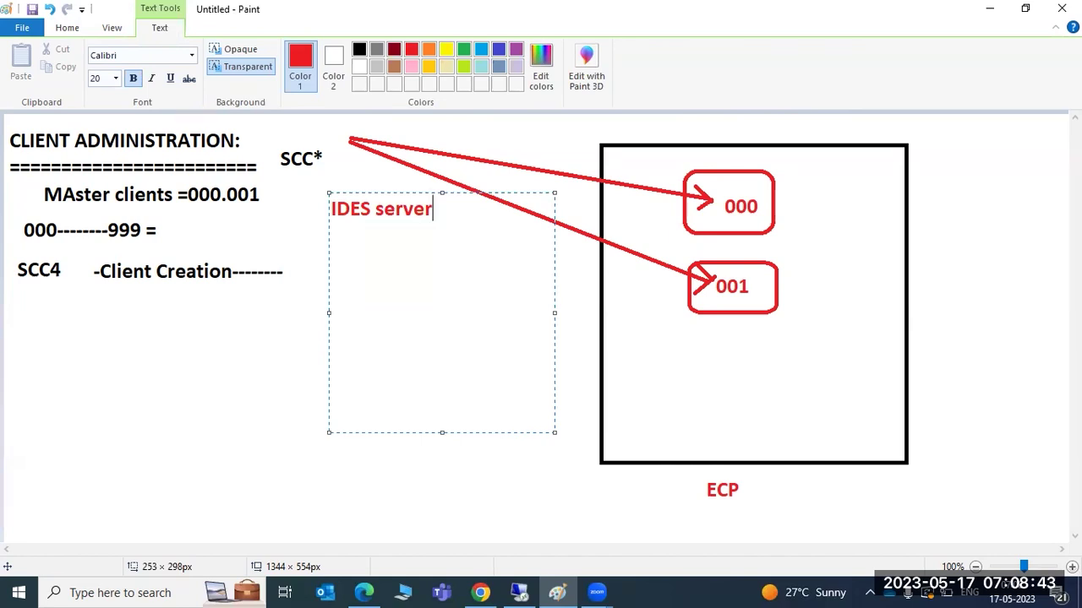
{"action": "type", "text": "-"}
{"action": "key", "text": "Return"}
{"action": "type", "text": "088"}
{"action": "key", "text": "Return"}
{"action": "type", "text": "066"}
- Delete all the text of the IDES server note and leave the empty text box
{"action": "key", "text": "BackSpace"}
{"action": "key", "text": "BackSpace"}
{"action": "key", "text": "BackSpace"}
{"action": "key", "text": "BackSpace"}
{"action": "key", "text": "BackSpace"}
{"action": "key", "text": "BackSpace"}
{"action": "key", "text": "BackSpace"}
{"action": "key", "text": "BackSpace"}
{"action": "key", "text": "BackSpace"}
{"action": "key", "text": "BackSpace"}
{"action": "key", "text": "BackSpace"}
{"action": "key", "text": "BackSpace"}
{"action": "key", "text": "BackSpace"}
{"action": "key", "text": "BackSpace"}
{"action": "key", "text": "BackSpace"}
{"action": "key", "text": "BackSpace"}
{"action": "key", "text": "BackSpace"}
{"action": "key", "text": "BackSpace"}
{"action": "key", "text": "BackSpace"}
{"action": "key", "text": "BackSpace"}
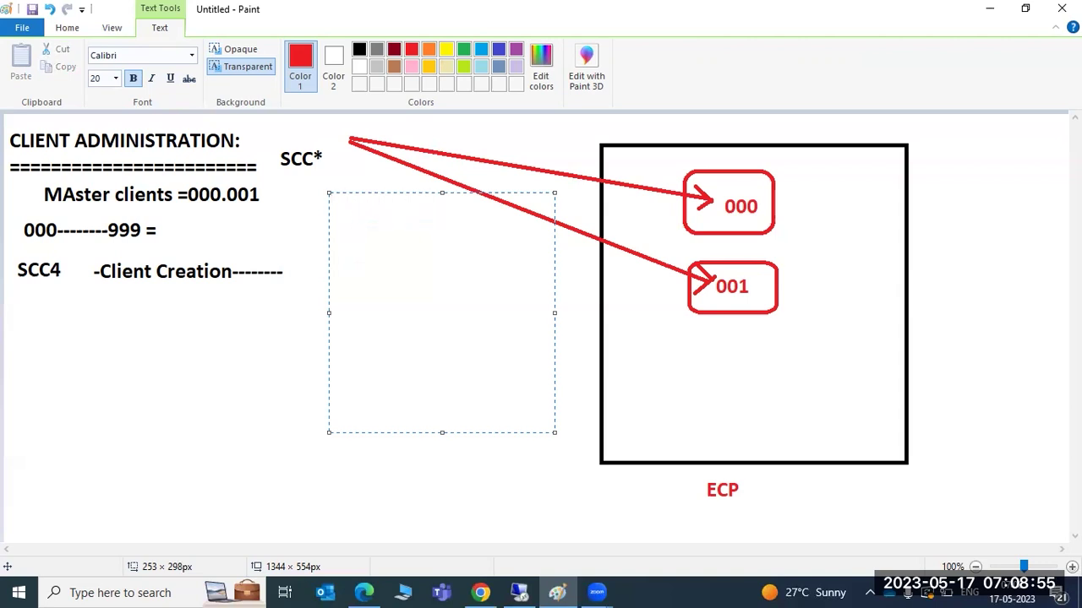
{"action": "left_click", "coordinate": [444, 453]}
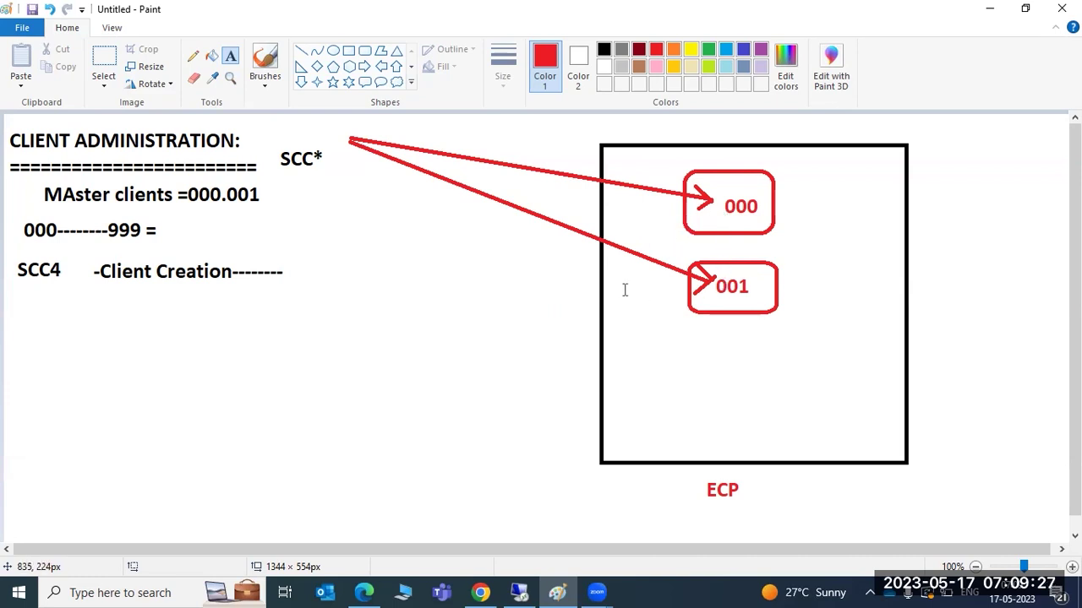
- Draw a blue rounded rectangle below the 001 box inside the black square and label it 100 in blue
{"action": "left_click", "coordinate": [304, 85]}
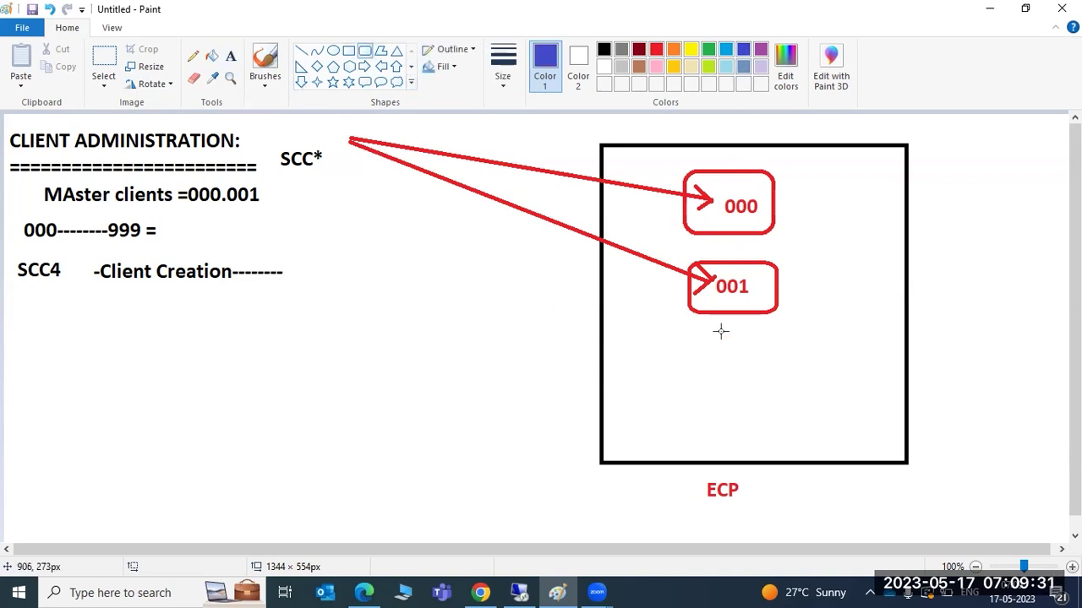
{"action": "left_click_drag", "start_coordinate": [688, 343], "coordinate": [789, 401]}
{"action": "left_click", "coordinate": [763, 425]}
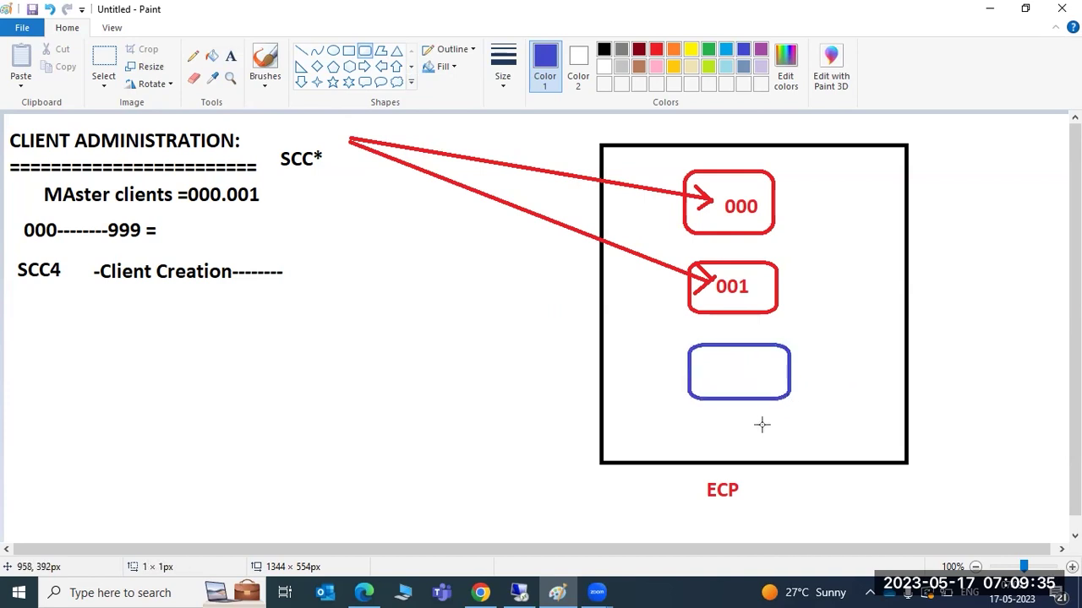
{"action": "left_click", "coordinate": [230, 55]}
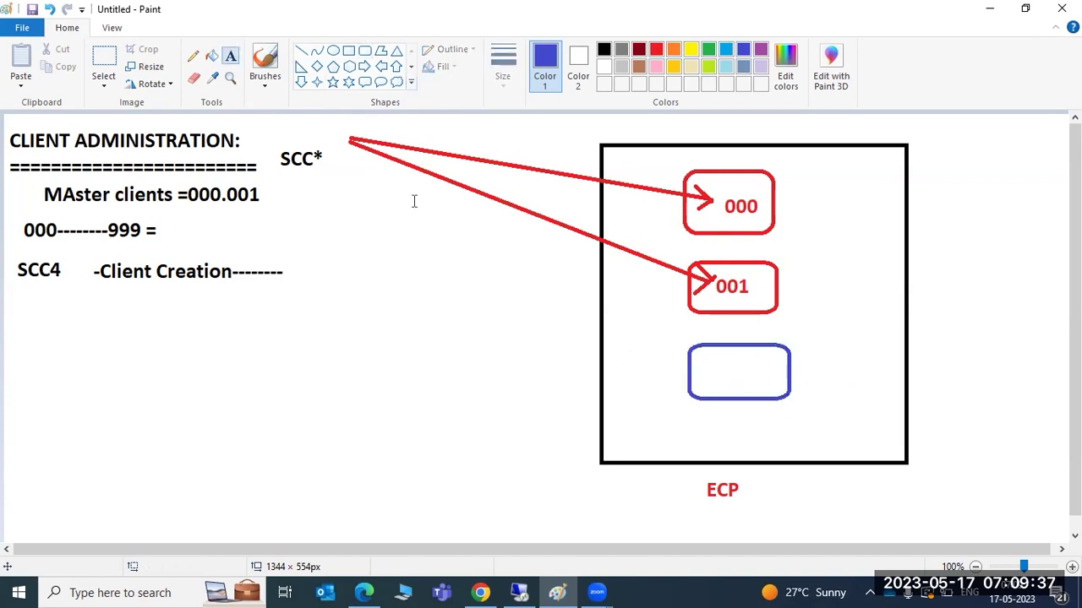
{"action": "left_click", "coordinate": [706, 370]}
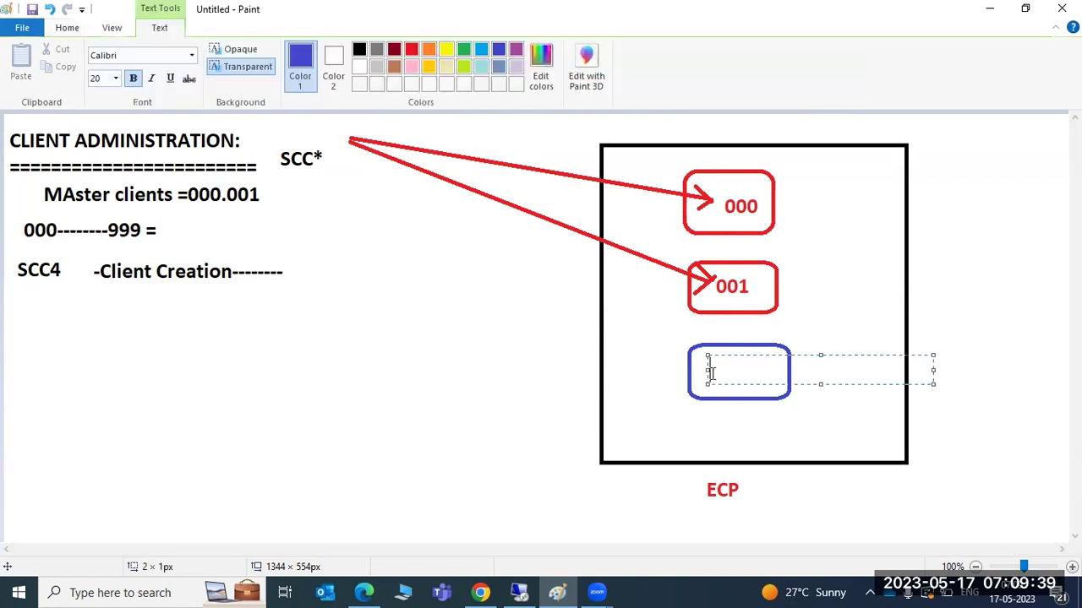
{"action": "type", "text": "100"}
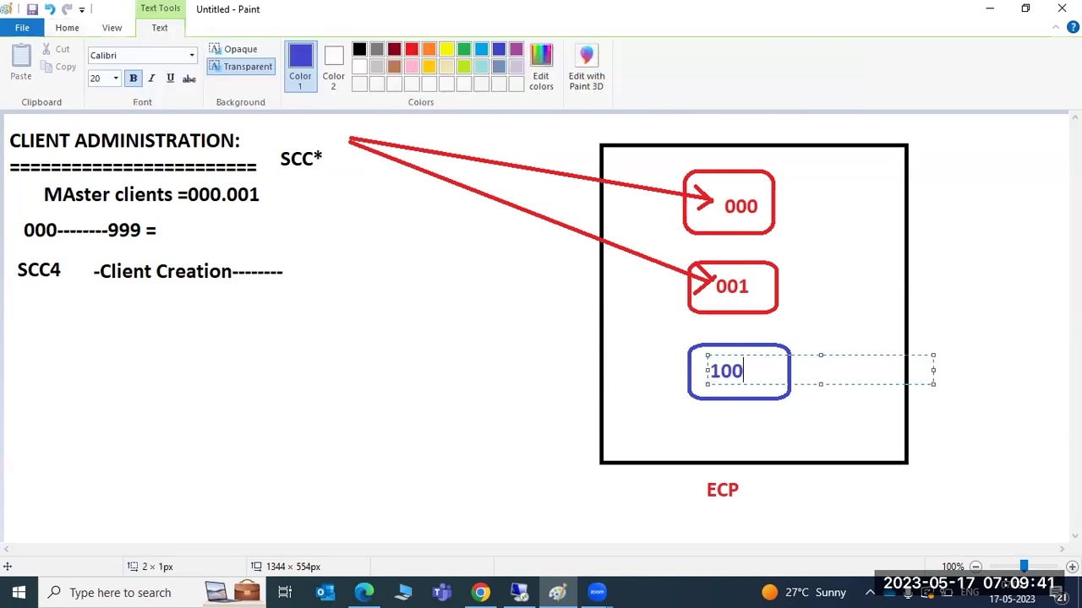
{"action": "left_click", "coordinate": [628, 525]}
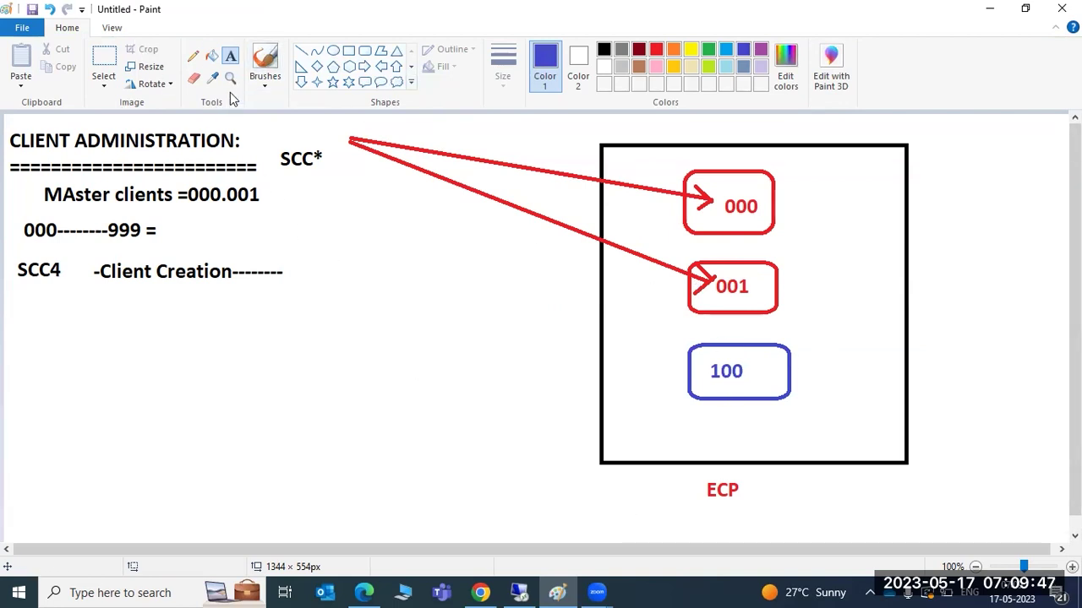
- Draw two tiny overlapping blue line marks, under 10 px long, just beside the SCC* note
{"action": "left_click", "coordinate": [300, 50]}
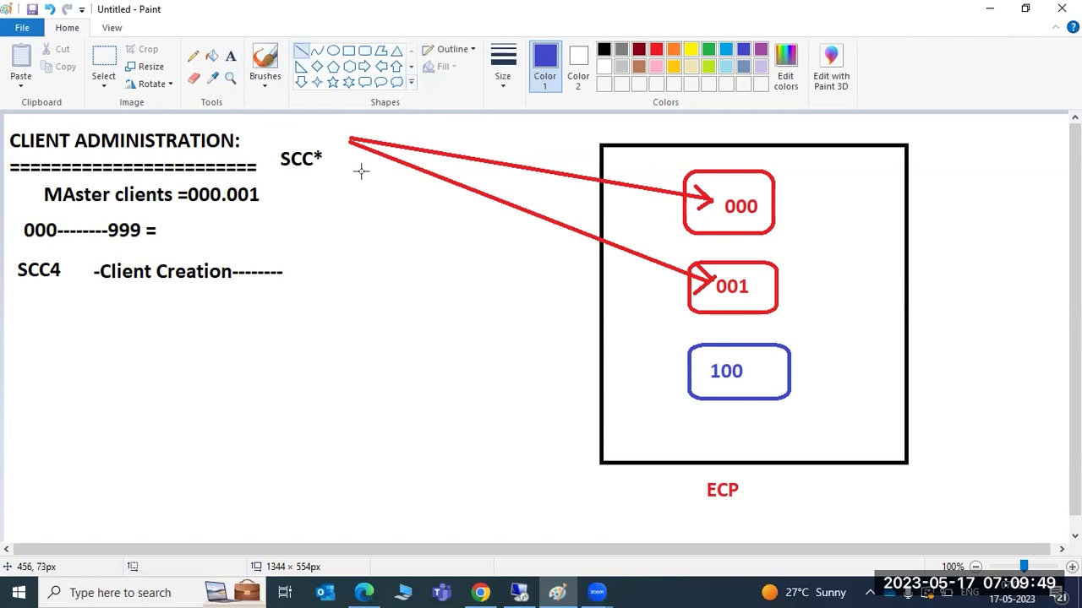
{"action": "mouse_move", "coordinate": [343, 160]}
{"action": "left_mouse_down"}
{"action": "mouse_move", "coordinate": [391, 189]}
{"action": "mouse_move", "coordinate": [694, 217]}
{"action": "mouse_move", "coordinate": [746, 372]}
{"action": "mouse_move", "coordinate": [732, 246]}
{"action": "mouse_move", "coordinate": [725, 372]}
{"action": "mouse_move", "coordinate": [386, 218]}
{"action": "mouse_move", "coordinate": [342, 166]}
{"action": "left_mouse_up"}
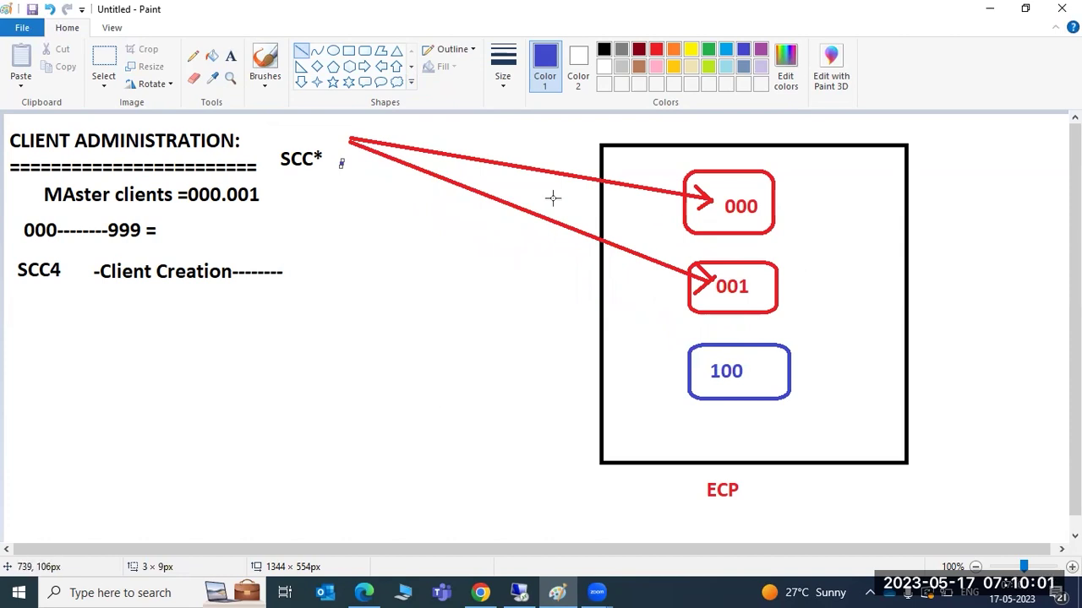
{"action": "left_click", "coordinate": [402, 197]}
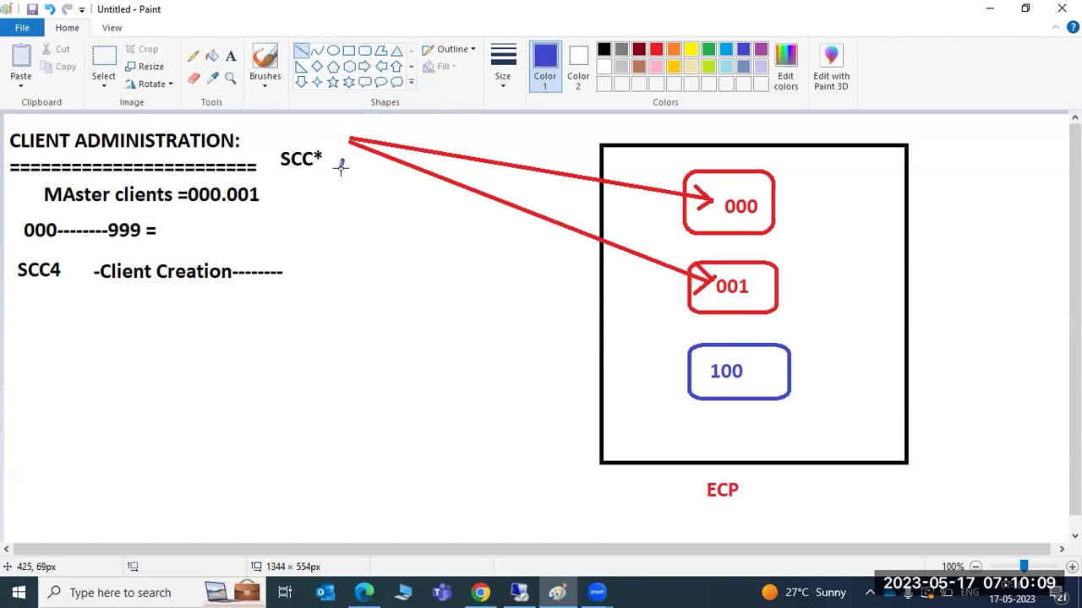
{"action": "mouse_move", "coordinate": [338, 164]}
{"action": "left_mouse_down"}
{"action": "mouse_move", "coordinate": [714, 203]}
{"action": "mouse_move", "coordinate": [704, 283]}
{"action": "mouse_move", "coordinate": [718, 369]}
{"action": "mouse_move", "coordinate": [708, 213]}
{"action": "mouse_move", "coordinate": [718, 361]}
{"action": "mouse_move", "coordinate": [494, 246]}
{"action": "mouse_move", "coordinate": [611, 273]}
{"action": "mouse_move", "coordinate": [757, 383]}
{"action": "mouse_move", "coordinate": [317, 250]}
{"action": "mouse_move", "coordinate": [340, 162]}
{"action": "mouse_move", "coordinate": [483, 250]}
{"action": "mouse_move", "coordinate": [732, 357]}
{"action": "mouse_move", "coordinate": [725, 364]}
{"action": "mouse_move", "coordinate": [625, 323]}
{"action": "mouse_move", "coordinate": [363, 186]}
{"action": "mouse_move", "coordinate": [343, 162]}
{"action": "left_mouse_up"}
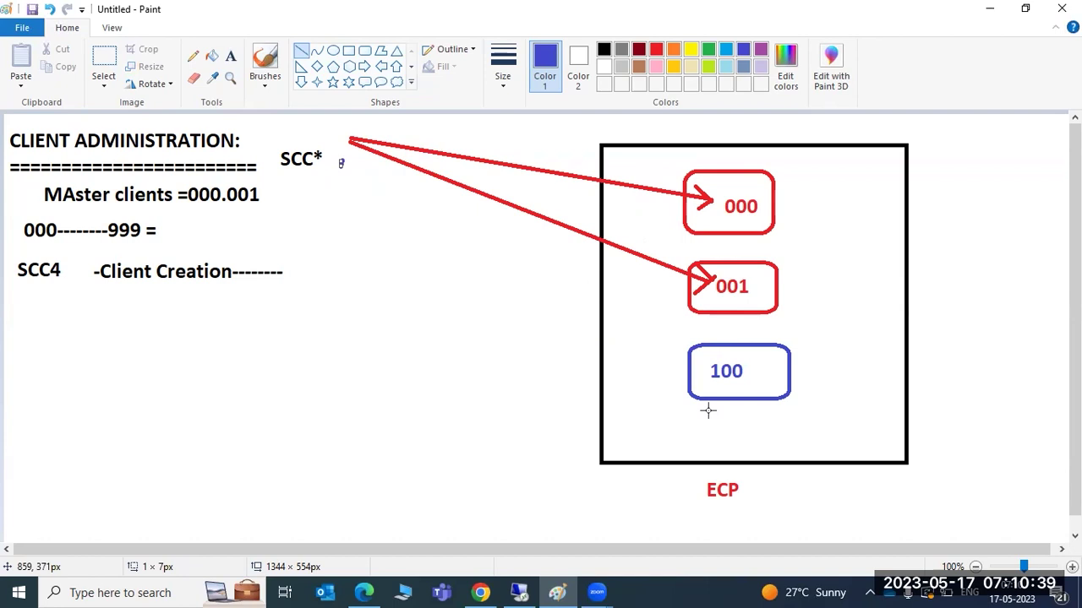
- Underline the client numbers 100, 001 and 000 in the diagram with short blue lines
{"action": "left_click_drag", "start_coordinate": [723, 387], "coordinate": [754, 386]}
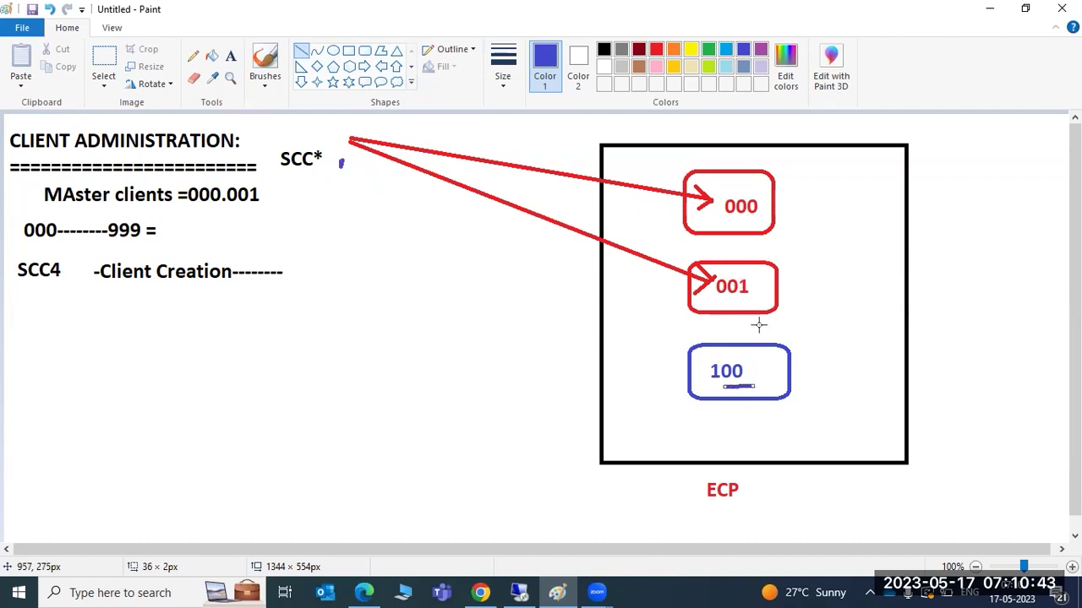
{"action": "left_click_drag", "start_coordinate": [734, 299], "coordinate": [757, 301]}
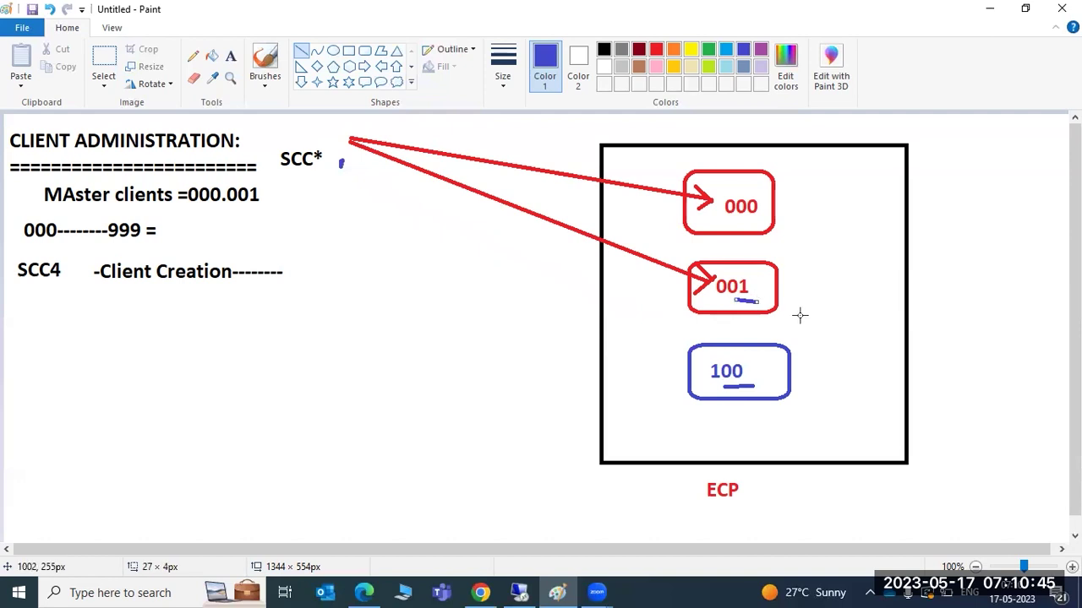
{"action": "left_click_drag", "start_coordinate": [727, 220], "coordinate": [749, 219]}
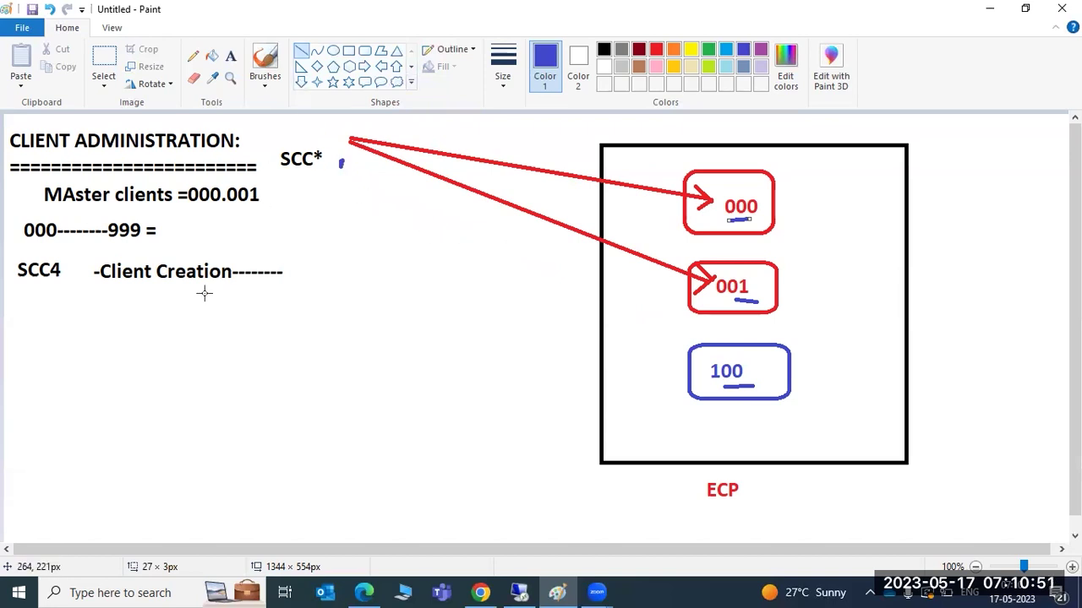
- Add a blue note below the SCC4 line reading "Logical System : SALE or BD54 T-CODES", with a row of equals signs beneath it
{"action": "left_click", "coordinate": [229, 56]}
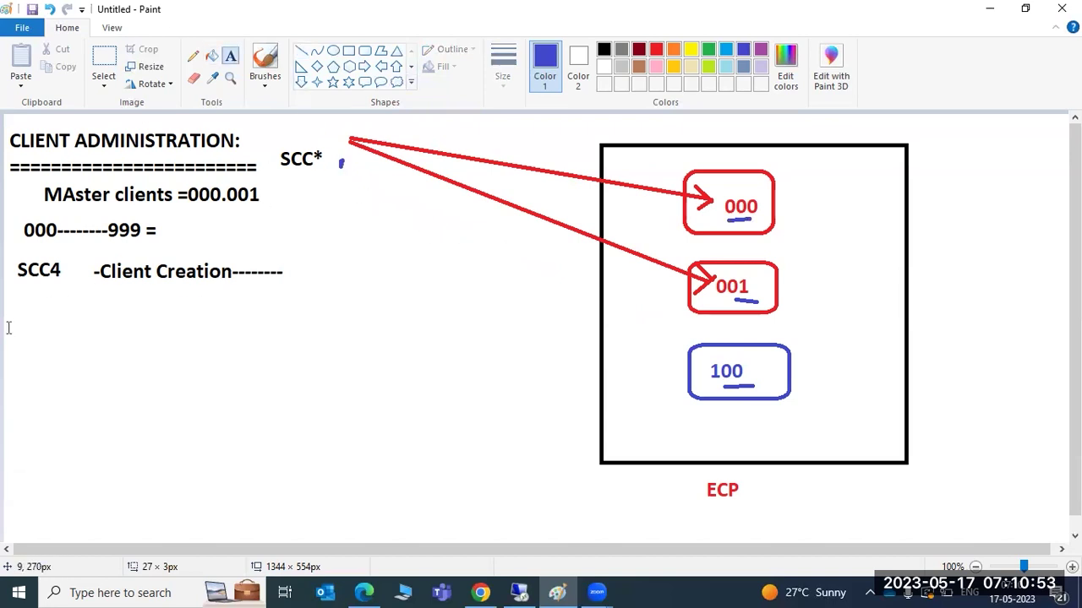
{"action": "left_click_drag", "start_coordinate": [22, 290], "coordinate": [515, 454]}
{"action": "type", "text": "Logical S"}
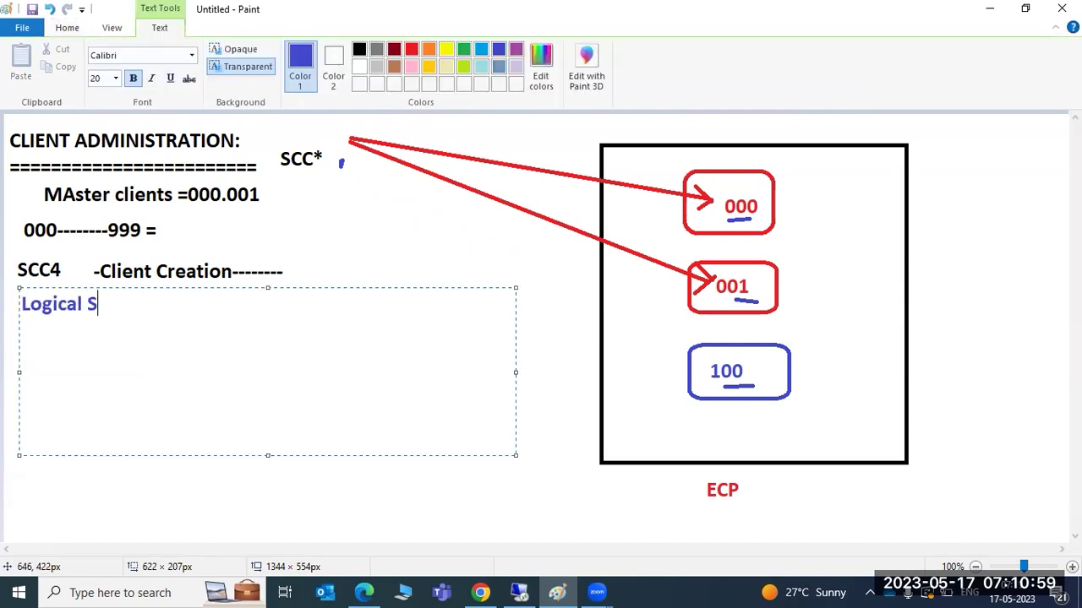
{"action": "type", "text": "ystem : "}
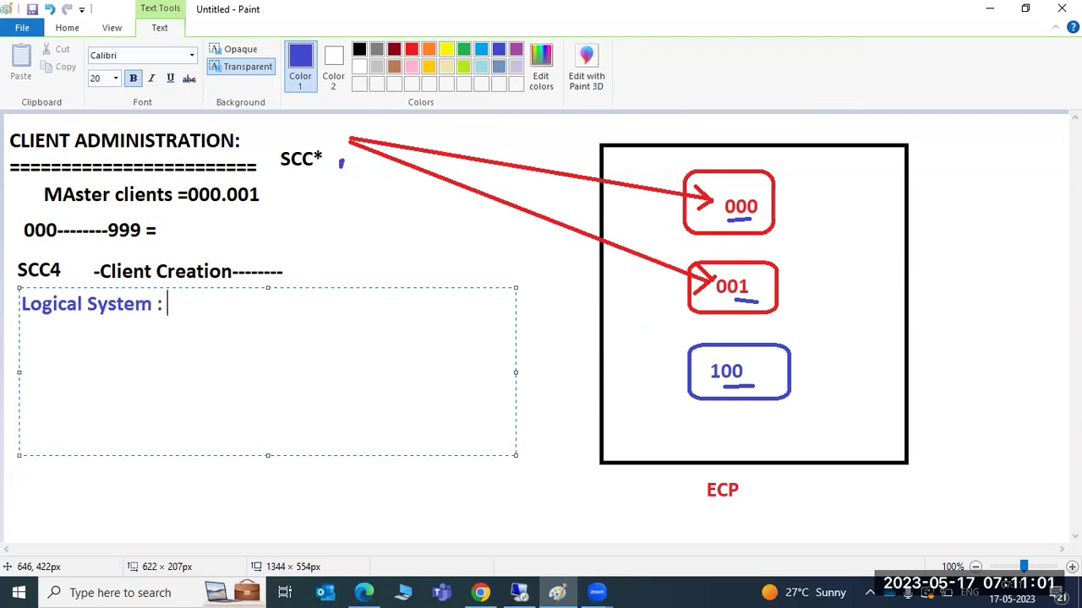
{"action": "type", "text": "SALE or BD54 "}
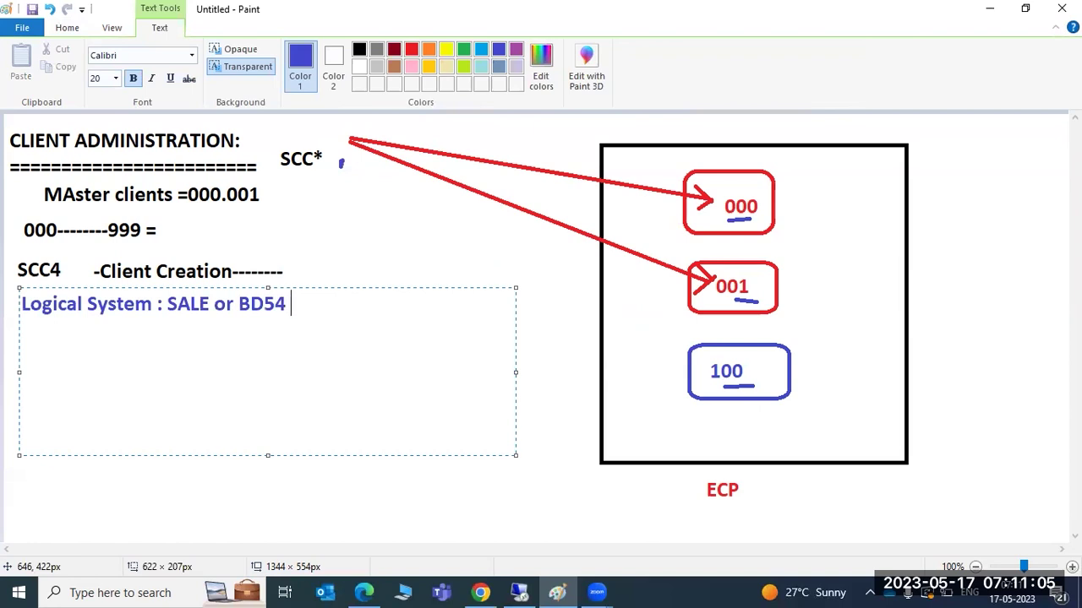
{"action": "type", "text": "T-CODES"}
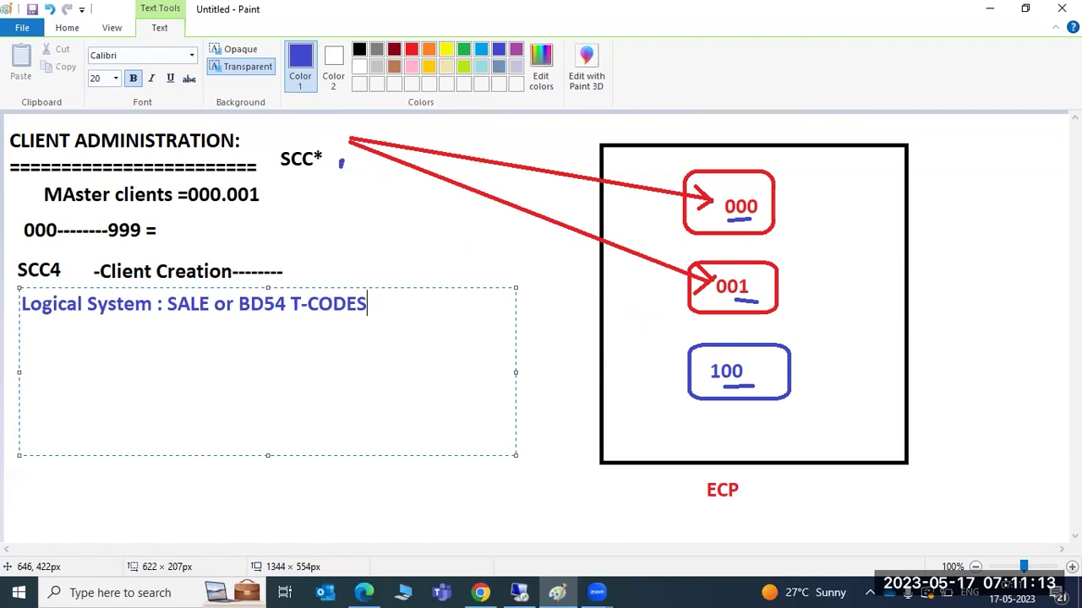
{"action": "key", "text": "Return"}
{"action": "type", "text": "======================="}
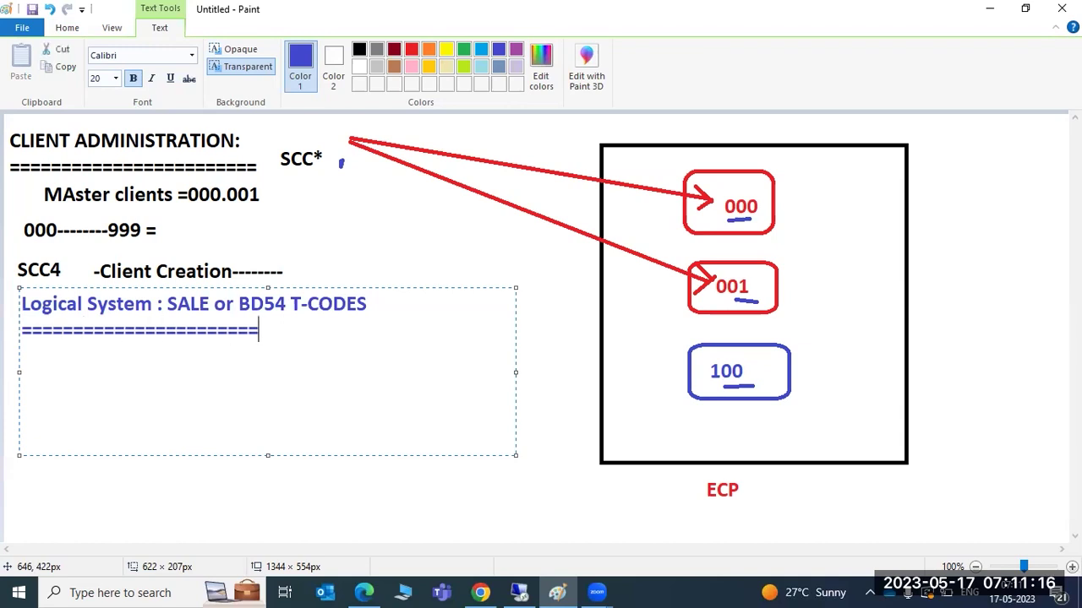
- Add the lines SIDCLNTNNN, ECPCLNT100, ECPCLNT000 and ECDCLNT100 under the equals signs of the Logical System note
{"action": "key", "text": "Return"}
{"action": "type", "text": "SIDCLNTNNN "}
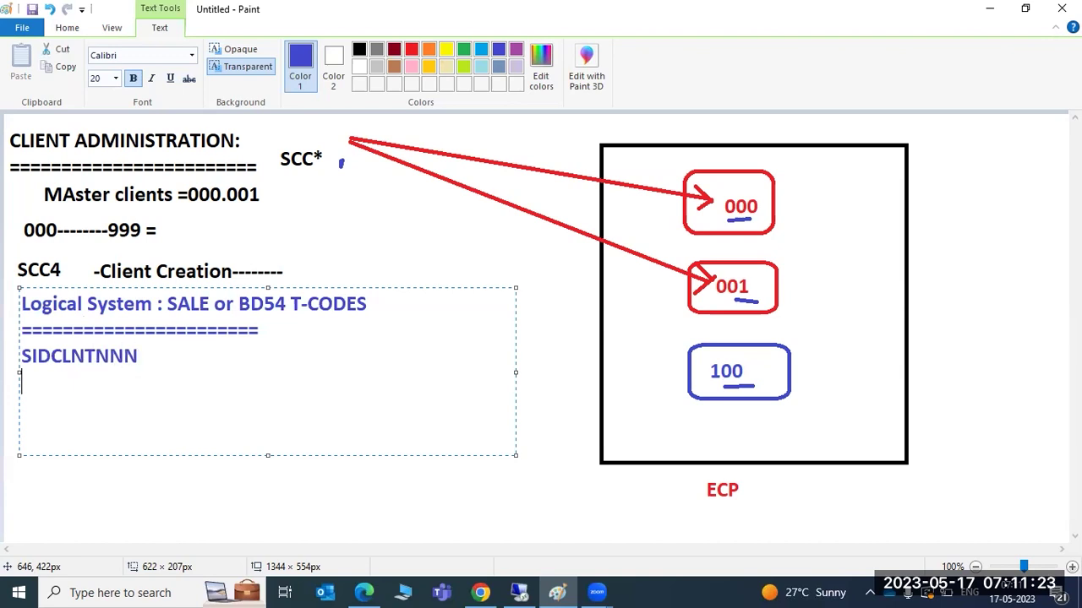
{"action": "type", "text": "ECPCLNT100"}
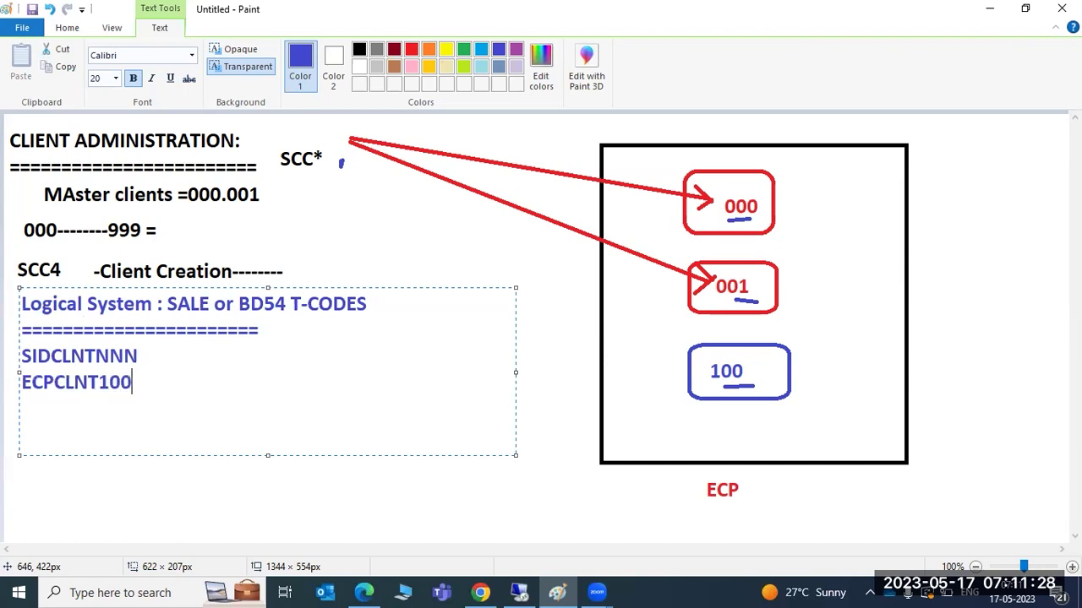
{"action": "key", "text": "Return"}
{"action": "type", "text": "ECPCLNT000"}
{"action": "key", "text": "Return"}
{"action": "type", "text": "EC"}
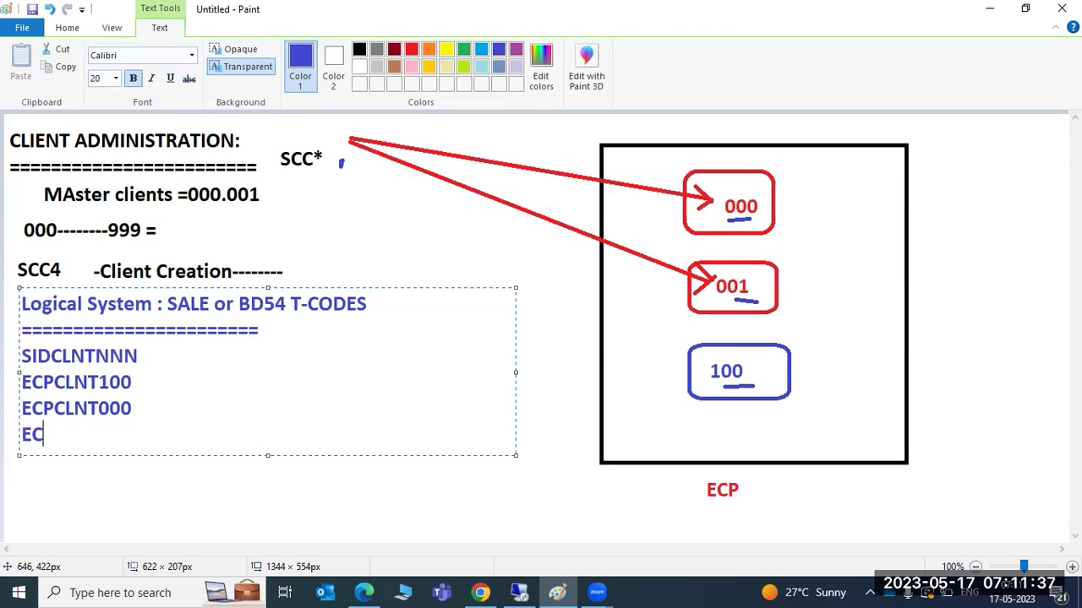
{"action": "type", "text": "DCLNT100"}
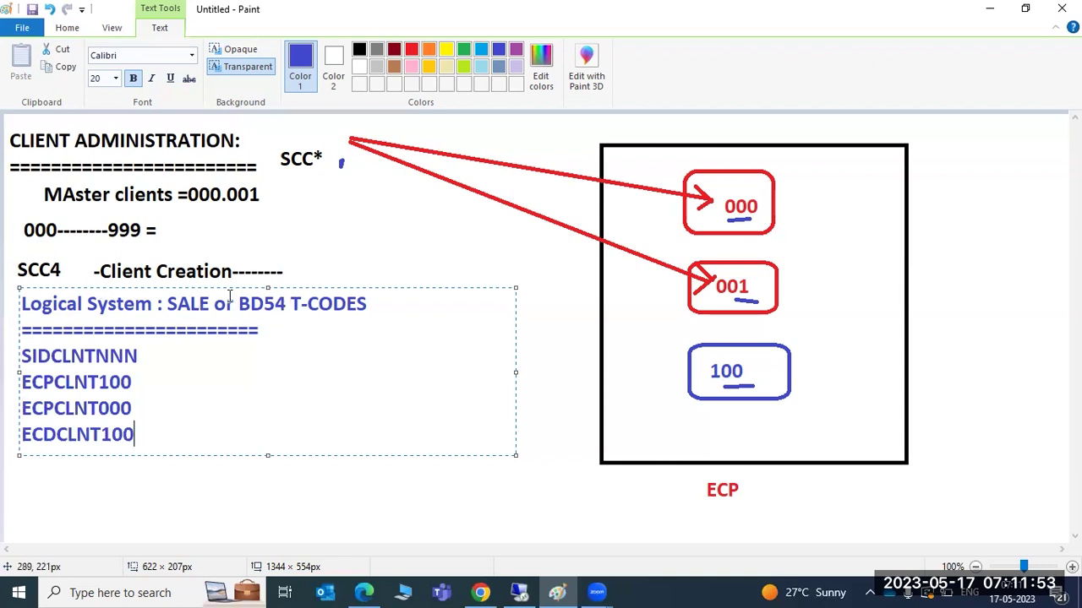
- Recolor the SIDCLNTNNN line of the Logical System note dark red and finish the text
{"action": "left_click_drag", "start_coordinate": [138, 356], "coordinate": [17, 360]}
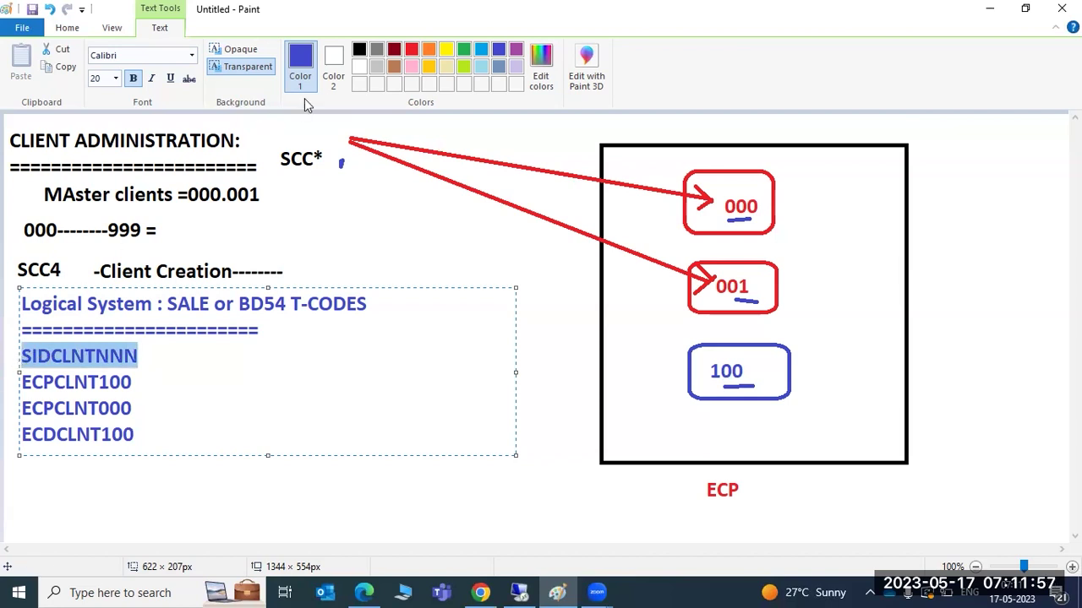
{"action": "left_click", "coordinate": [394, 49]}
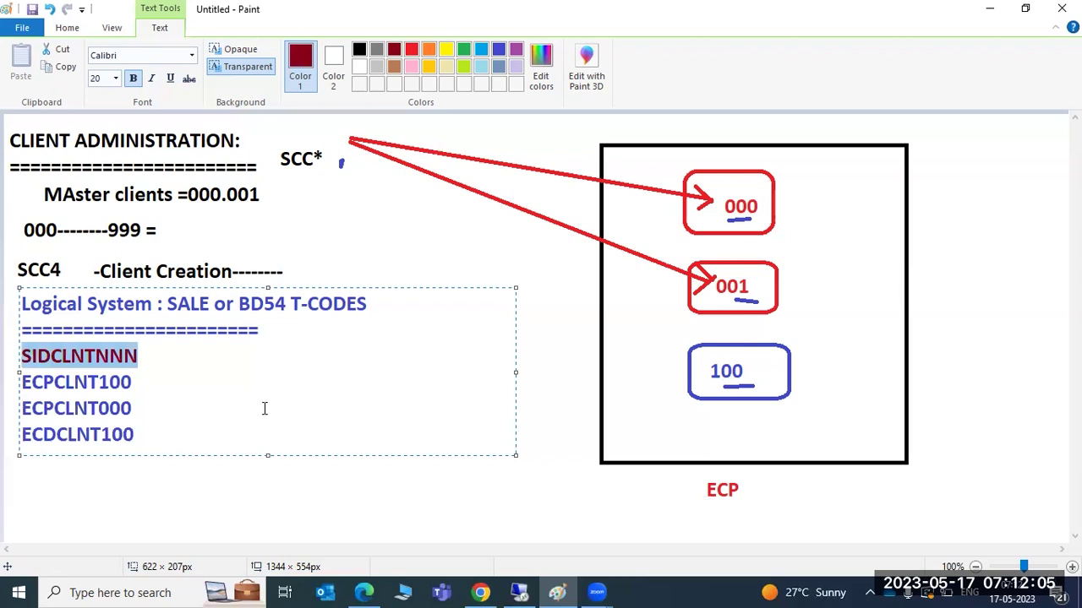
{"action": "left_click", "coordinate": [338, 494]}
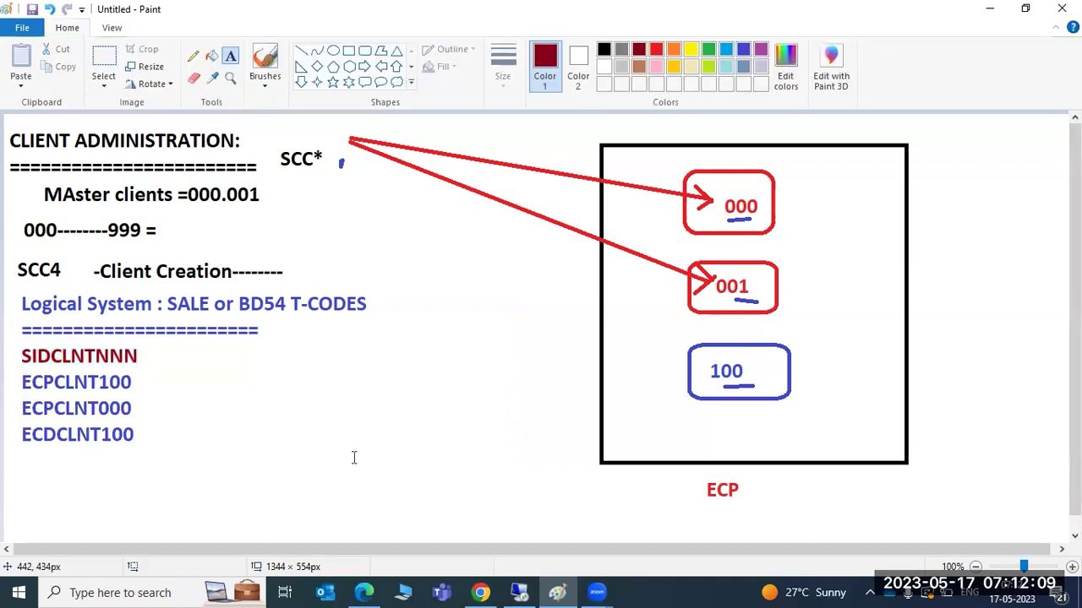
- Draw a tall dark red rounded rectangle, about 148 × 394 px, beside the black ECP square and label it ECQ underneath
{"action": "left_click", "coordinate": [382, 395]}
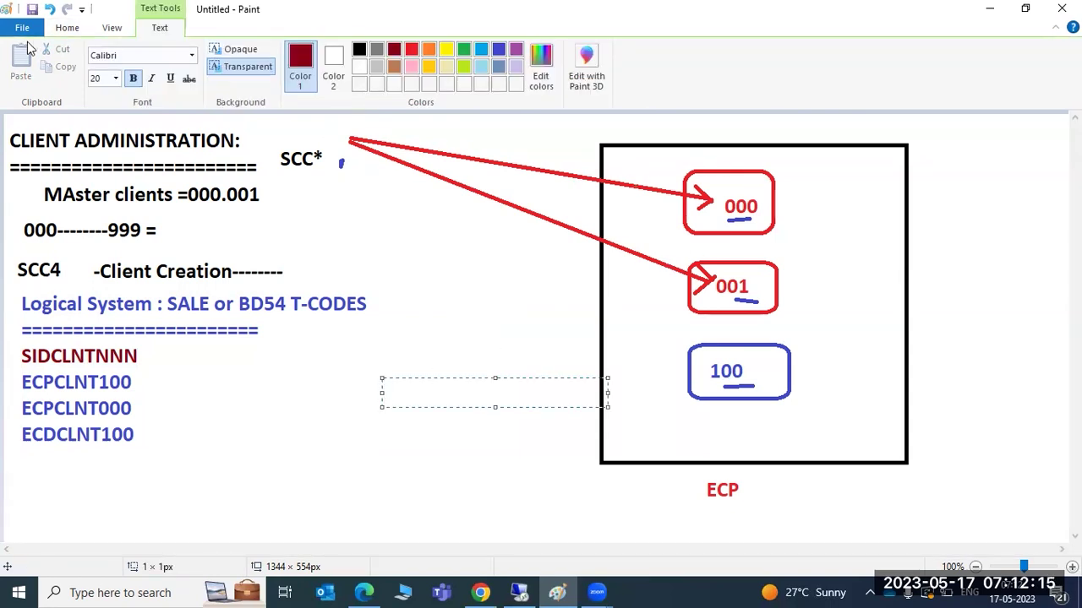
{"action": "left_click", "coordinate": [74, 28]}
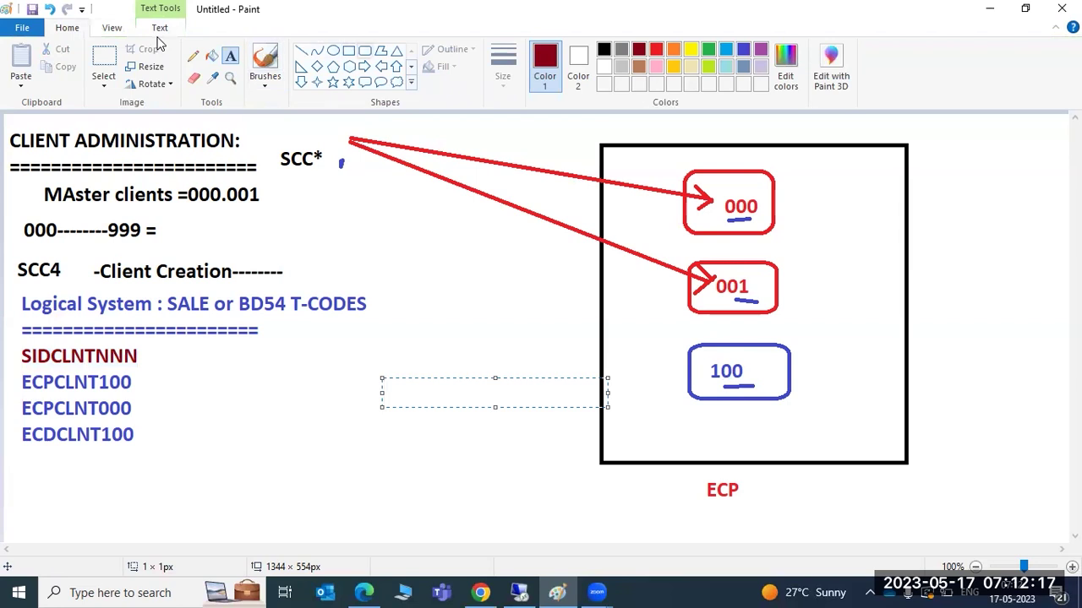
{"action": "left_click_drag", "start_coordinate": [936, 146], "coordinate": [1056, 456]}
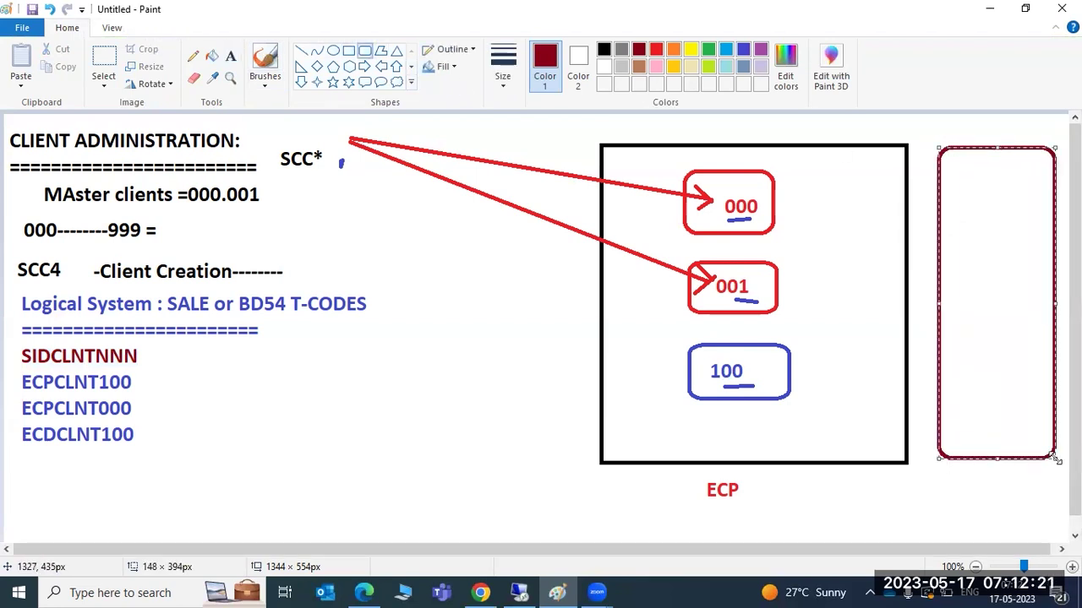
{"action": "left_click", "coordinate": [230, 56]}
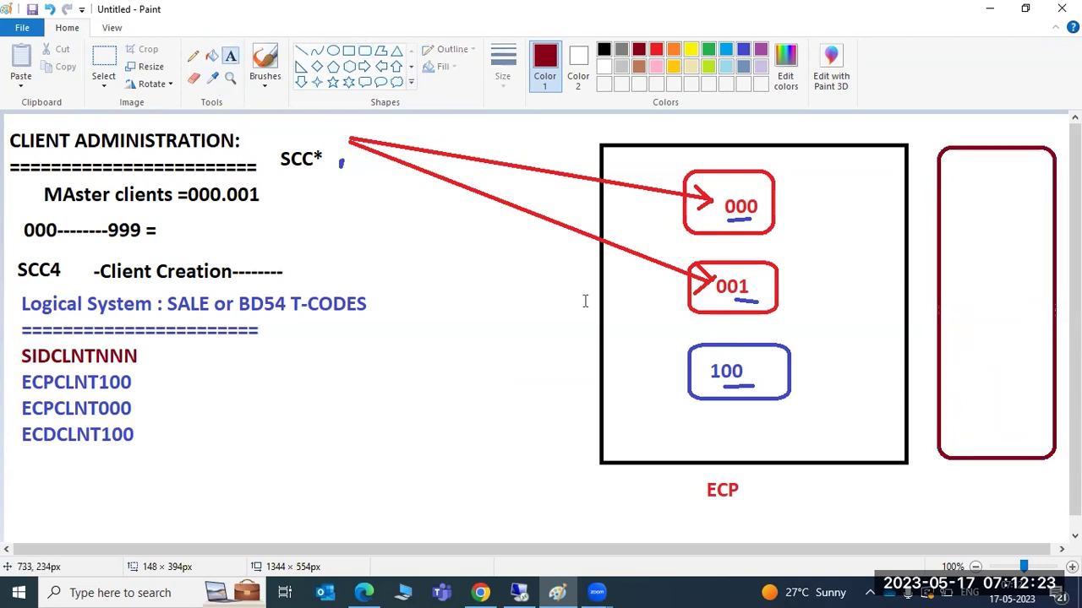
{"action": "left_click", "coordinate": [964, 476]}
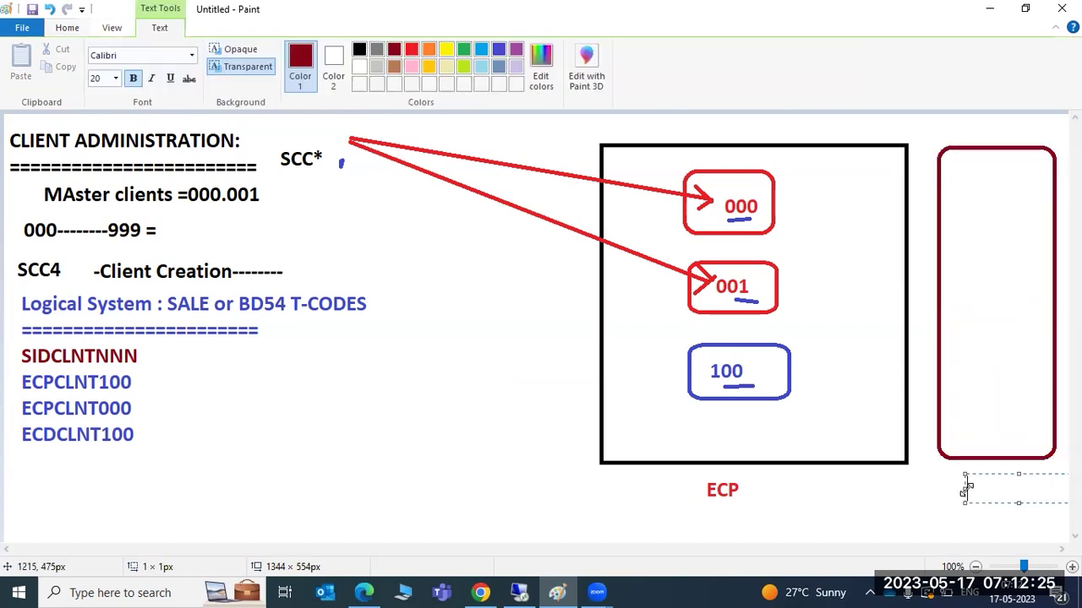
{"action": "type", "text": "ECQ"}
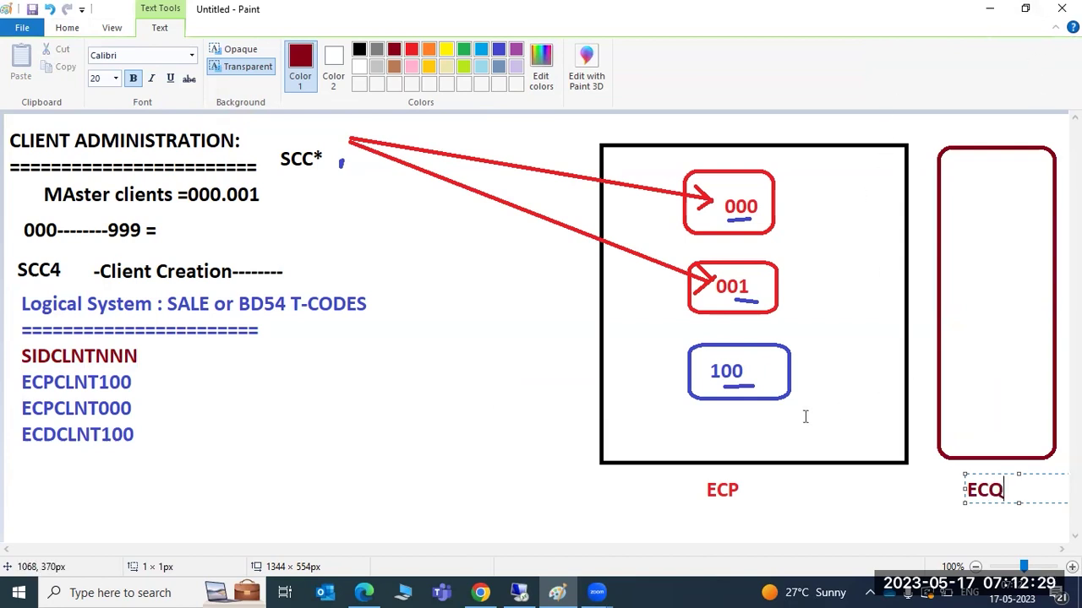
- Draw three small dark red rounded rectangles stacked inside the ECQ box, about 82 × 53, 68 × 47 and 91 × 68 px
{"action": "left_click", "coordinate": [66, 31]}
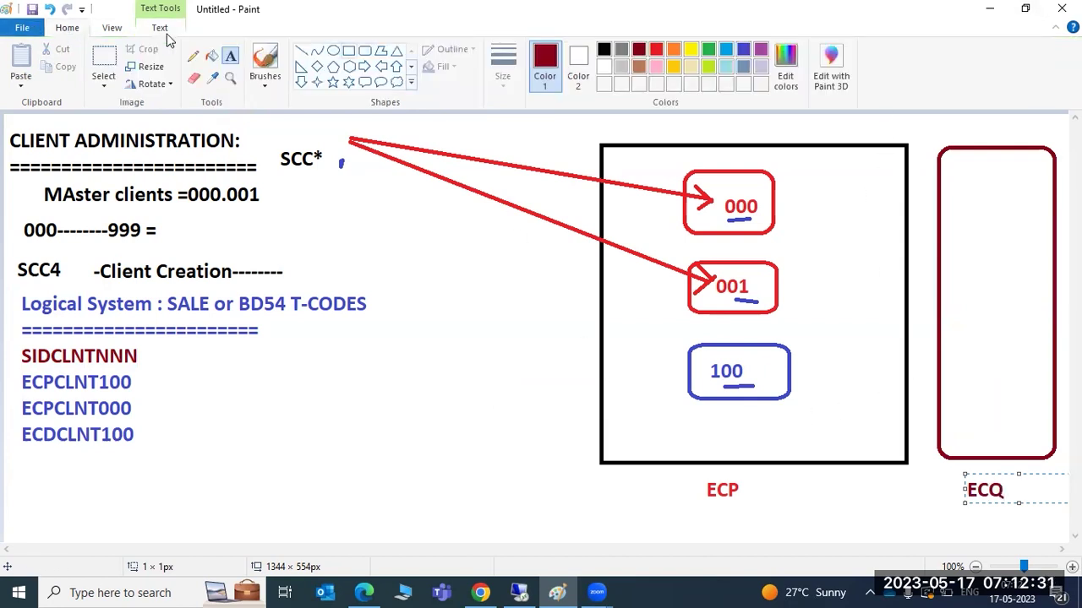
{"action": "left_click", "coordinate": [364, 51]}
{"action": "left_click_drag", "start_coordinate": [956, 189], "coordinate": [1026, 234]}
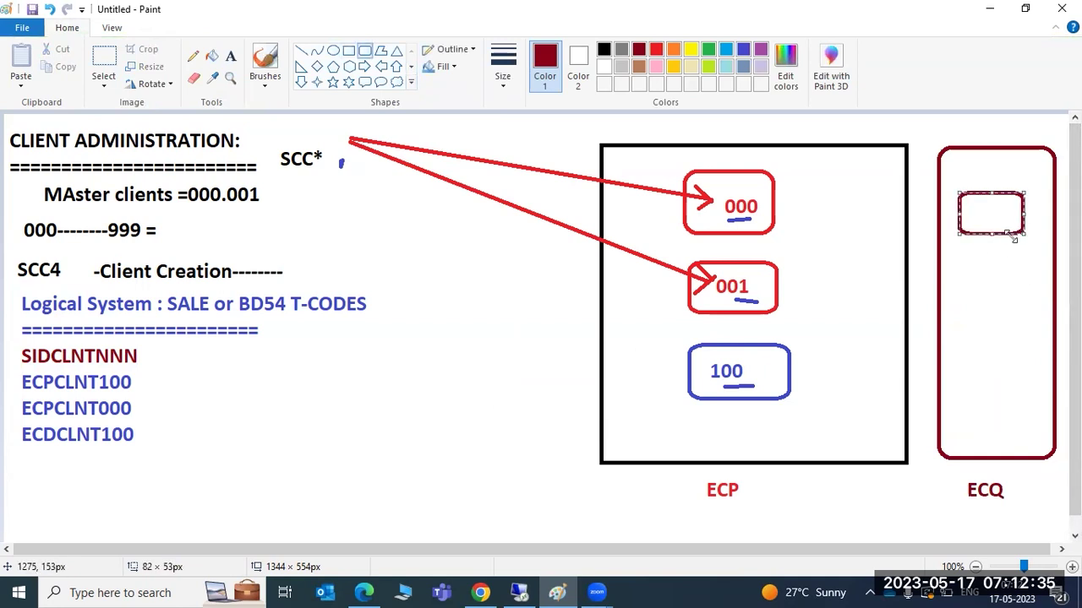
{"action": "left_click_drag", "start_coordinate": [967, 282], "coordinate": [1024, 320]}
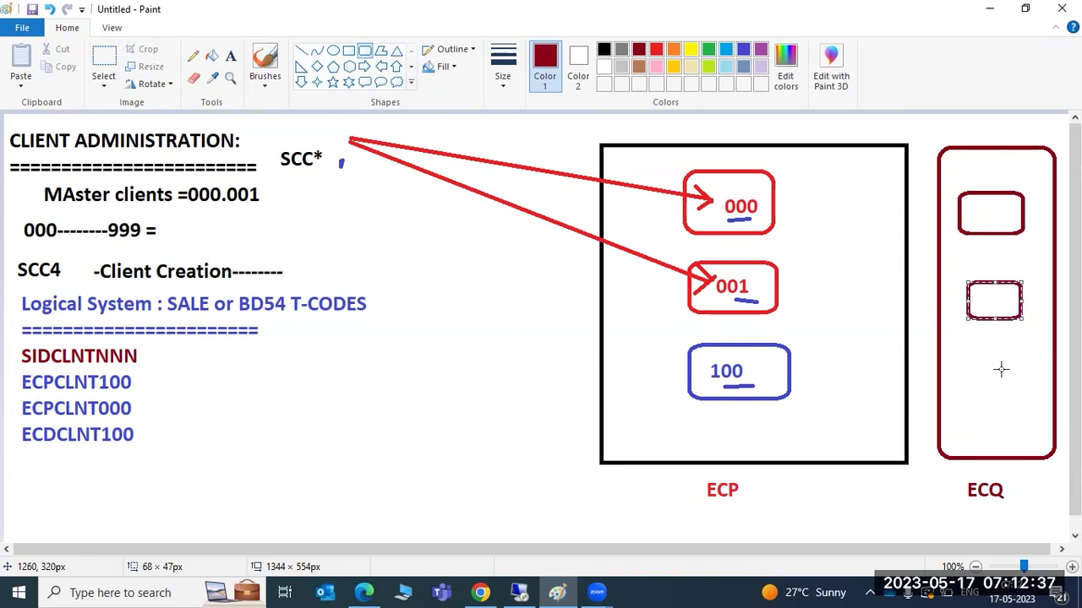
{"action": "left_click_drag", "start_coordinate": [963, 362], "coordinate": [1037, 415]}
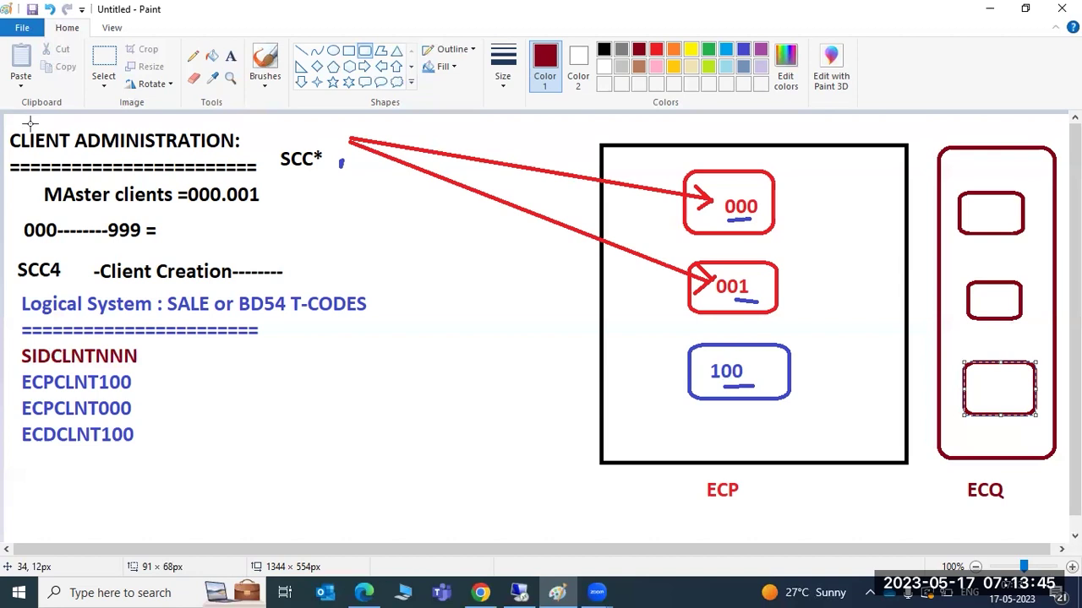
- Underline the ECP and ECQ system labels with short, flat dark red rounded rectangles
{"action": "left_click_drag", "start_coordinate": [710, 502], "coordinate": [734, 507]}
{"action": "left_click_drag", "start_coordinate": [967, 507], "coordinate": [987, 508]}
{"action": "scroll", "coordinate": [887, 507], "scroll_direction": "down", "scroll_amount": 1}
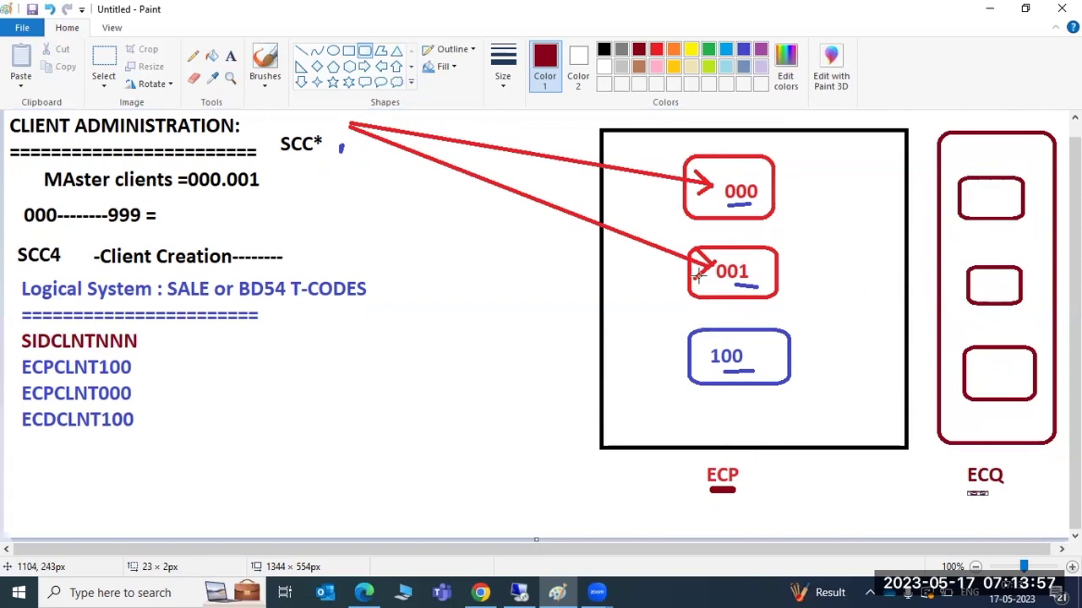
- Label the three small ECQ boxes in dark red from lowest to highest as 100, 001 and 000
{"action": "left_click", "coordinate": [230, 56]}
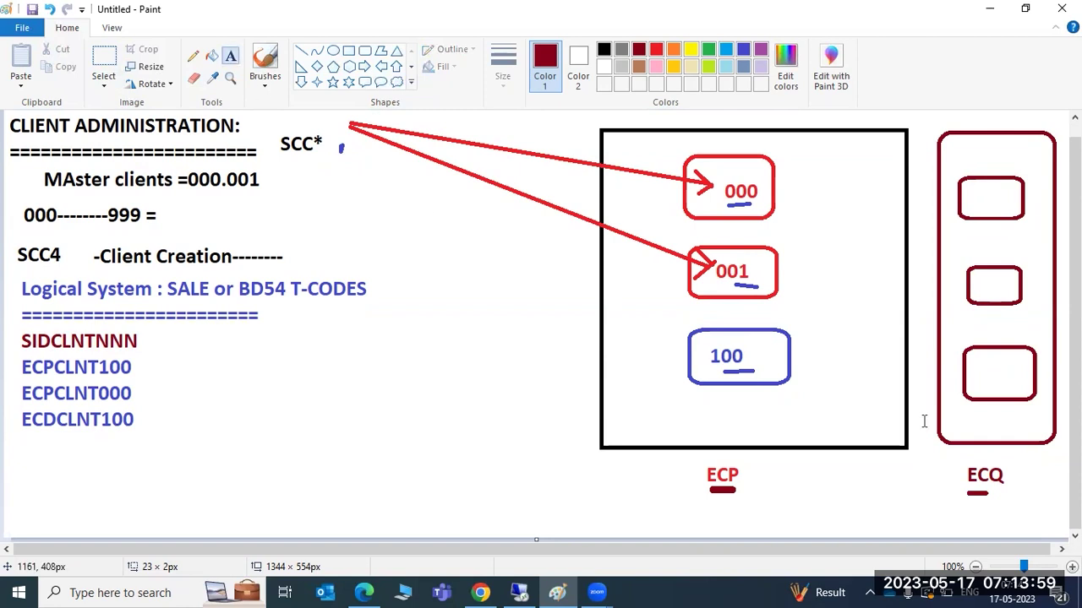
{"action": "left_click", "coordinate": [978, 373]}
{"action": "type", "text": "1"}
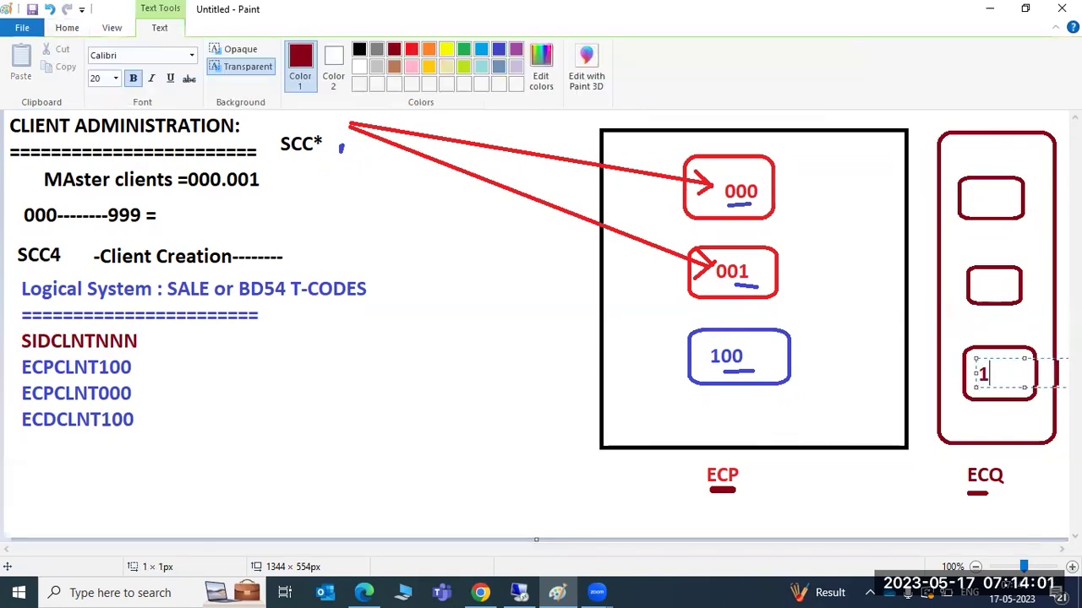
{"action": "type", "text": "00"}
{"action": "left_click", "coordinate": [930, 521]}
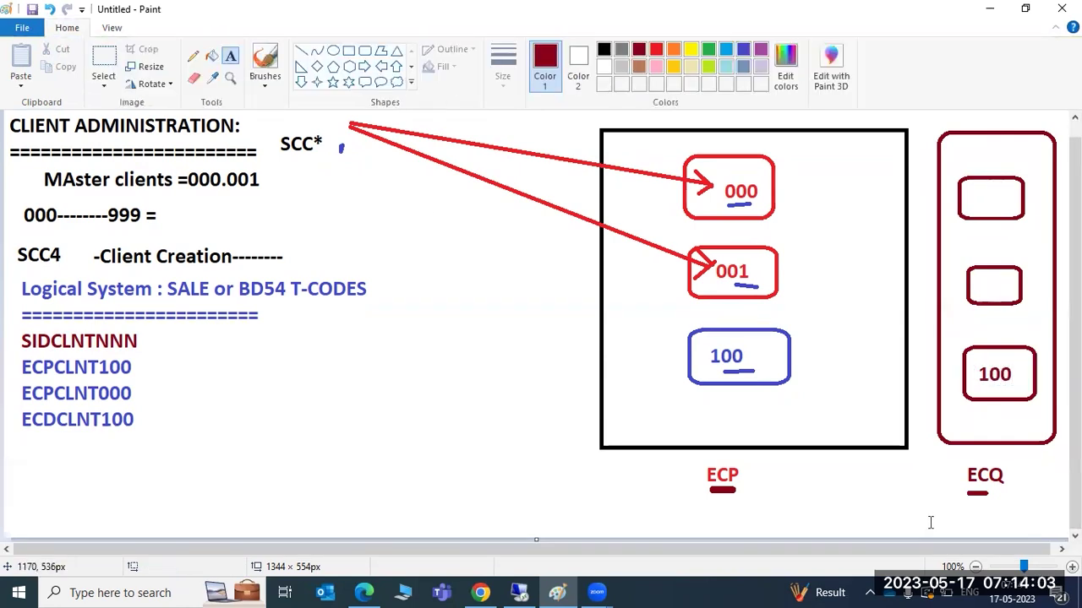
{"action": "left_click", "coordinate": [982, 282]}
{"action": "type", "text": "001"}
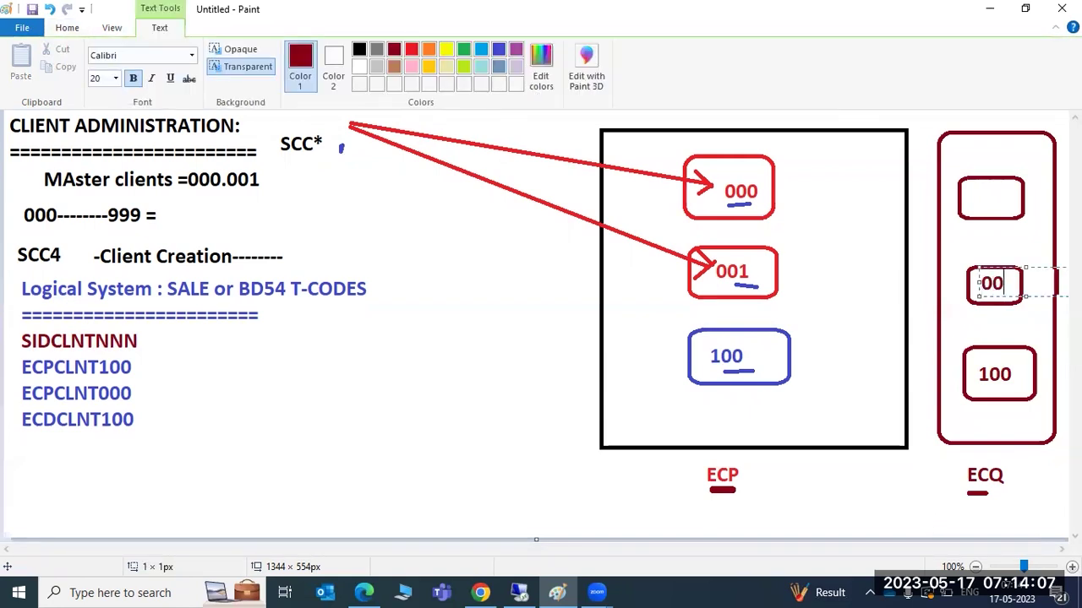
{"action": "left_click", "coordinate": [973, 200]}
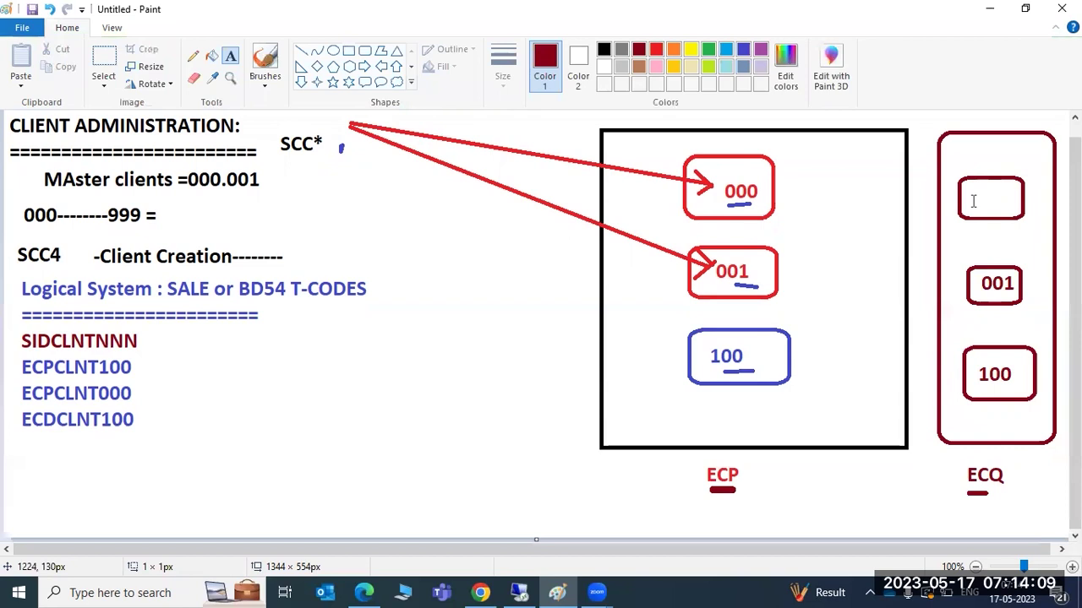
{"action": "left_click", "coordinate": [972, 201]}
{"action": "type", "text": "000"}
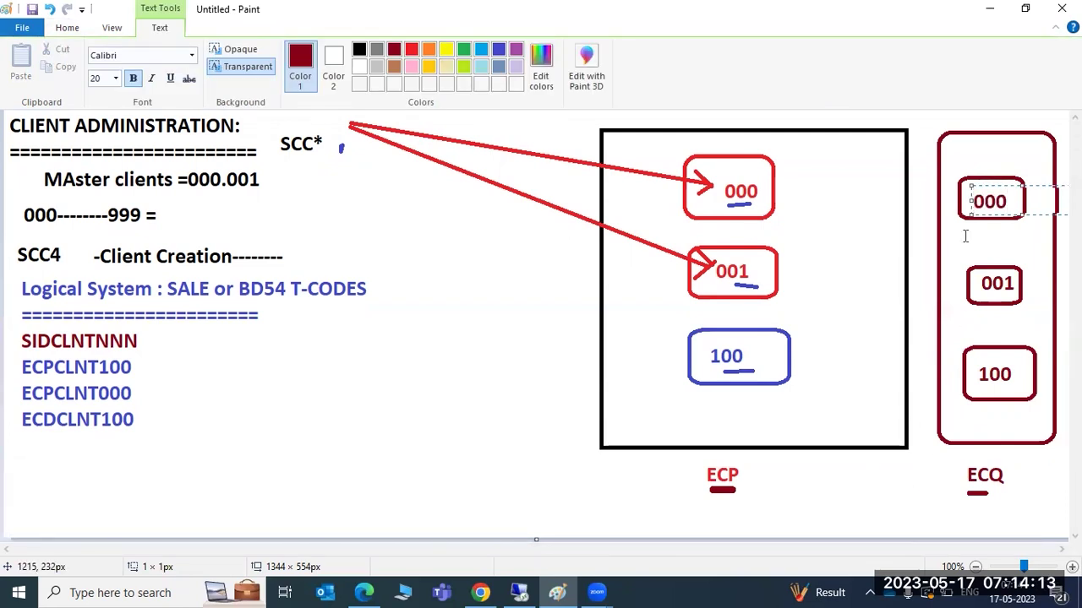
- Draw short dark red line marks just below and in front of the SCC* note
{"action": "left_click", "coordinate": [74, 30]}
{"action": "left_click", "coordinate": [301, 51]}
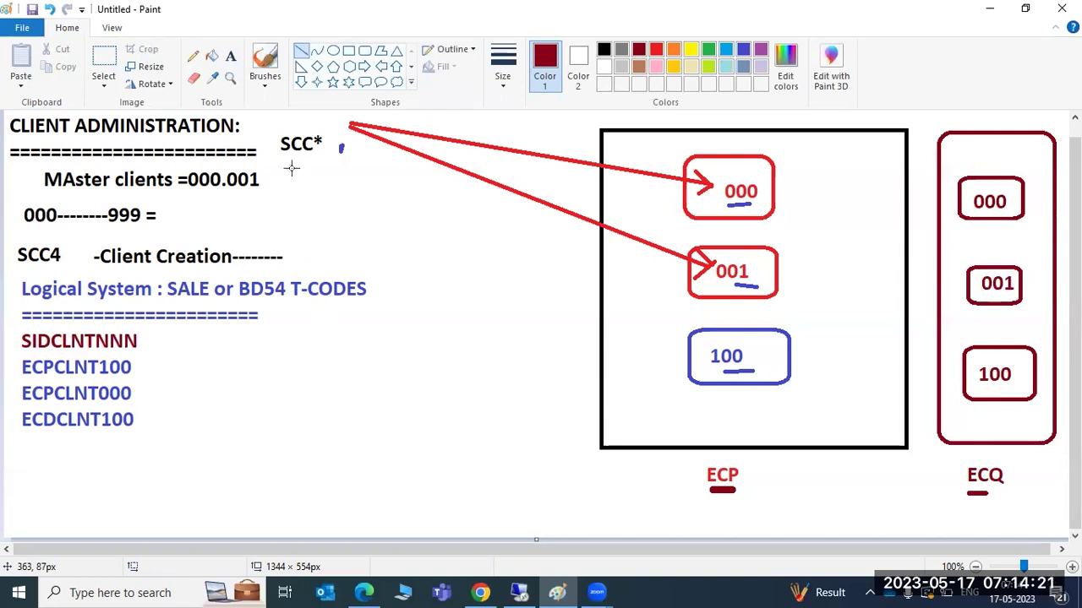
{"action": "left_click_drag", "start_coordinate": [292, 168], "coordinate": [296, 170]}
{"action": "mouse_move", "coordinate": [295, 168]}
{"action": "left_mouse_down"}
{"action": "mouse_move", "coordinate": [517, 221]}
{"action": "mouse_move", "coordinate": [498, 263]}
{"action": "mouse_move", "coordinate": [306, 198]}
{"action": "mouse_move", "coordinate": [293, 174]}
{"action": "mouse_move", "coordinate": [313, 180]}
{"action": "mouse_move", "coordinate": [294, 169]}
{"action": "left_mouse_up"}
{"action": "mouse_move", "coordinate": [269, 164]}
{"action": "left_mouse_down"}
{"action": "mouse_move", "coordinate": [337, 199]}
{"action": "mouse_move", "coordinate": [426, 218]}
{"action": "mouse_move", "coordinate": [716, 462]}
{"action": "mouse_move", "coordinate": [893, 451]}
{"action": "mouse_move", "coordinate": [985, 480]}
{"action": "mouse_move", "coordinate": [976, 484]}
{"action": "mouse_move", "coordinate": [951, 199]}
{"action": "mouse_move", "coordinate": [961, 279]}
{"action": "mouse_move", "coordinate": [979, 289]}
{"action": "mouse_move", "coordinate": [976, 372]}
{"action": "mouse_move", "coordinate": [984, 241]}
{"action": "mouse_move", "coordinate": [785, 265]}
{"action": "mouse_move", "coordinate": [299, 164]}
{"action": "mouse_move", "coordinate": [271, 172]}
{"action": "left_mouse_up"}
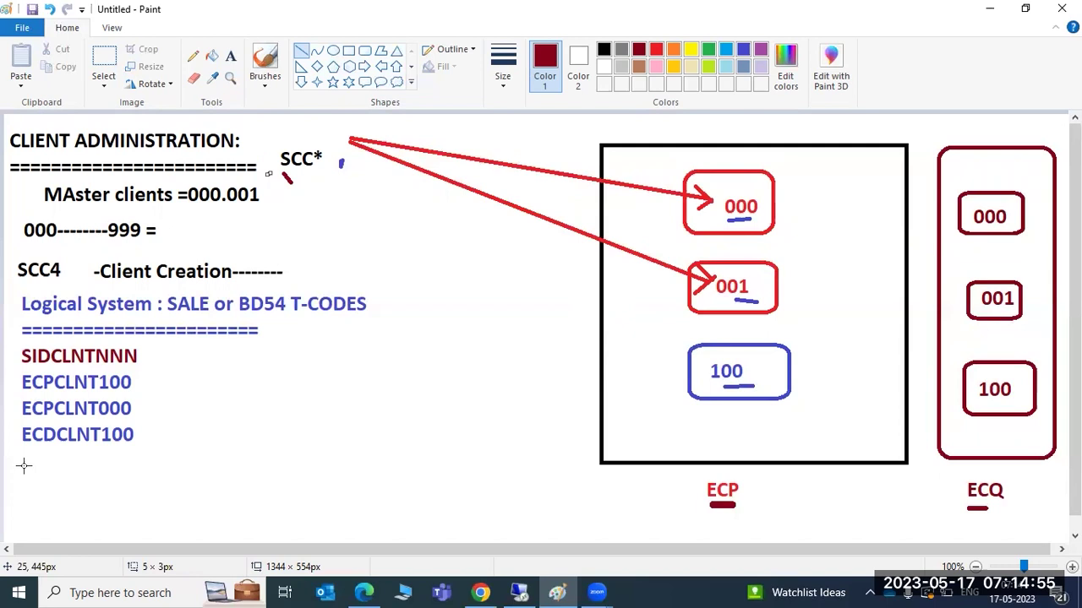
- Draw dark red lines under ECDCLNT100, under the first part of the equals-sign row and under "SALE or BD54 T-CODES"
{"action": "left_click_drag", "start_coordinate": [22, 460], "coordinate": [133, 457]}
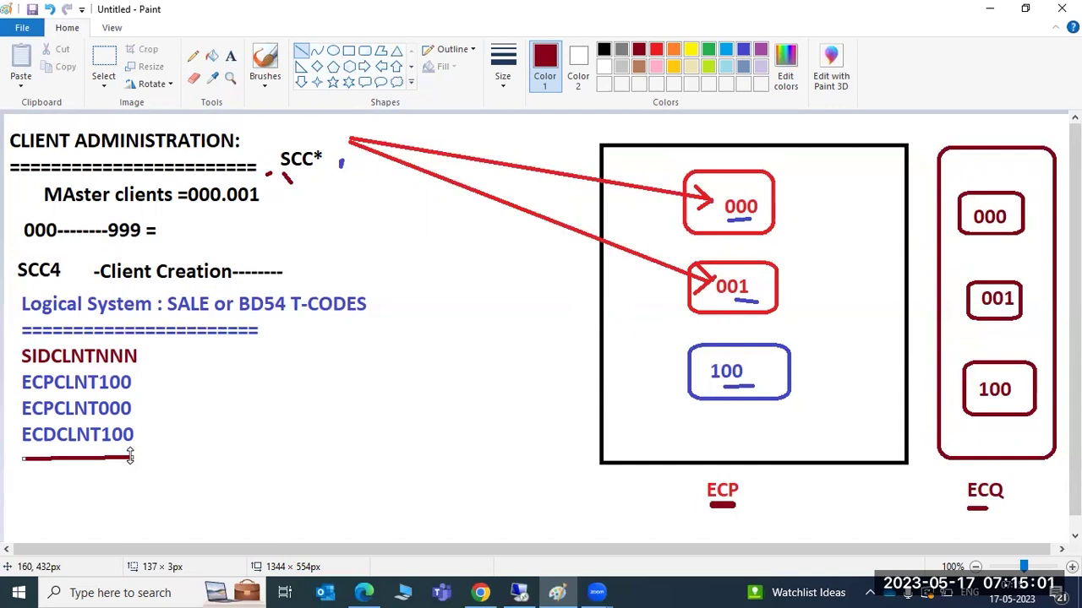
{"action": "scroll", "coordinate": [126, 455], "scroll_direction": "down", "scroll_amount": 1}
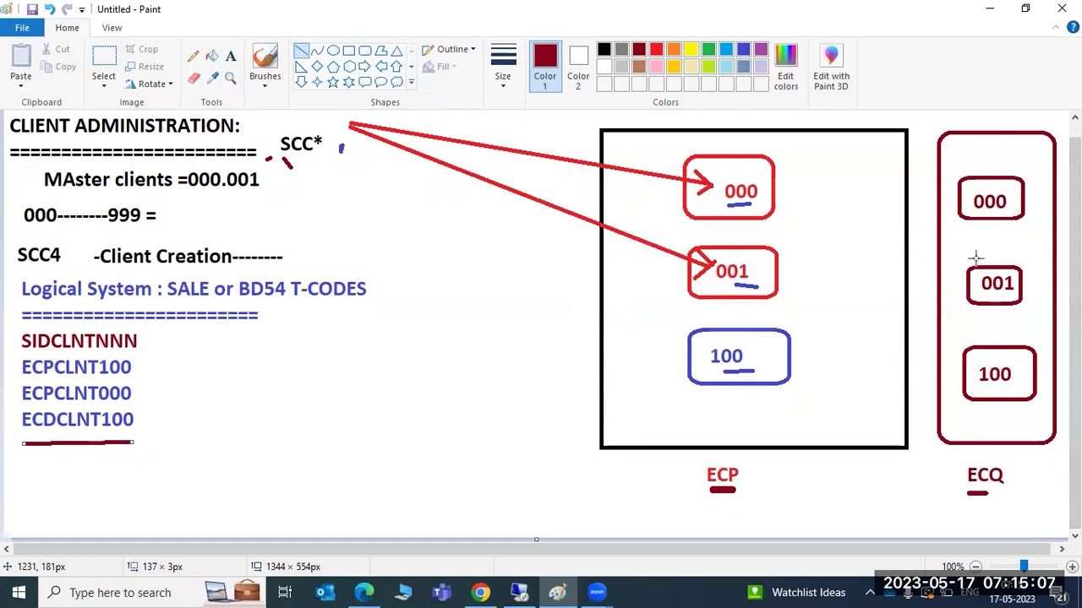
{"action": "scroll", "coordinate": [966, 423], "scroll_direction": "up", "scroll_amount": 1}
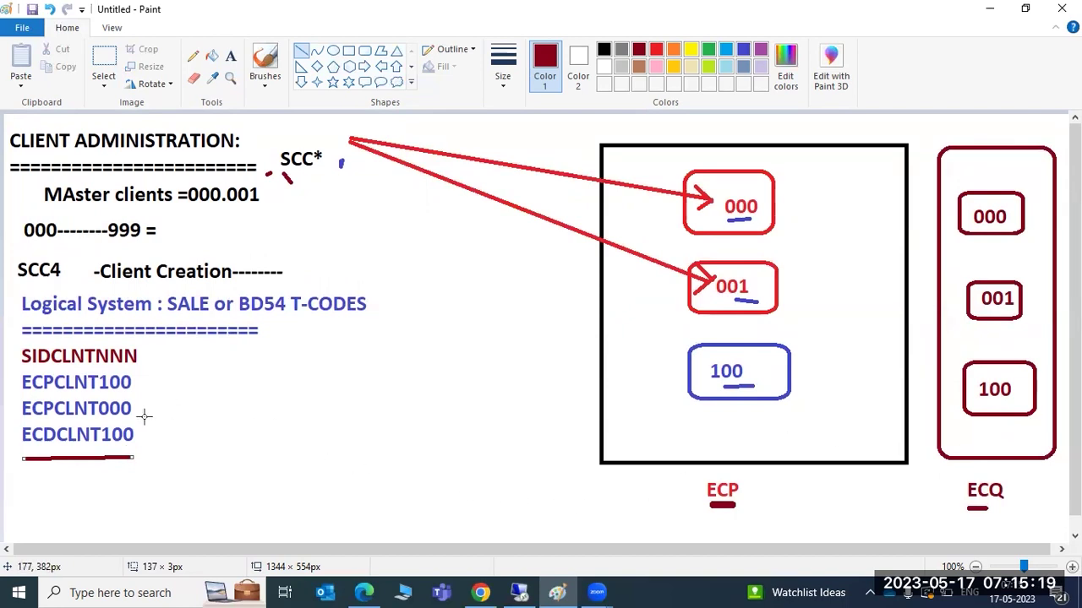
{"action": "left_click_drag", "start_coordinate": [10, 340], "coordinate": [351, 320]}
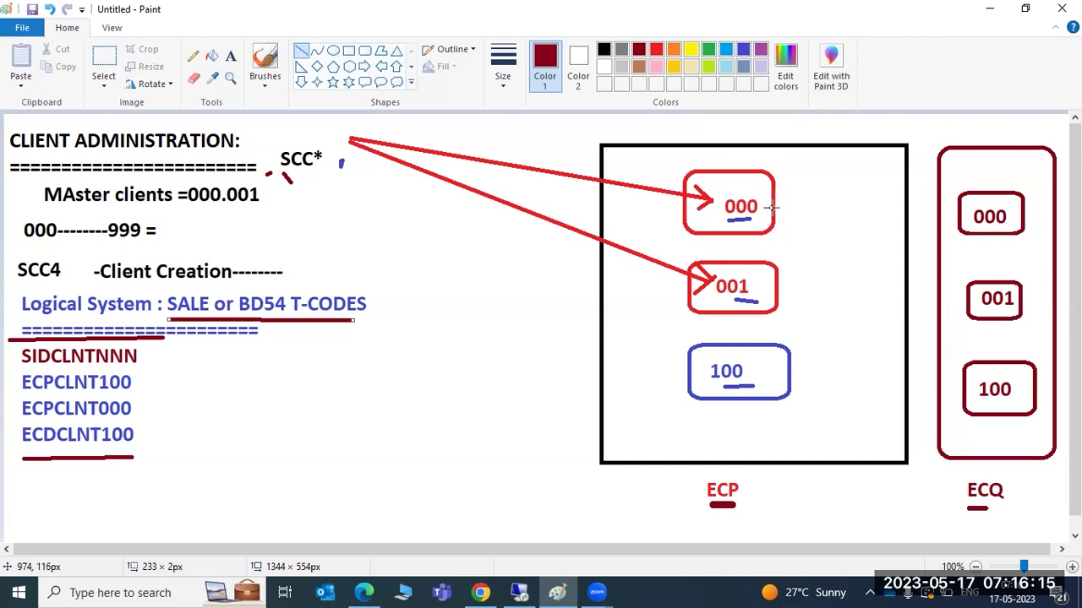
- Mark the lower-left corners of the three ECP client boxes and the ECQ 000 box with short dark red lines
{"action": "left_click_drag", "start_coordinate": [674, 233], "coordinate": [700, 230]}
{"action": "left_click_drag", "start_coordinate": [672, 314], "coordinate": [699, 309]}
{"action": "left_click_drag", "start_coordinate": [676, 394], "coordinate": [695, 397]}
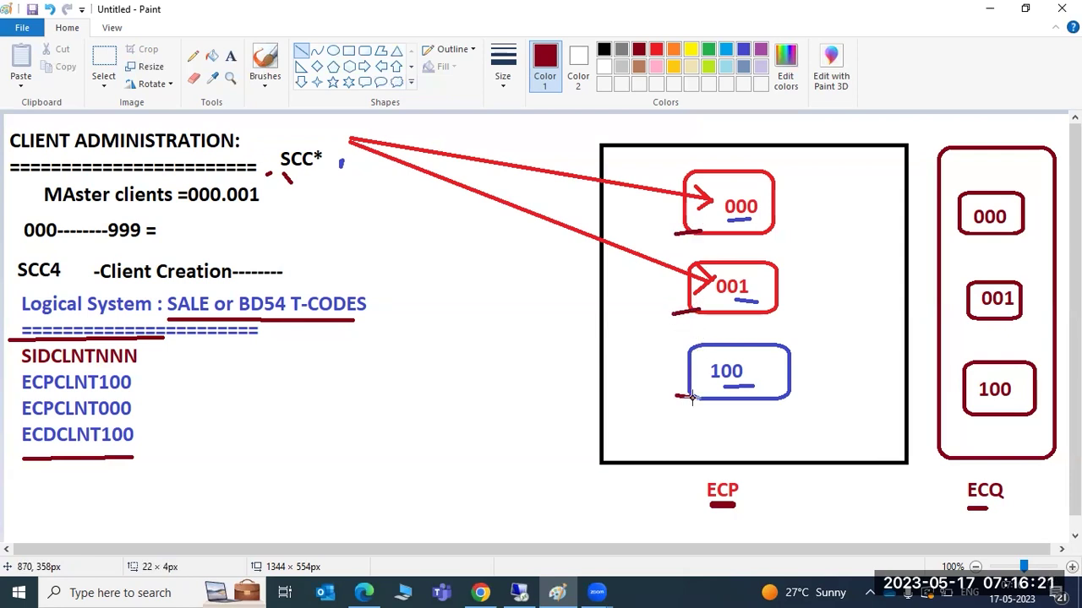
{"action": "left_click_drag", "start_coordinate": [950, 229], "coordinate": [963, 230]}
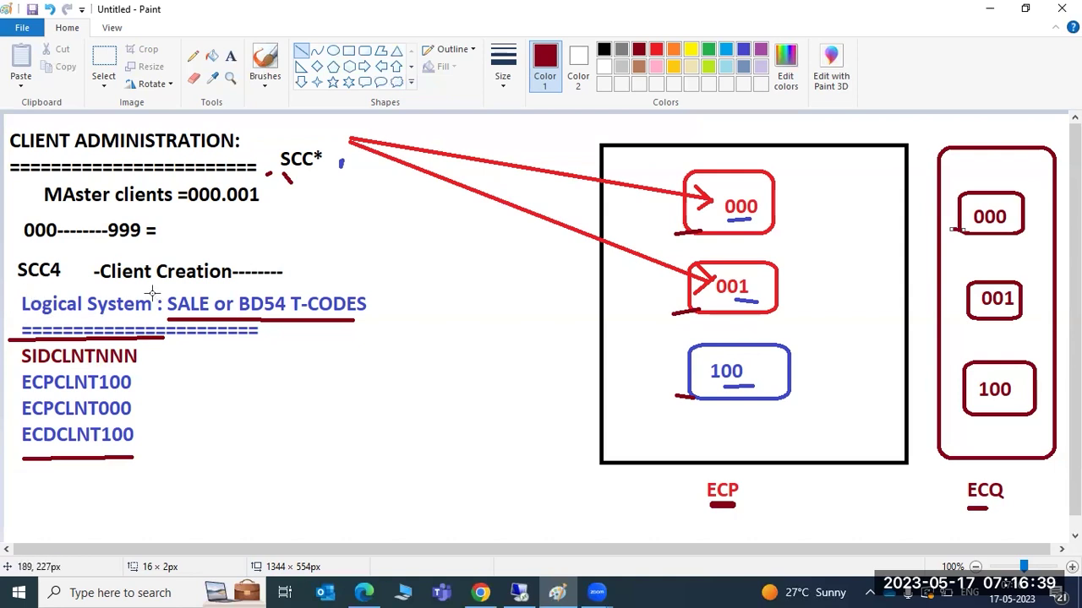
- Draw a short dark red line after SIDCLNTNNN and short marks at the ECP, CLNT and 100 parts of ECPCLNT100
{"action": "left_click_drag", "start_coordinate": [141, 359], "coordinate": [169, 360]}
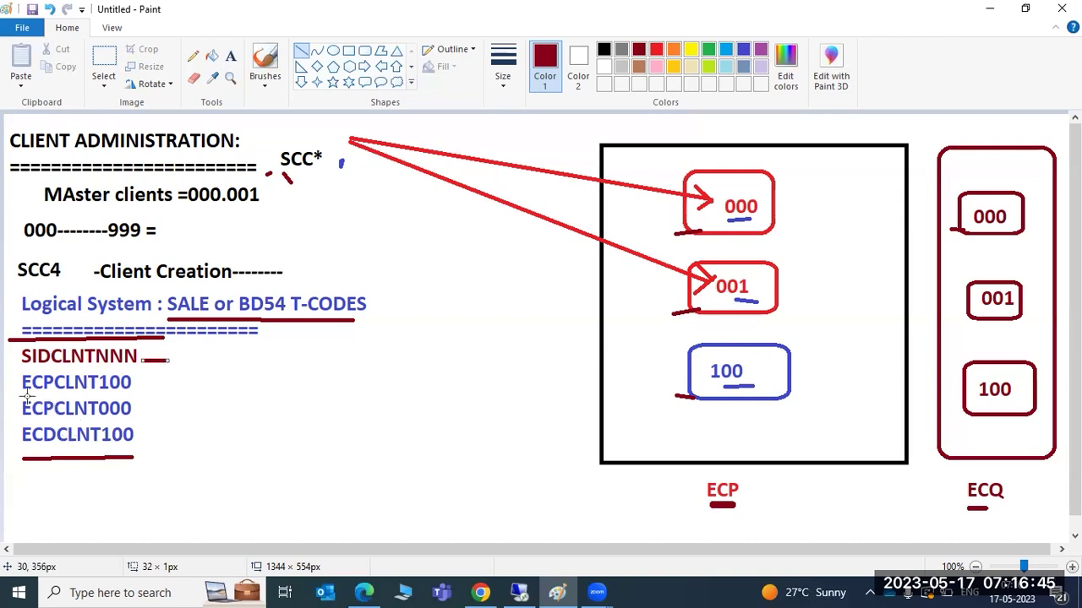
{"action": "mouse_move", "coordinate": [24, 396]}
{"action": "left_mouse_down"}
{"action": "mouse_move", "coordinate": [38, 413]}
{"action": "mouse_move", "coordinate": [83, 377]}
{"action": "mouse_move", "coordinate": [133, 395]}
{"action": "left_mouse_up"}
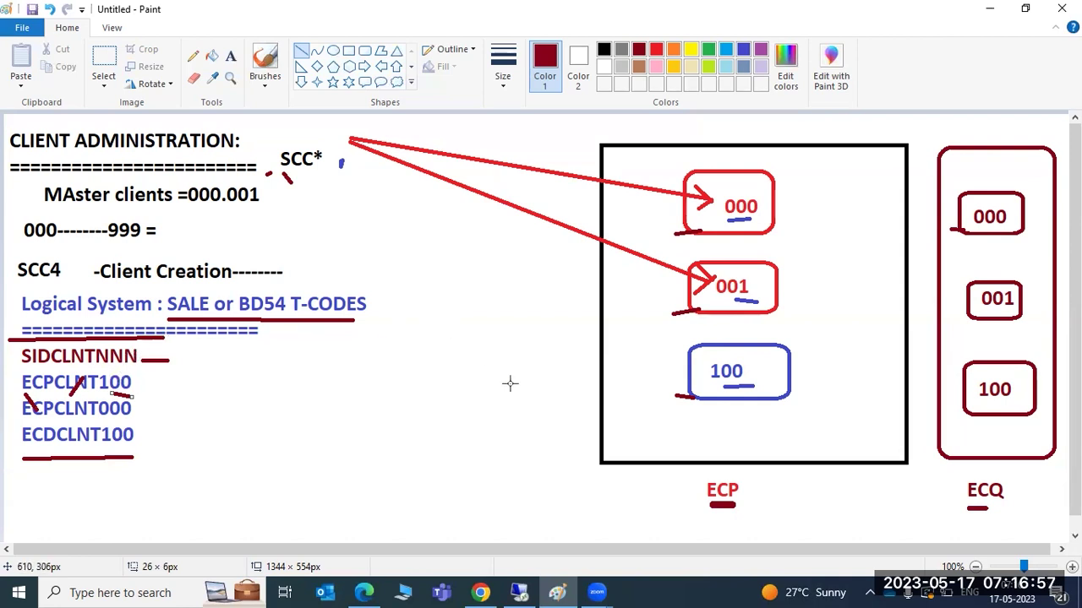
- Switch to the SAP Easy Access session in the remote desktop and open the logical systems table with transaction BD54
{"action": "left_click", "coordinate": [520, 592]}
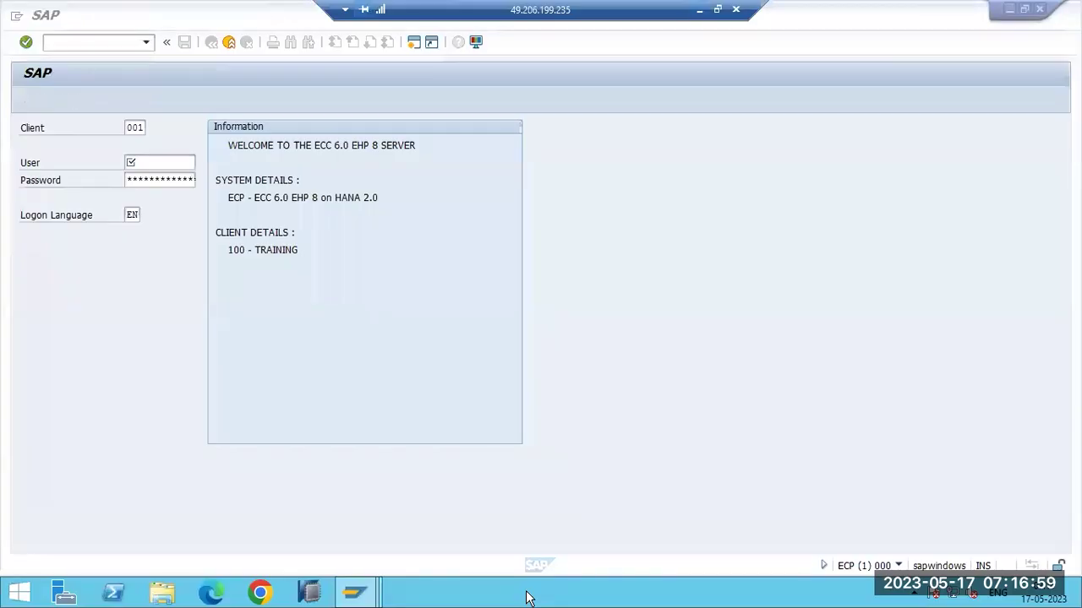
{"action": "mouse_move", "coordinate": [353, 590]}
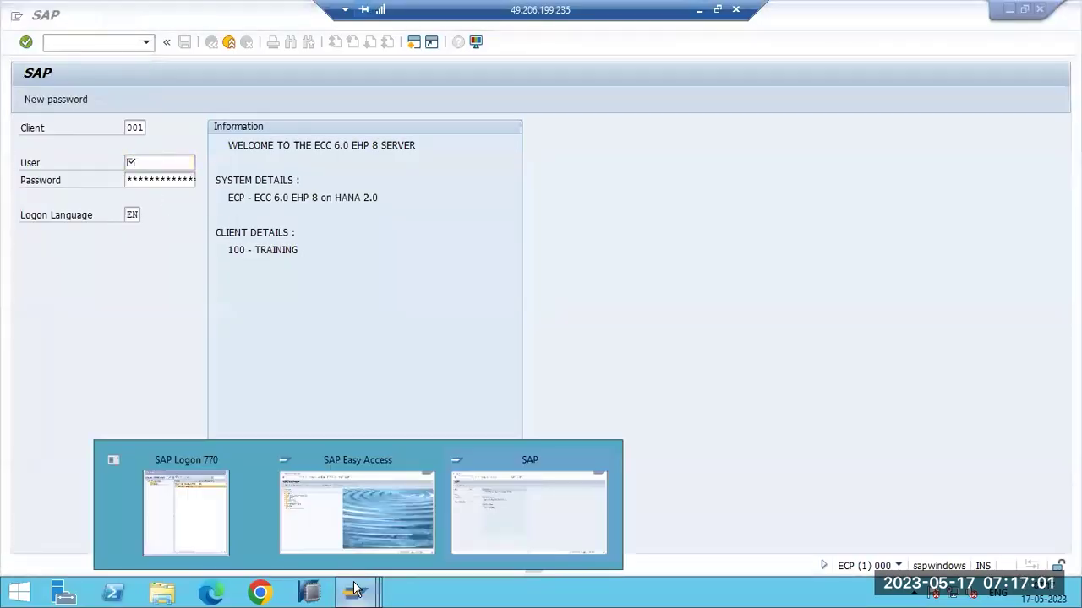
{"action": "left_click", "coordinate": [335, 484]}
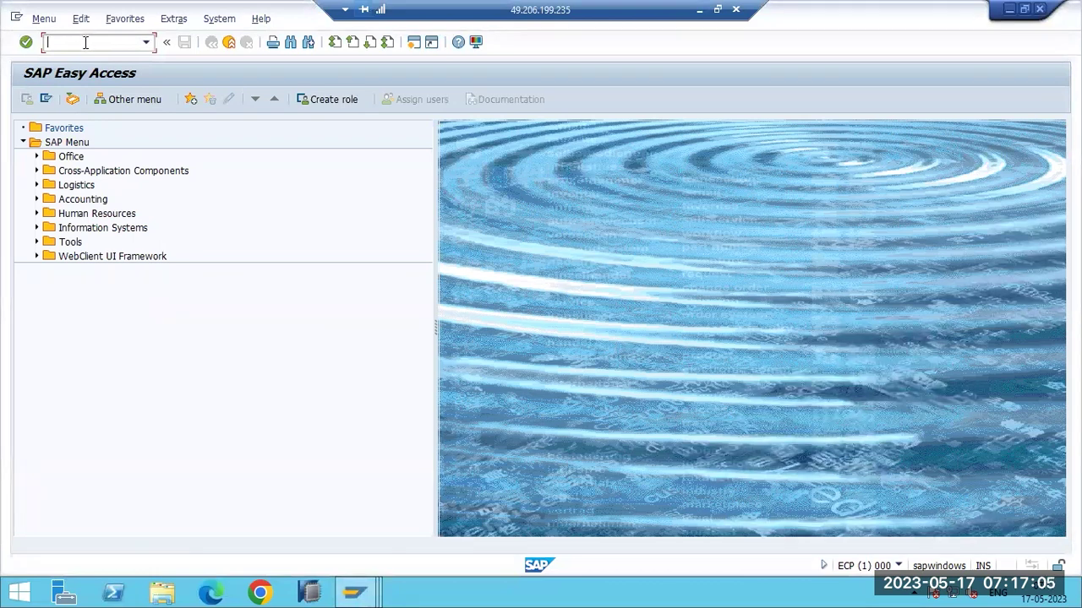
{"action": "type", "text": "bd54"}
{"action": "key", "text": "Return"}
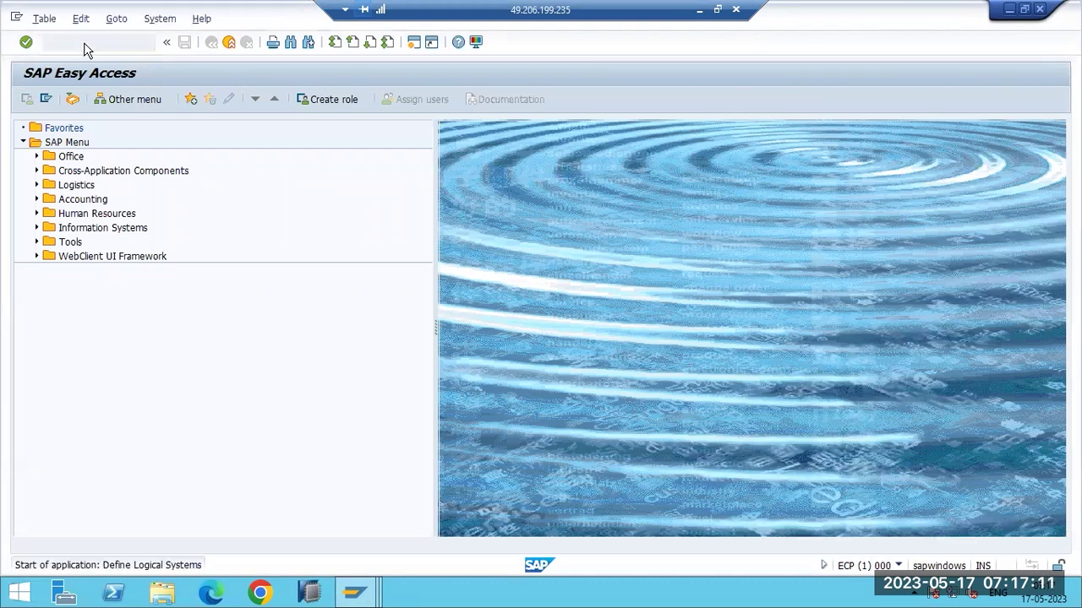
{"action": "key", "text": "Return"}
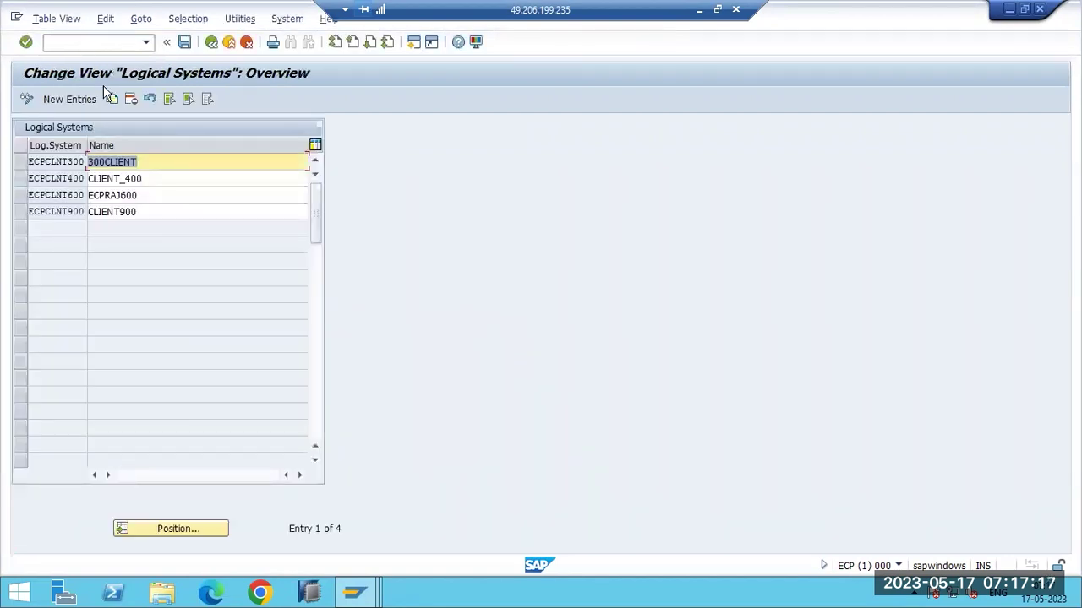
- Add a new logical system entry ECPCLNT100 with the name "ECP 100 client"
{"action": "left_click", "coordinate": [64, 104]}
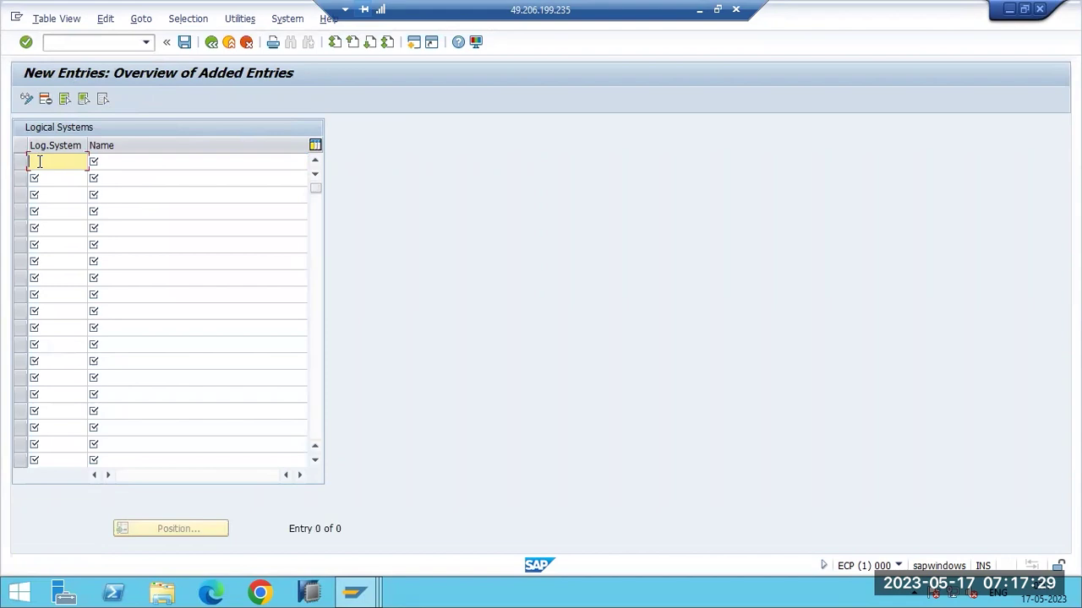
{"action": "type", "text": "CPCLNT100"}
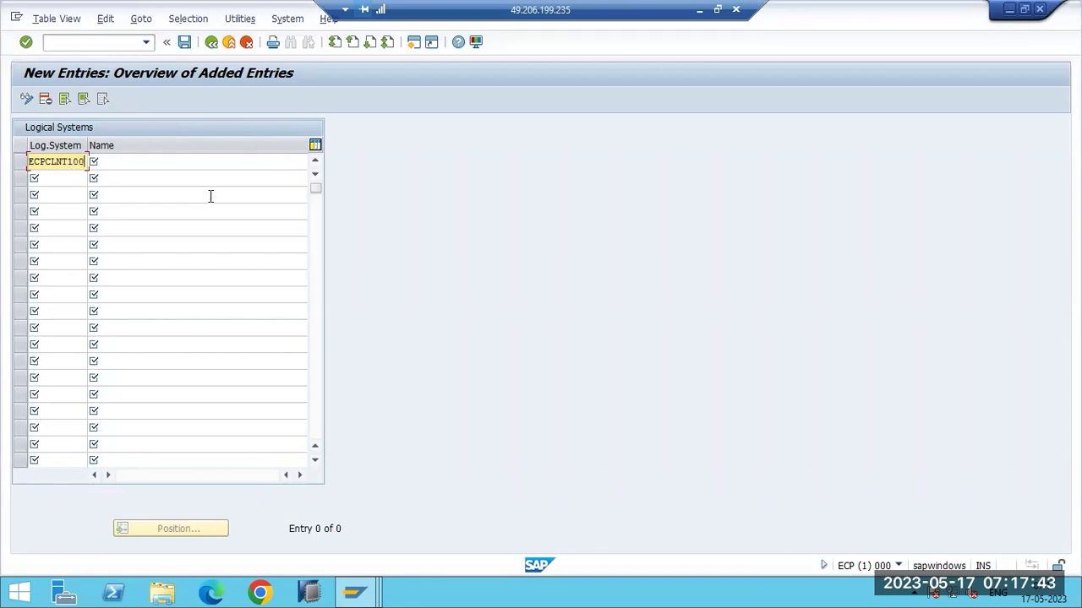
{"action": "key", "text": "Tab"}
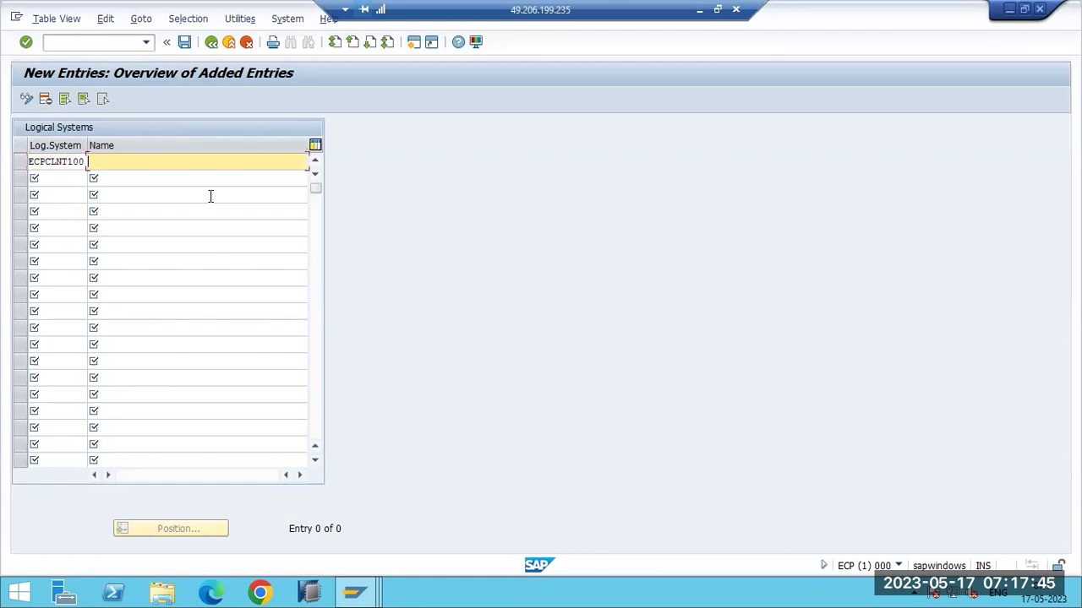
{"action": "type", "text": "ECP 100 client"}
- Try to save the new logical system entry under the existing workbench request ECPK900002
{"action": "key", "text": "ctrl+s"}
{"action": "left_click", "coordinate": [233, 269]}
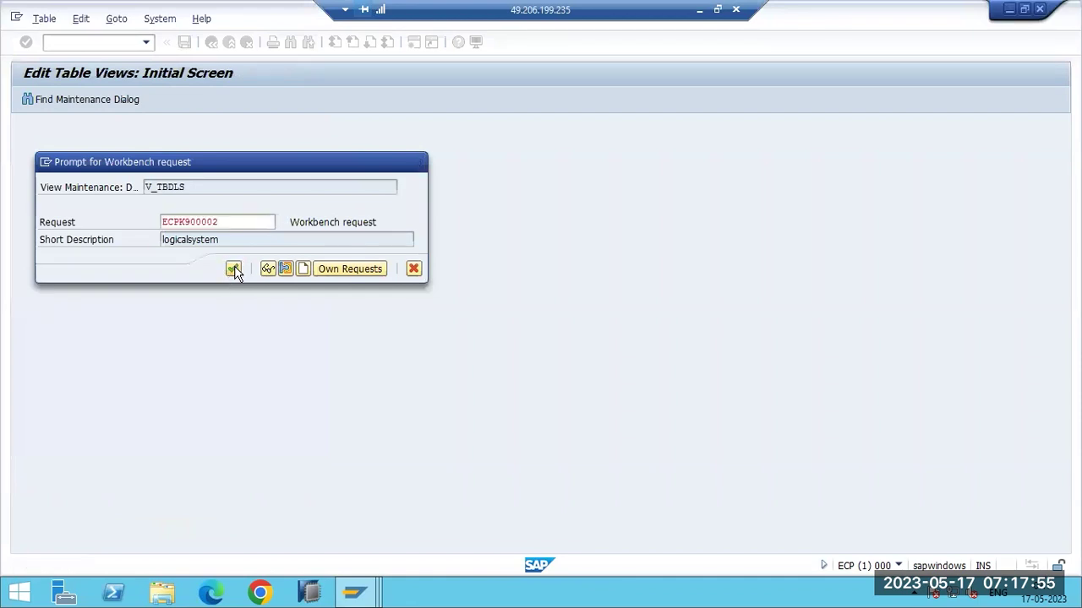
{"action": "left_click", "coordinate": [361, 461]}
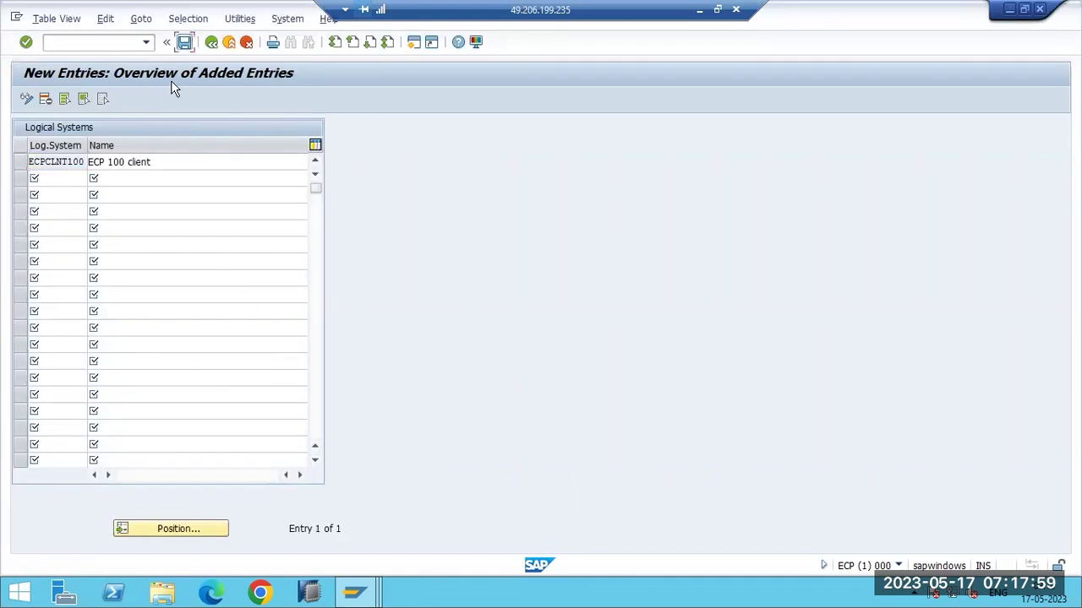
{"action": "key", "text": "ctrl+s"}
{"action": "left_click", "coordinate": [233, 269]}
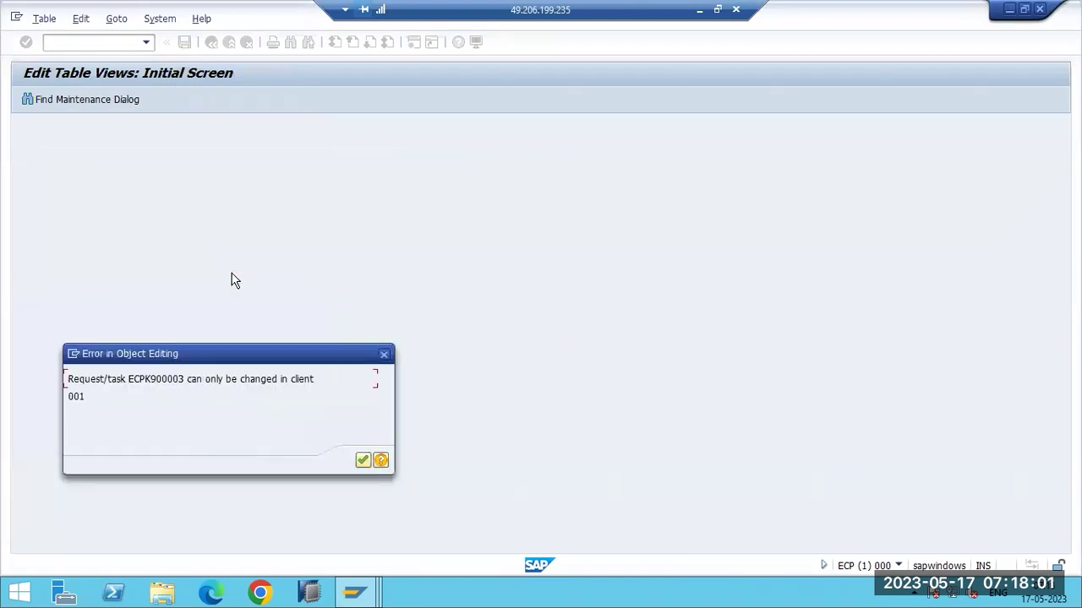
{"action": "left_click", "coordinate": [361, 460]}
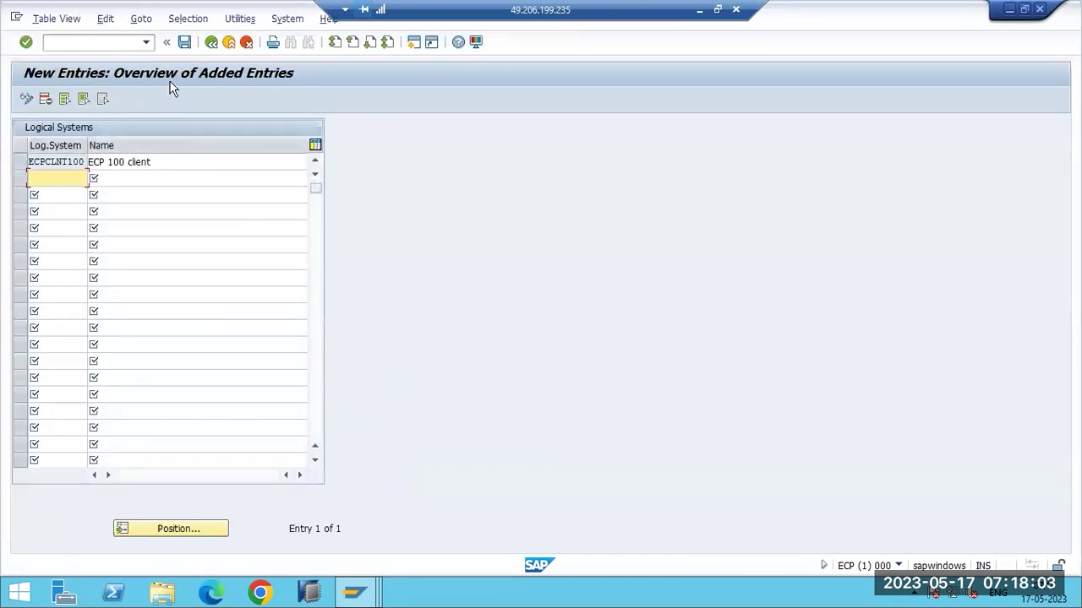
- Save the entry under a new workbench request described "Logical system", check ECPCLNT100 in the overview, and return to SAP Easy Access
{"action": "key", "text": "ctrl+s"}
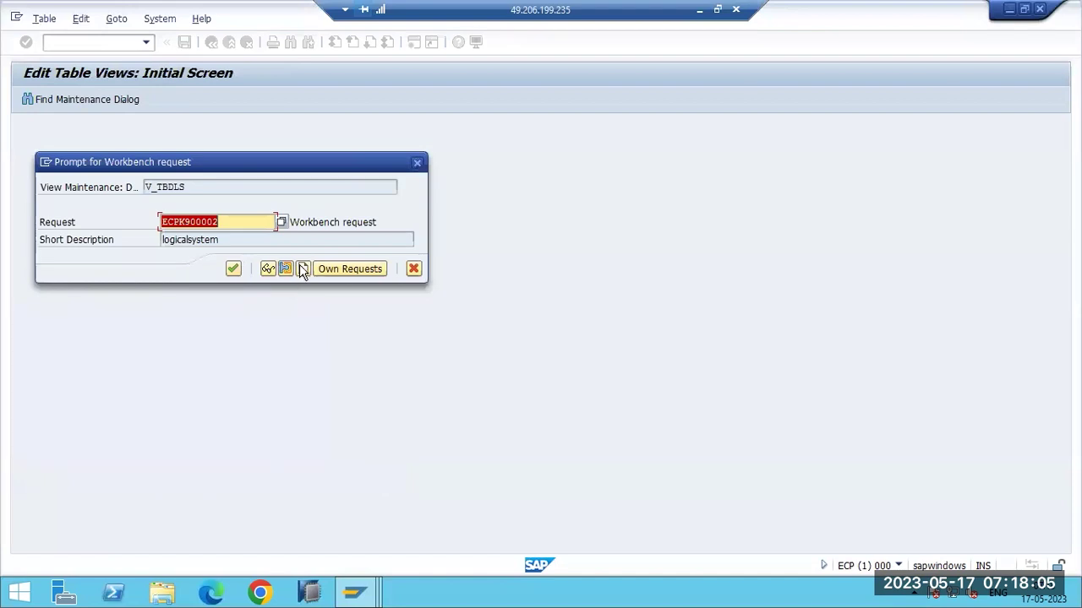
{"action": "left_click", "coordinate": [302, 269]}
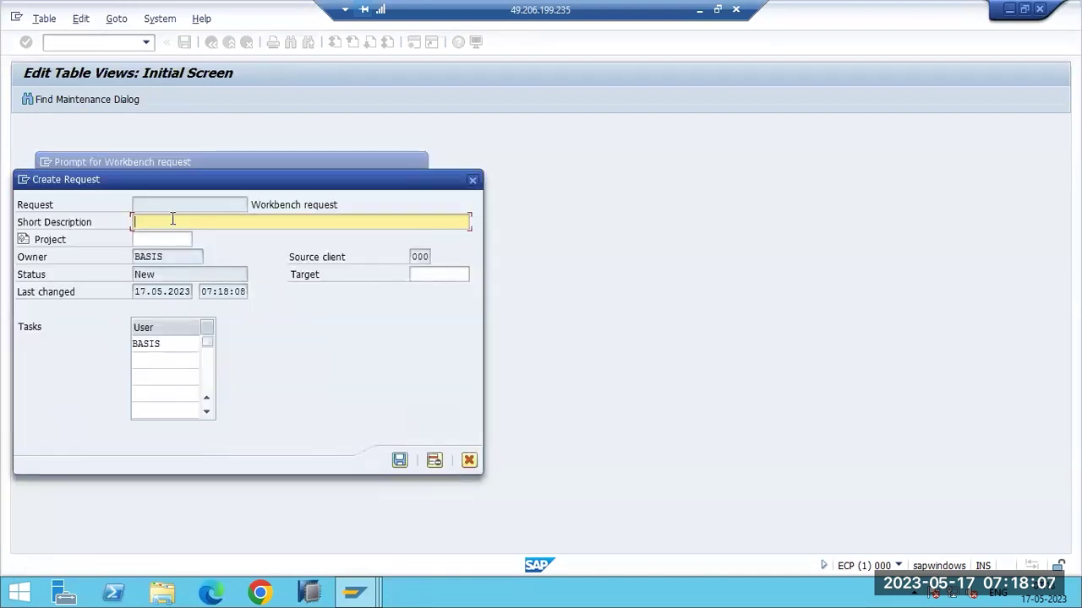
{"action": "type", "text": "Logical system"}
{"action": "left_click", "coordinate": [398, 460]}
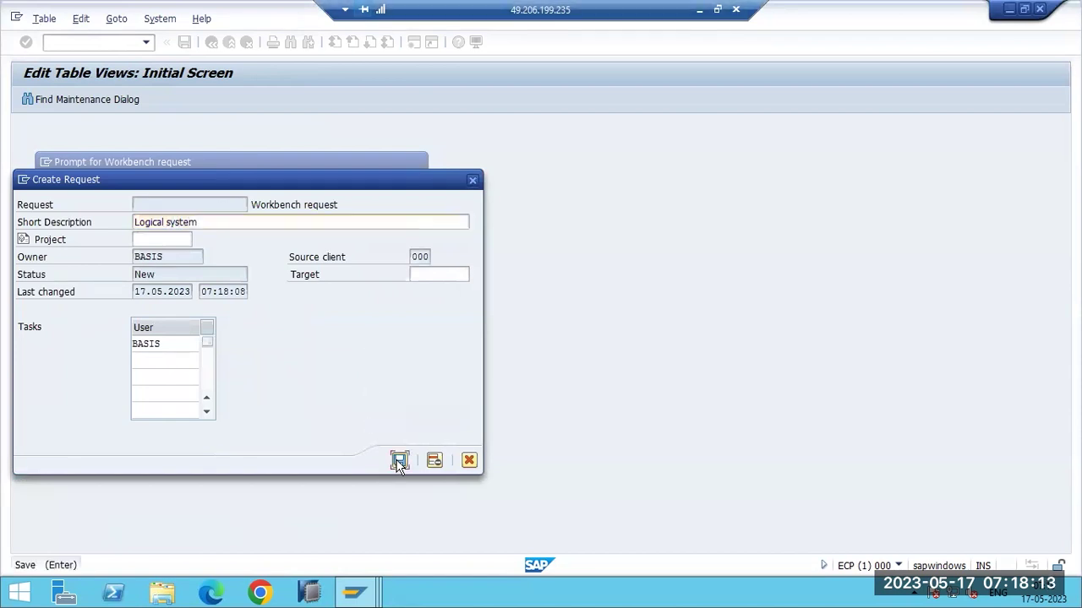
{"action": "left_click", "coordinate": [233, 269]}
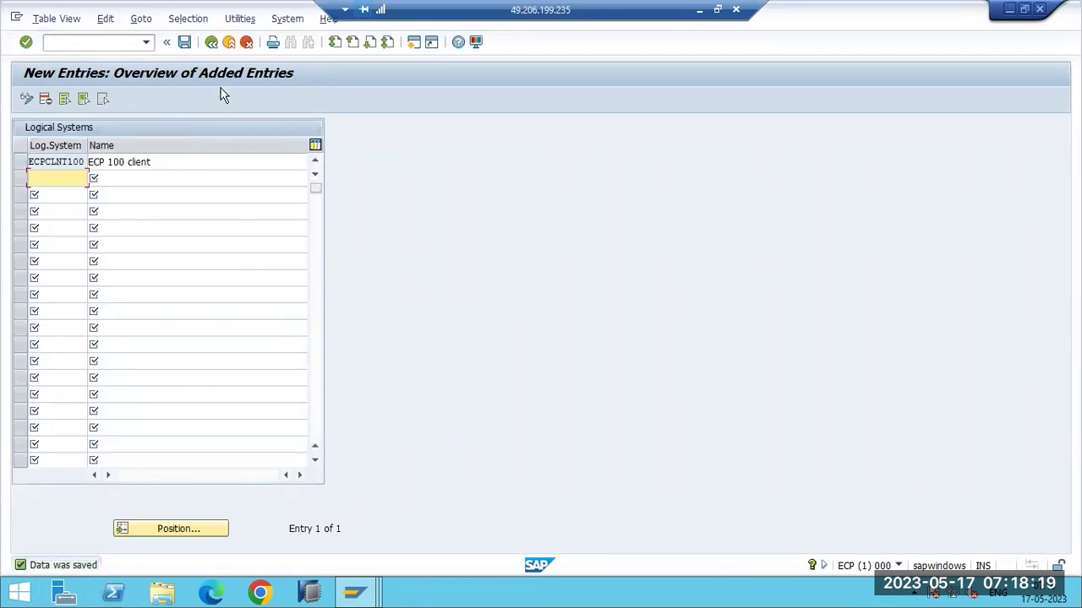
{"action": "key", "text": "F3"}
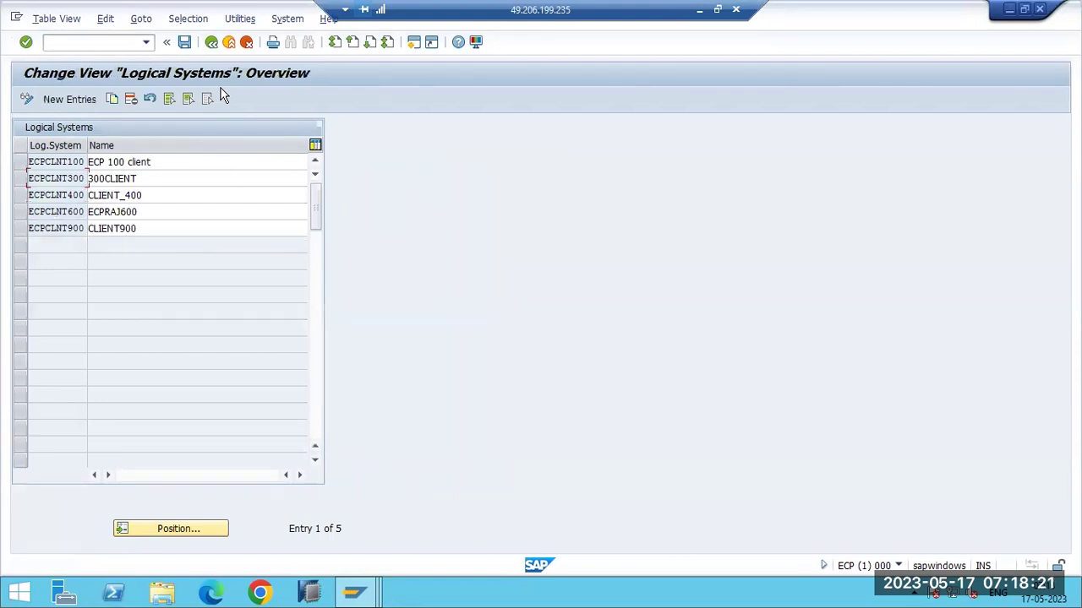
{"action": "left_click", "coordinate": [21, 162]}
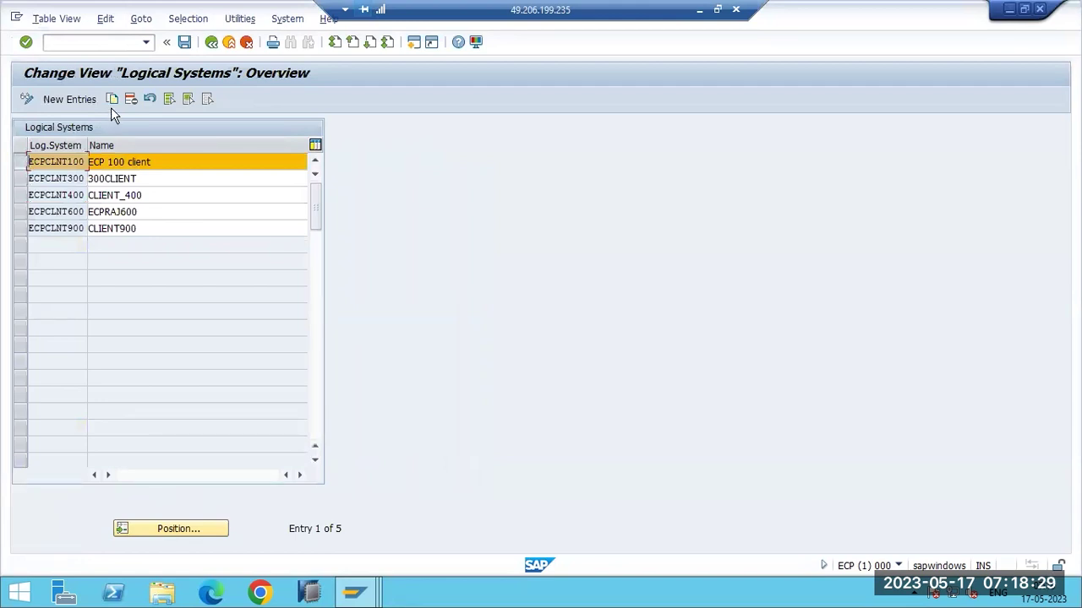
{"action": "key", "text": "F3"}
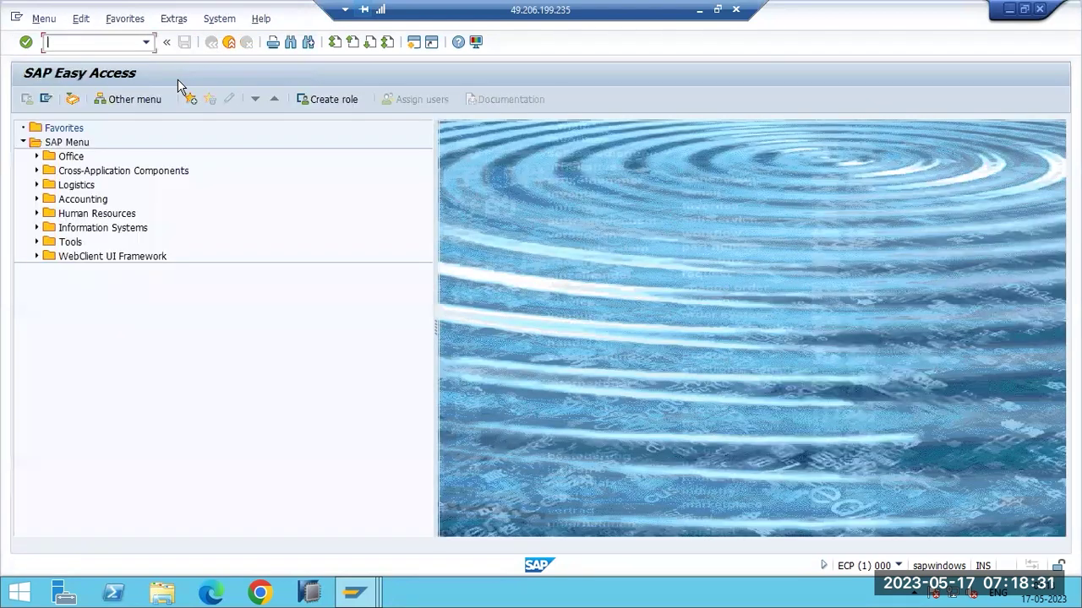
- Run transaction SALE and view the logical systems through Define Logical System under Basic Settings, Logical Systems
{"action": "type", "text": "sale"}
{"action": "key", "text": "Return"}
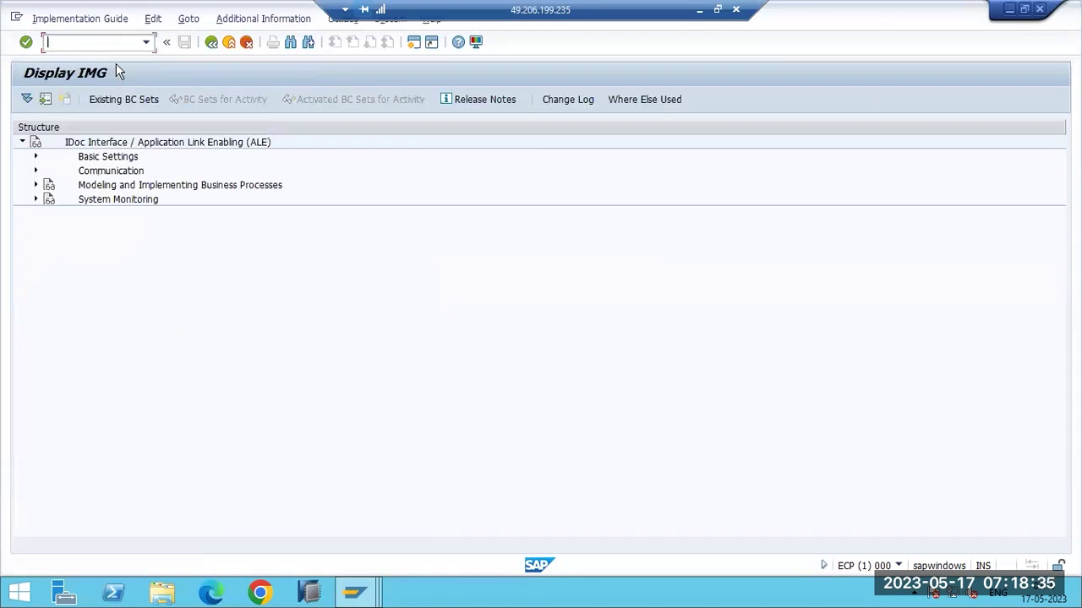
{"action": "left_click", "coordinate": [35, 157]}
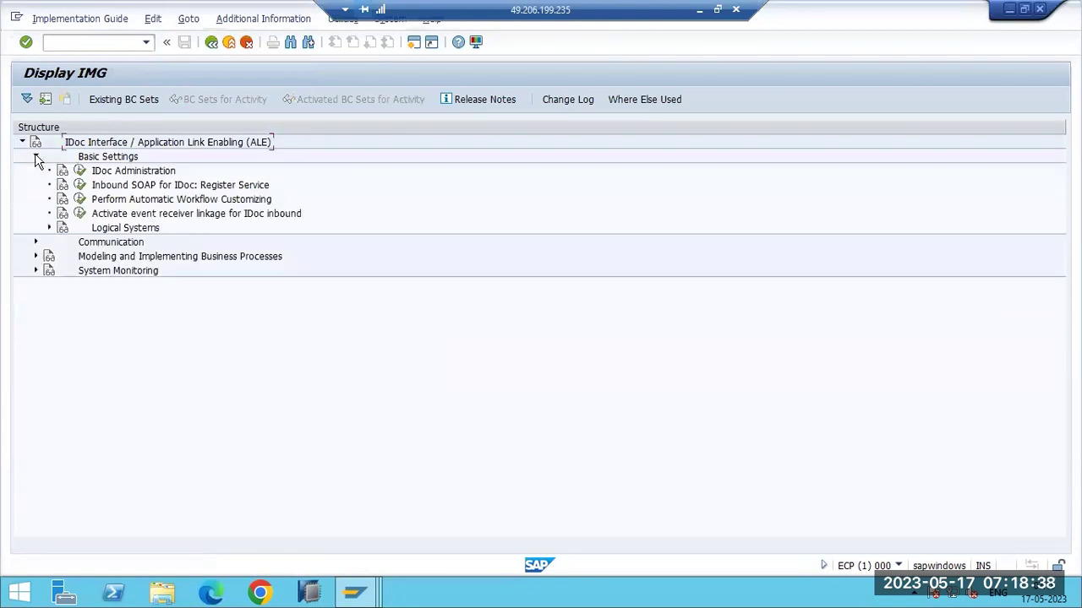
{"action": "left_click", "coordinate": [49, 228]}
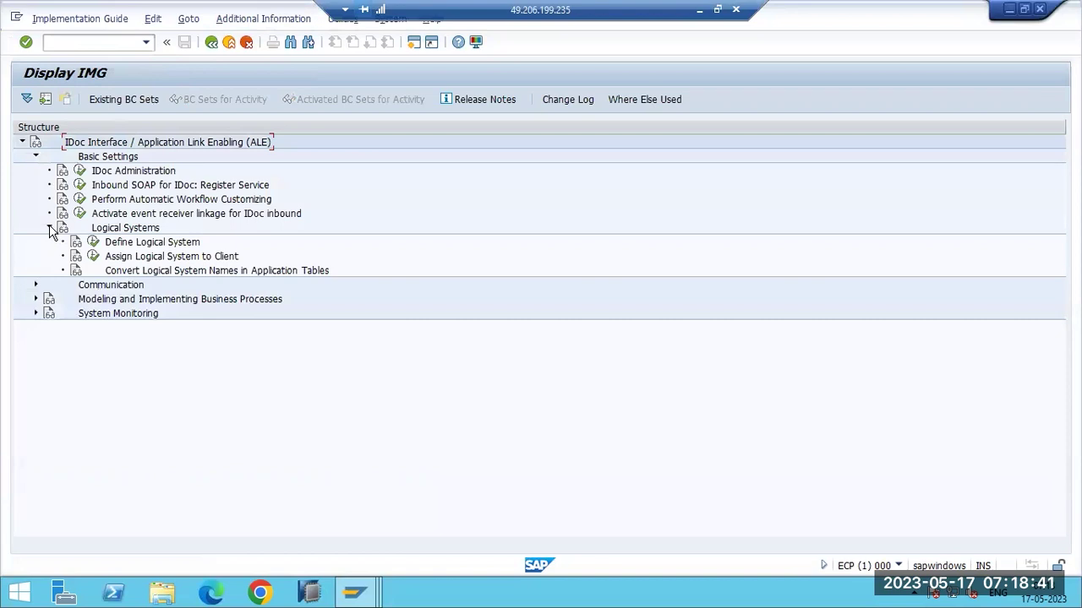
{"action": "left_click", "coordinate": [93, 242]}
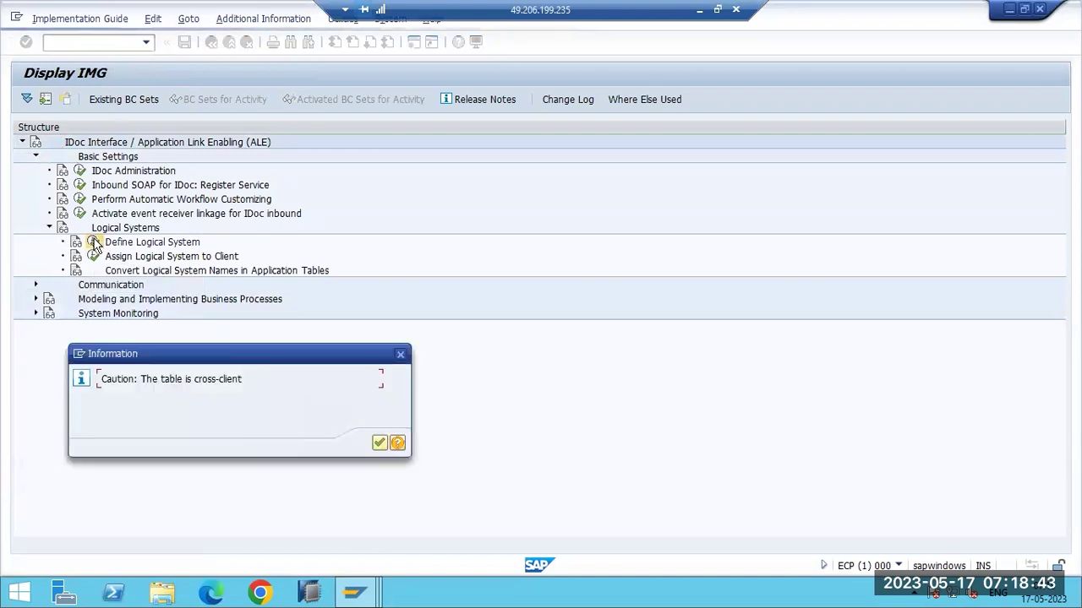
{"action": "left_click", "coordinate": [378, 443]}
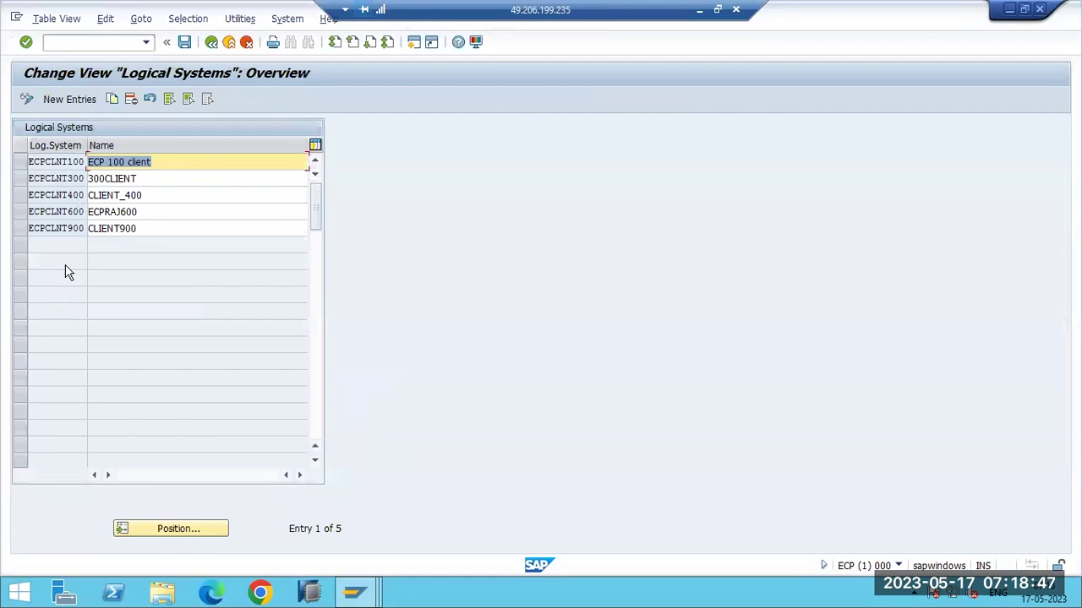
{"action": "key", "text": "F3"}
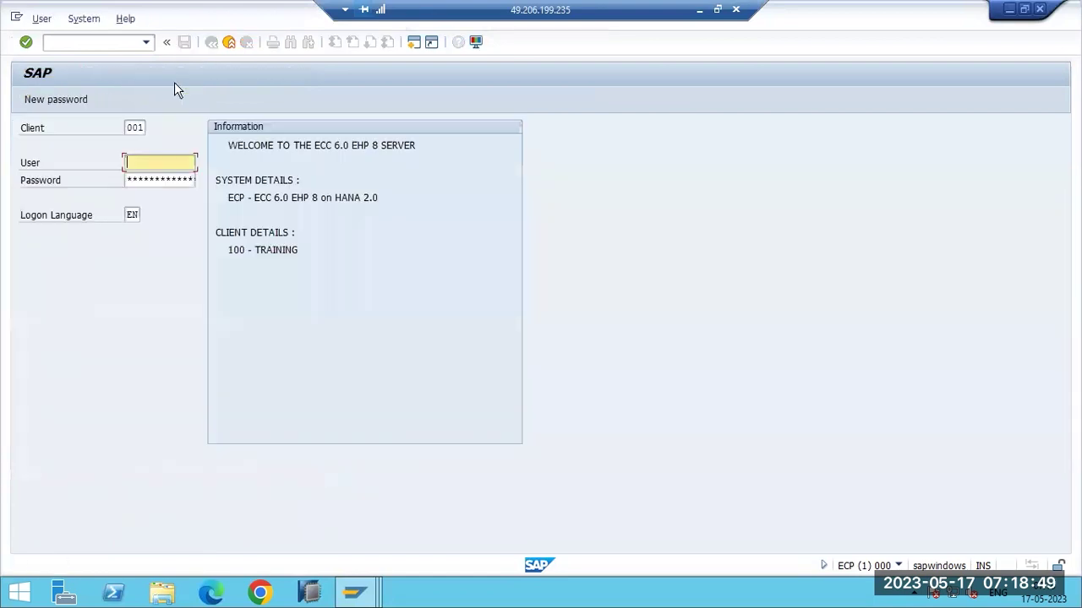
- Return to the SAP Easy Access session and open the Clients table in change mode with transaction SCC4
{"action": "left_click", "coordinate": [356, 595]}
{"action": "left_click", "coordinate": [334, 532]}
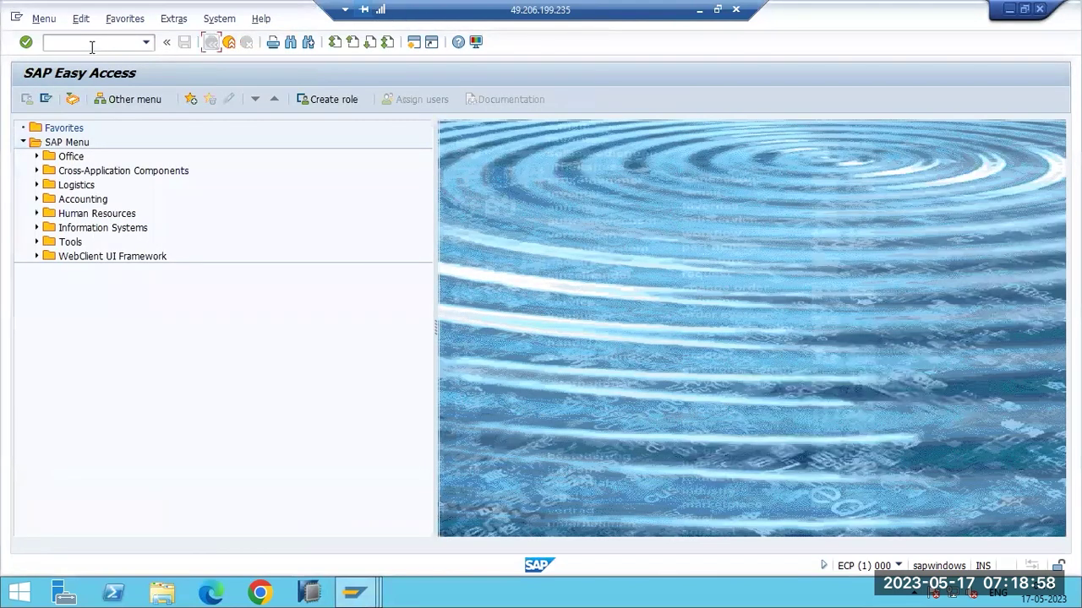
{"action": "left_click", "coordinate": [92, 44]}
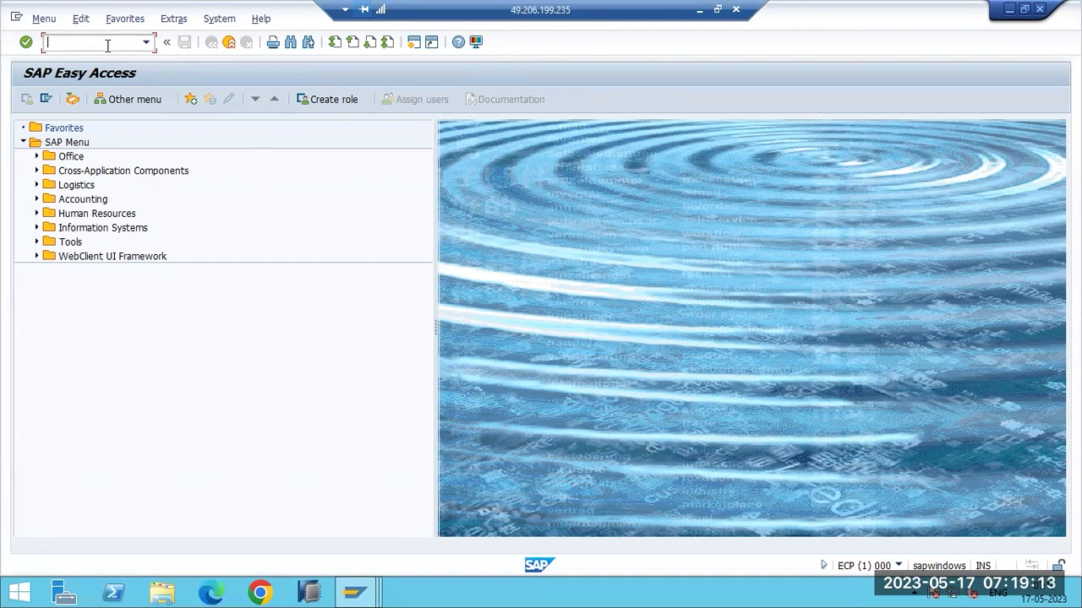
{"action": "type", "text": "SCC4"}
{"action": "key", "text": "Return"}
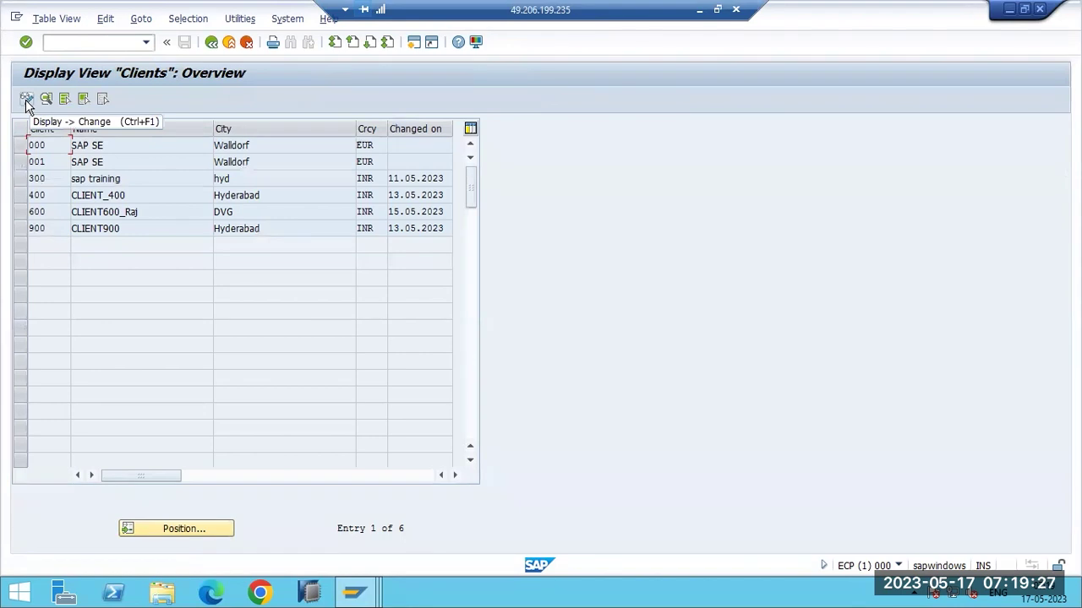
{"action": "left_click", "coordinate": [26, 100]}
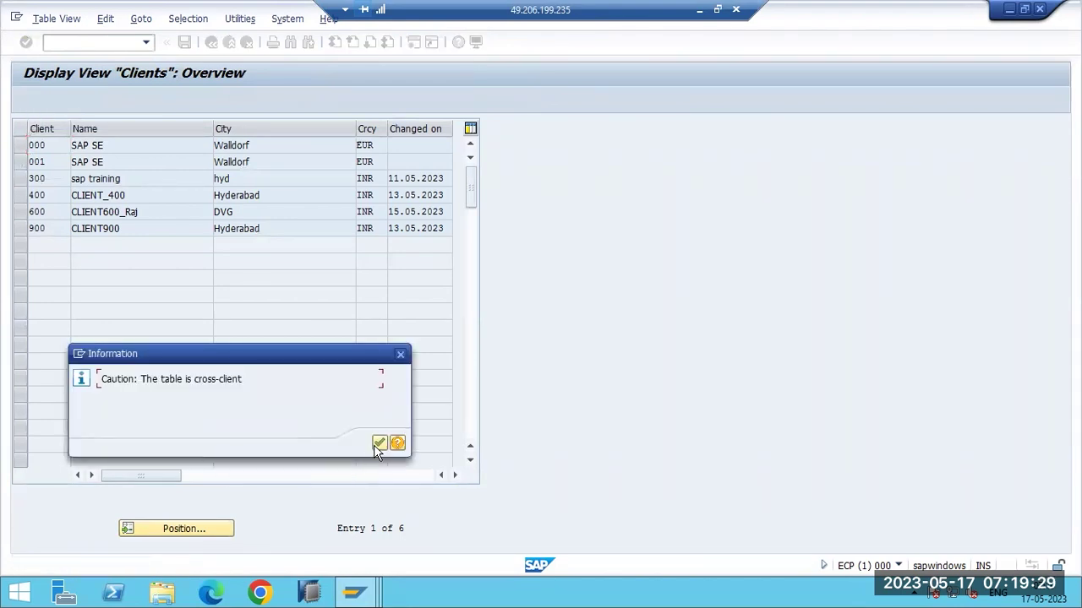
{"action": "left_click", "coordinate": [378, 442]}
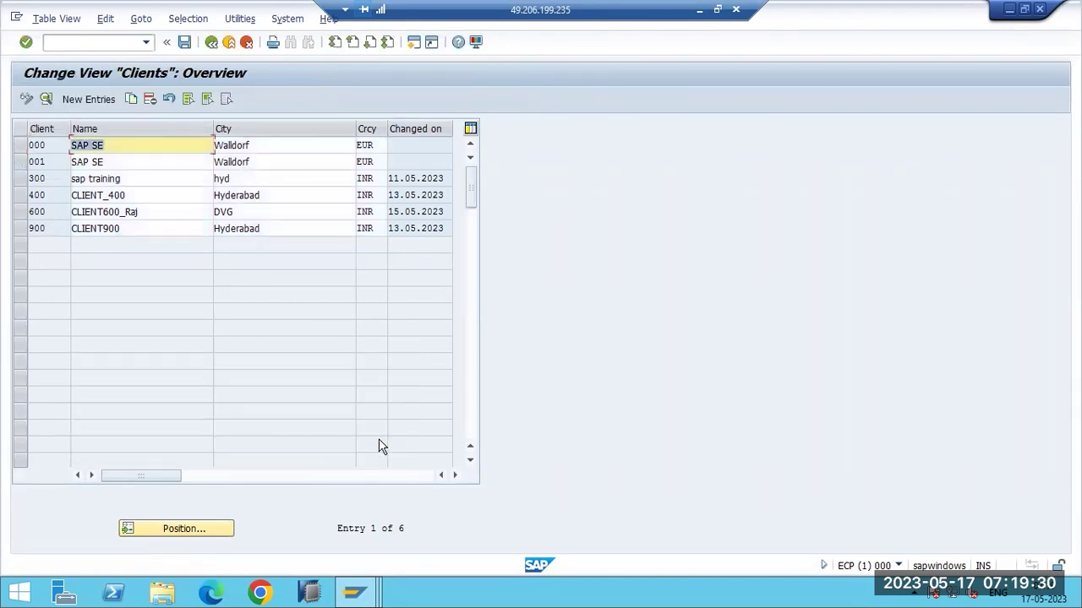
- Start a new client entry with number 100, name TRAINING and city HYDERABAD
{"action": "left_click", "coordinate": [88, 100]}
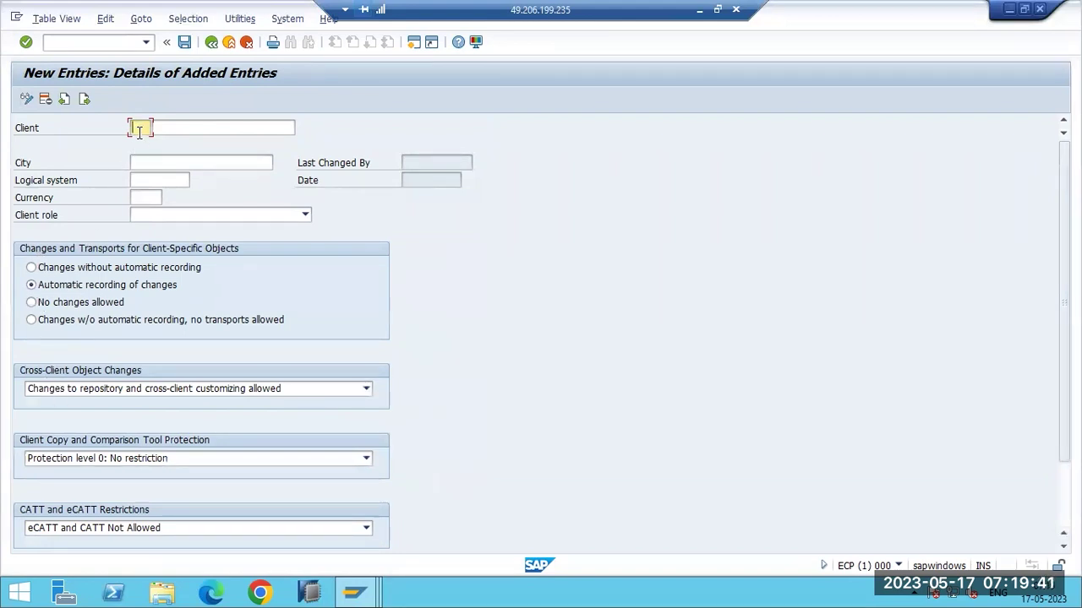
{"action": "type", "text": "00"}
{"action": "key", "text": "Tab"}
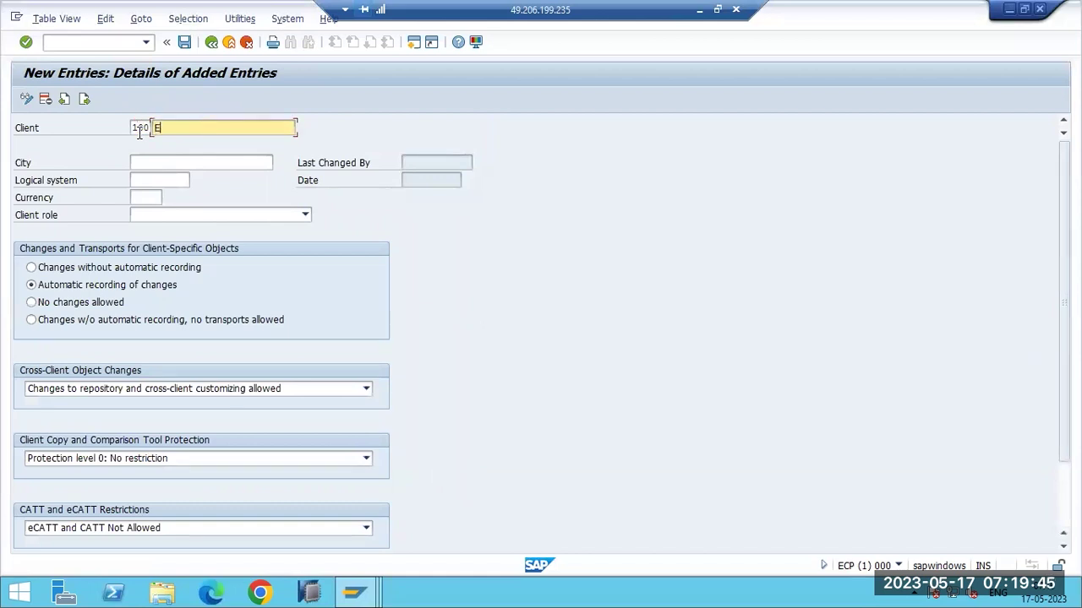
{"action": "type", "text": "TRAINING"}
{"action": "left_click", "coordinate": [160, 163]}
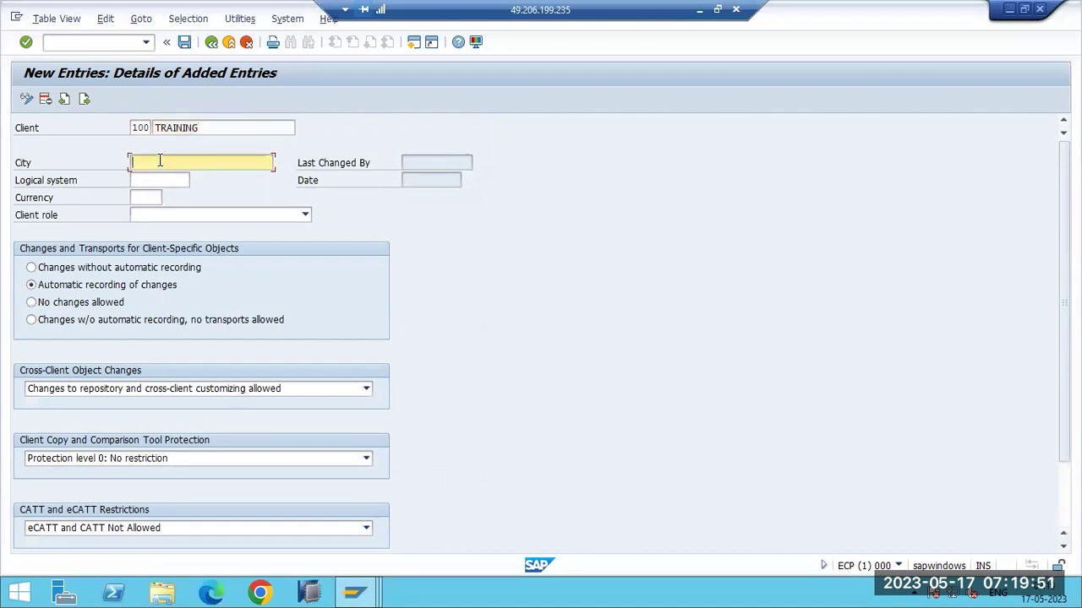
{"action": "type", "text": "HYDERABAD"}
- Assign logical system ECPCLNT100 and currency INR to the new client
{"action": "left_click", "coordinate": [157, 180]}
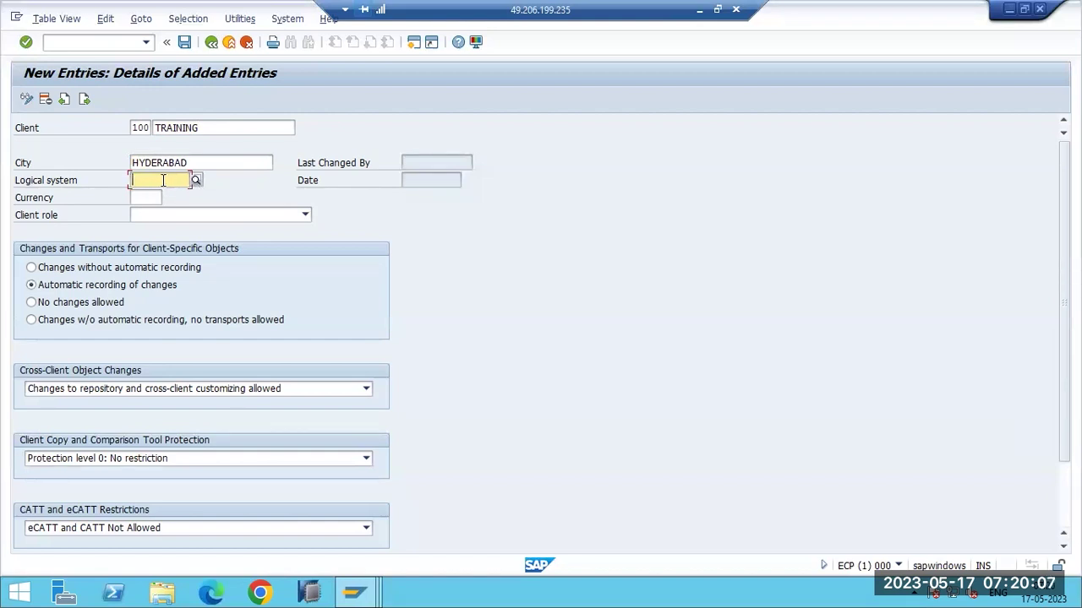
{"action": "left_click", "coordinate": [194, 183]}
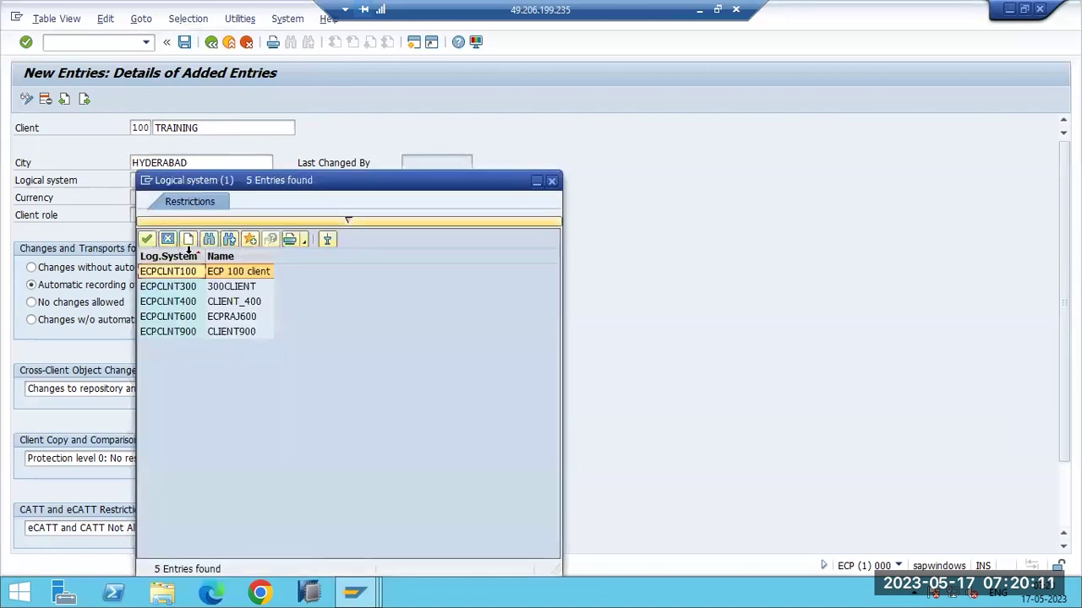
{"action": "left_click_drag", "start_coordinate": [244, 187], "coordinate": [497, 108]}
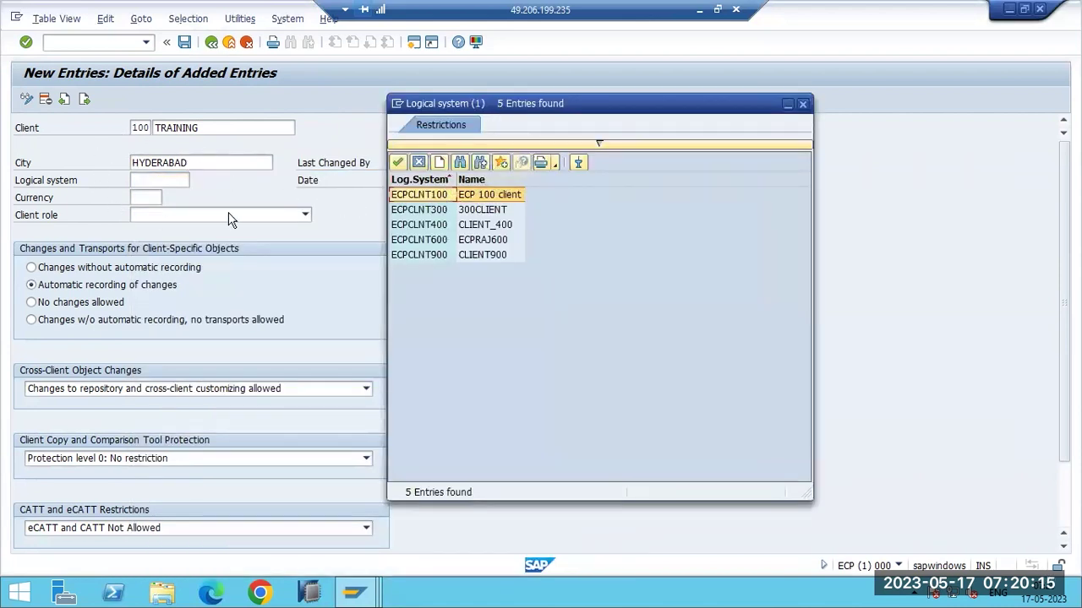
{"action": "double_click", "coordinate": [412, 195]}
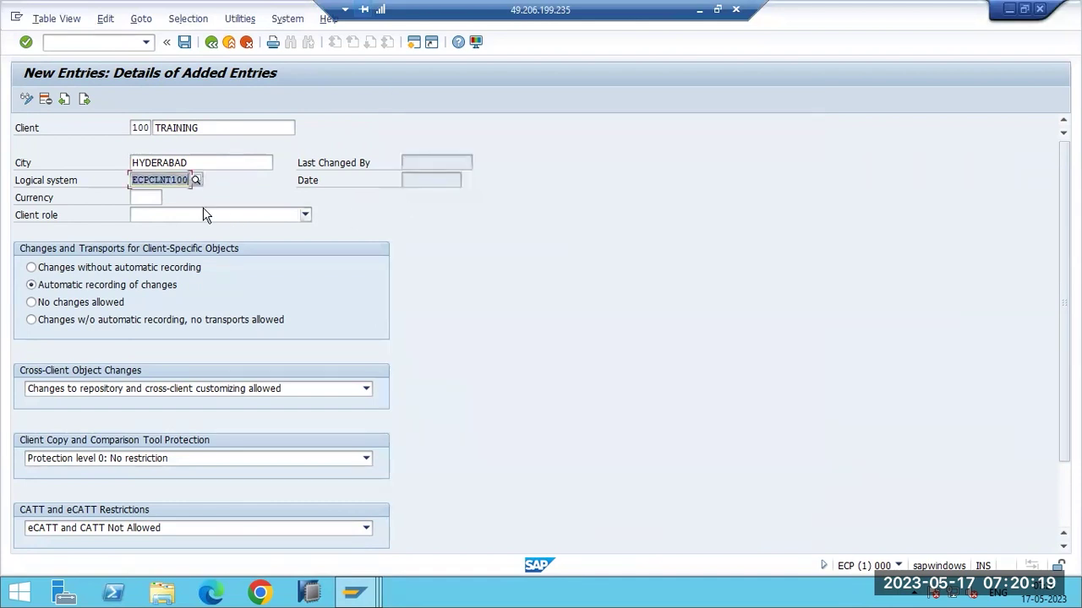
{"action": "left_click", "coordinate": [151, 197]}
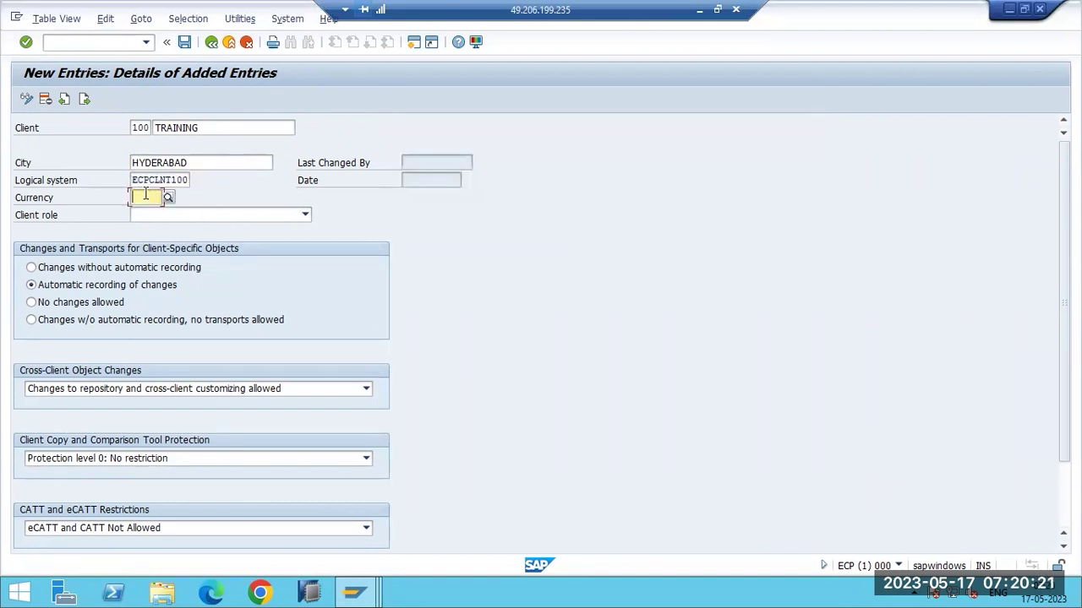
{"action": "type", "text": "INR"}
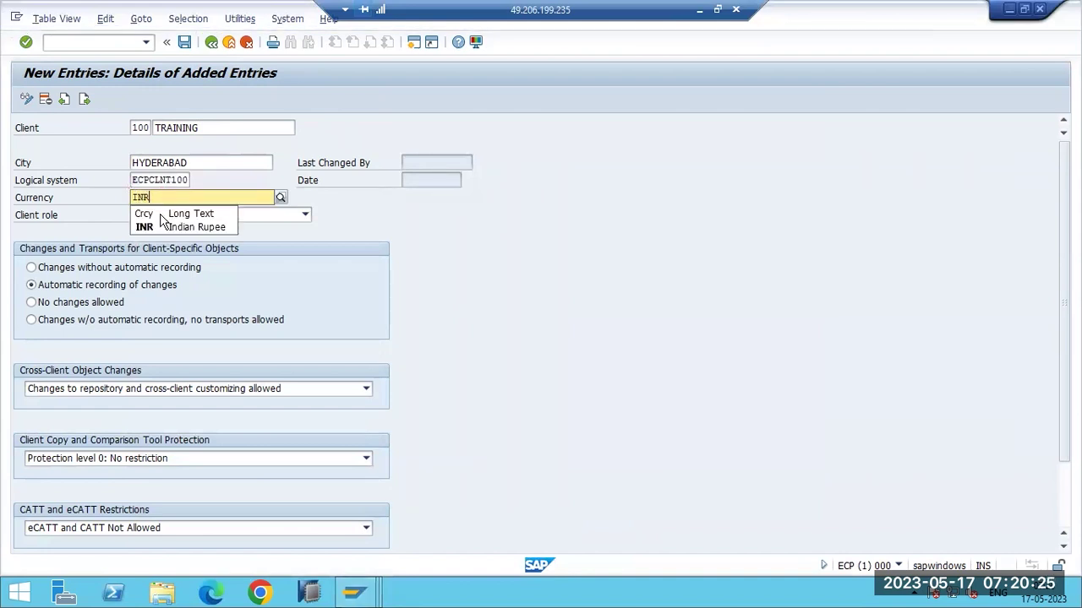
{"action": "left_click", "coordinate": [169, 228]}
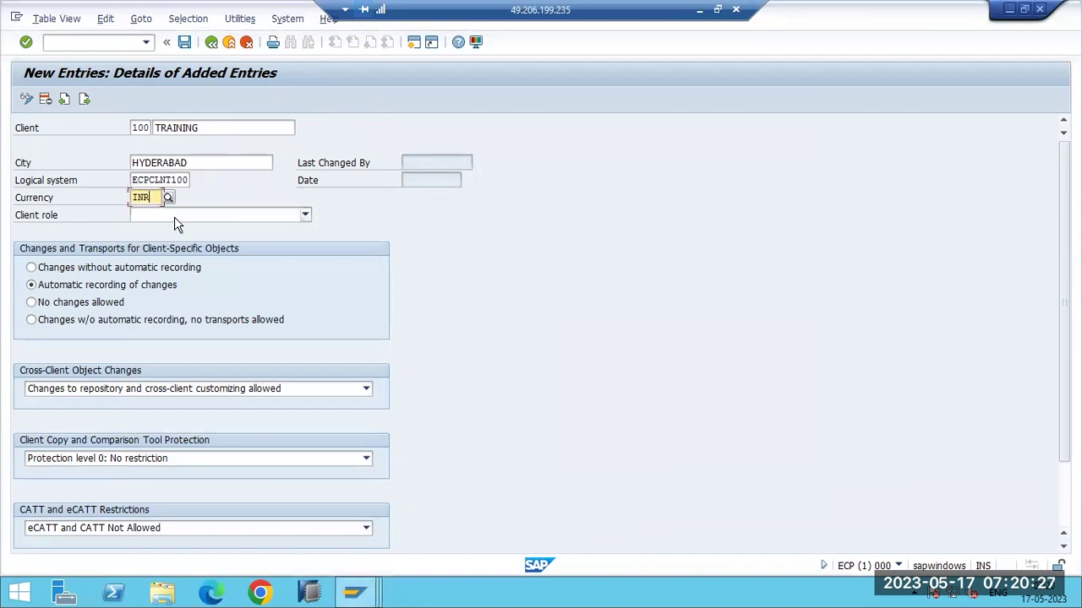
- Set the client role to Training/Education
{"action": "left_click", "coordinate": [174, 216]}
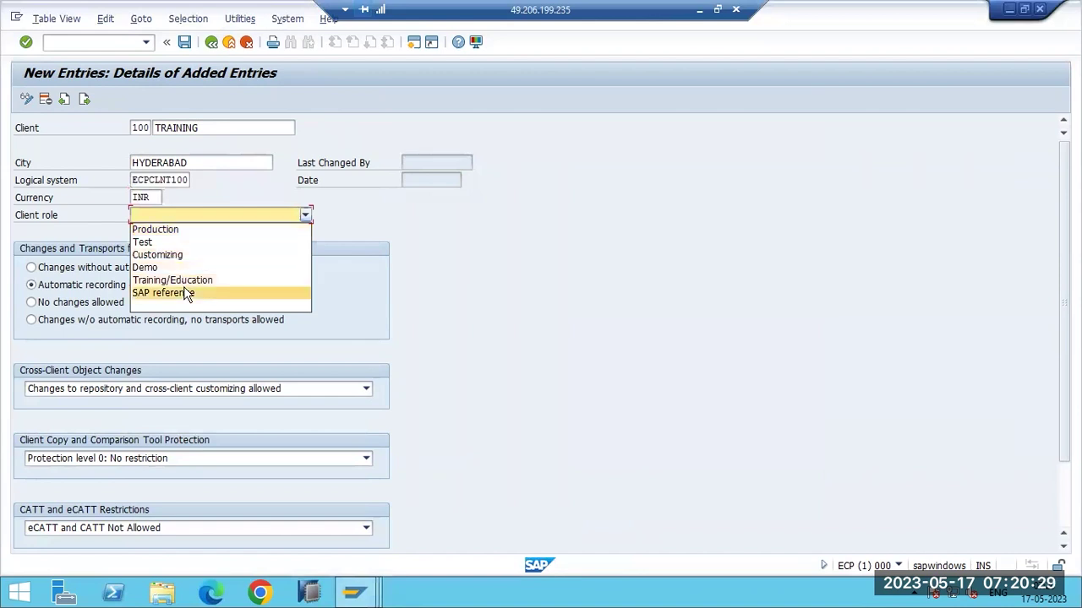
{"action": "left_click", "coordinate": [185, 293]}
{"action": "left_click", "coordinate": [169, 220]}
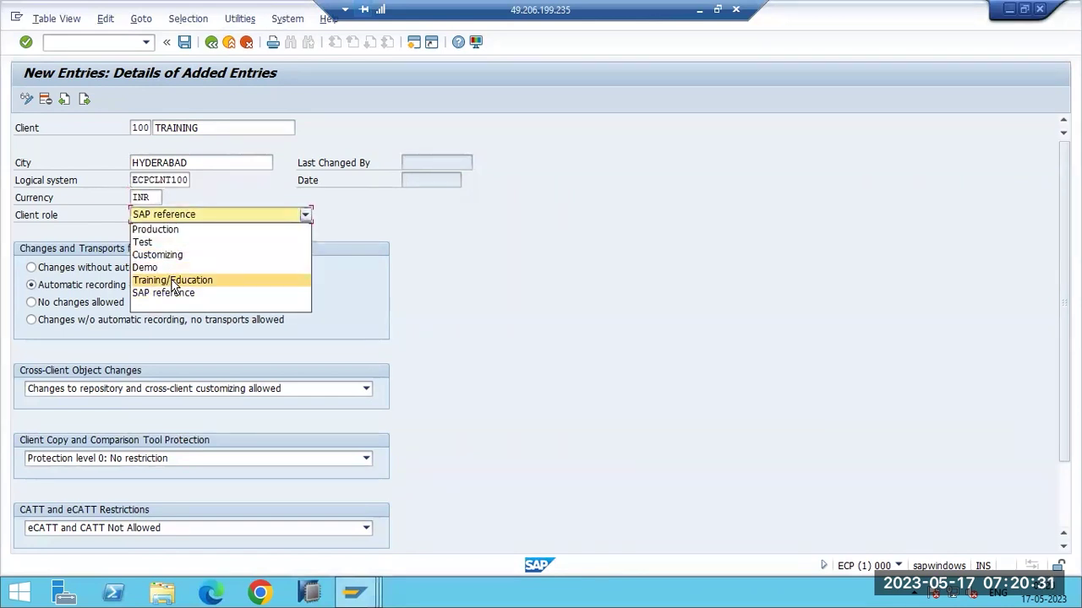
{"action": "left_click", "coordinate": [172, 282]}
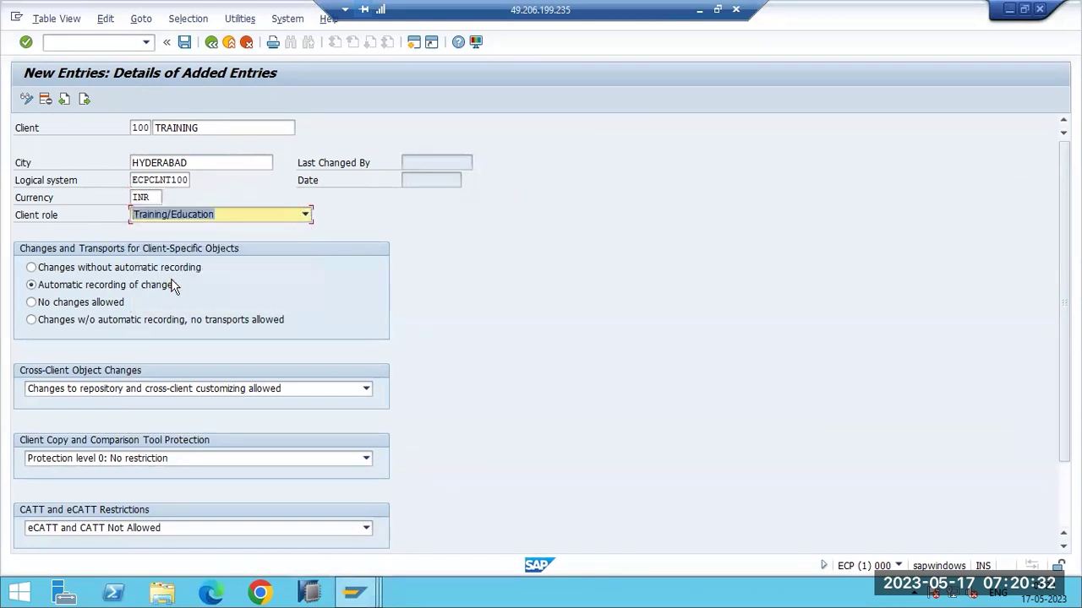
{"action": "left_click", "coordinate": [194, 217]}
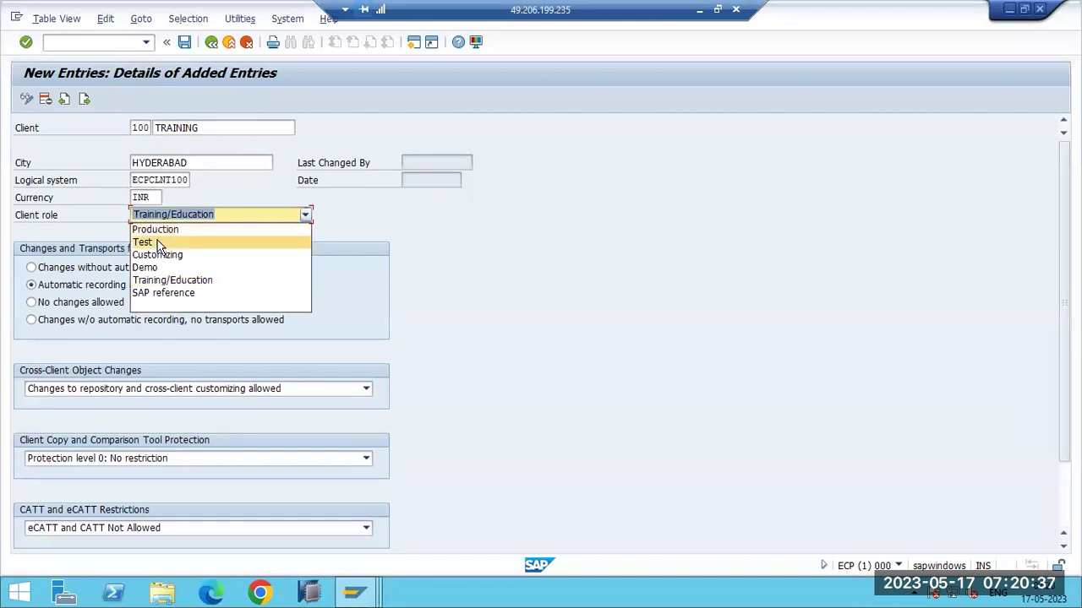
{"action": "left_click", "coordinate": [167, 284]}
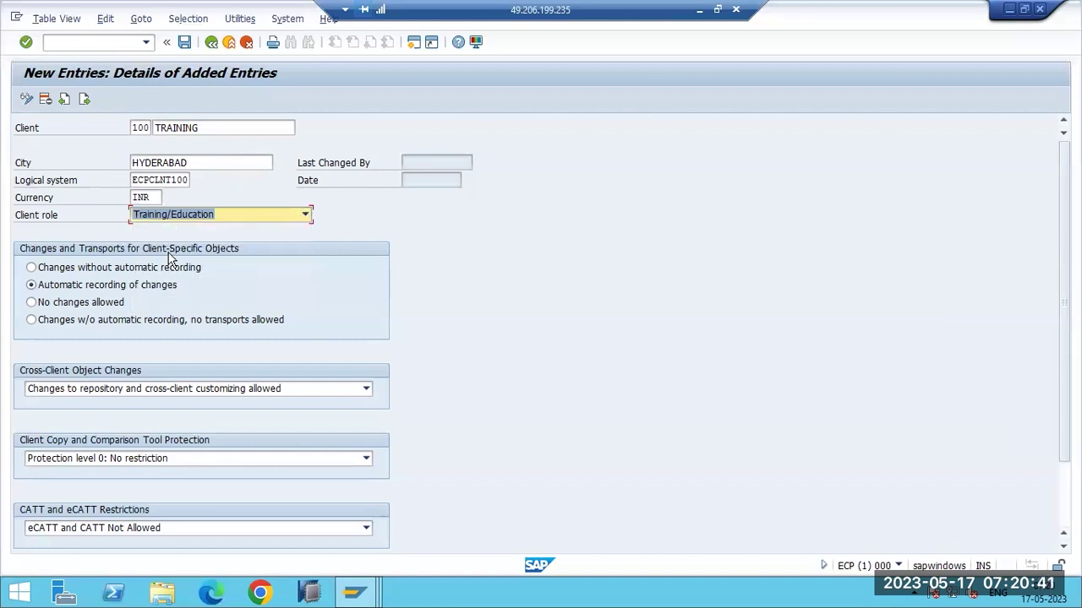
- Try the client roles Production and Test, and return the role to Training/Education
{"action": "left_click", "coordinate": [144, 218]}
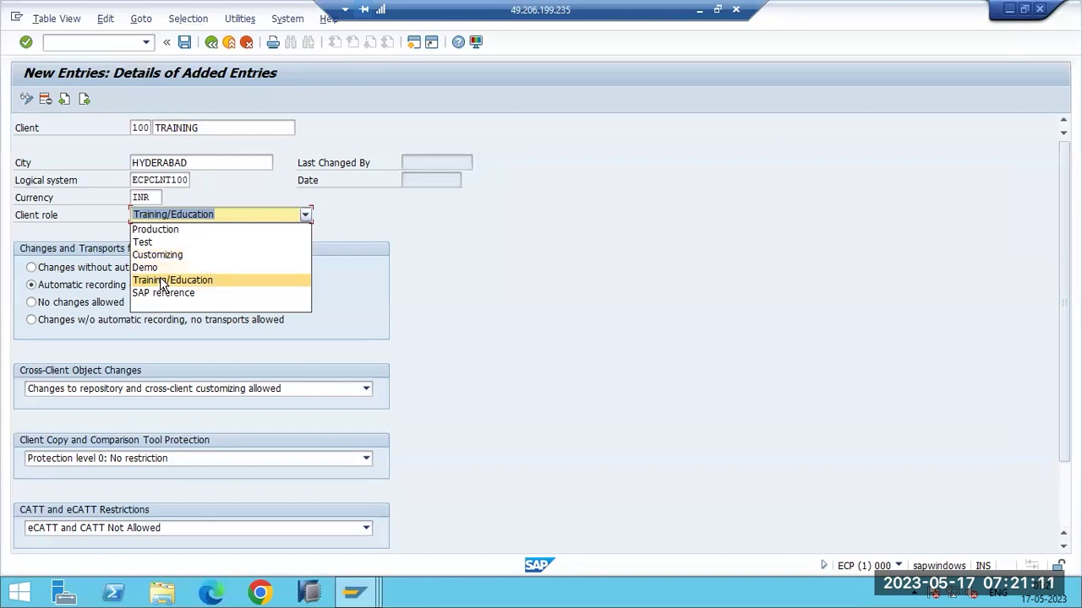
{"action": "left_click", "coordinate": [155, 230]}
{"action": "left_click", "coordinate": [155, 215]}
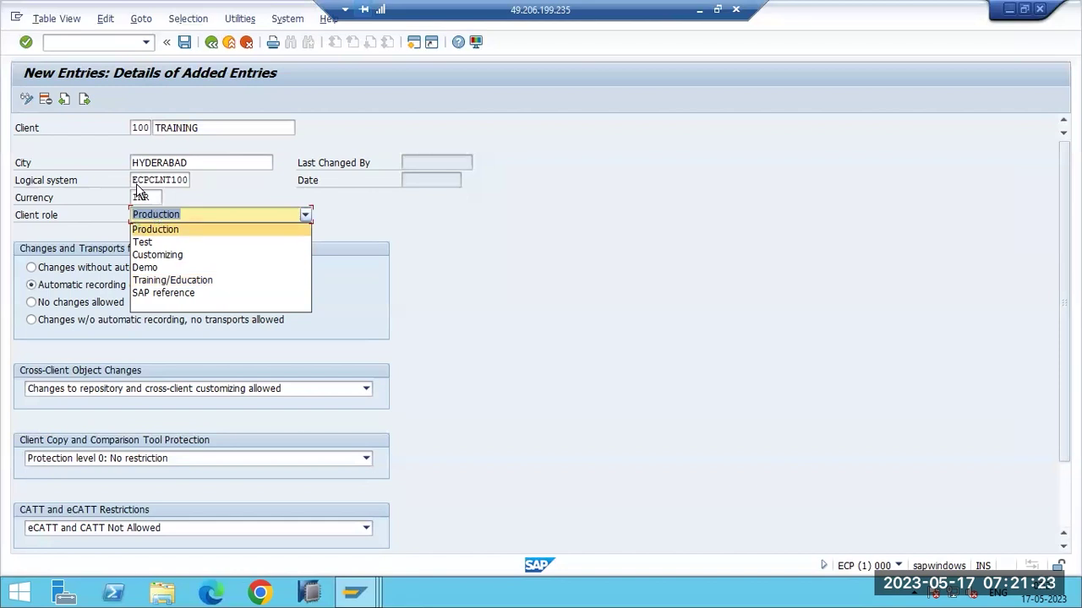
{"action": "left_click", "coordinate": [172, 280]}
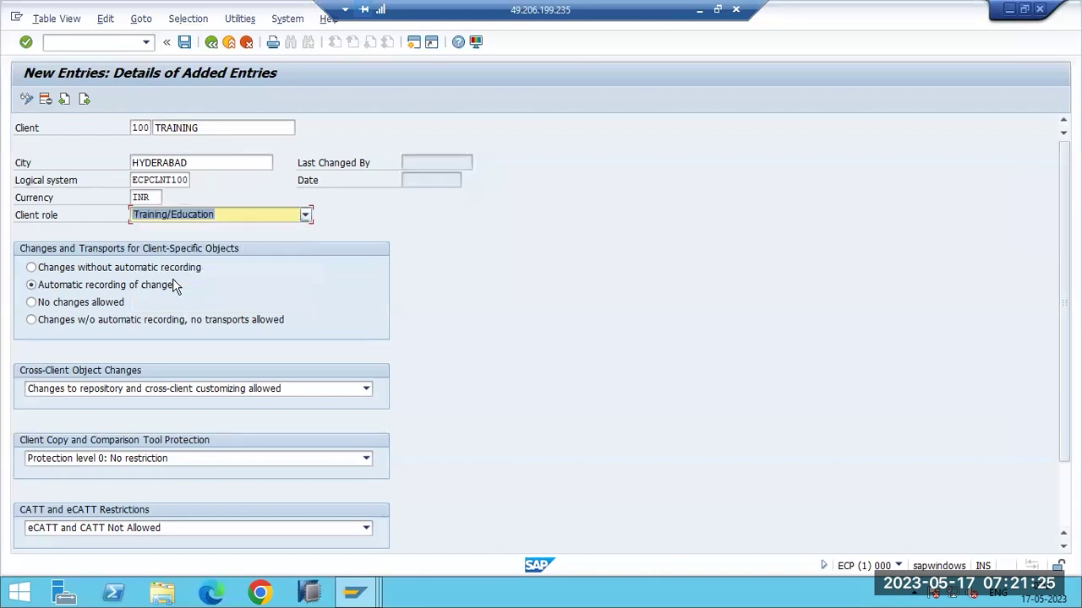
{"action": "left_click", "coordinate": [172, 216]}
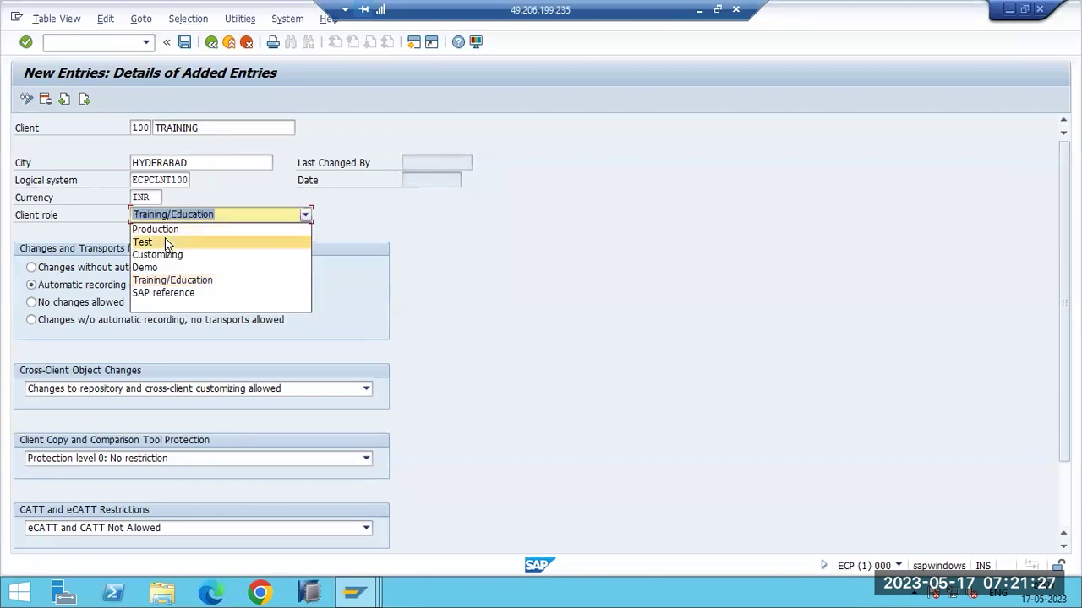
{"action": "left_click", "coordinate": [146, 242]}
{"action": "left_click", "coordinate": [156, 216]}
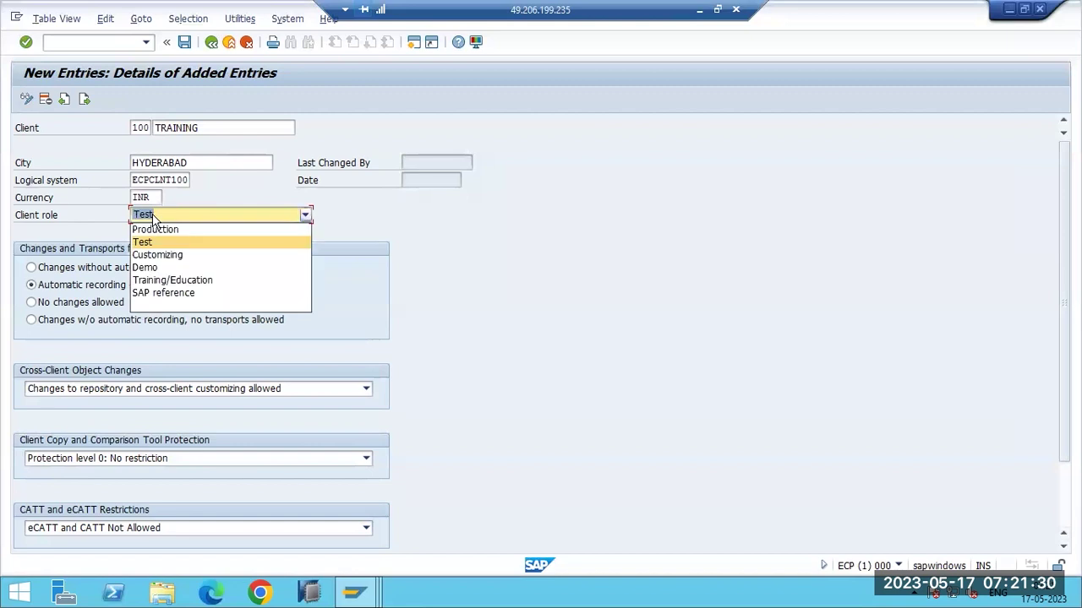
{"action": "left_click", "coordinate": [152, 283]}
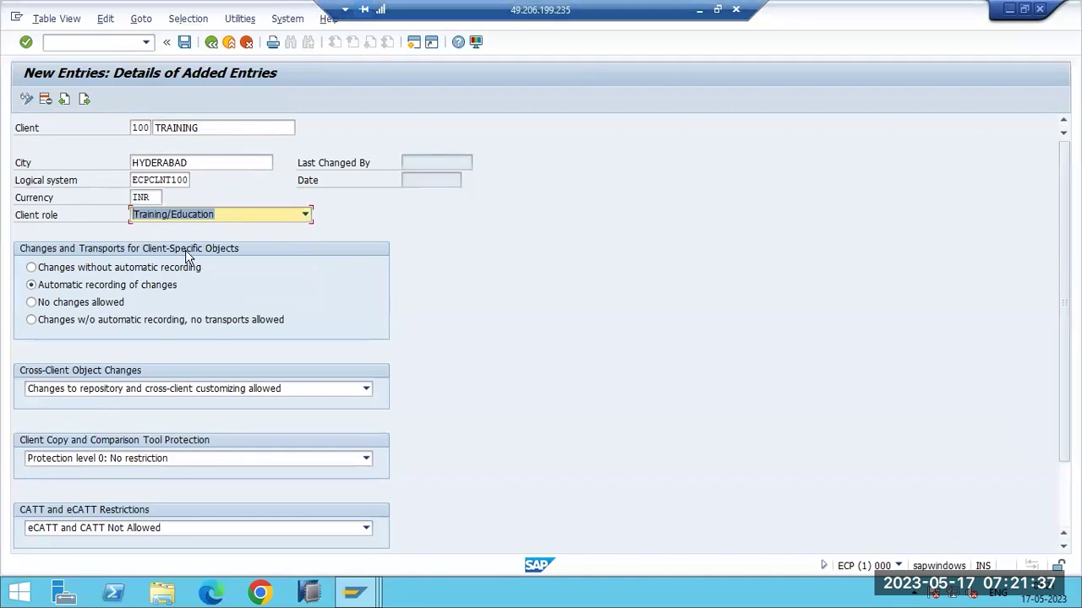
- Try the recording options for client-specific objects, ending on No changes allowed, and set the client role to Production
{"action": "left_click", "coordinate": [25, 218]}
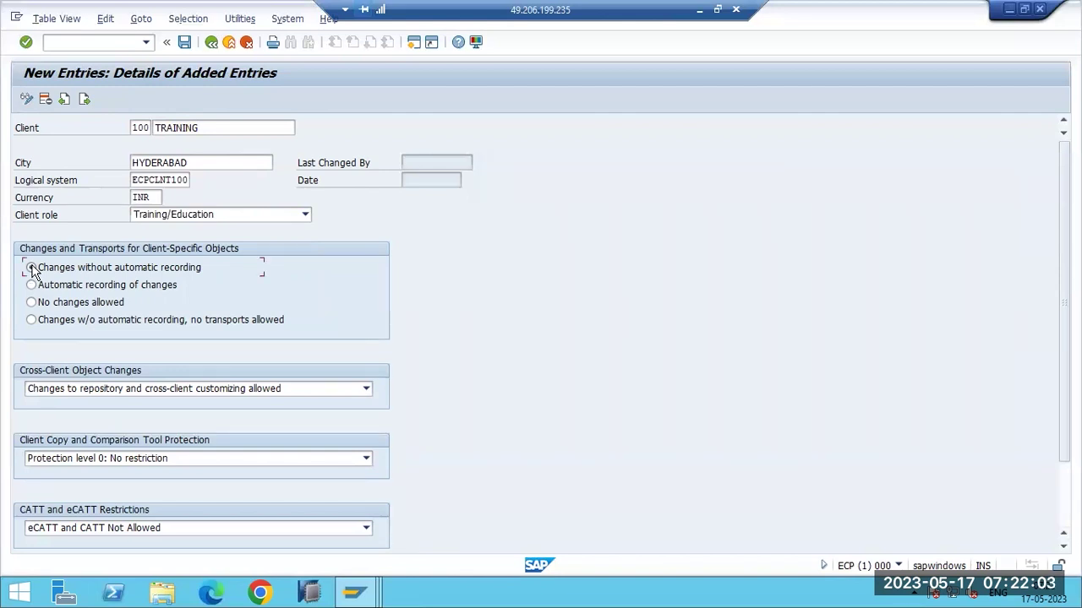
{"action": "left_click", "coordinate": [34, 286]}
{"action": "left_click", "coordinate": [66, 270]}
{"action": "left_click", "coordinate": [66, 305]}
{"action": "left_click", "coordinate": [151, 219]}
{"action": "left_click", "coordinate": [150, 229]}
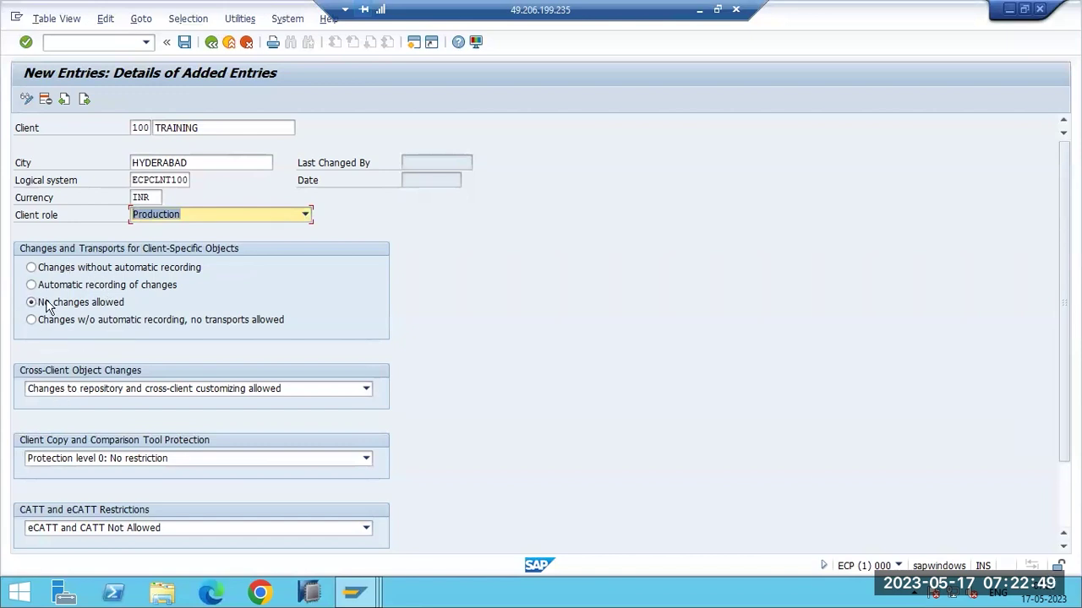
- Return the client role to Training/Education and the client-specific changes to Automatic recording of changes
{"action": "left_click", "coordinate": [144, 215]}
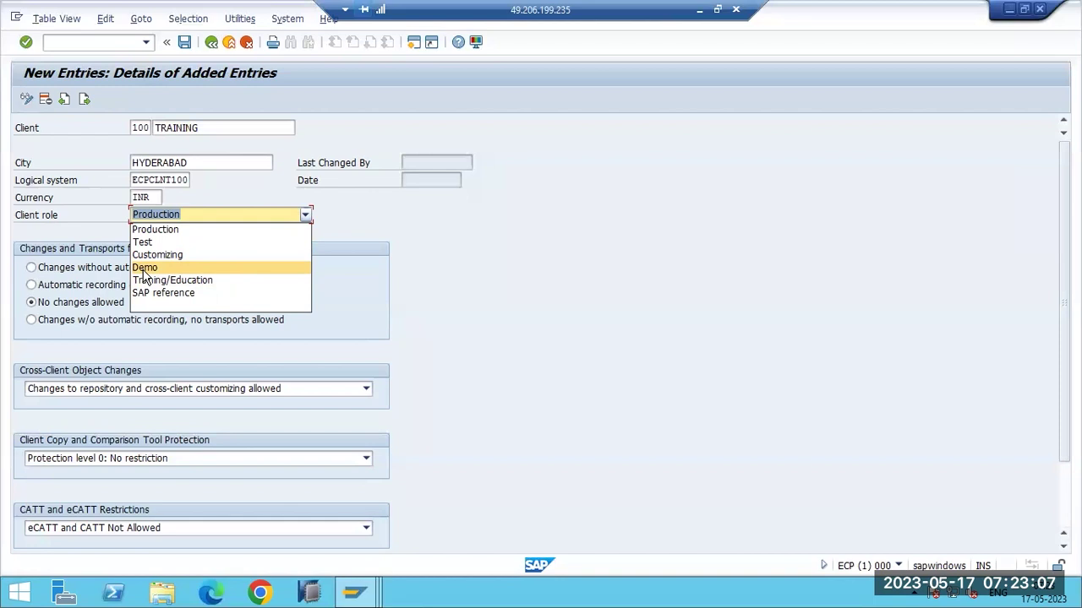
{"action": "left_click", "coordinate": [147, 282]}
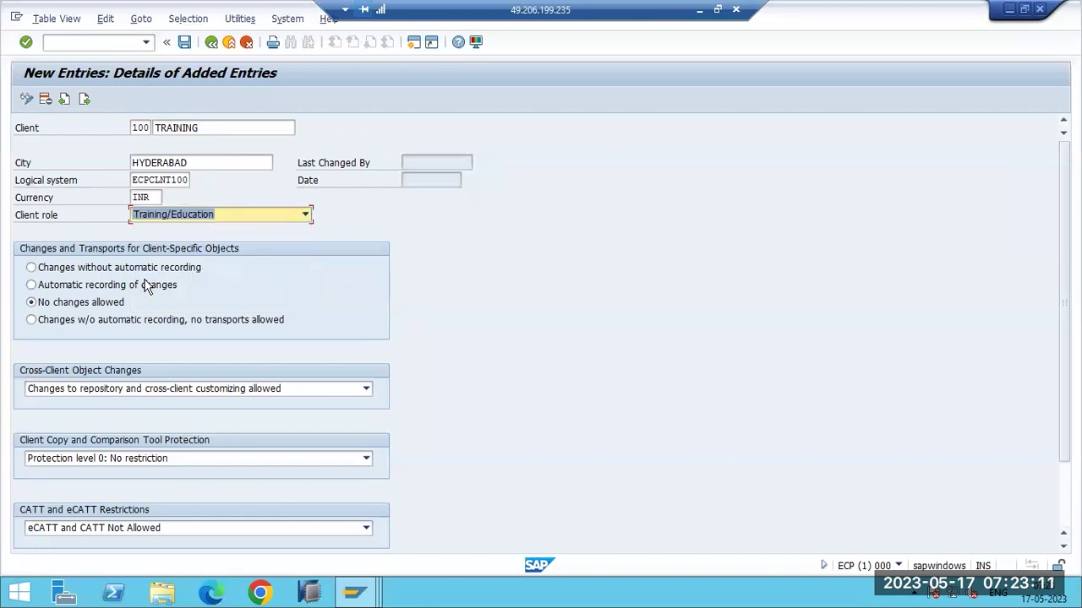
{"action": "left_click", "coordinate": [40, 288]}
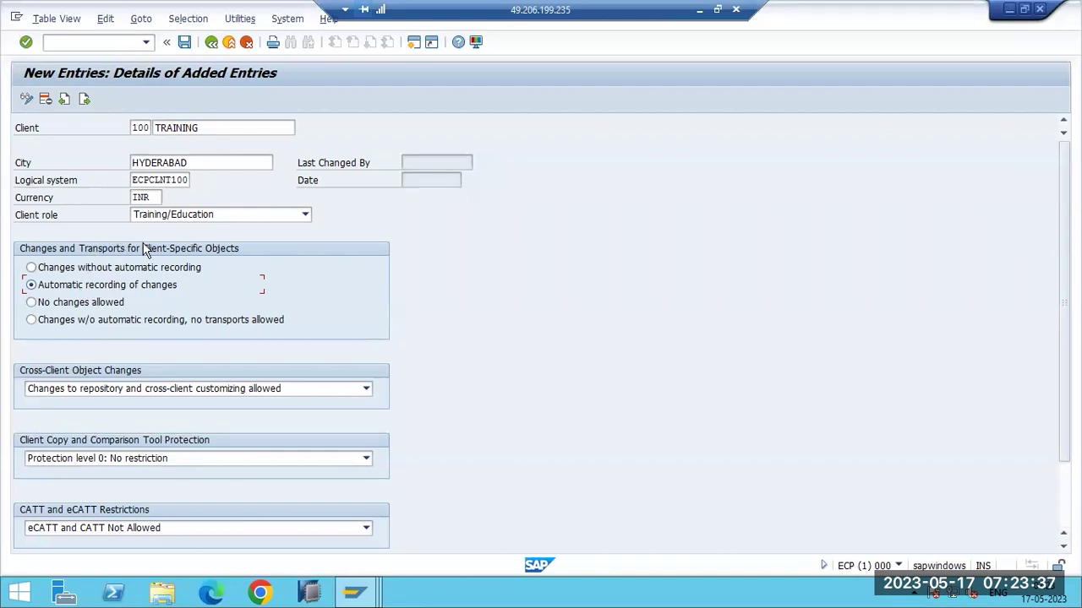
- Try the cross-client object change restrictions and return to Changes to repository and cross-client customizing allowed
{"action": "left_click", "coordinate": [64, 390]}
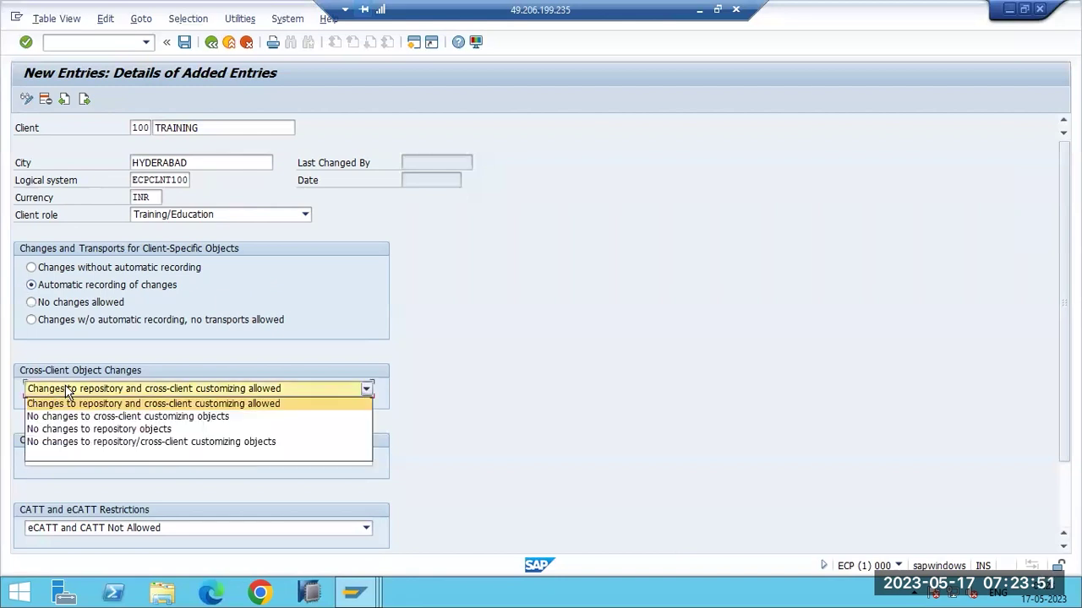
{"action": "left_click", "coordinate": [78, 404]}
{"action": "left_click", "coordinate": [76, 389]}
{"action": "left_click", "coordinate": [81, 414]}
{"action": "left_click", "coordinate": [82, 390]}
{"action": "left_click", "coordinate": [94, 428]}
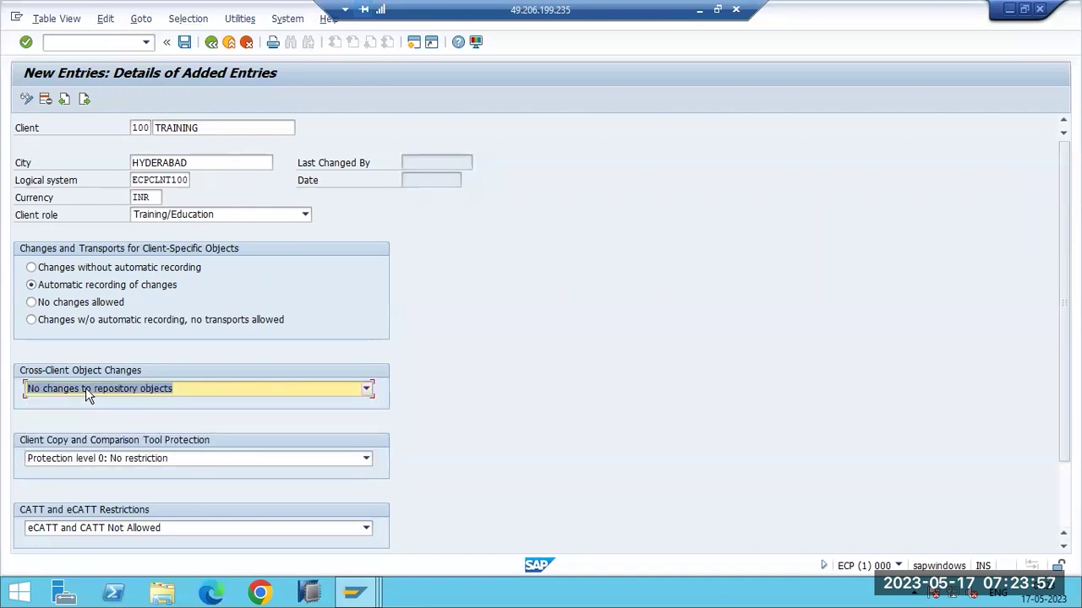
{"action": "left_click", "coordinate": [86, 390]}
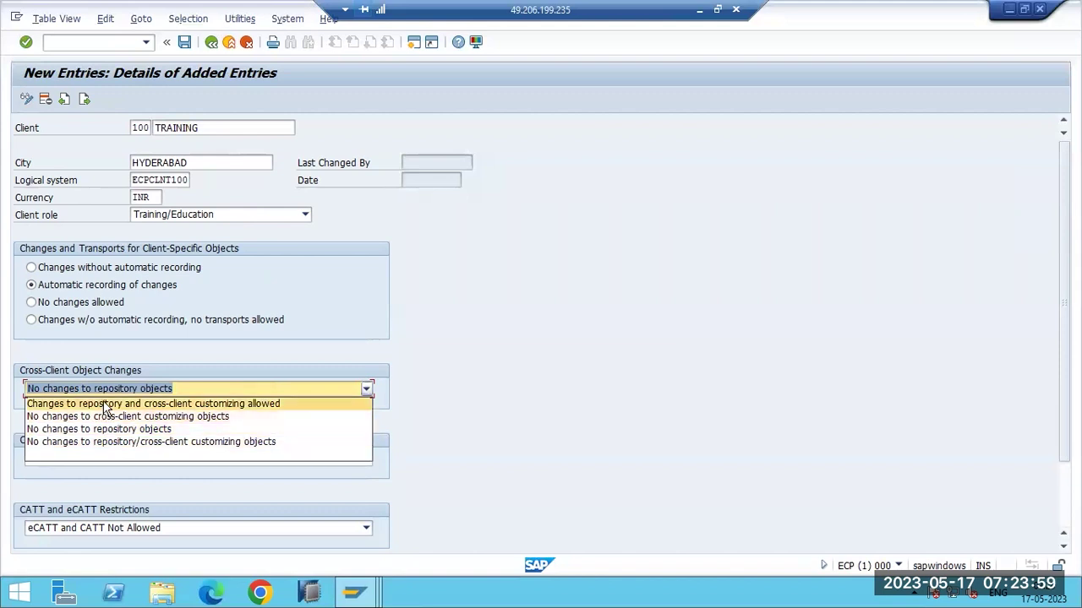
{"action": "left_click", "coordinate": [105, 404]}
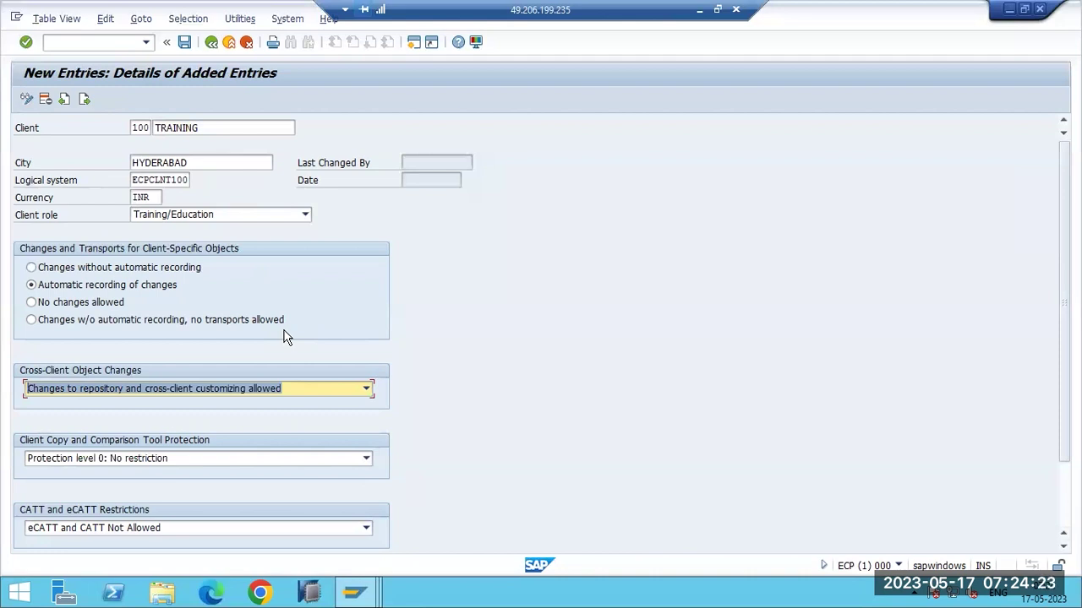
- Set client-specific changes to No changes allowed and cross-client changes to No changes to repository/cross-client customizing objects
{"action": "left_click", "coordinate": [117, 304]}
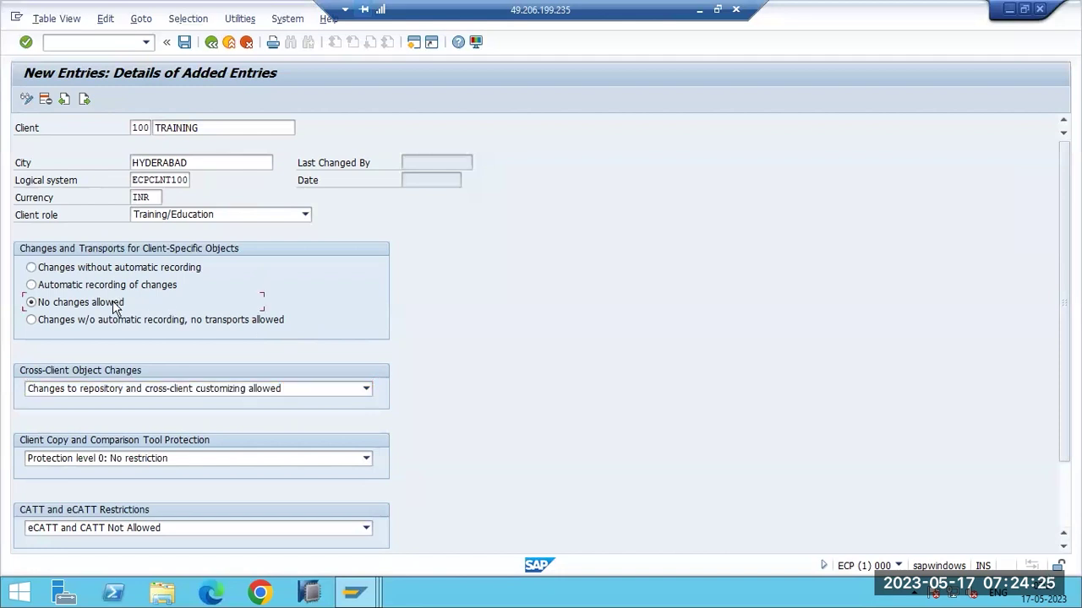
{"action": "left_click", "coordinate": [83, 391]}
{"action": "left_click", "coordinate": [85, 441]}
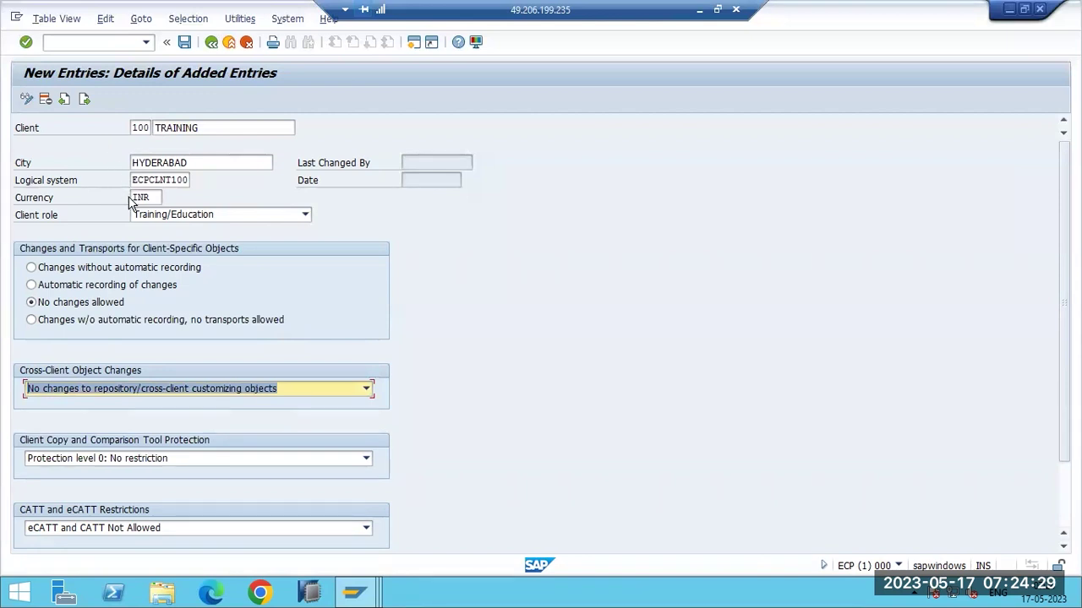
- Select Changes without automatic recording and set cross-client object changes to Changes to repository and cross-client customizing allowed
{"action": "left_click", "coordinate": [77, 267]}
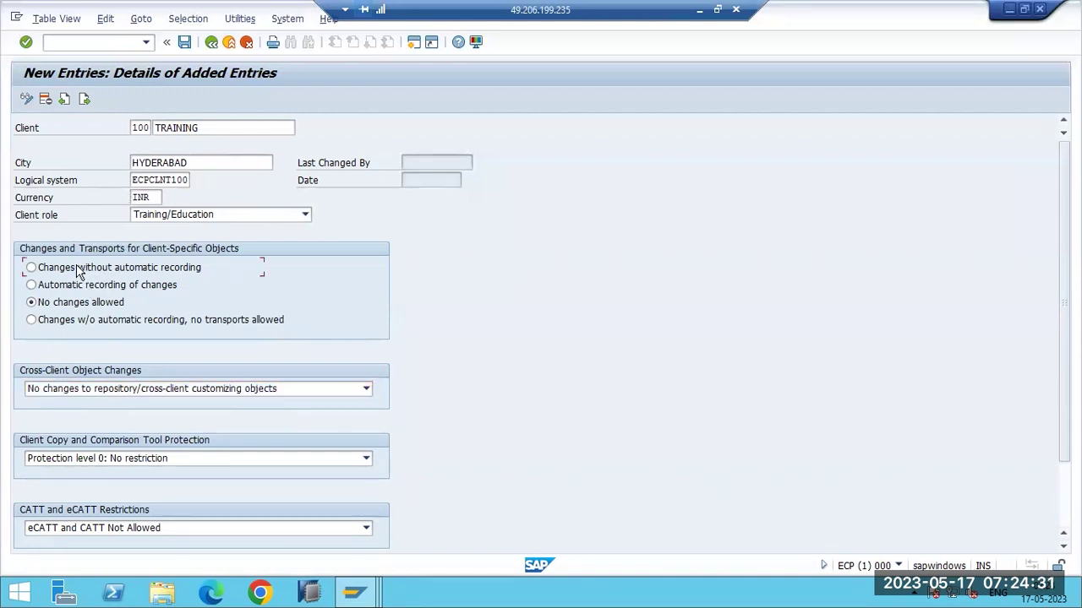
{"action": "left_click", "coordinate": [84, 390]}
{"action": "left_click", "coordinate": [71, 404]}
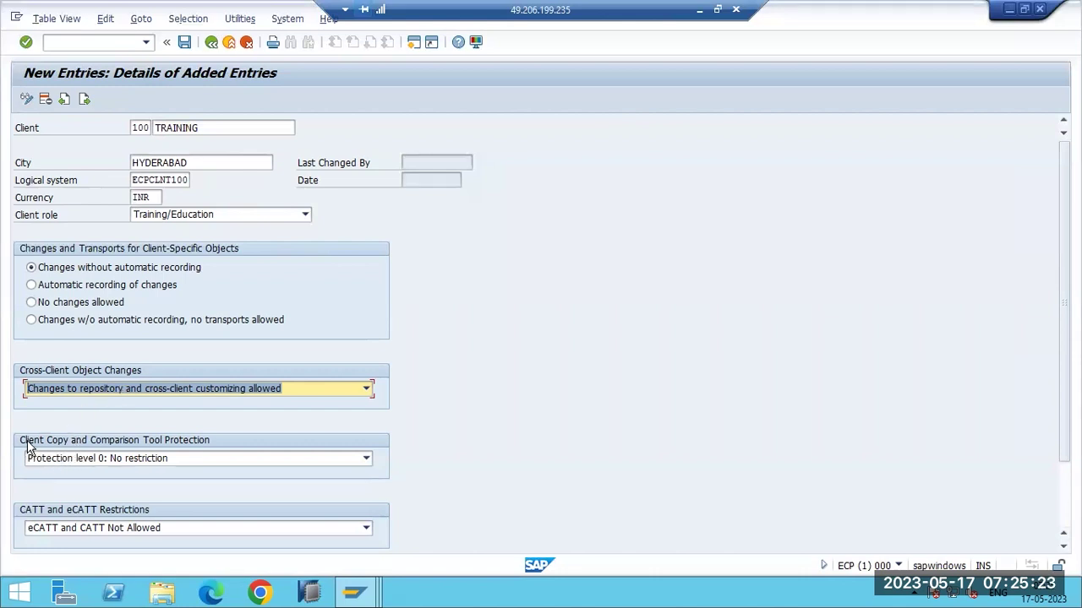
- Try Protection level 1: No overwriting for client copy protection and return to Protection level 0: No restriction
{"action": "left_click", "coordinate": [89, 463]}
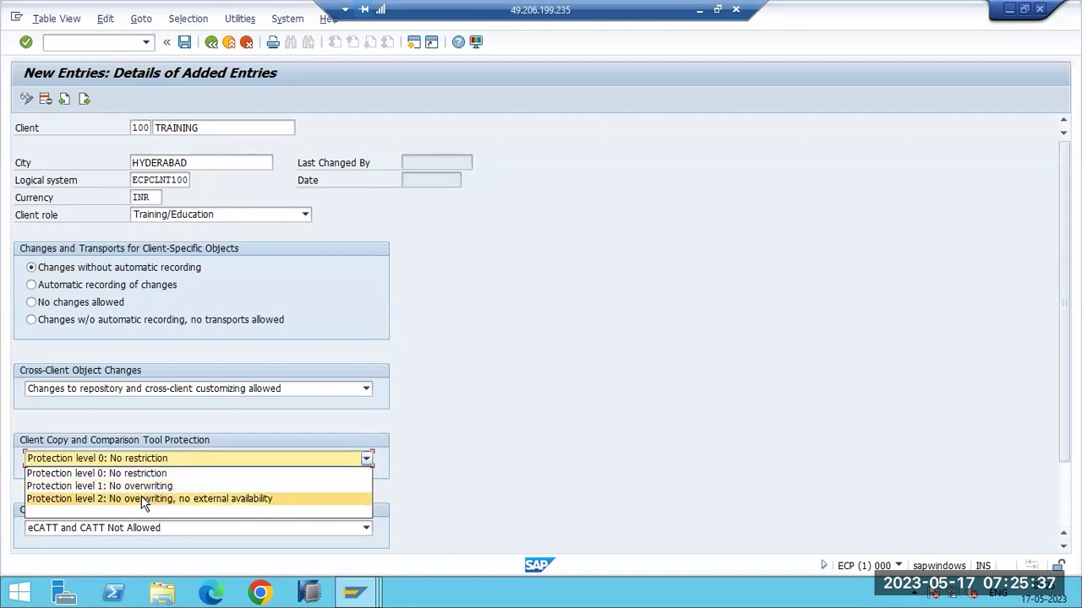
{"action": "left_click", "coordinate": [111, 475]}
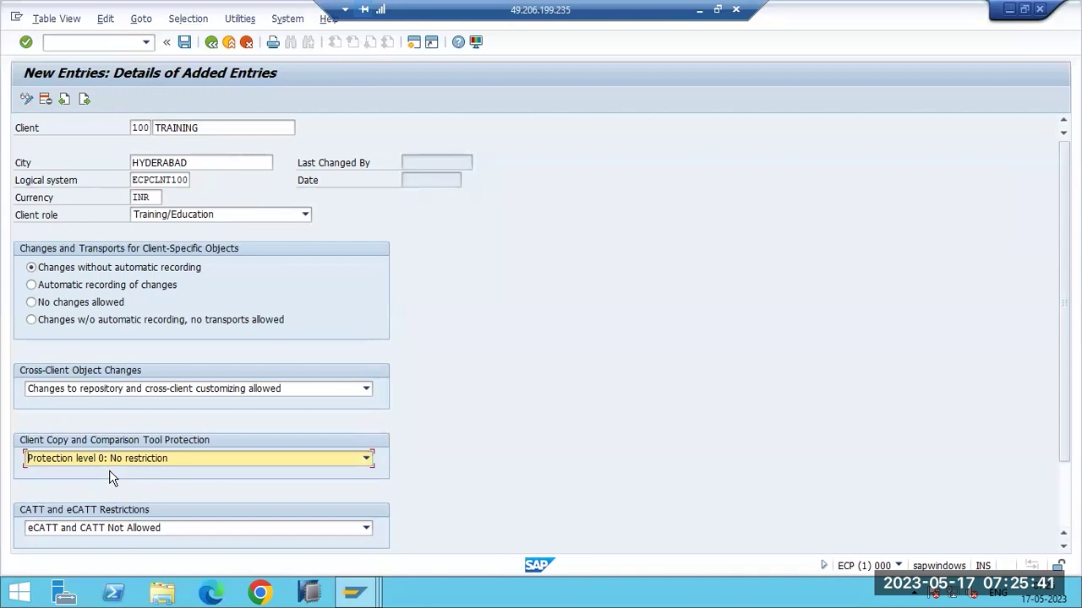
{"action": "left_click", "coordinate": [116, 456]}
{"action": "left_click", "coordinate": [123, 484]}
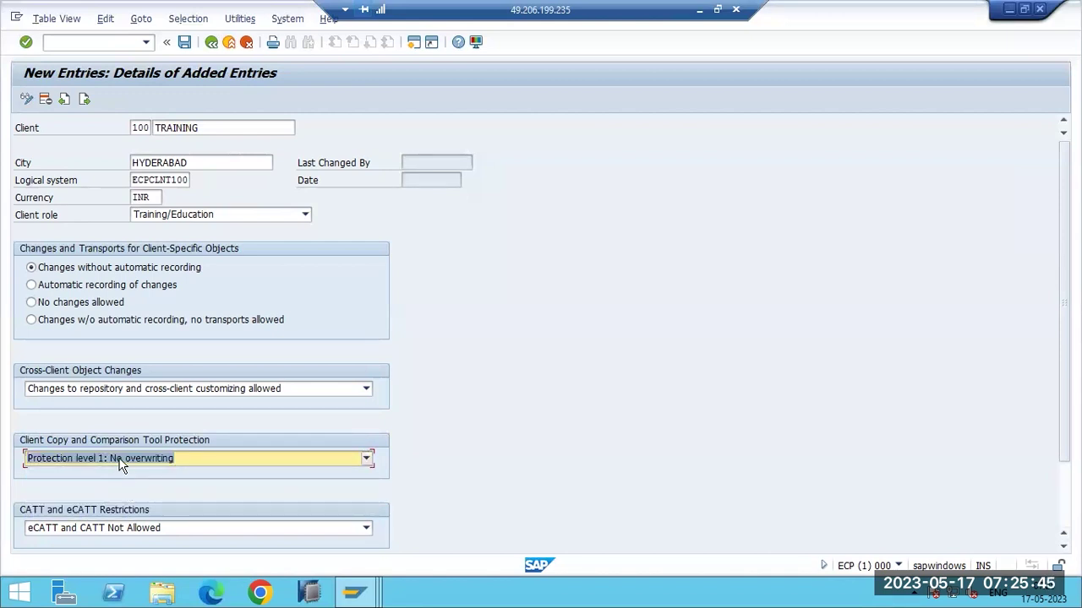
{"action": "left_click", "coordinate": [119, 465]}
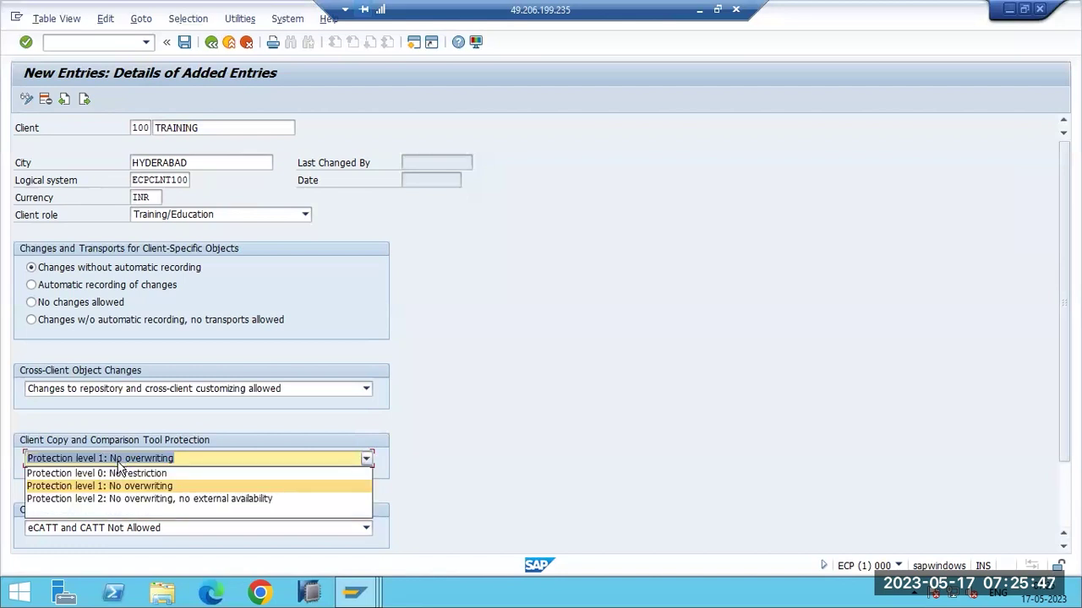
{"action": "left_click", "coordinate": [118, 472]}
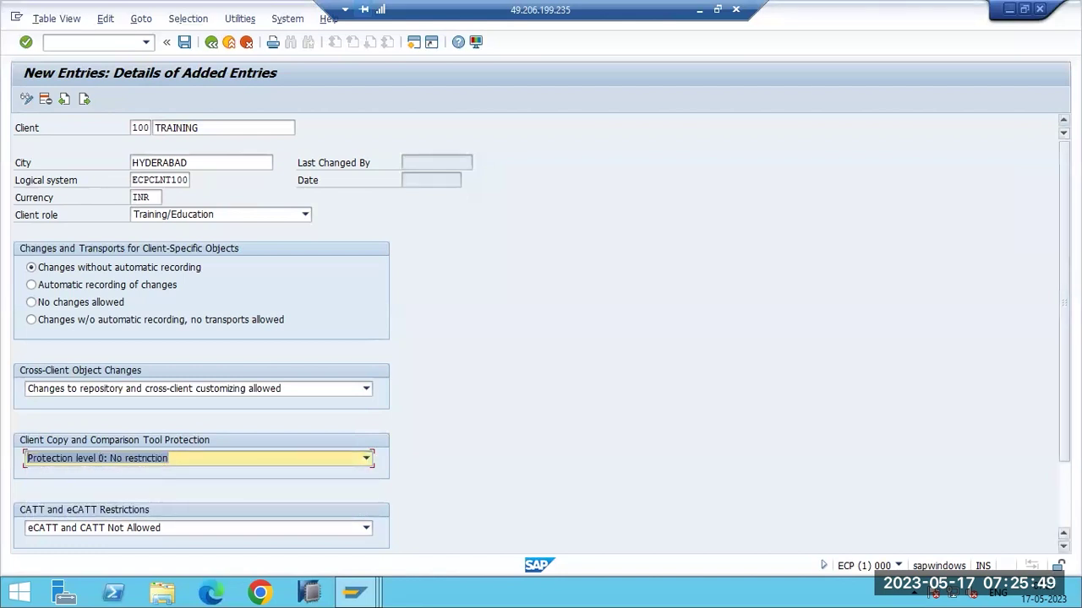
{"action": "scroll", "coordinate": [541, 330], "scroll_direction": "down", "scroll_amount": 2}
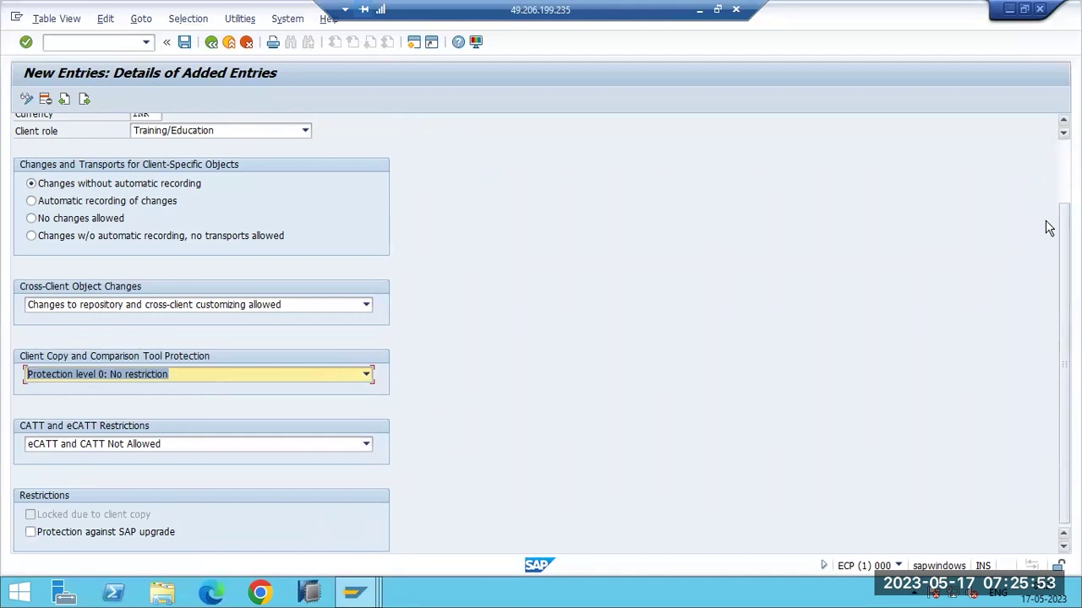
{"action": "scroll", "coordinate": [993, 210], "scroll_direction": "up", "scroll_amount": 2}
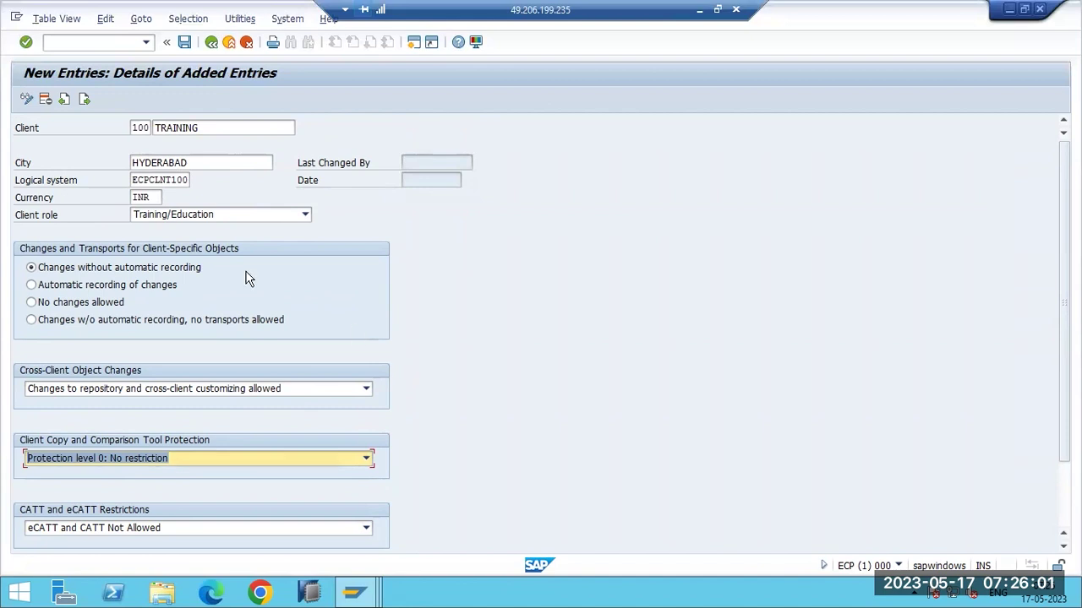
- Try the Production client role with client-specific changes set to No changes allowed, and check the cross-client object change options
{"action": "left_click", "coordinate": [163, 218]}
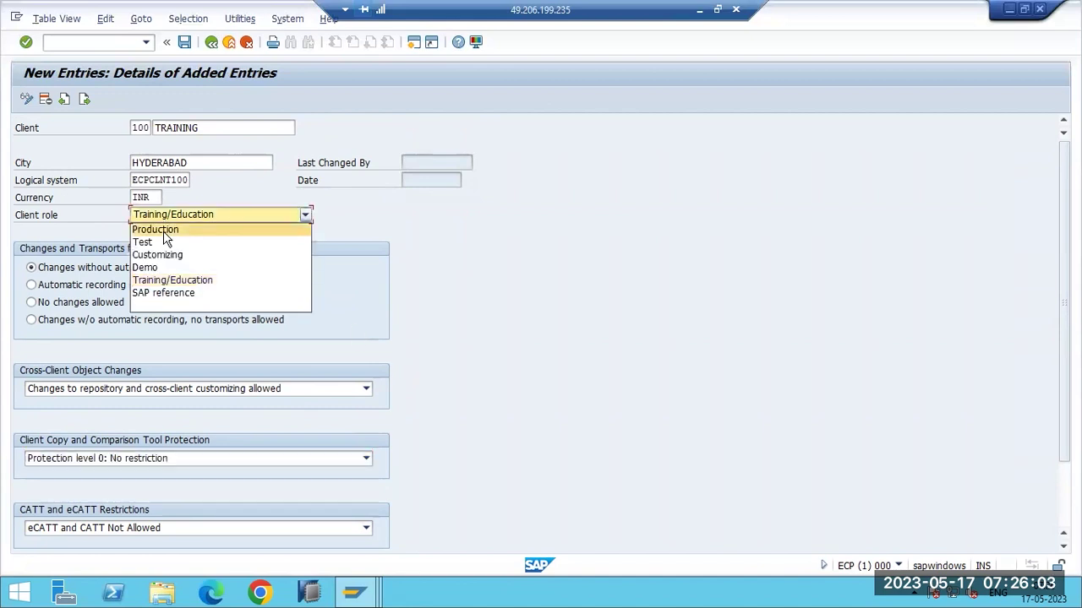
{"action": "left_click", "coordinate": [163, 230]}
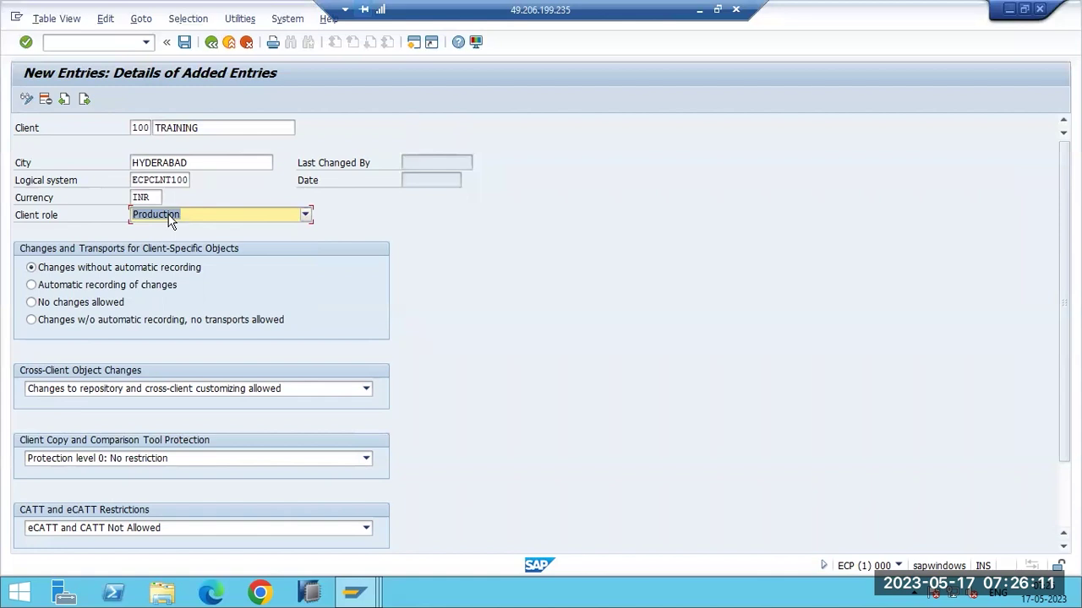
{"action": "left_click", "coordinate": [98, 303]}
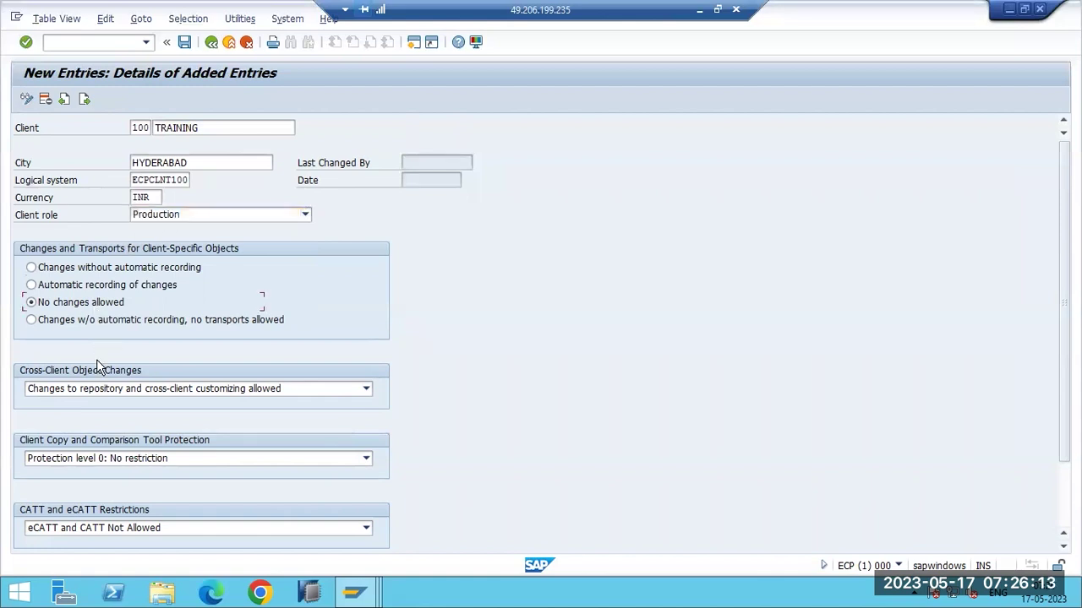
{"action": "left_click", "coordinate": [96, 389]}
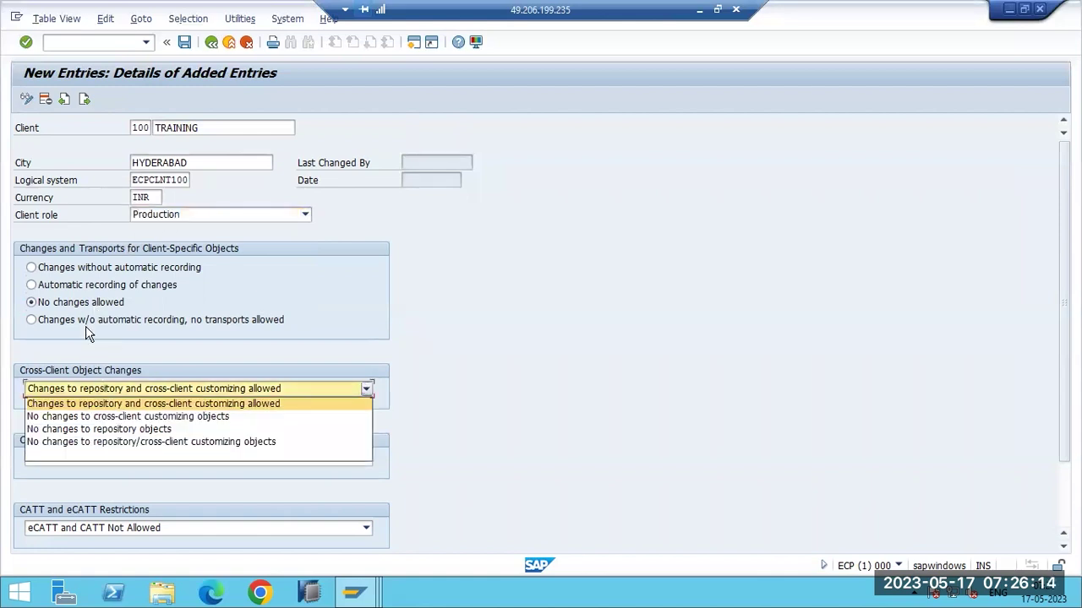
{"action": "key", "text": "Escape"}
- Set the client role to Training/Education and the client-specific changes to Automatic recording of changes
{"action": "left_click", "coordinate": [160, 219]}
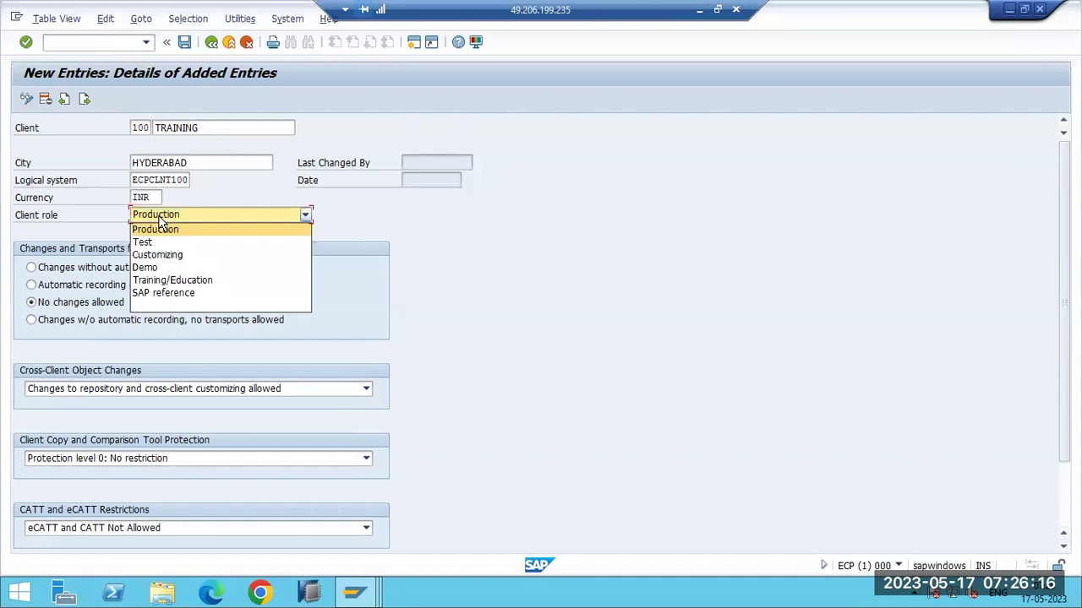
{"action": "left_click", "coordinate": [152, 282]}
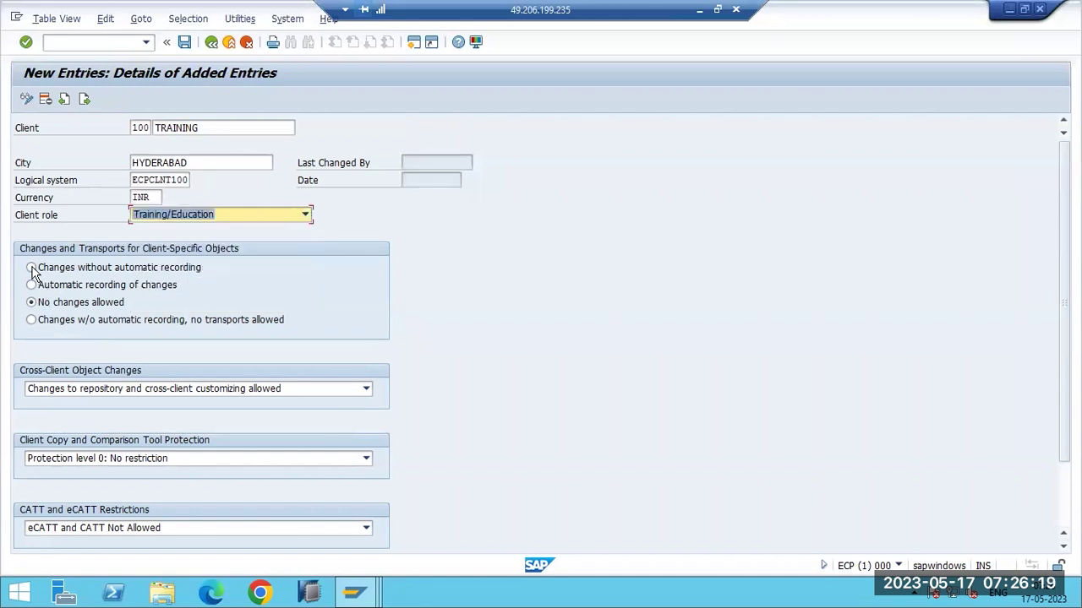
{"action": "left_click", "coordinate": [32, 268]}
{"action": "left_click", "coordinate": [40, 286]}
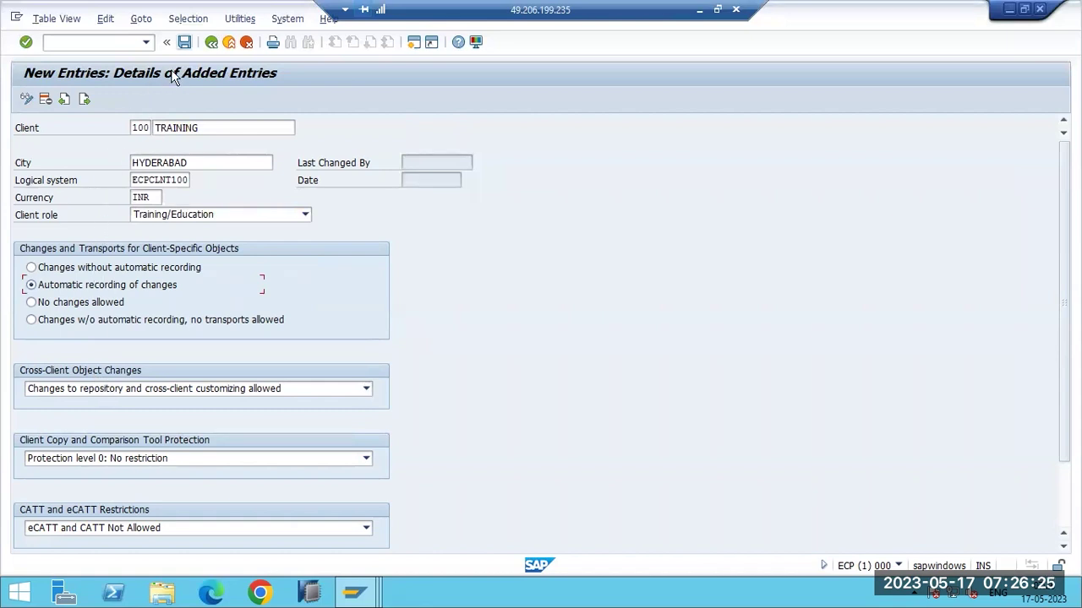
- Save the new client 100 entry, accepting the logical system notice, and return to the clients overview
{"action": "left_click", "coordinate": [198, 123]}
{"action": "key", "text": "Return"}
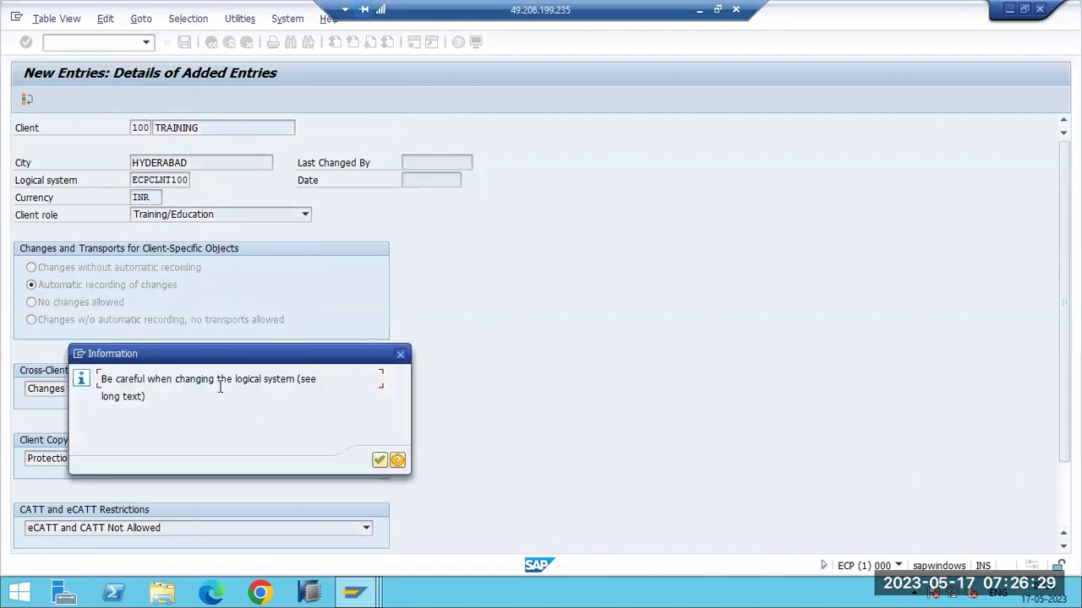
{"action": "left_click_drag", "start_coordinate": [175, 381], "coordinate": [338, 380]}
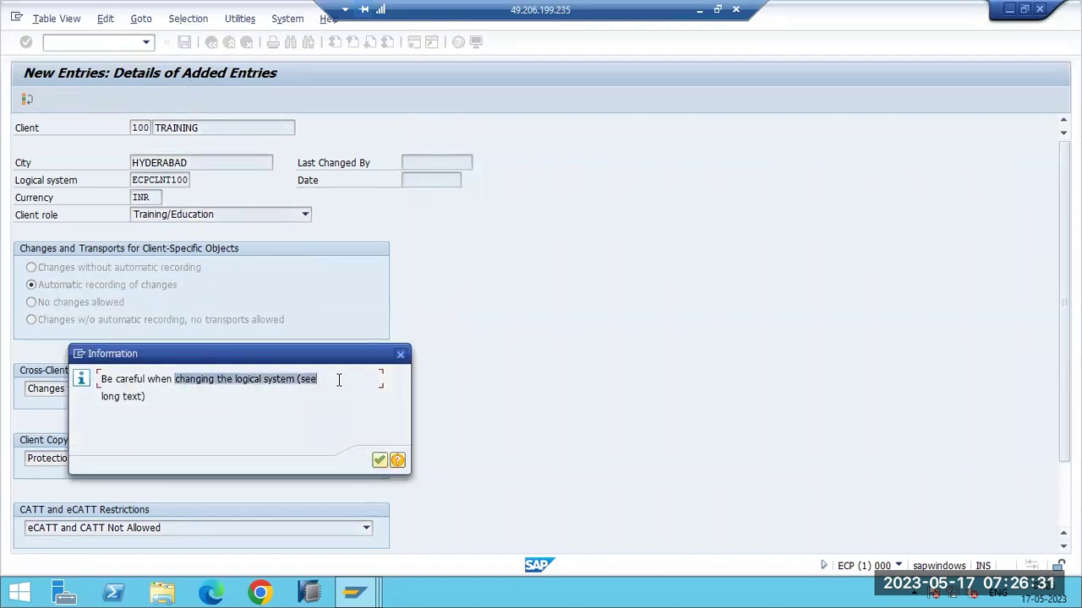
{"action": "left_click", "coordinate": [380, 462]}
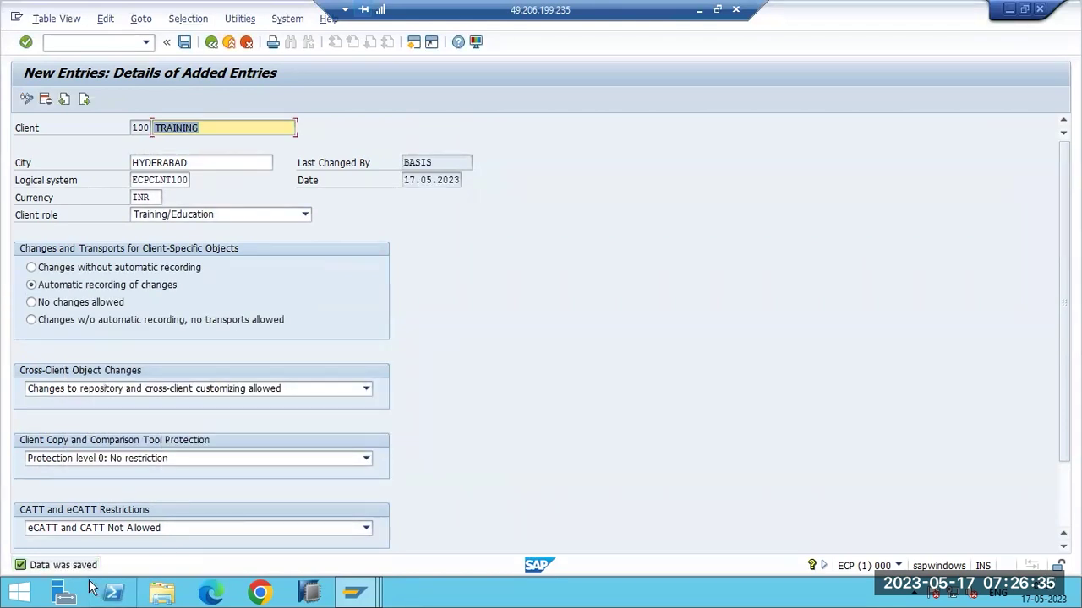
{"action": "left_click", "coordinate": [211, 41]}
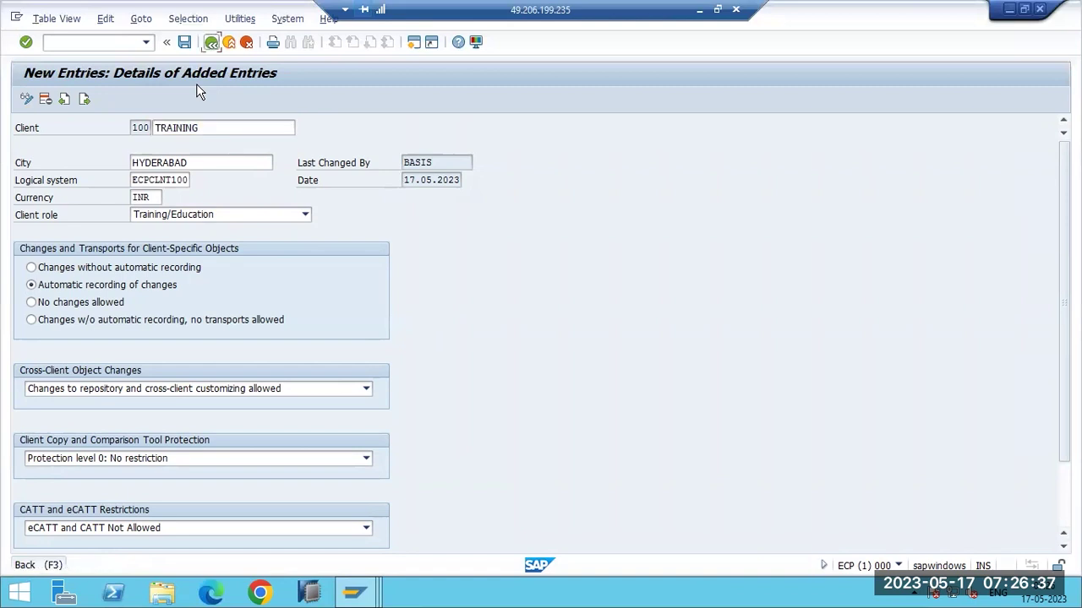
- Switch the clients overview to display and back to change mode, and open the details of client 100
{"action": "left_click", "coordinate": [42, 146]}
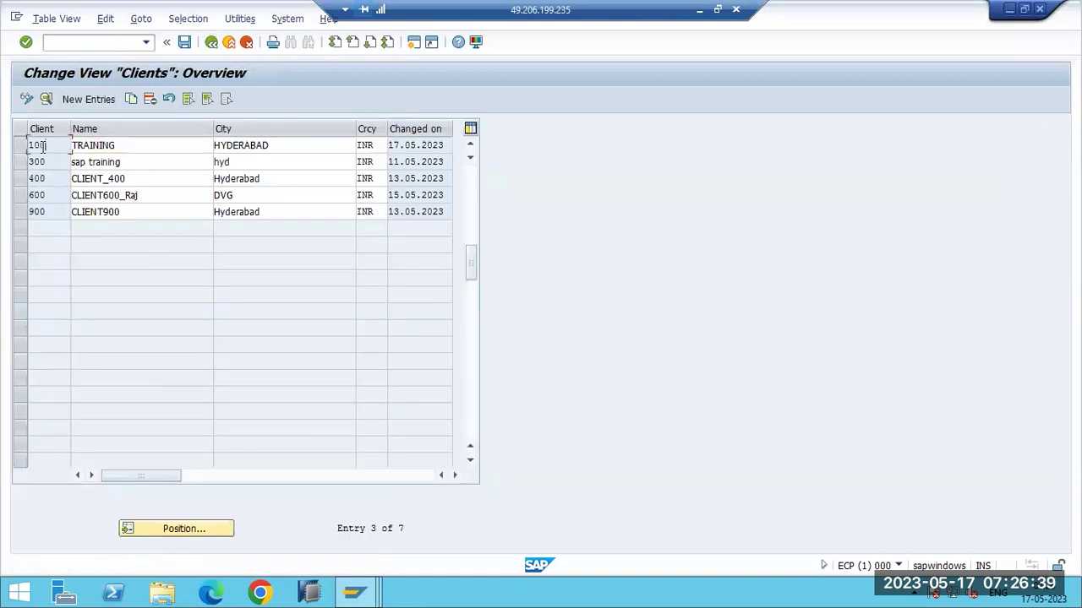
{"action": "left_click", "coordinate": [26, 99]}
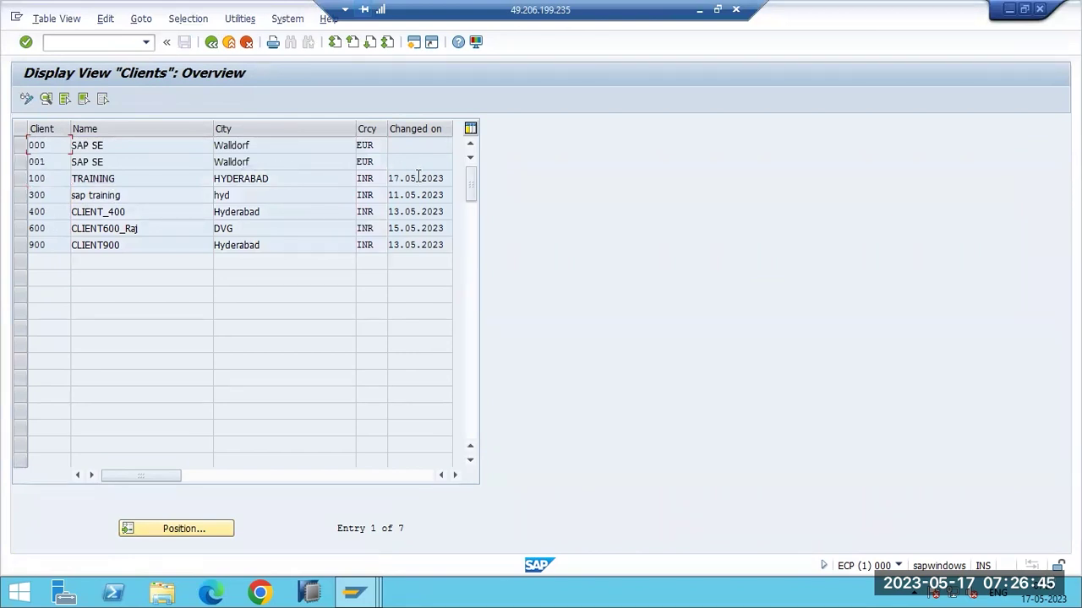
{"action": "left_click", "coordinate": [22, 179]}
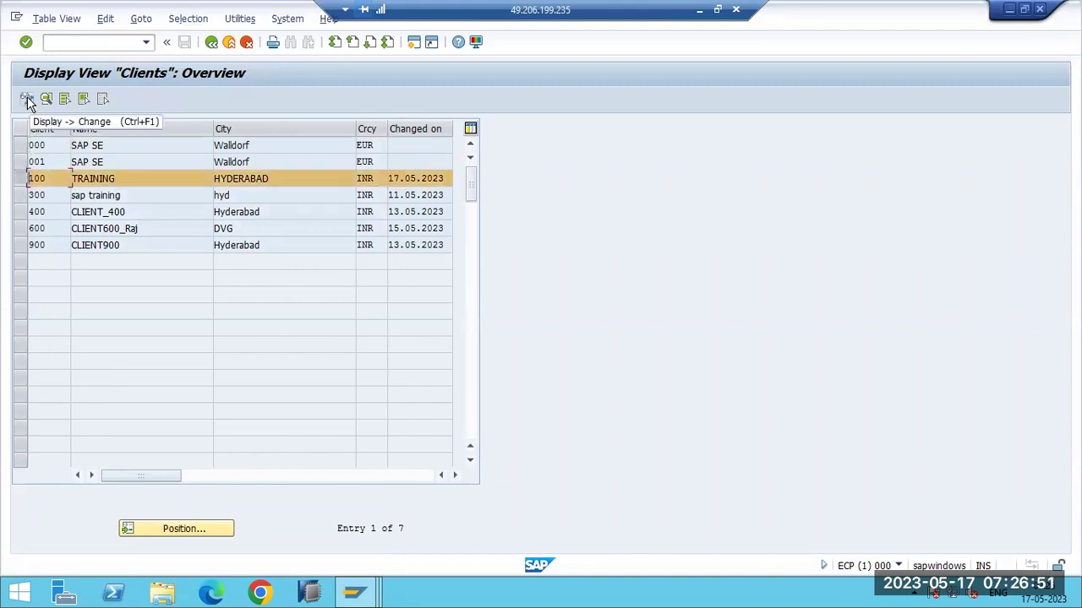
{"action": "left_click", "coordinate": [28, 100]}
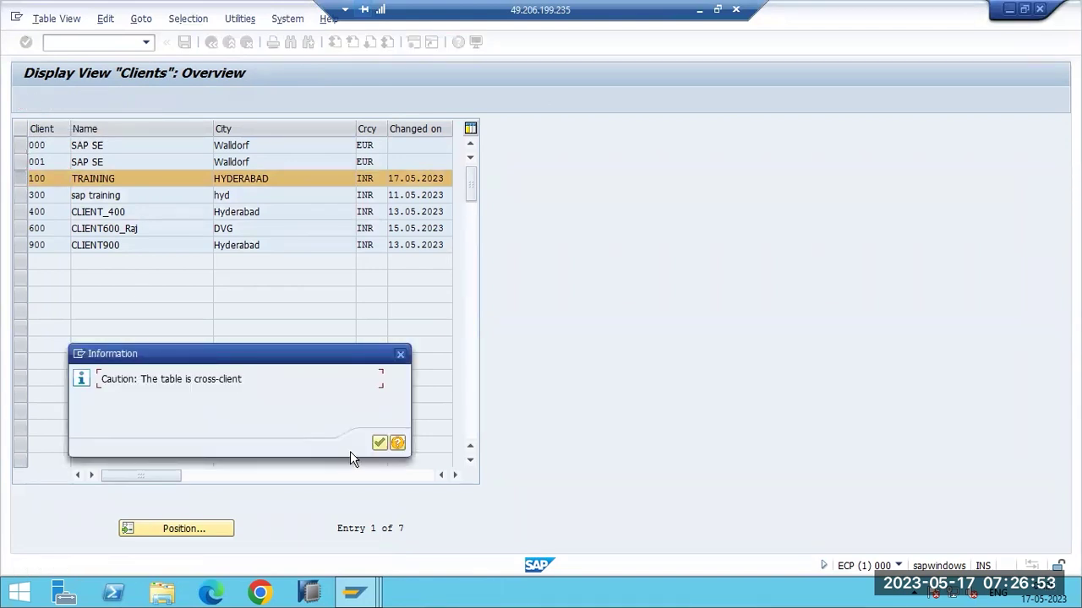
{"action": "left_click", "coordinate": [380, 442]}
{"action": "left_click", "coordinate": [37, 179]}
{"action": "double_click", "coordinate": [37, 179]}
- Reselect Automatic recording of changes for client 100 and save the entry
{"action": "left_click", "coordinate": [76, 304]}
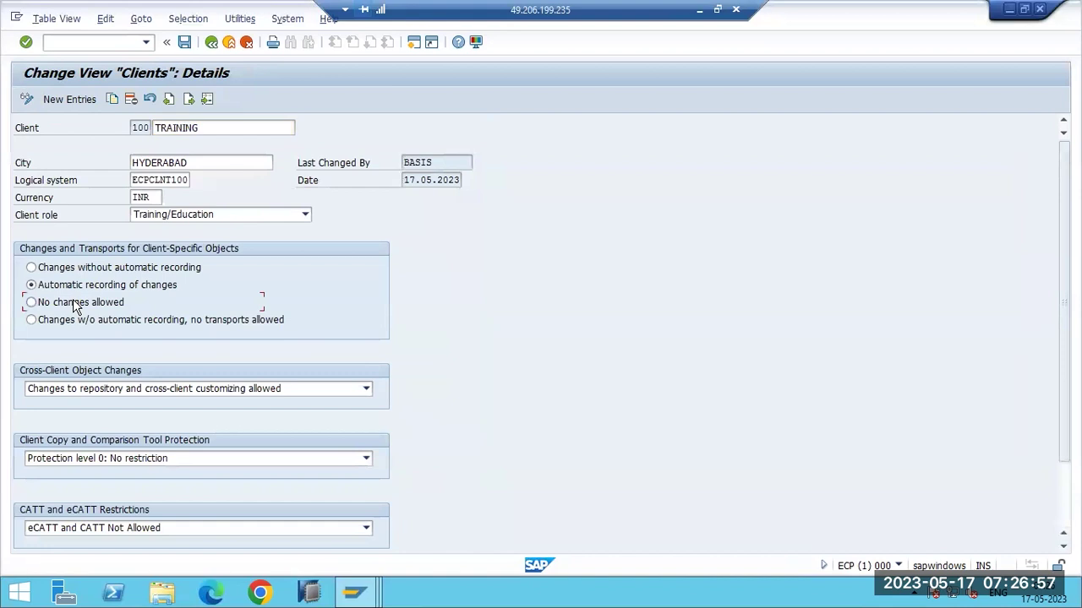
{"action": "left_click", "coordinate": [61, 287]}
{"action": "left_click", "coordinate": [174, 48]}
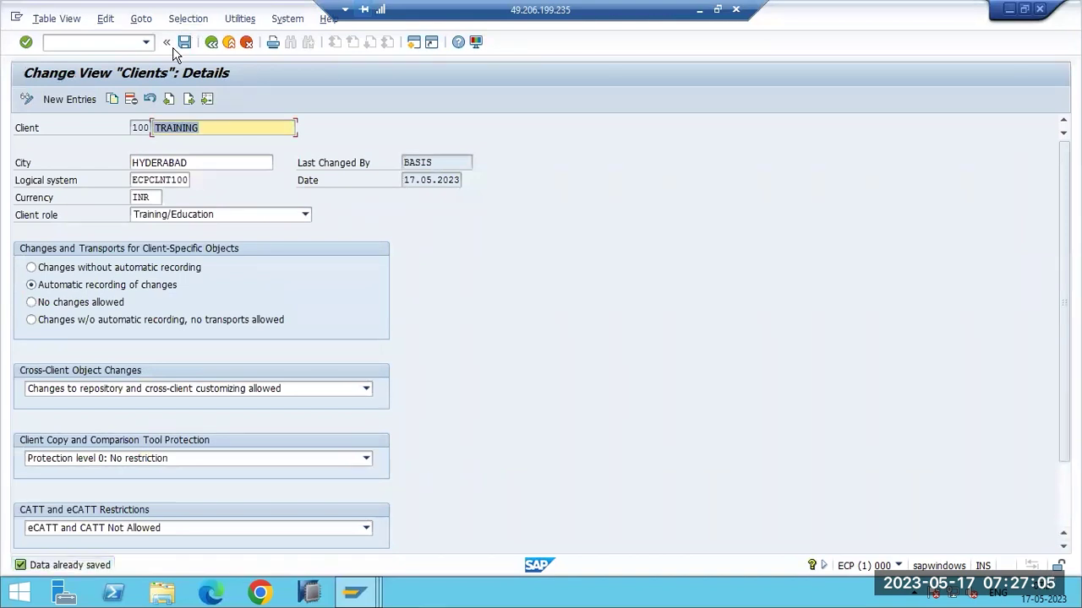
- Leave client maintenance for the SAP Easy Access screen and reopen transaction SCC4 in change mode
{"action": "key", "text": "F3"}
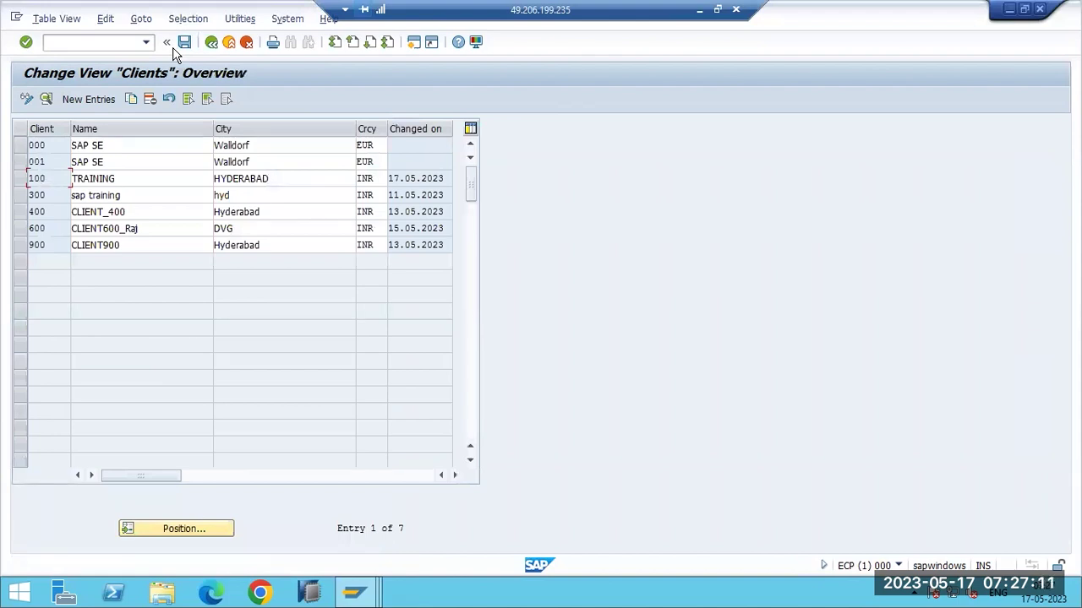
{"action": "key", "text": "F3"}
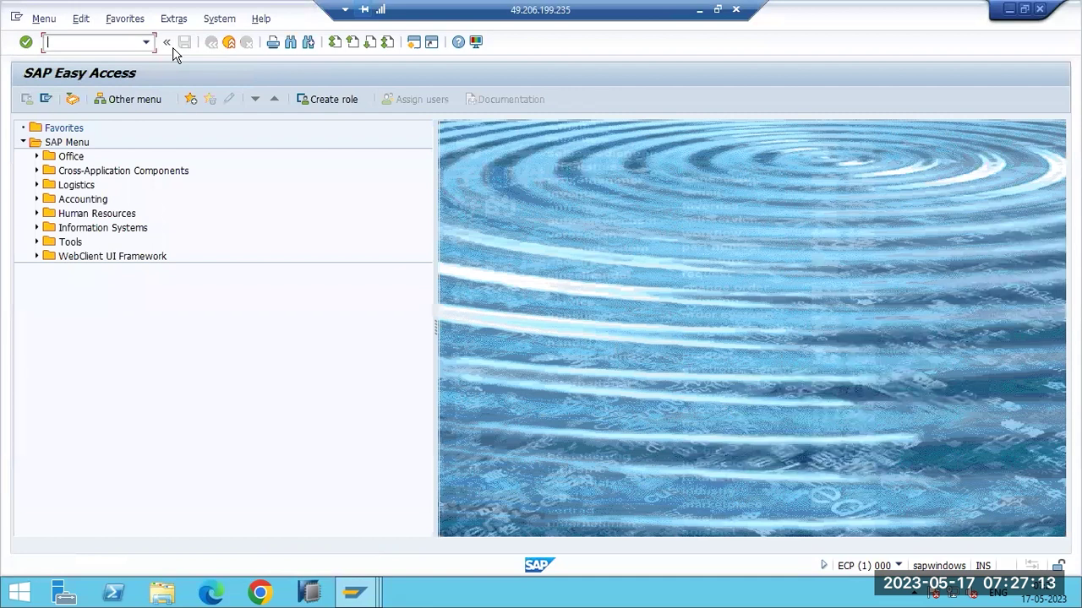
{"action": "type", "text": "scc4"}
{"action": "key", "text": "Return"}
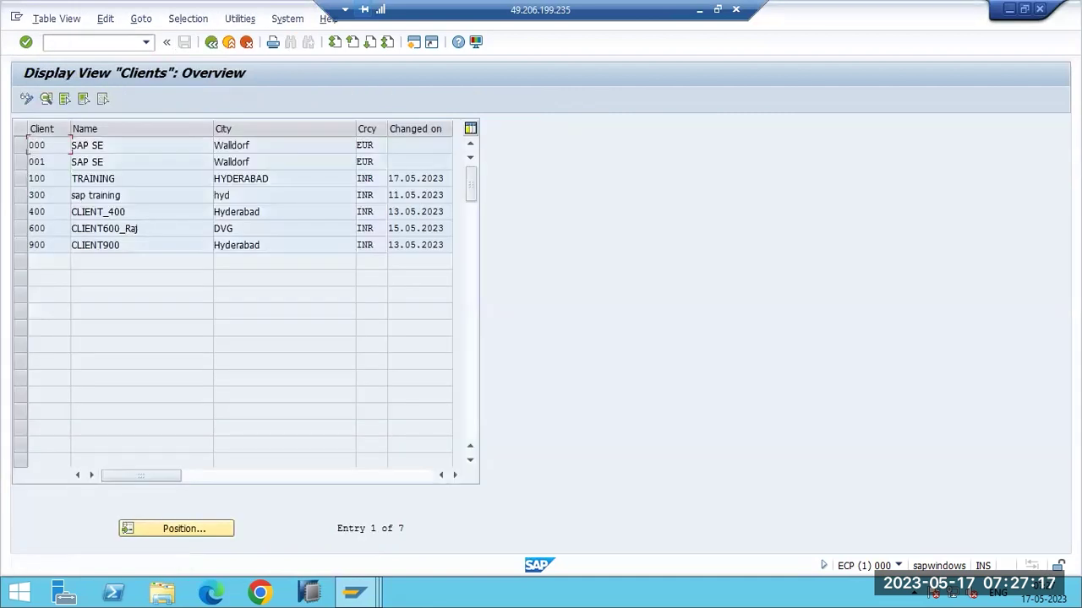
{"action": "left_click", "coordinate": [28, 100]}
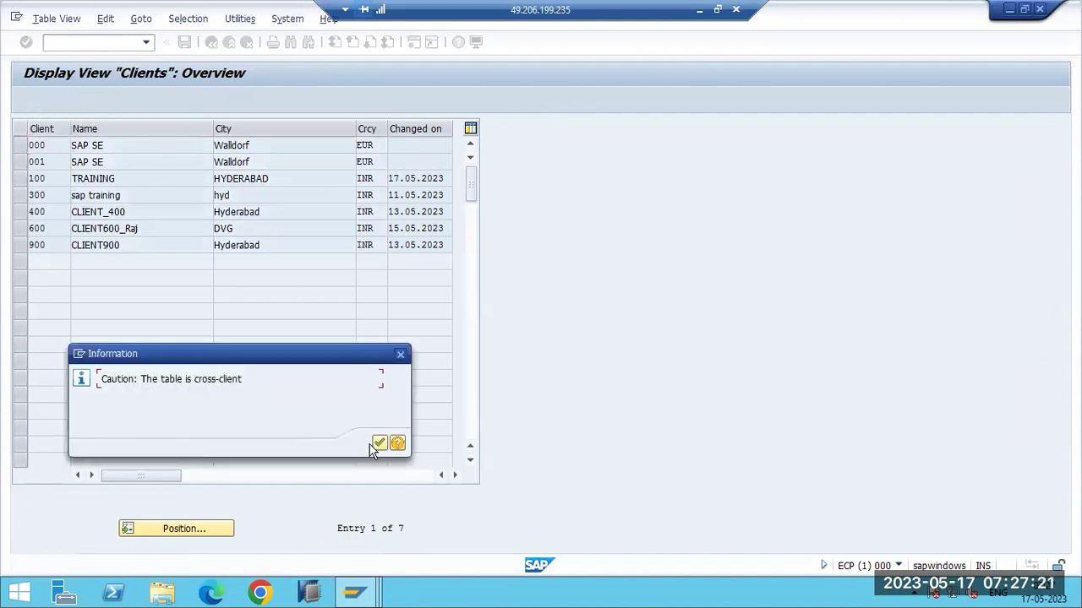
{"action": "left_click", "coordinate": [379, 443]}
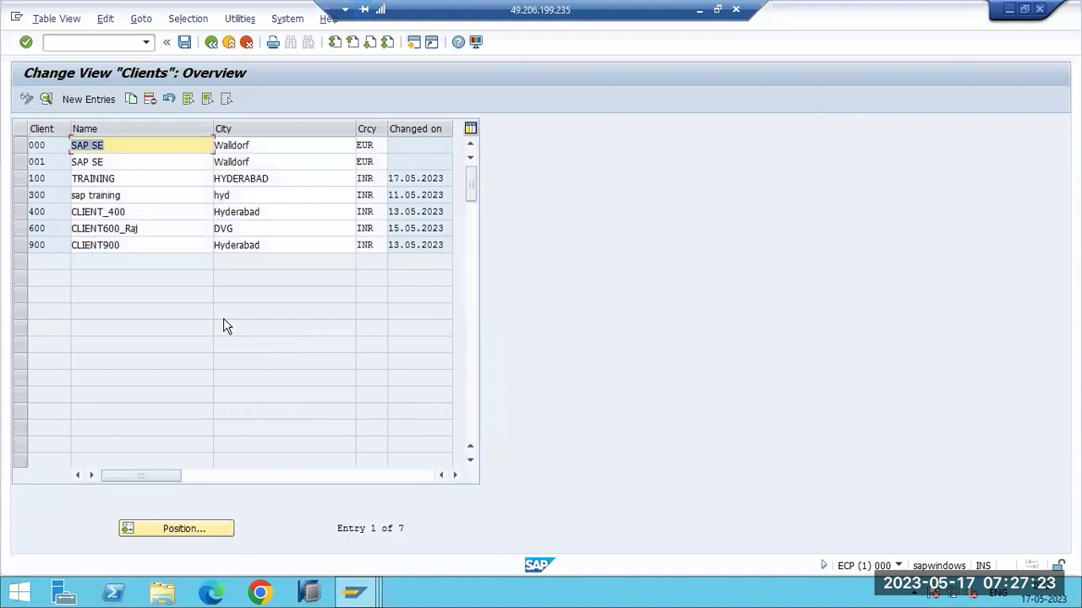
- Start a new client entry 123 named ECP DEMO with city INDIA and look through the available logical systems
{"action": "left_click", "coordinate": [88, 99]}
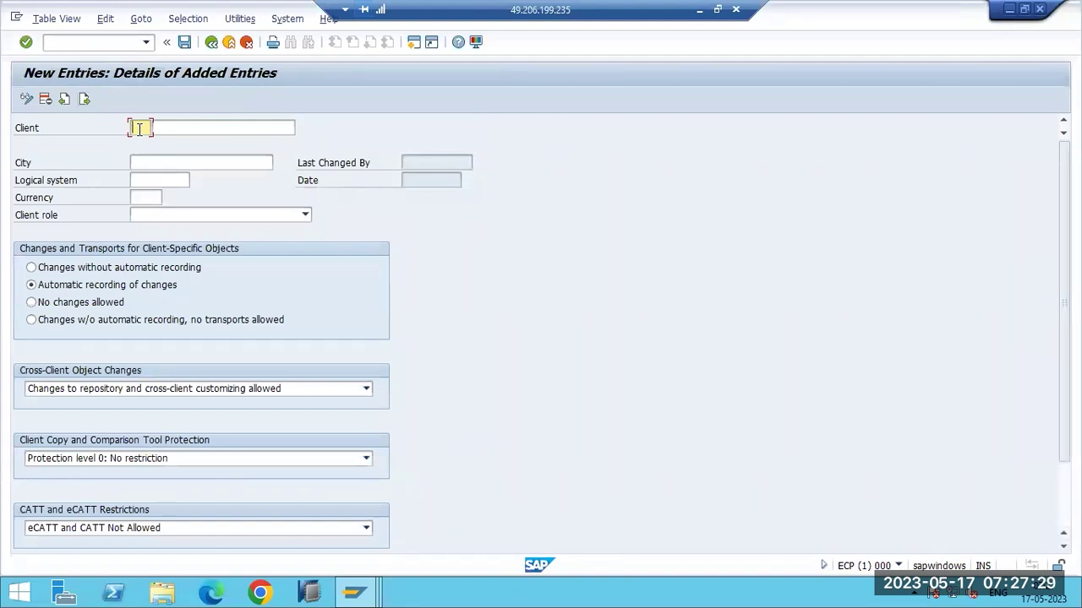
{"action": "type", "text": "123"}
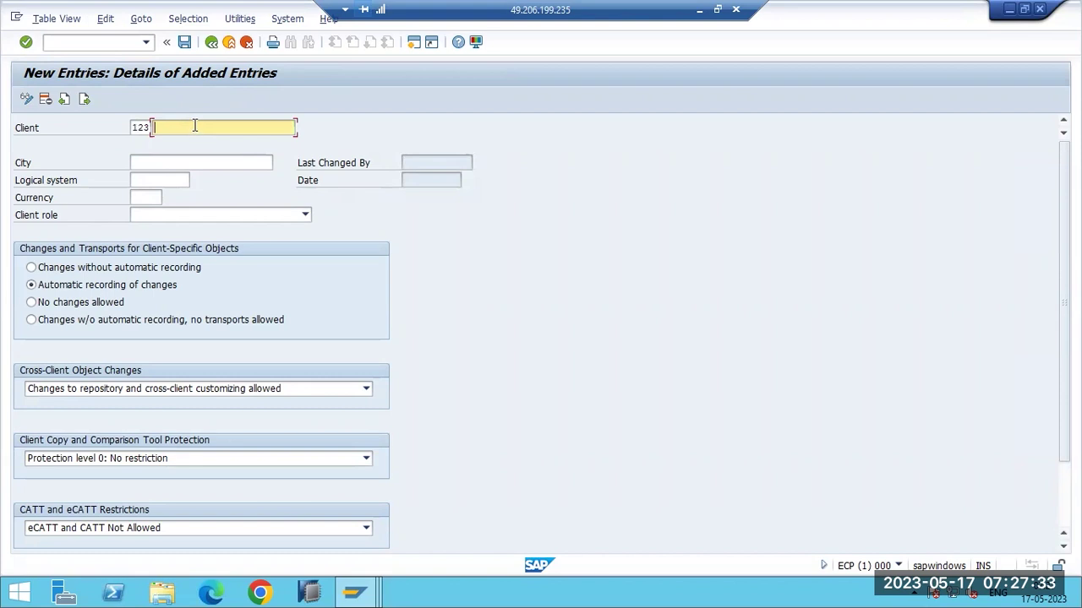
{"action": "type", "text": "ECP DEMO"}
{"action": "left_click", "coordinate": [174, 164]}
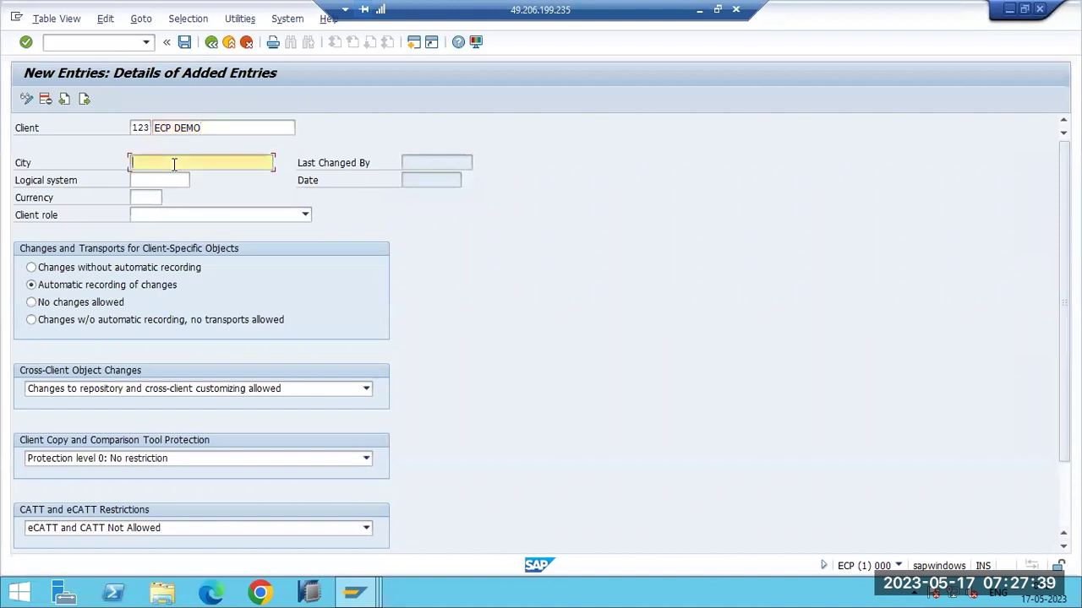
{"action": "type", "text": "INDIA"}
{"action": "key", "text": "Tab"}
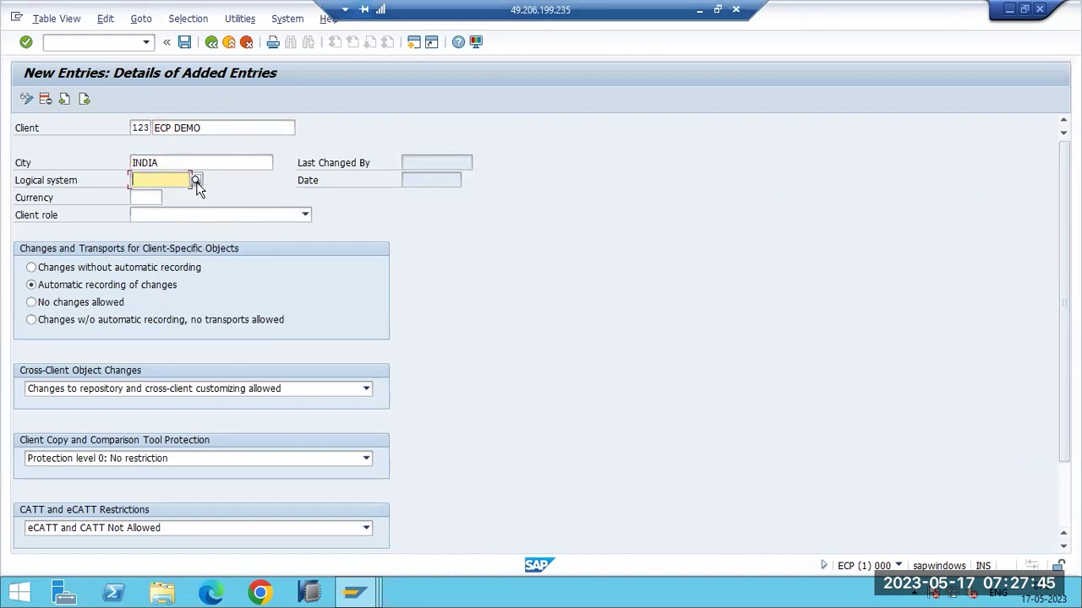
{"action": "left_click", "coordinate": [196, 182]}
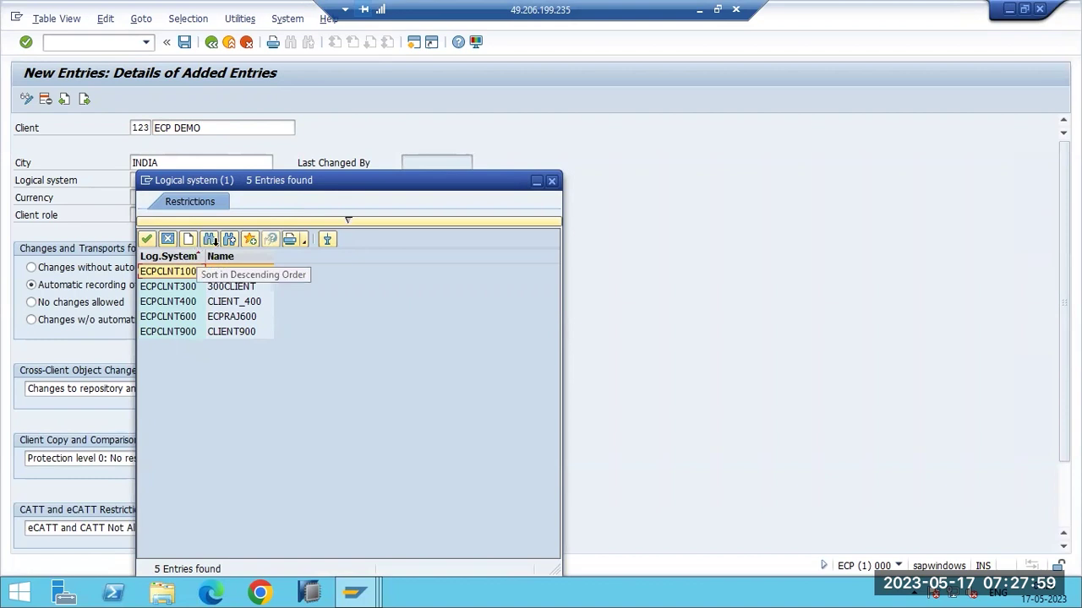
{"action": "left_click", "coordinate": [551, 181]}
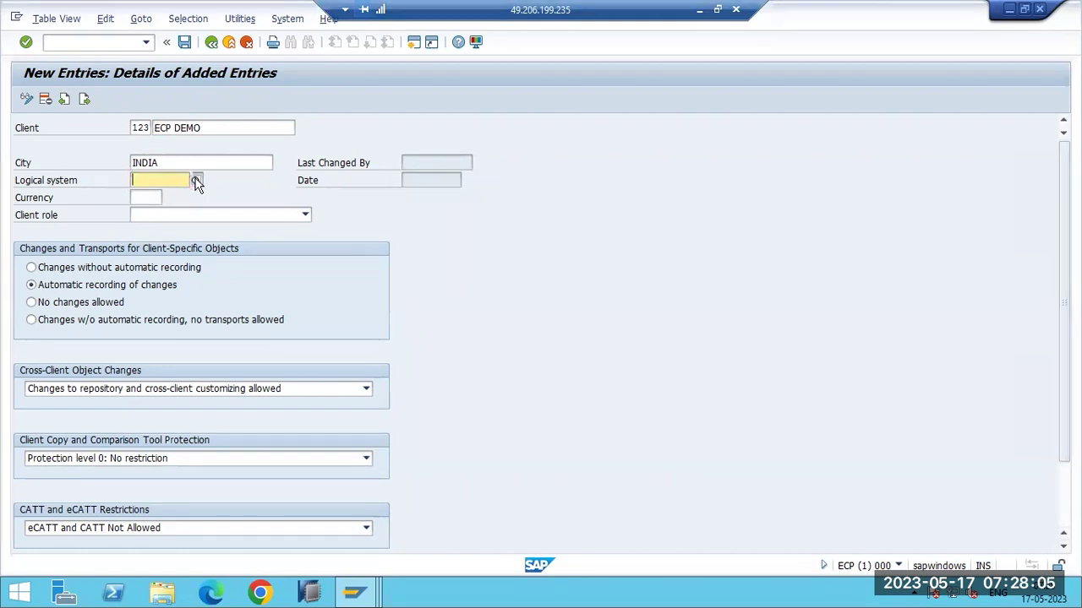
- Examine the IMG activities for creating a logical system from the value list, continuing without a project, and cancel back to the client 123 details
{"action": "left_click", "coordinate": [196, 180]}
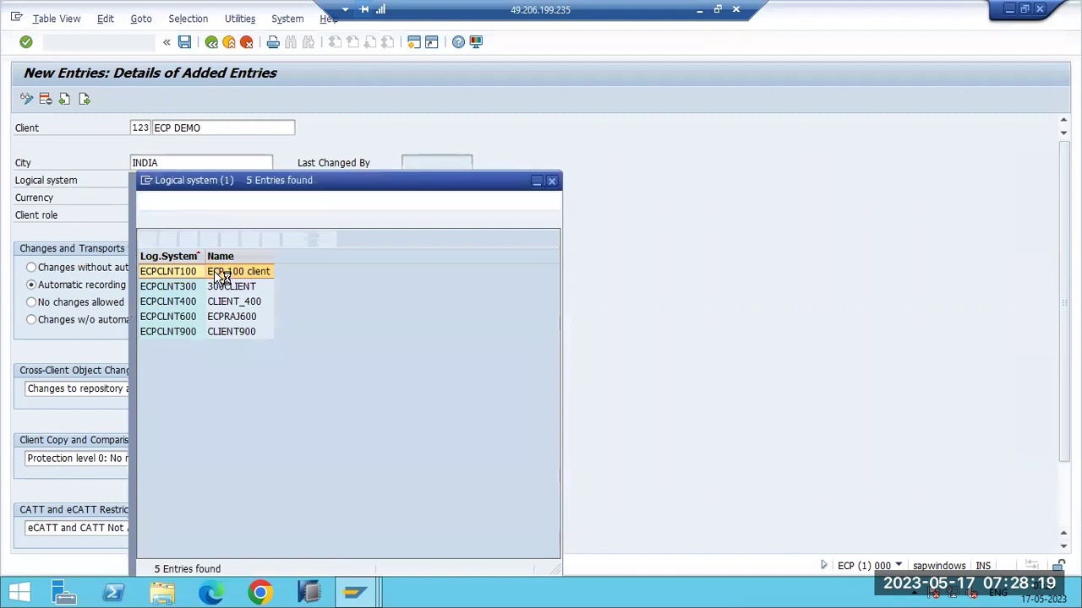
{"action": "left_click", "coordinate": [190, 239]}
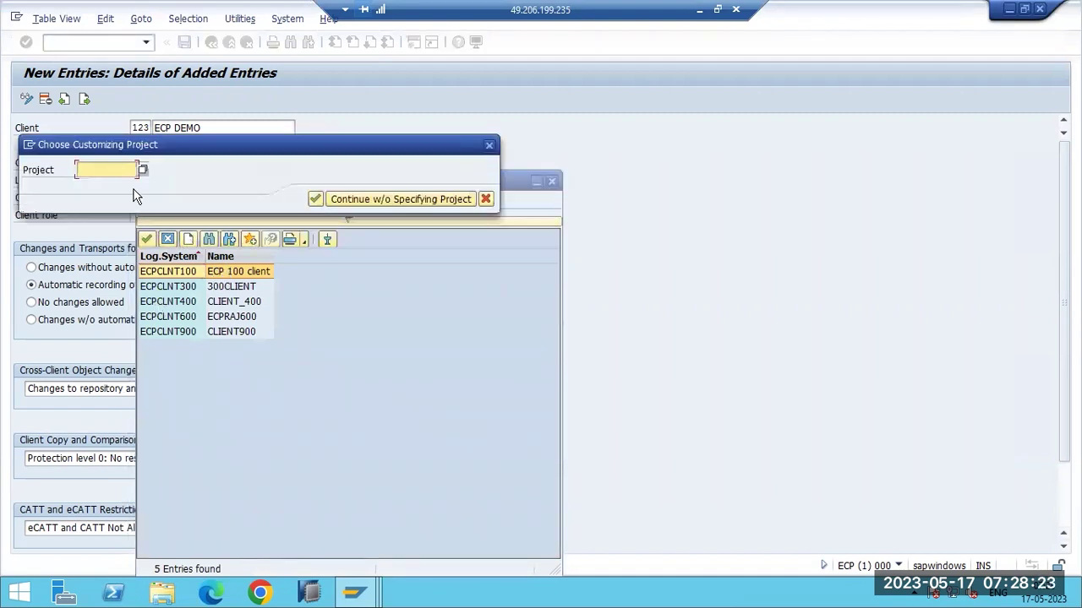
{"action": "left_click", "coordinate": [404, 199]}
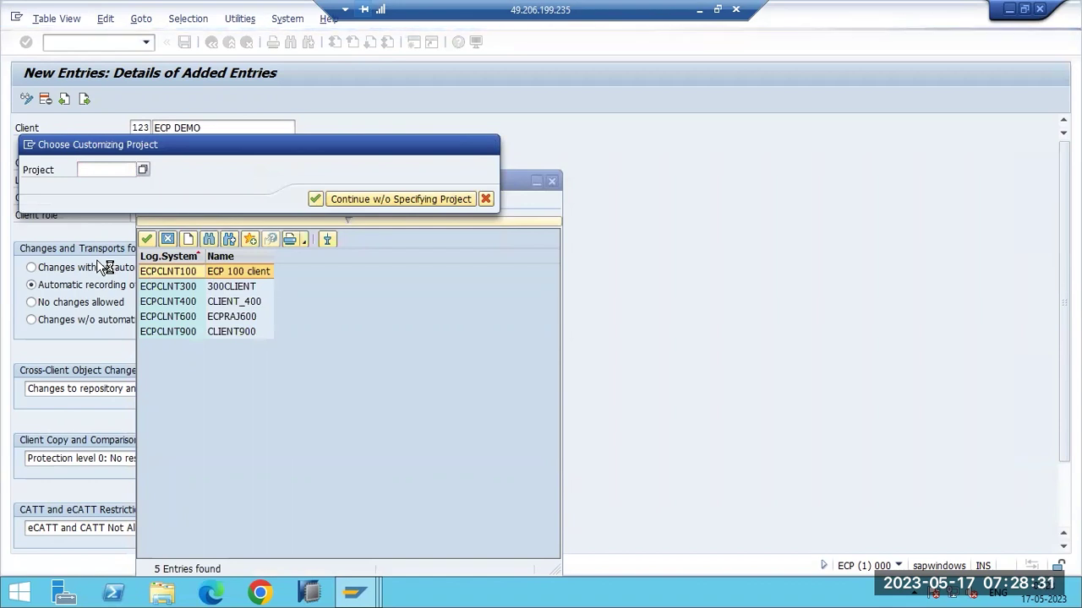
{"action": "scroll", "coordinate": [97, 260], "scroll_direction": "down", "scroll_amount": 1}
{"action": "scroll", "coordinate": [98, 261], "scroll_direction": "up", "scroll_amount": 1}
{"action": "scroll", "coordinate": [464, 433], "scroll_direction": "down", "scroll_amount": 2}
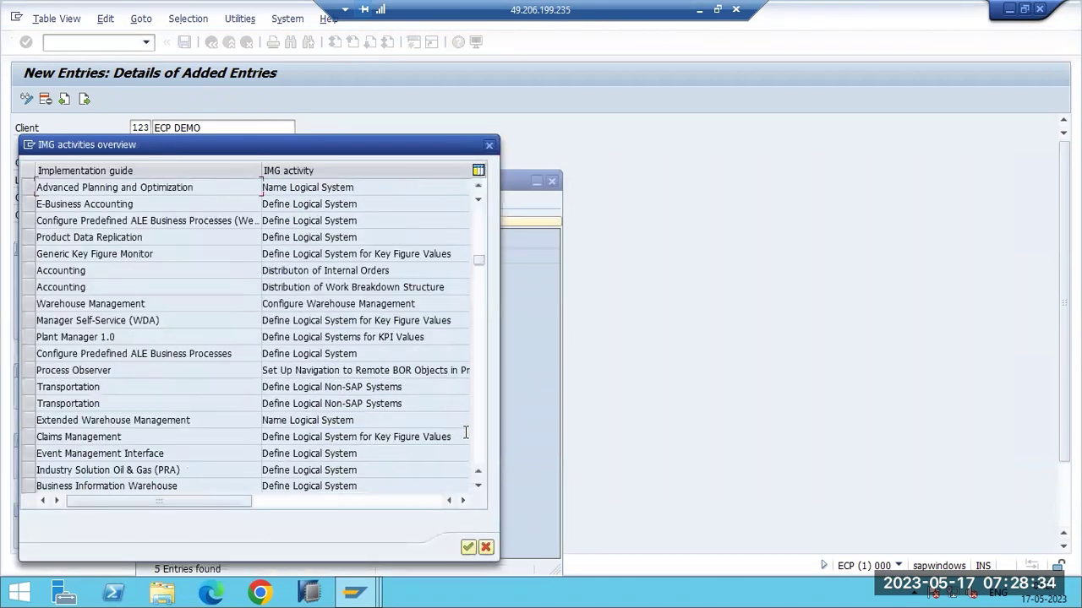
{"action": "left_click", "coordinate": [486, 547]}
{"action": "left_click", "coordinate": [550, 181]}
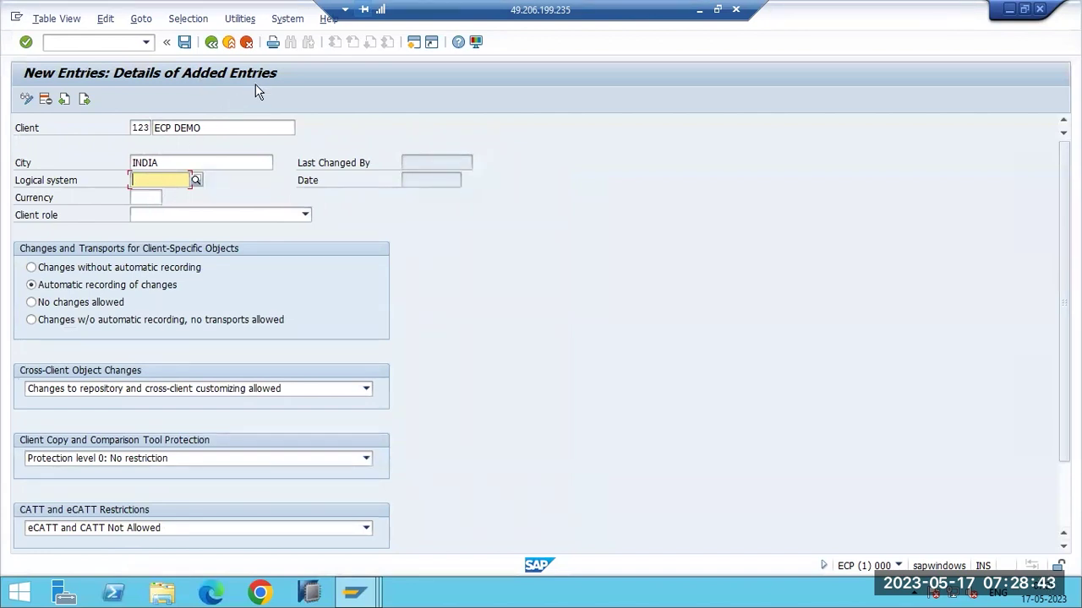
- Return to the clients overview, delete client 123 ECP DEMO and save the deletion
{"action": "key", "text": "F3"}
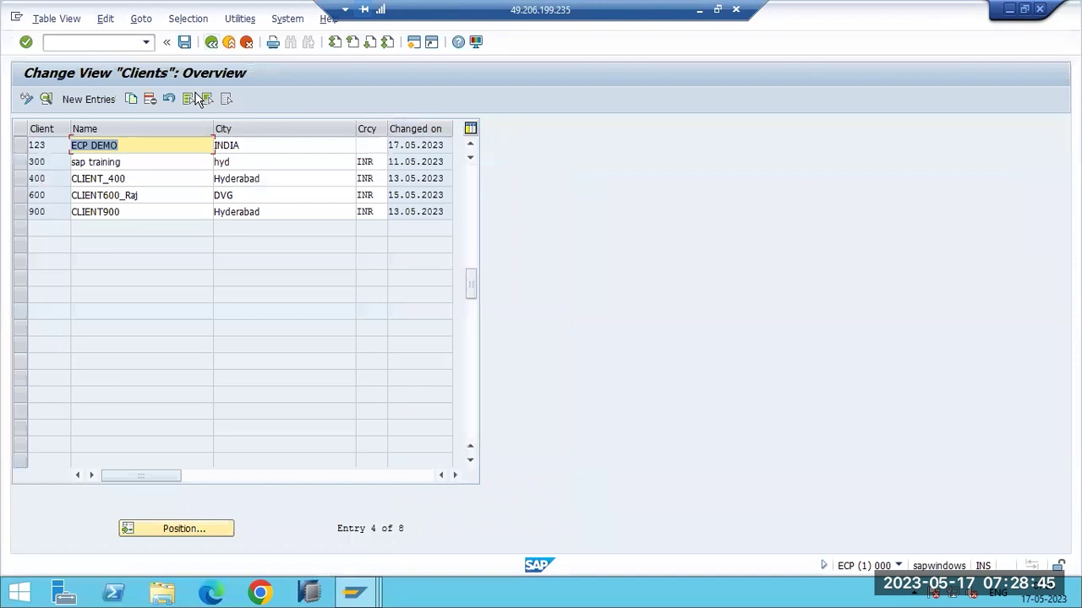
{"action": "left_click", "coordinate": [64, 44]}
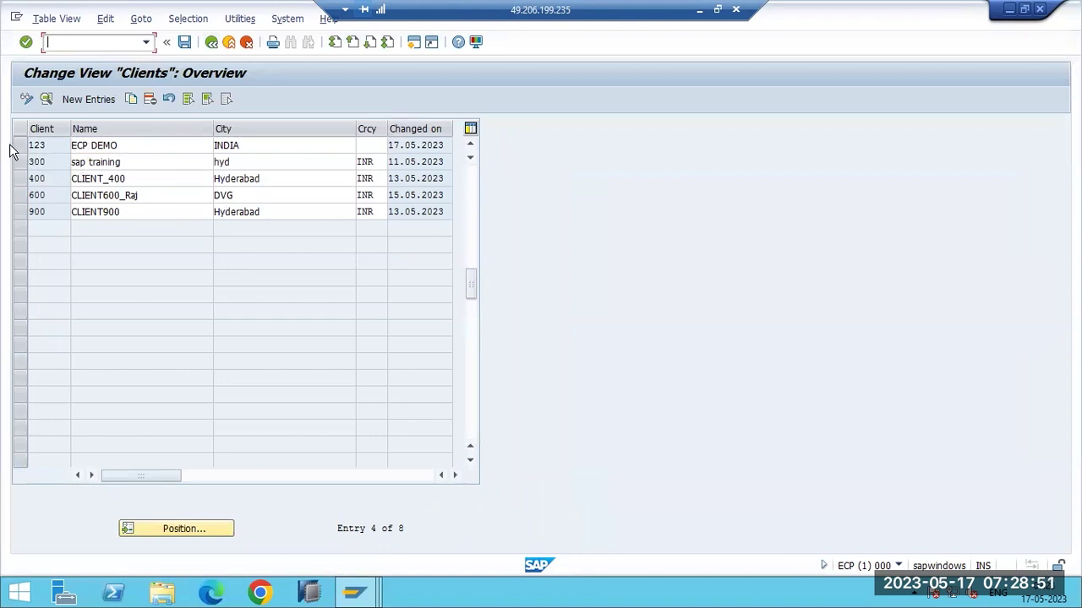
{"action": "left_click", "coordinate": [472, 197]}
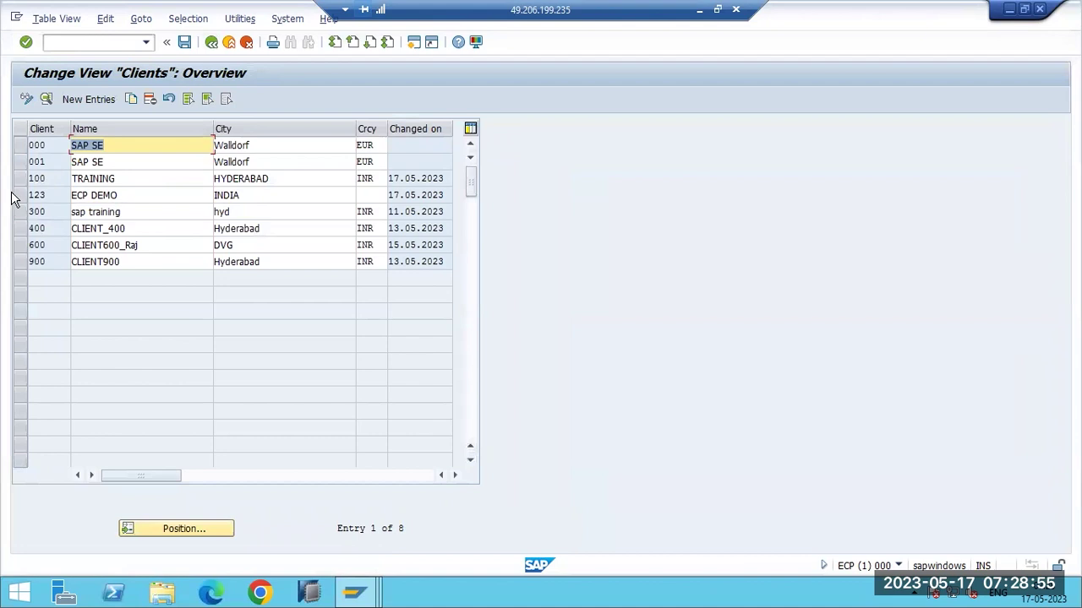
{"action": "left_click", "coordinate": [23, 195]}
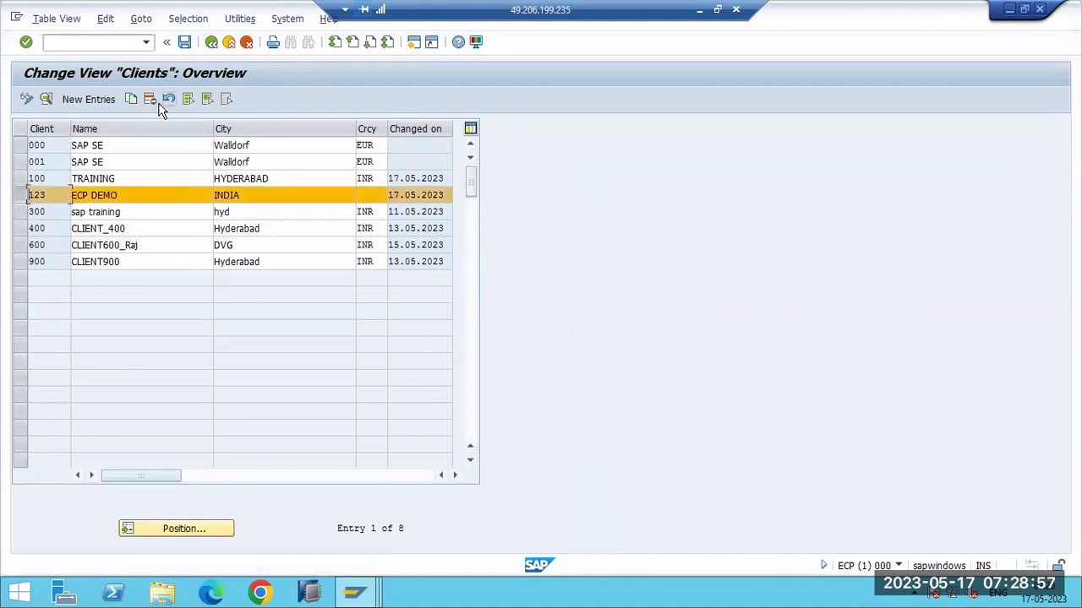
{"action": "left_click", "coordinate": [150, 98]}
{"action": "left_click", "coordinate": [184, 41]}
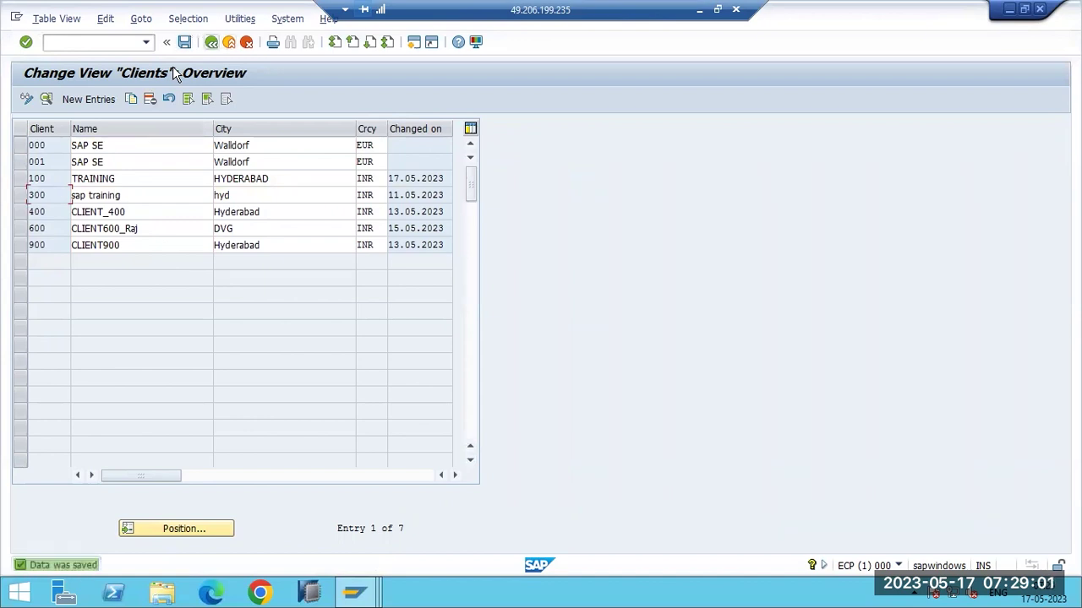
- Leave client maintenance, reopen transaction SCC4, display the details of client 100 and return to the clients overview
{"action": "key", "text": "F3"}
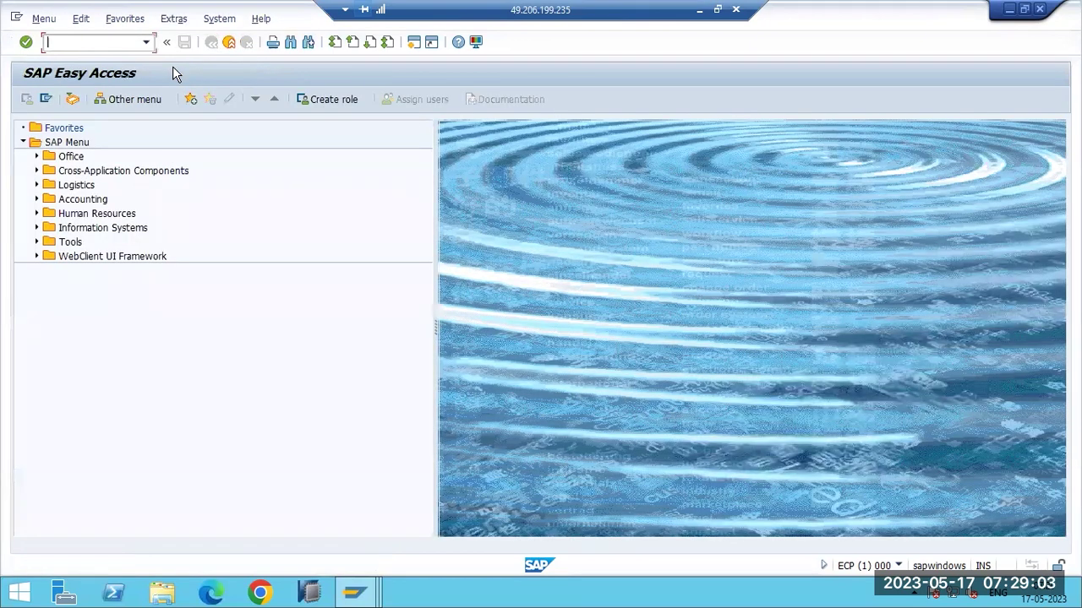
{"action": "type", "text": "scc4"}
{"action": "key", "text": "Return"}
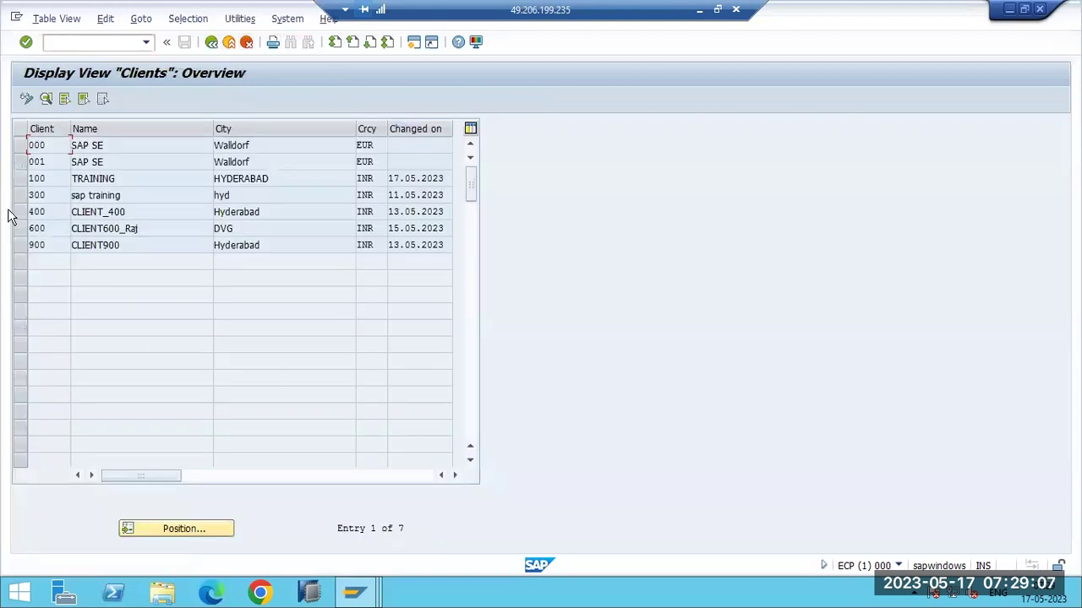
{"action": "double_click", "coordinate": [61, 184]}
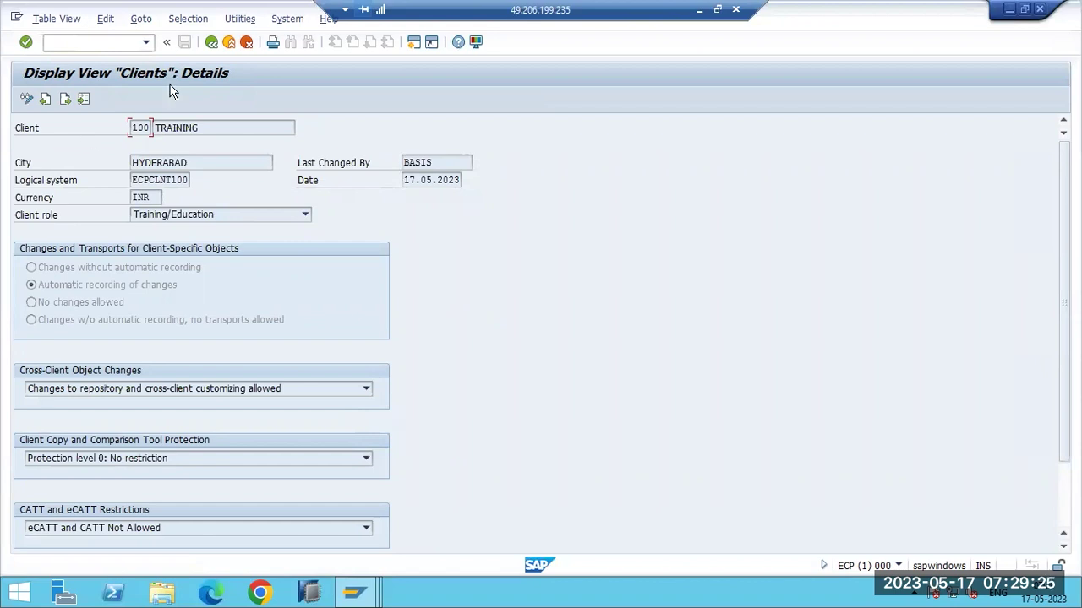
{"action": "left_click", "coordinate": [211, 42]}
{"action": "left_click", "coordinate": [138, 42]}
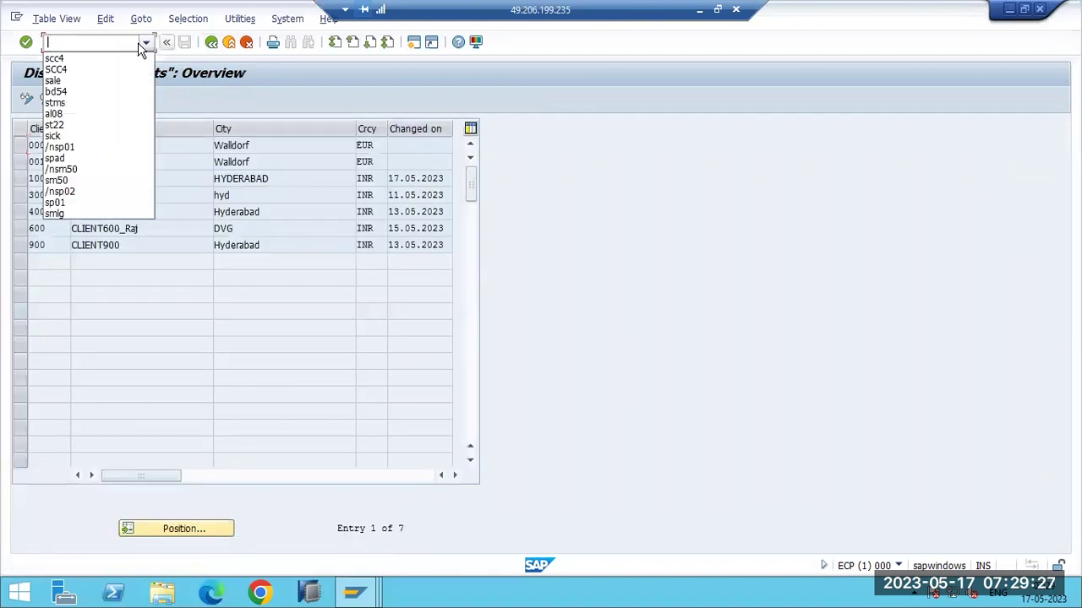
{"action": "left_click", "coordinate": [87, 272]}
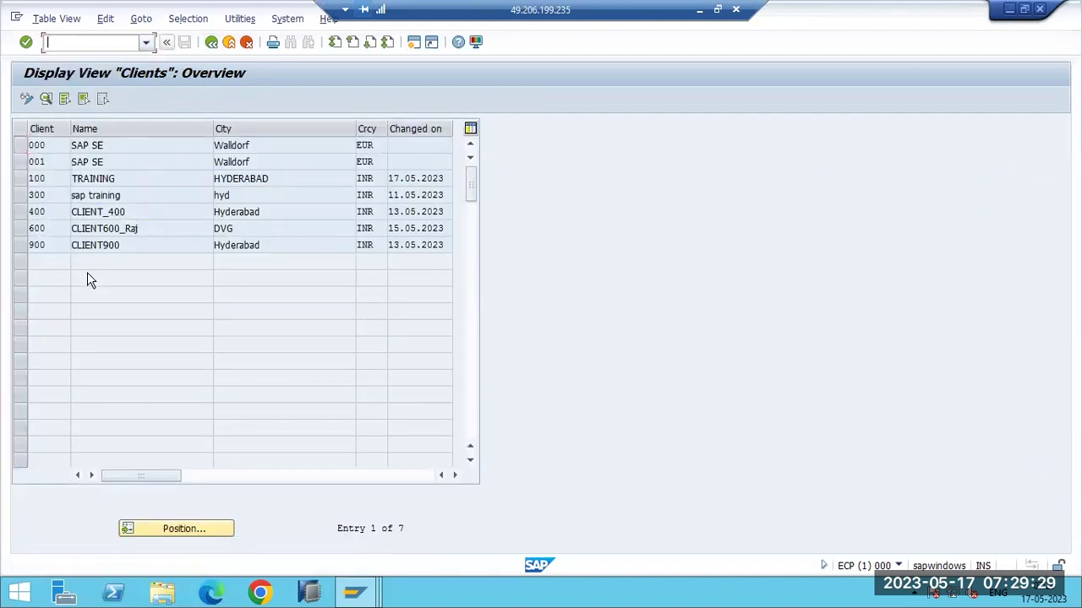
- Review client 100's details once more, highlight its description TRAINING and go back to the clients overview
{"action": "double_click", "coordinate": [37, 178]}
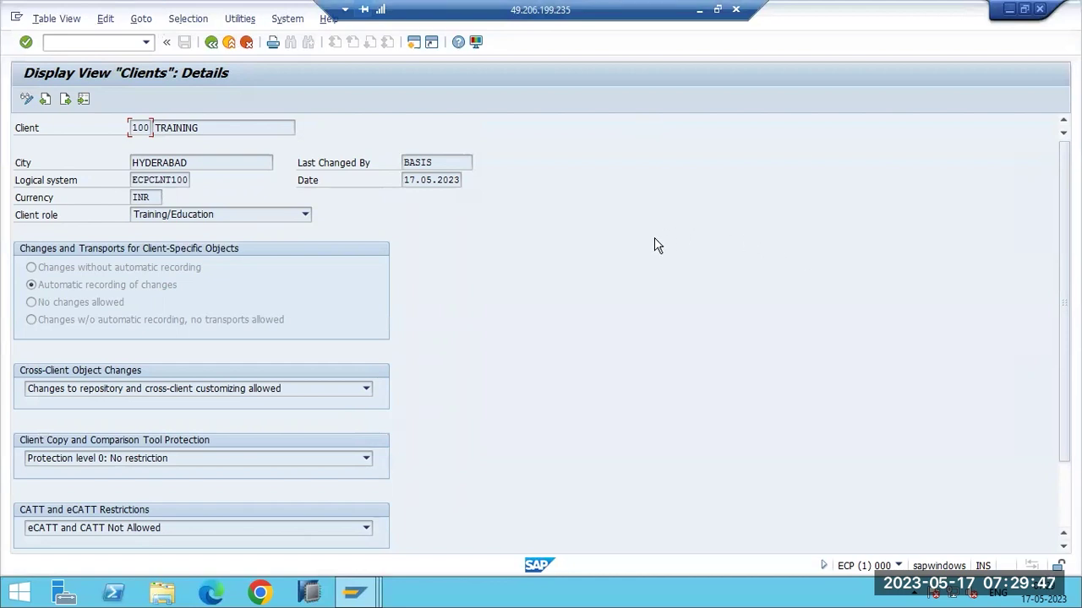
{"action": "left_click", "coordinate": [210, 128]}
{"action": "left_click_drag", "start_coordinate": [210, 127], "coordinate": [136, 128]}
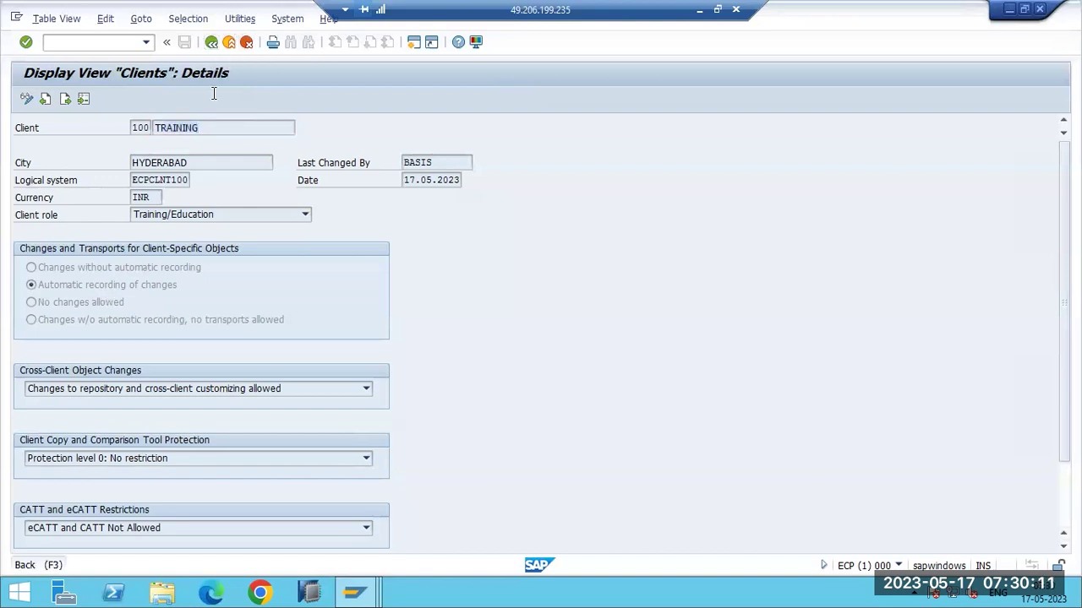
{"action": "key", "text": "F3"}
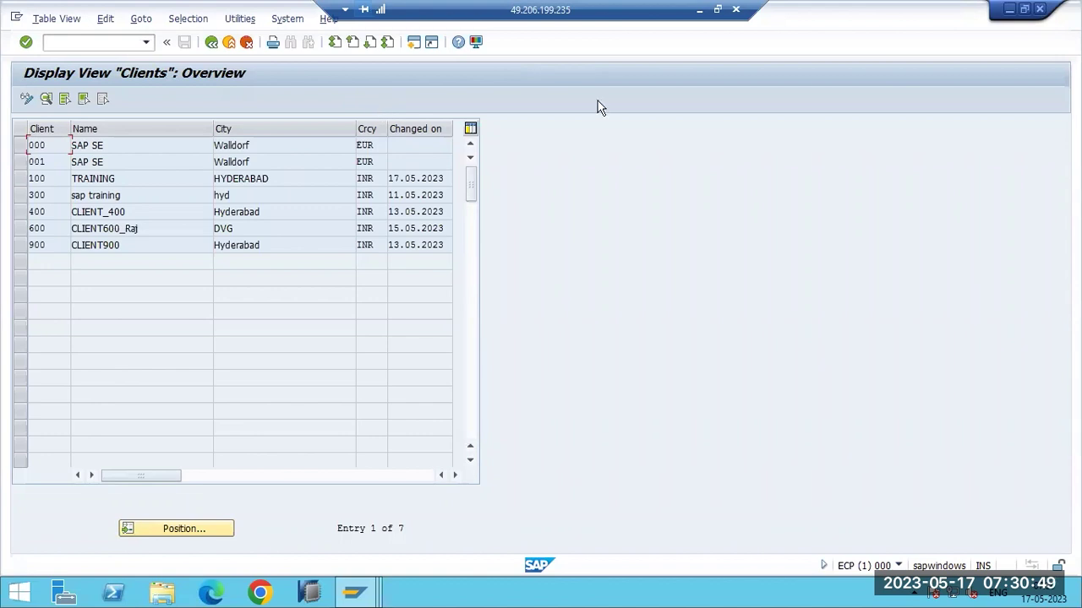
- Switch to Paint, underline SIDCLNTNNN and draw a line beside each of ECPCLNT100, ECPCLNT000 and ECDCLNT100
{"action": "left_click", "coordinate": [699, 9]}
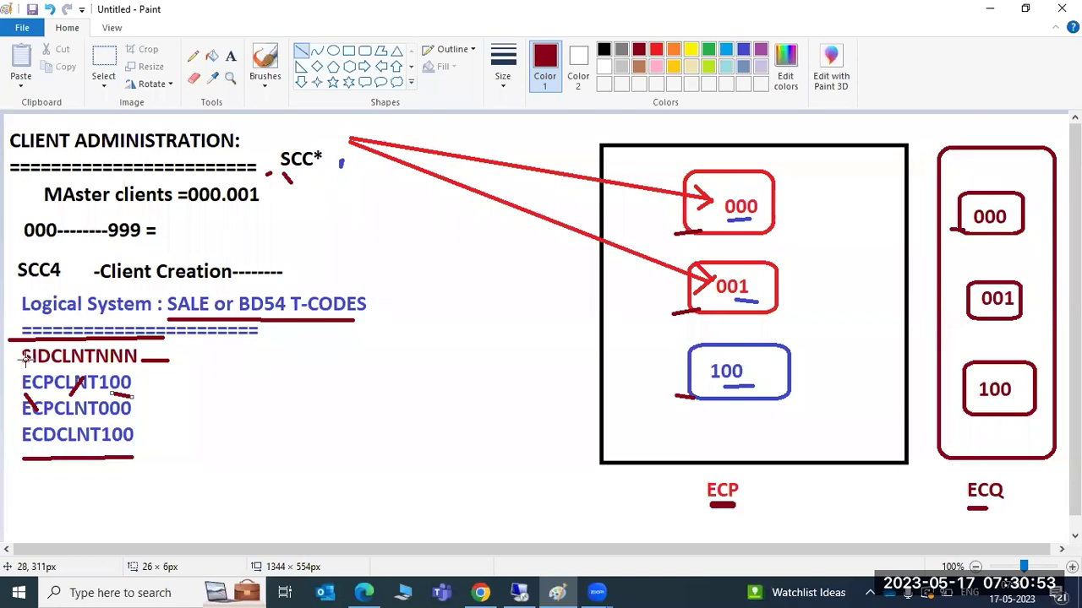
{"action": "left_click_drag", "start_coordinate": [22, 365], "coordinate": [166, 362]}
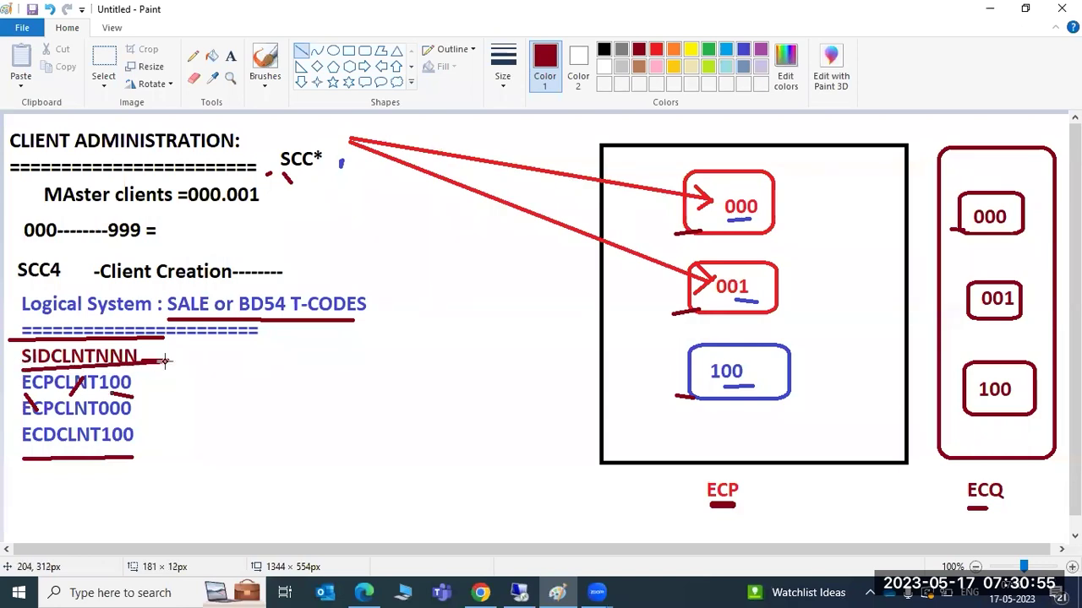
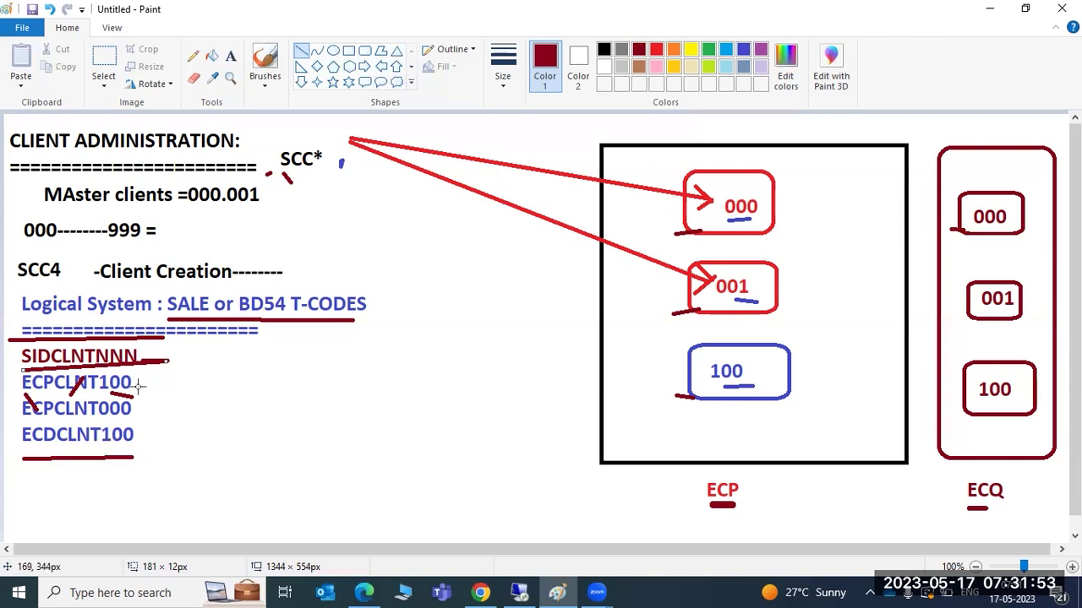
{"action": "mouse_move", "coordinate": [138, 385]}
{"action": "left_mouse_down"}
{"action": "mouse_move", "coordinate": [365, 376]}
{"action": "mouse_move", "coordinate": [396, 365]}
{"action": "left_mouse_up"}
{"action": "left_click_drag", "start_coordinate": [137, 414], "coordinate": [355, 386]}
{"action": "left_click_drag", "start_coordinate": [142, 440], "coordinate": [382, 416]}
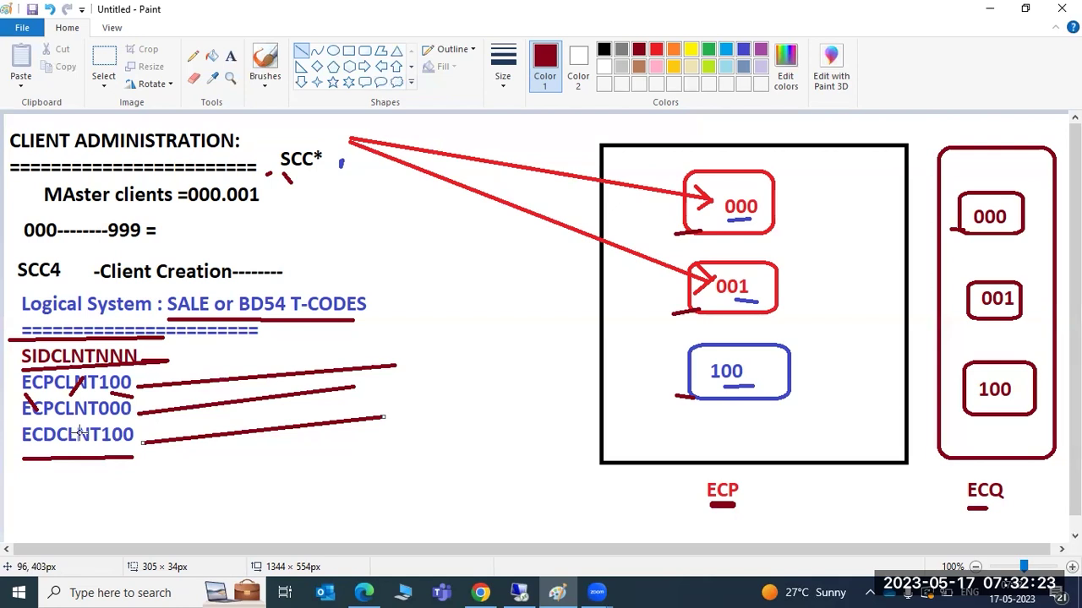
- Undo the drawing back until only the client administration heading, the master clients line and the 000--------999 line remain
{"action": "key", "text": "ctrl+z"}
{"action": "key", "text": "ctrl+z"}
{"action": "key", "text": "ctrl+z"}
{"action": "key", "text": "ctrl+z"}
{"action": "key", "text": "ctrl+z"}
{"action": "key", "text": "ctrl+z"}
{"action": "key", "text": "ctrl+z"}
{"action": "key", "text": "ctrl+z"}
{"action": "key", "text": "ctrl+z"}
{"action": "key", "text": "ctrl+z"}
{"action": "key", "text": "ctrl+z"}
{"action": "key", "text": "ctrl+z"}
{"action": "key", "text": "ctrl+z"}
{"action": "key", "text": "ctrl+z"}
{"action": "key", "text": "ctrl+z"}
{"action": "key", "text": "ctrl+z"}
{"action": "key", "text": "ctrl+z"}
{"action": "key", "text": "ctrl+z"}
{"action": "key", "text": "ctrl+z"}
{"action": "key", "text": "ctrl+z"}
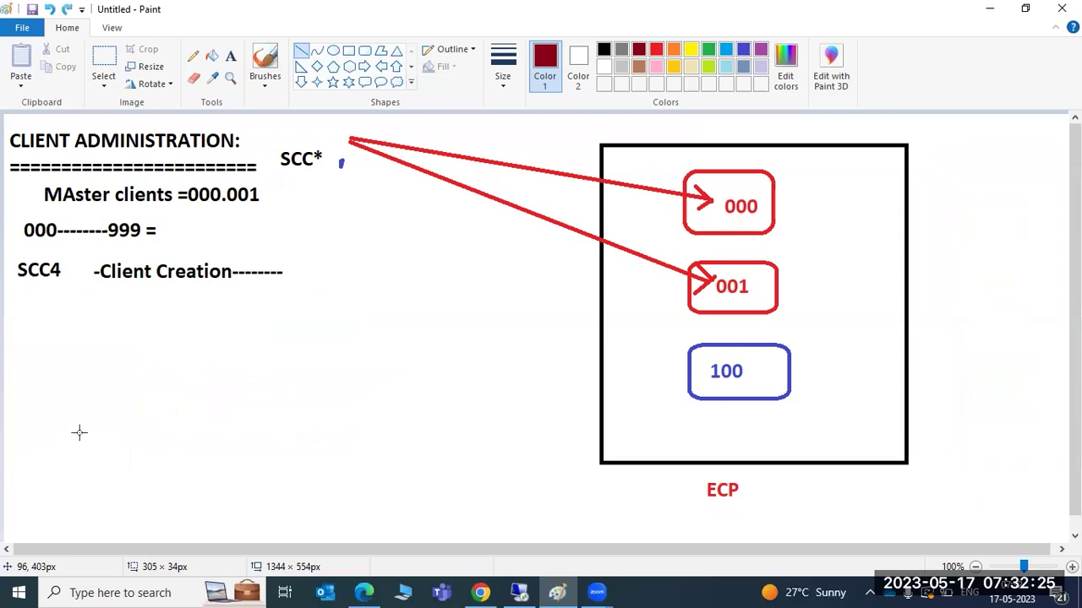
{"action": "key", "text": "ctrl+z"}
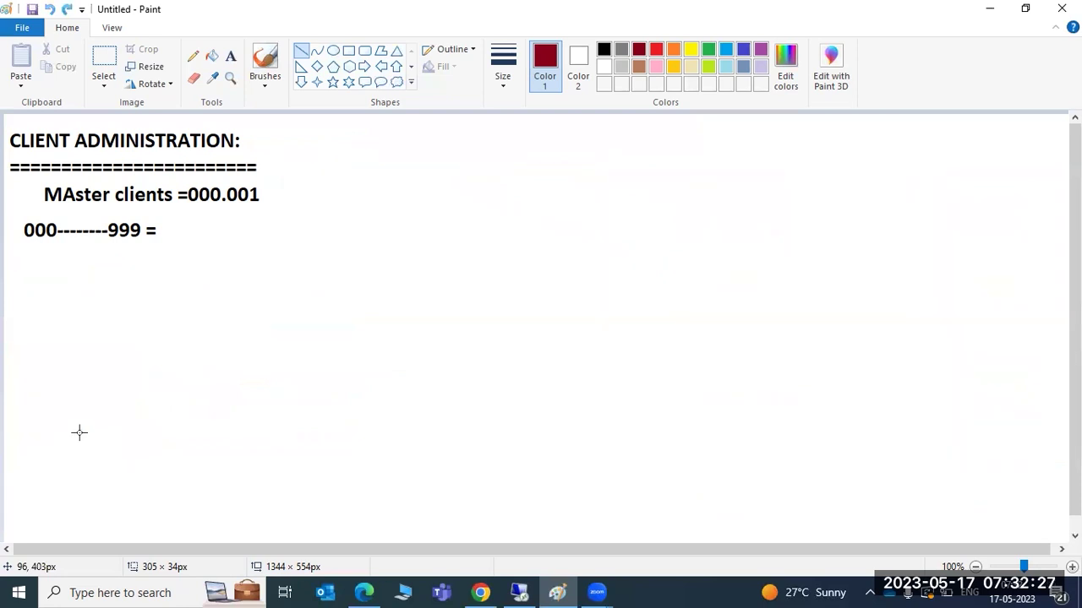
- Add the dark red text "100 -TRAINING -" below the 000--------999 line and open an empty text box about 764 × 440 px beside the notes
{"action": "left_click", "coordinate": [230, 56]}
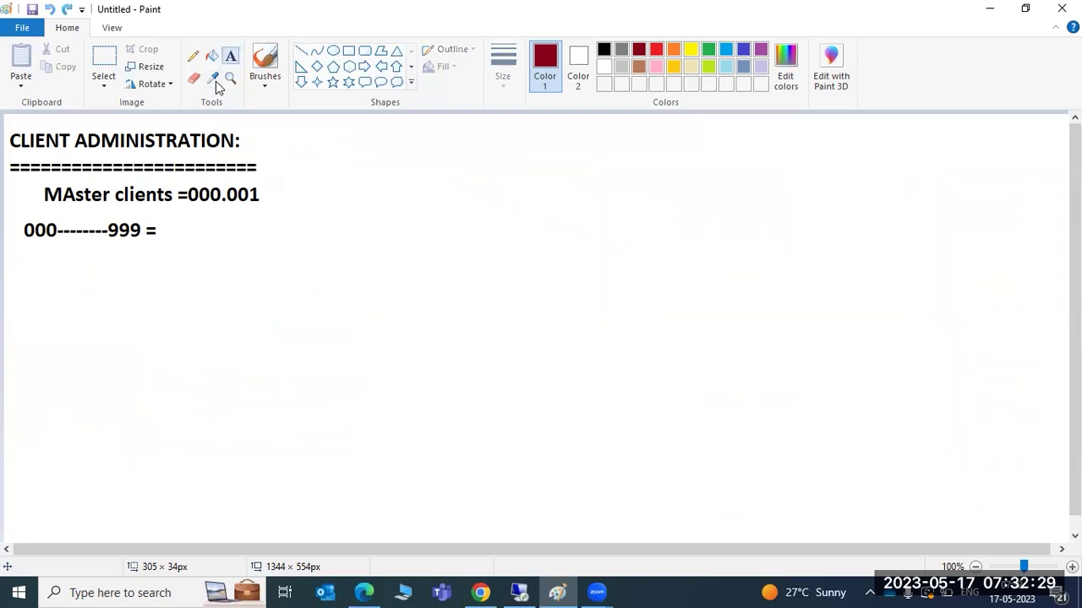
{"action": "left_click_drag", "start_coordinate": [18, 256], "coordinate": [818, 319]}
{"action": "type", "text": "100 -TRAINING -"}
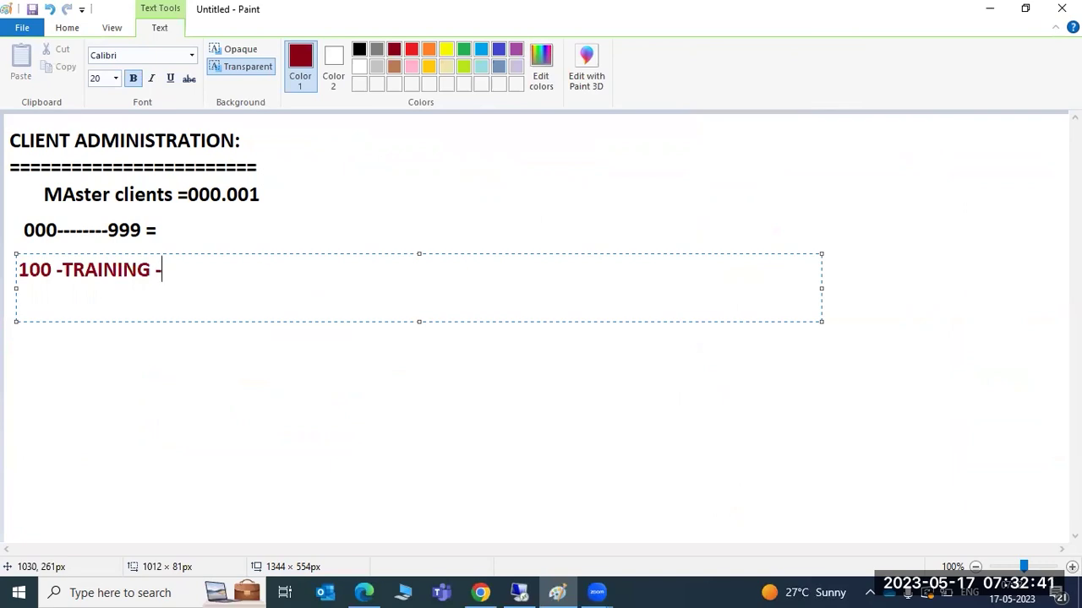
{"action": "left_click", "coordinate": [99, 385]}
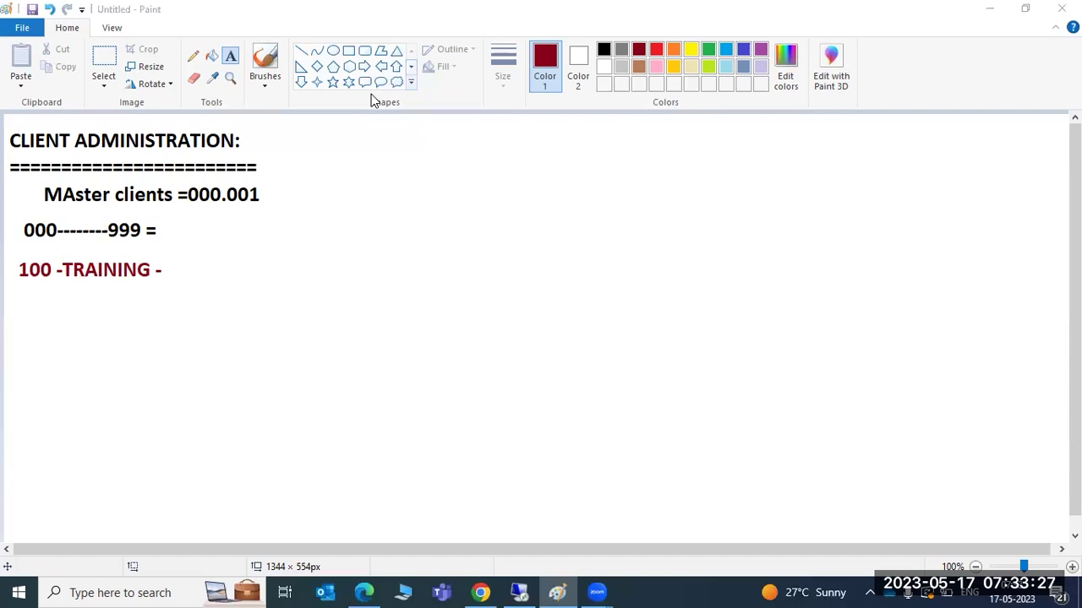
{"action": "mouse_move", "coordinate": [328, 141]}
{"action": "left_mouse_down"}
{"action": "mouse_move", "coordinate": [496, 410]}
{"action": "mouse_move", "coordinate": [884, 509]}
{"action": "mouse_move", "coordinate": [933, 491]}
{"action": "left_mouse_up"}
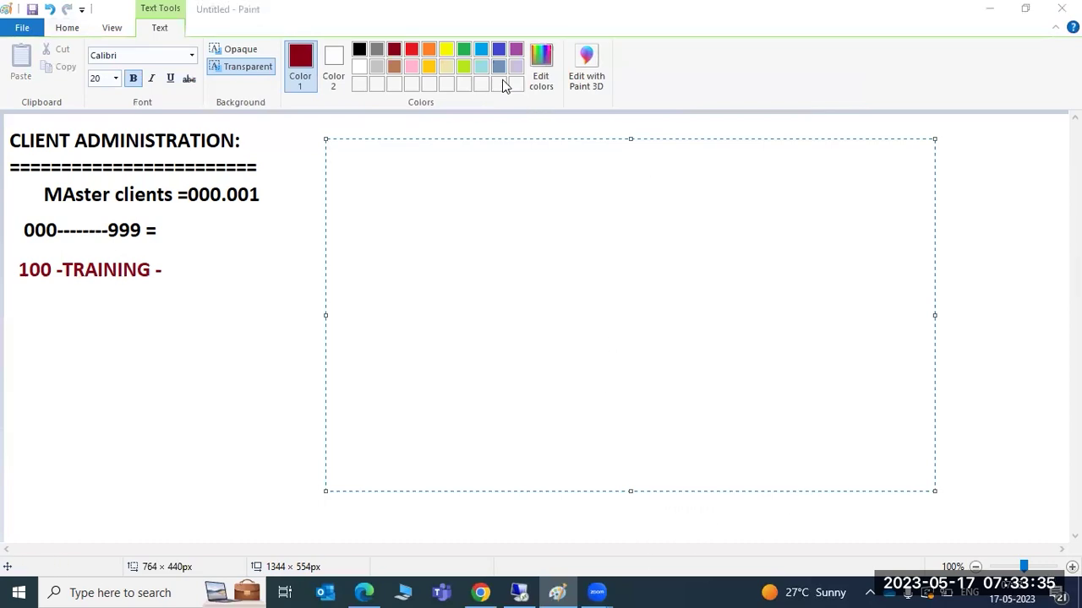
- Switch to the remote SAP session, restart SCC4 with /nscc4 and open client 300's details in change mode, accepting the cross-client caution
{"action": "left_click", "coordinate": [519, 592]}
{"action": "left_click", "coordinate": [74, 46]}
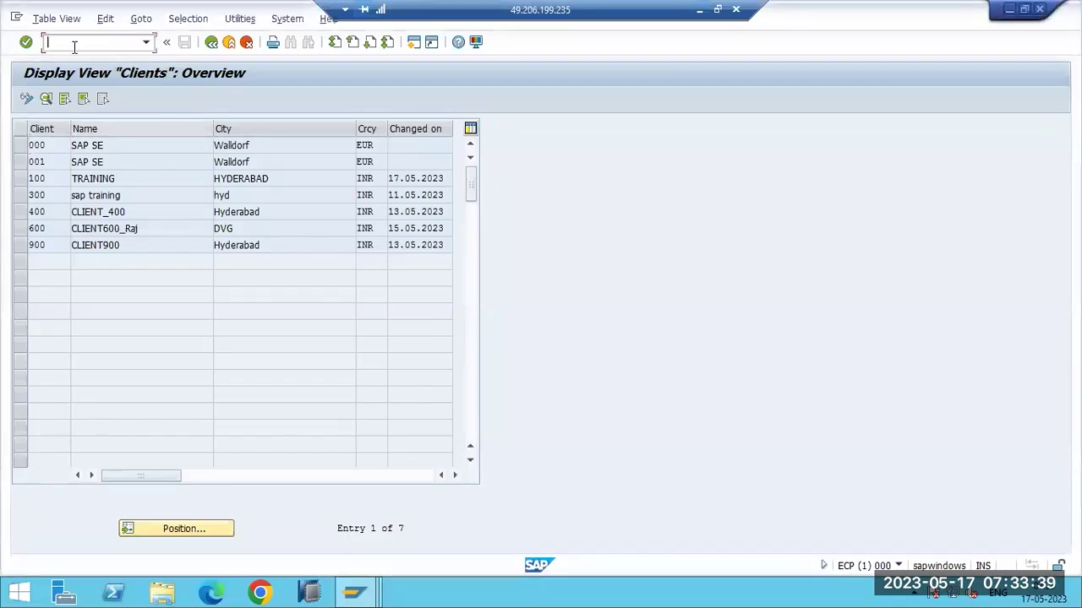
{"action": "type", "text": "/nscc4"}
{"action": "key", "text": "Return"}
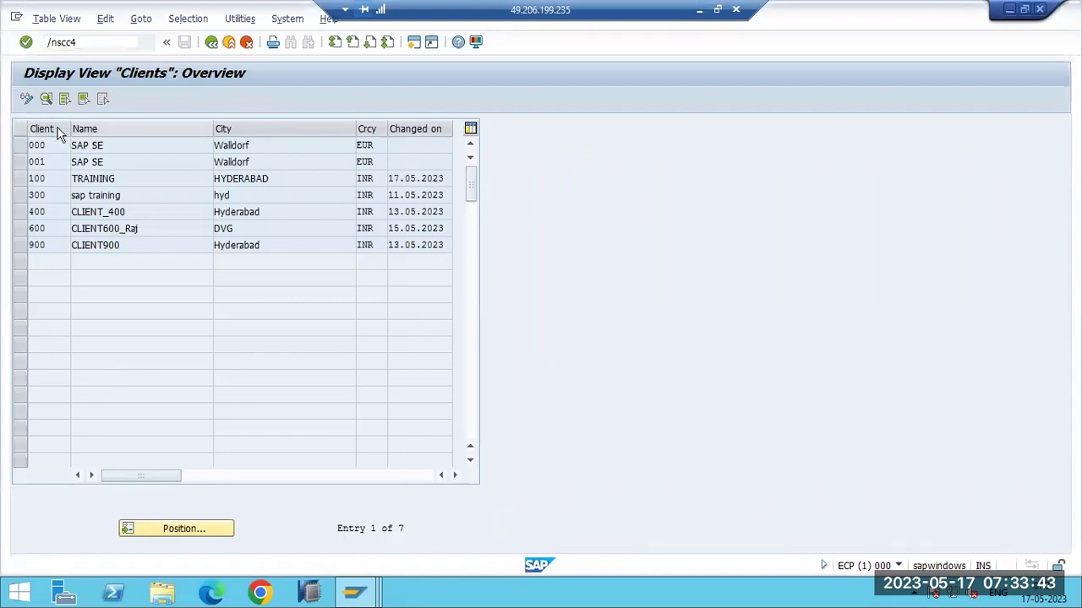
{"action": "double_click", "coordinate": [49, 196]}
{"action": "left_click", "coordinate": [26, 99]}
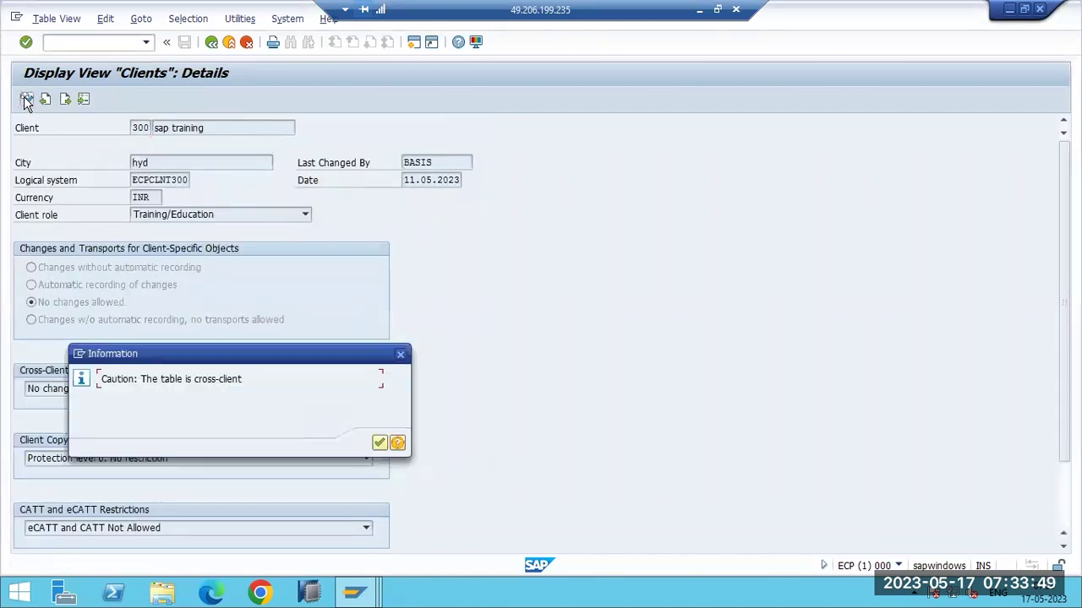
{"action": "left_click", "coordinate": [379, 441]}
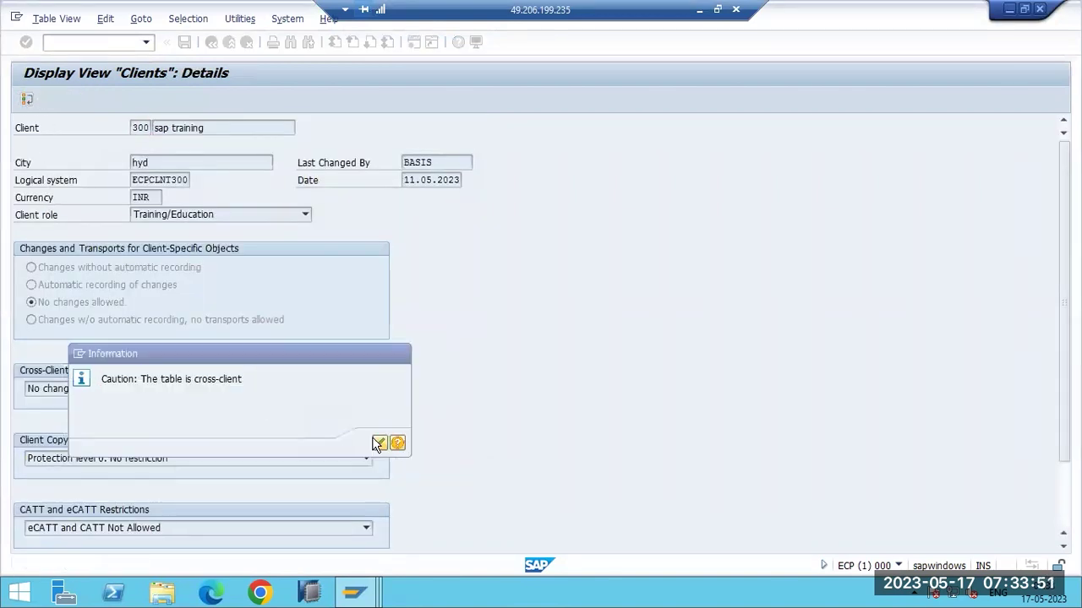
{"action": "double_click", "coordinate": [49, 195]}
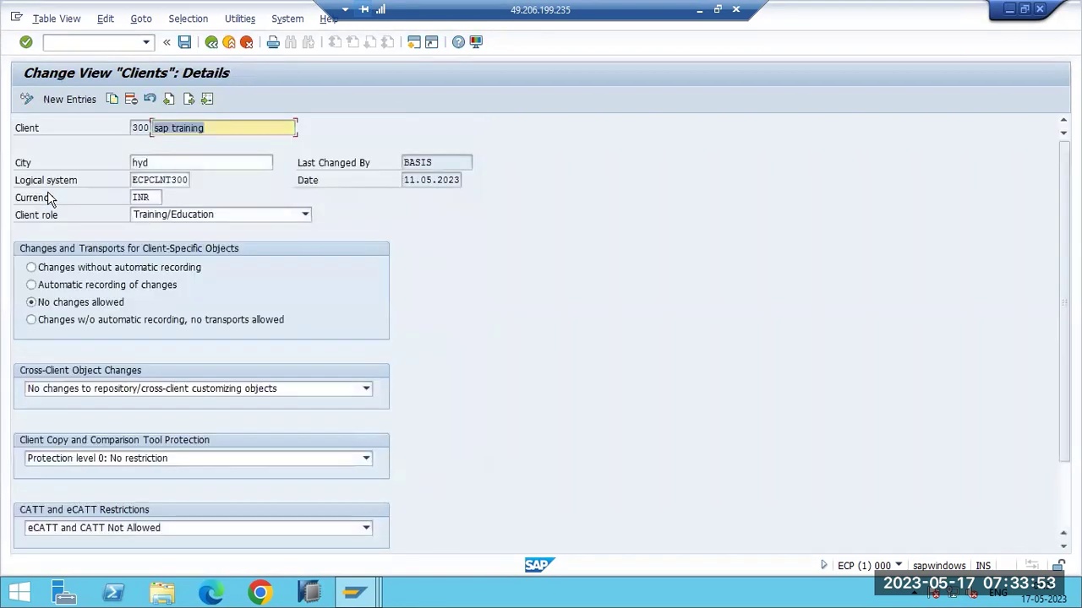
- Set client 300 to Automatic recording of changes and its cross-client object changes to Changes to repository and cross-client customizing allowed
{"action": "left_click", "coordinate": [31, 285]}
{"action": "left_click", "coordinate": [65, 388]}
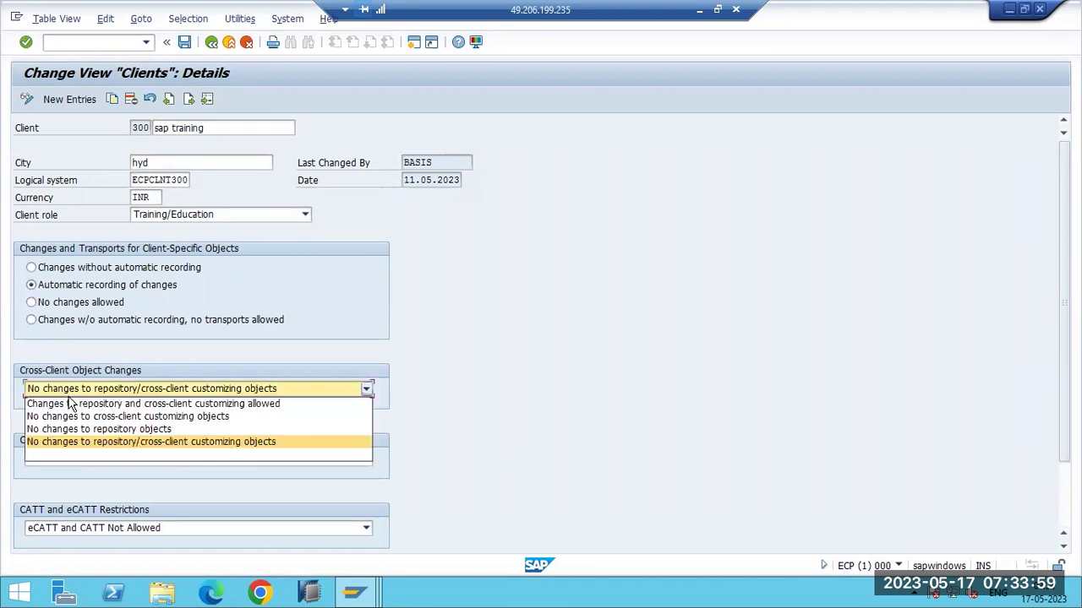
{"action": "left_click", "coordinate": [73, 405]}
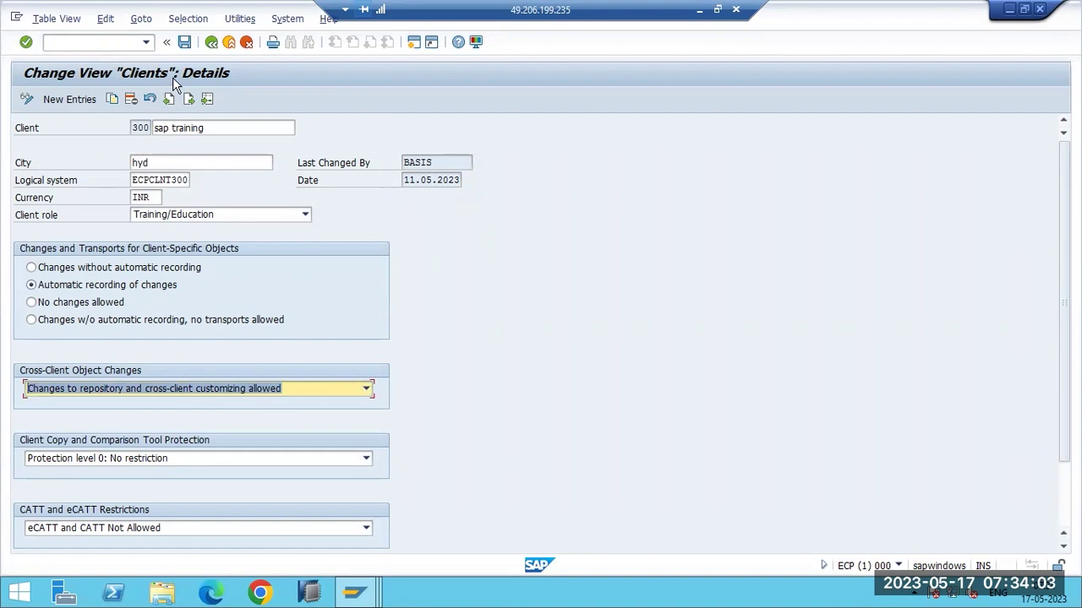
- Save client 300's settings, then restrict it to No changes allowed and No changes to repository/cross-client customizing objects and return to the overview
{"action": "key", "text": "Return"}
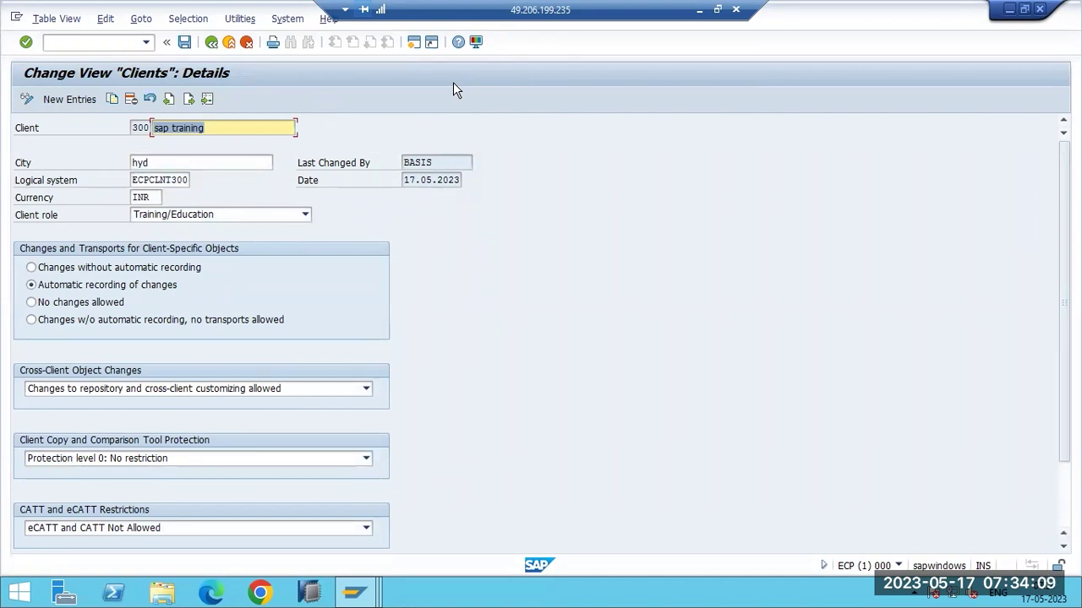
{"action": "left_click", "coordinate": [178, 44]}
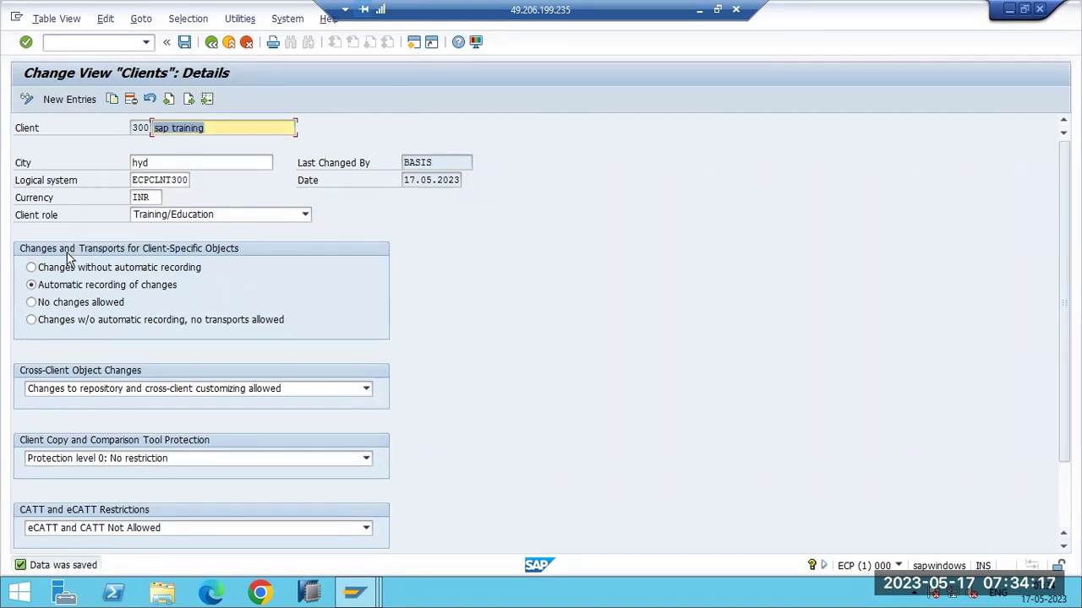
{"action": "left_click", "coordinate": [52, 304]}
{"action": "left_click", "coordinate": [60, 390]}
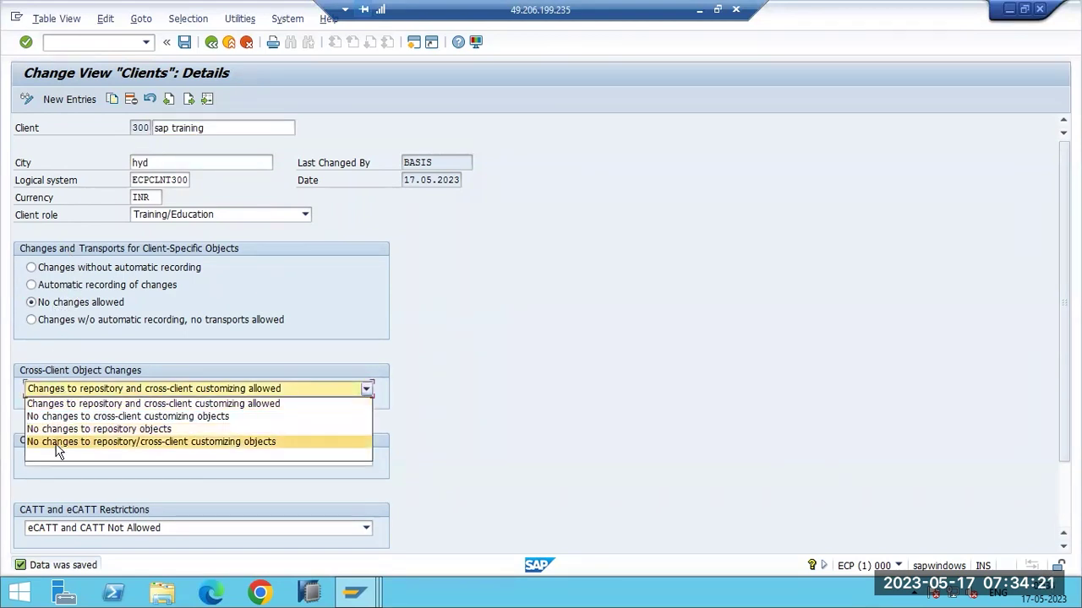
{"action": "left_click", "coordinate": [55, 442]}
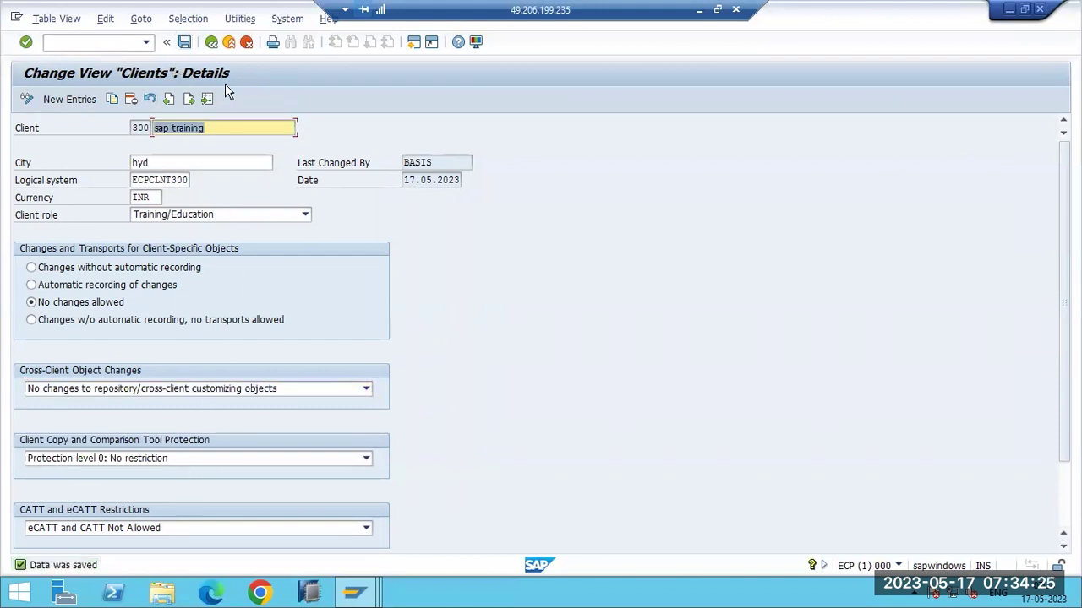
{"action": "key", "text": "F3"}
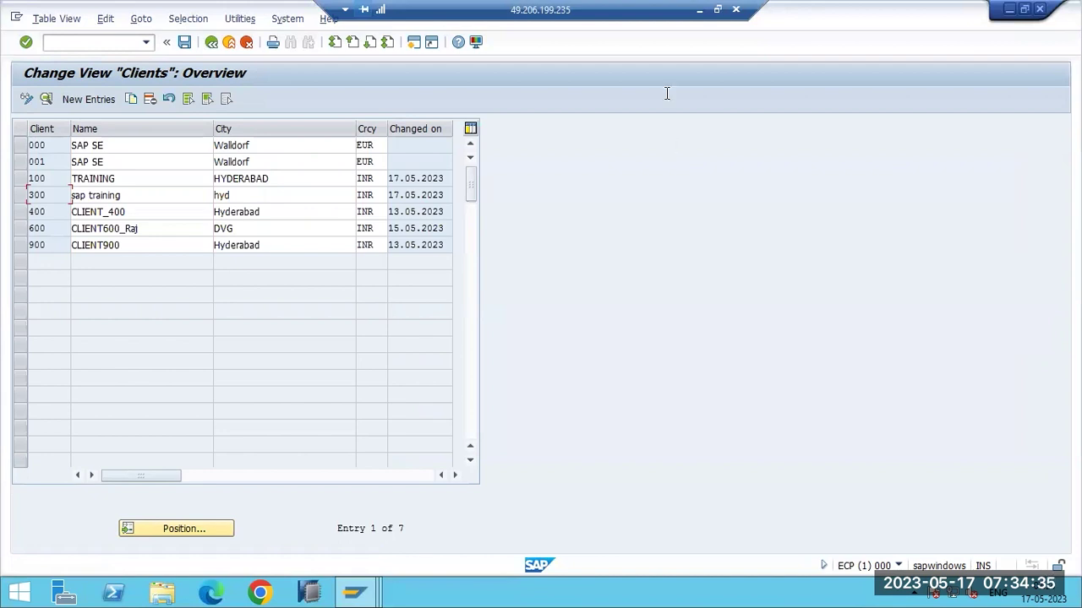
- Switch to Paint and draw three dark red rounded rectangles beside the notes: a small one, a wide one below and a medium one beneath
{"action": "left_click", "coordinate": [698, 16]}
{"action": "left_click", "coordinate": [227, 296]}
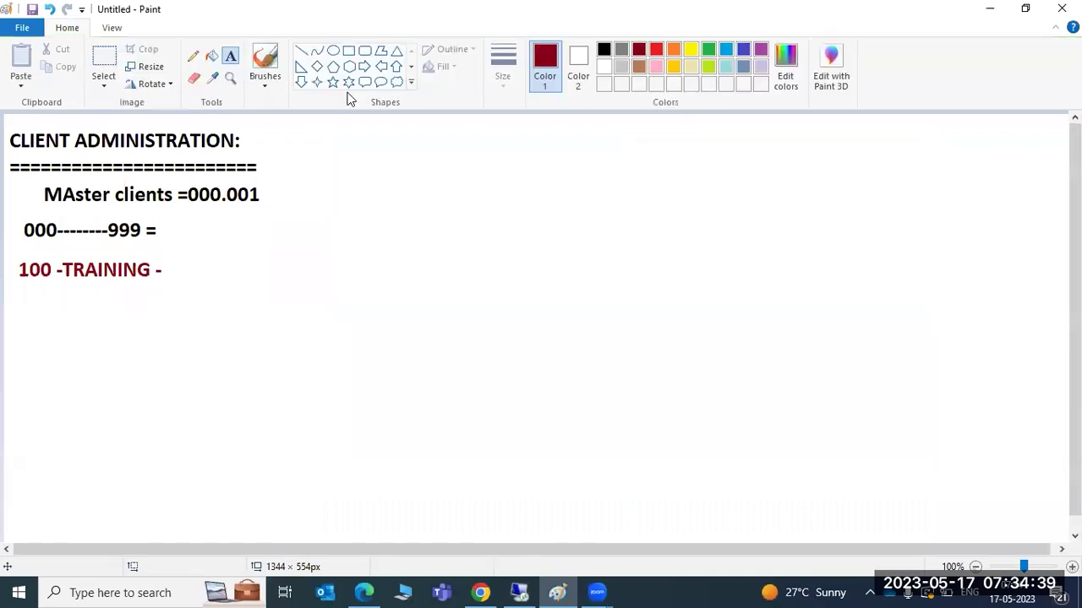
{"action": "left_click", "coordinate": [364, 50]}
{"action": "left_click_drag", "start_coordinate": [612, 124], "coordinate": [676, 162]}
{"action": "left_click_drag", "start_coordinate": [437, 205], "coordinate": [853, 371]}
{"action": "left_click_drag", "start_coordinate": [614, 437], "coordinate": [720, 530]}
{"action": "left_click", "coordinate": [515, 440]}
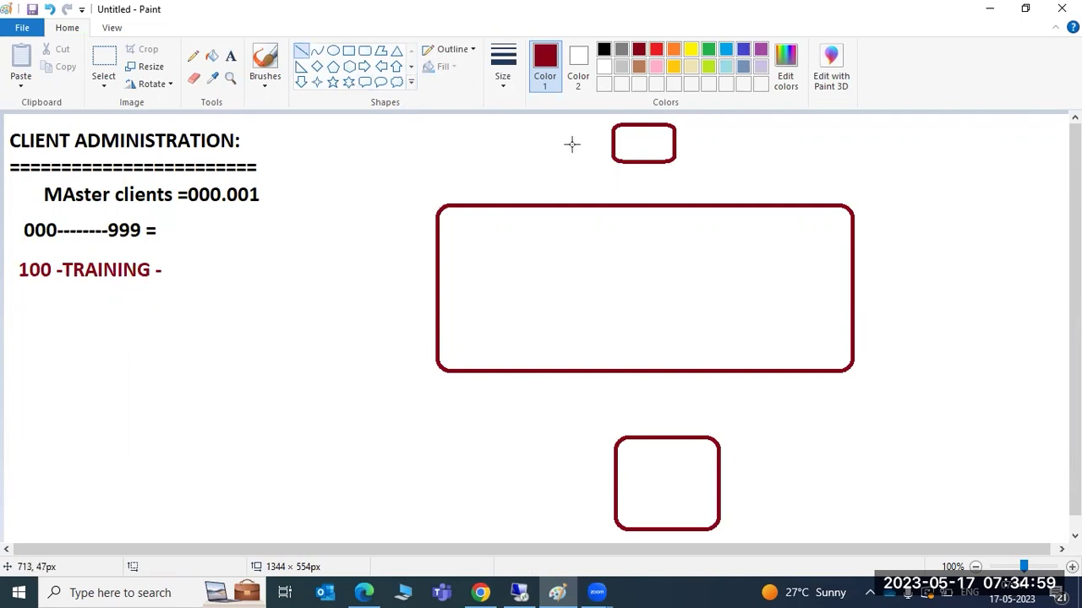
- Draw a line linking the small box to the wide box and a row of short slanted strokes inside the wide box
{"action": "left_click_drag", "start_coordinate": [630, 142], "coordinate": [625, 208]}
{"action": "mouse_move", "coordinate": [507, 251]}
{"action": "left_mouse_down"}
{"action": "mouse_move", "coordinate": [531, 269]}
{"action": "mouse_move", "coordinate": [583, 258]}
{"action": "mouse_move", "coordinate": [593, 269]}
{"action": "left_mouse_up"}
{"action": "left_click_drag", "start_coordinate": [605, 257], "coordinate": [623, 265]}
{"action": "left_click_drag", "start_coordinate": [674, 260], "coordinate": [688, 264]}
{"action": "left_click_drag", "start_coordinate": [759, 246], "coordinate": [794, 273]}
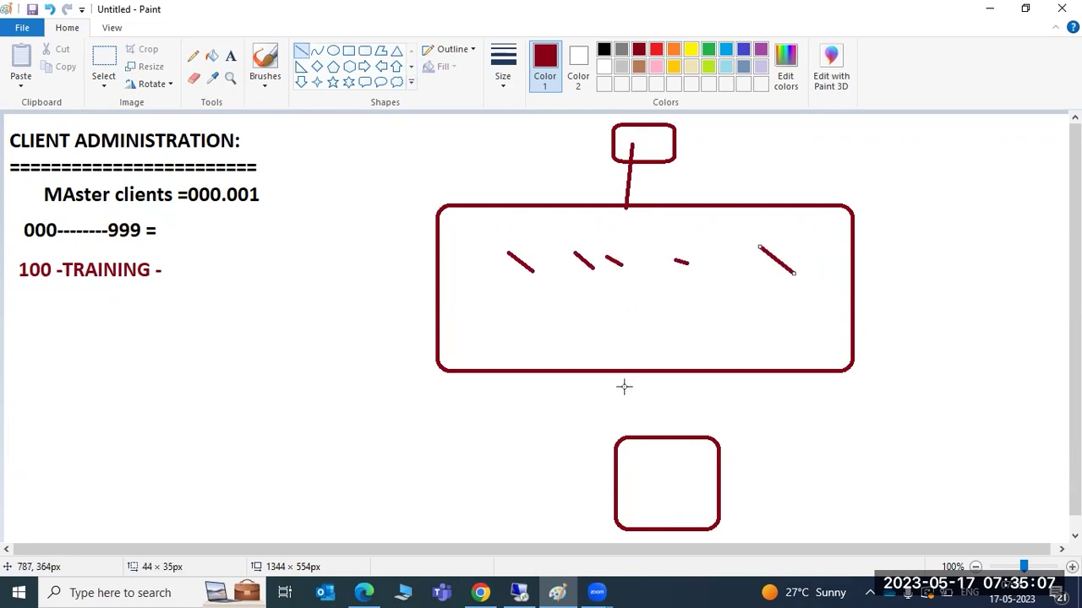
- Draw a line from the wide box into the lower box and add short marks at its end and on both boxes' upper edges
{"action": "left_click_drag", "start_coordinate": [620, 336], "coordinate": [661, 456]}
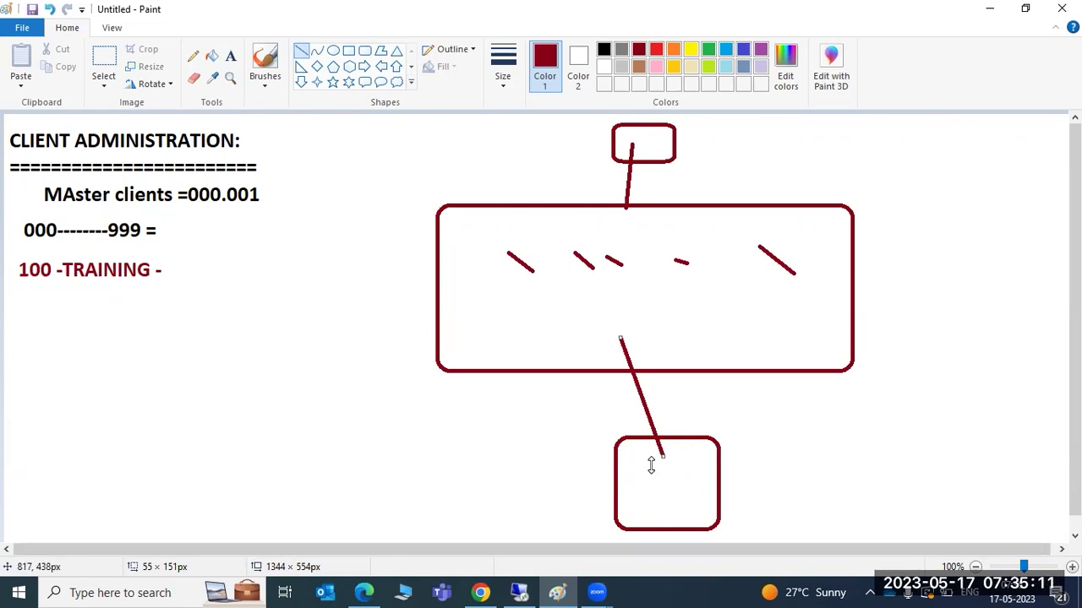
{"action": "left_click_drag", "start_coordinate": [645, 461], "coordinate": [673, 454]}
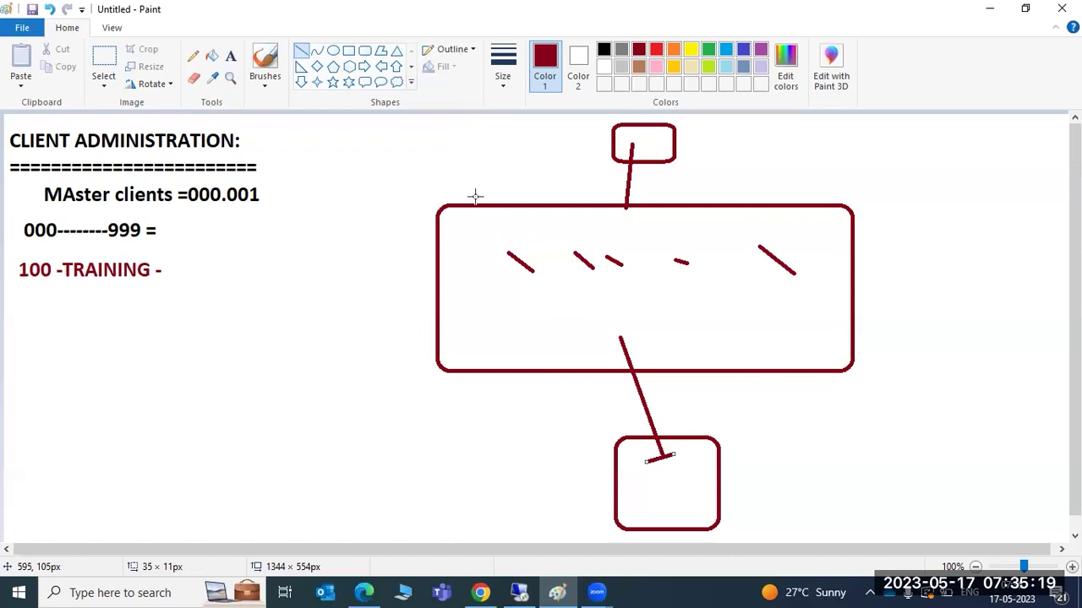
{"action": "left_click_drag", "start_coordinate": [476, 203], "coordinate": [512, 202]}
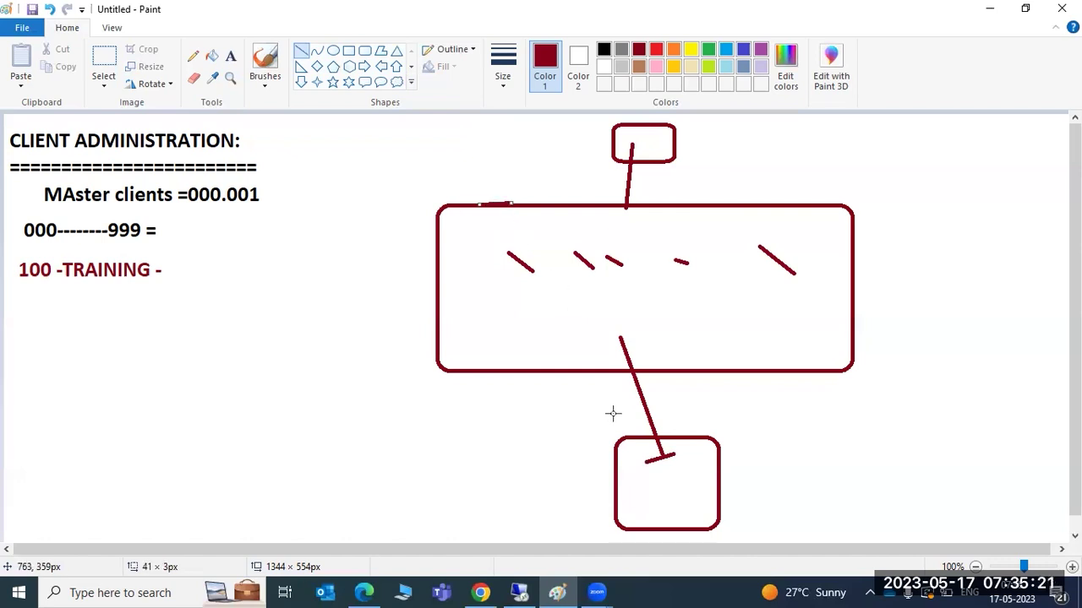
{"action": "left_click_drag", "start_coordinate": [617, 432], "coordinate": [635, 437]}
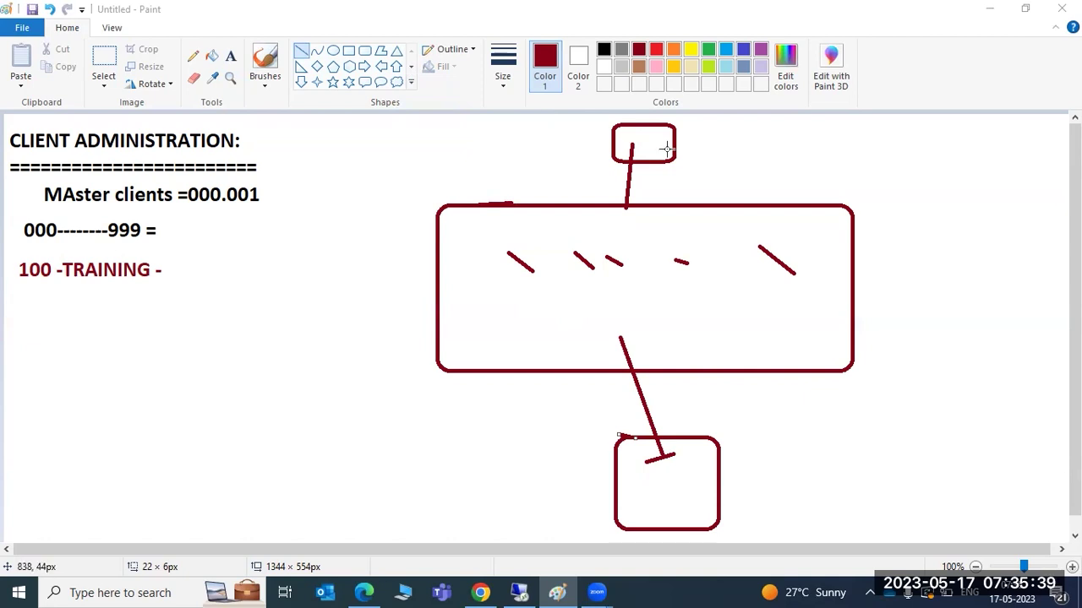
- Switch to the remote SAP session, select clients 400 and 600, deselect 600 and leave the client overview
{"action": "left_click", "coordinate": [518, 591]}
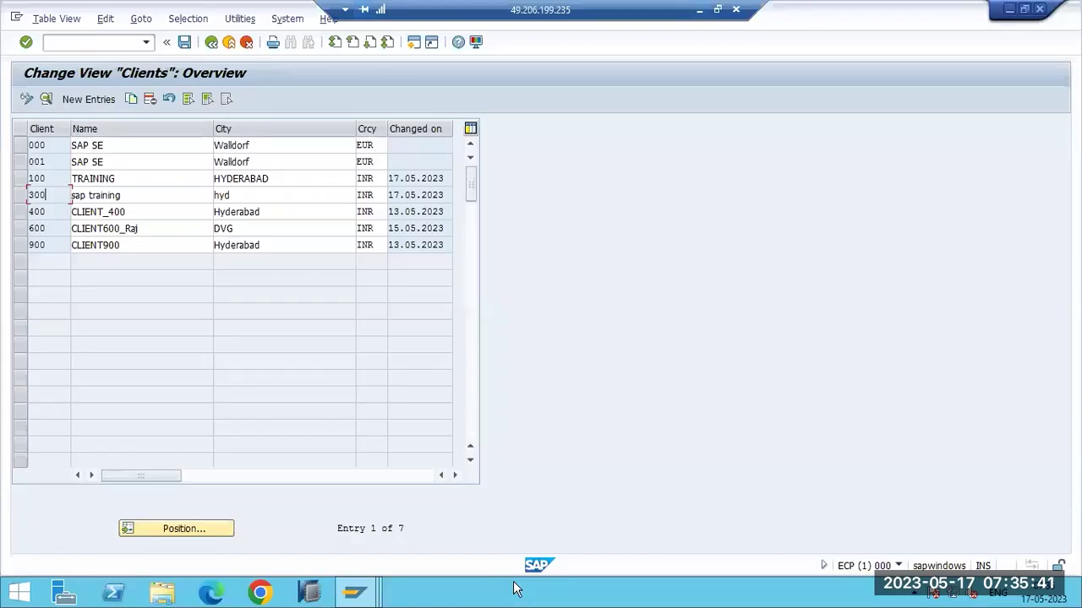
{"action": "mouse_move", "coordinate": [922, 506]}
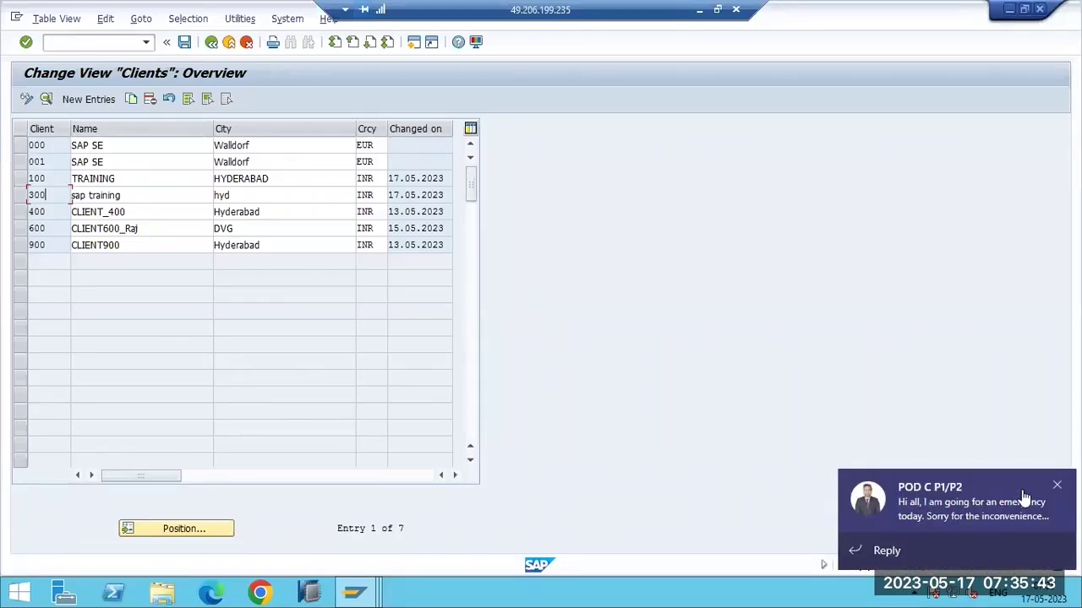
{"action": "left_click", "coordinate": [1057, 488]}
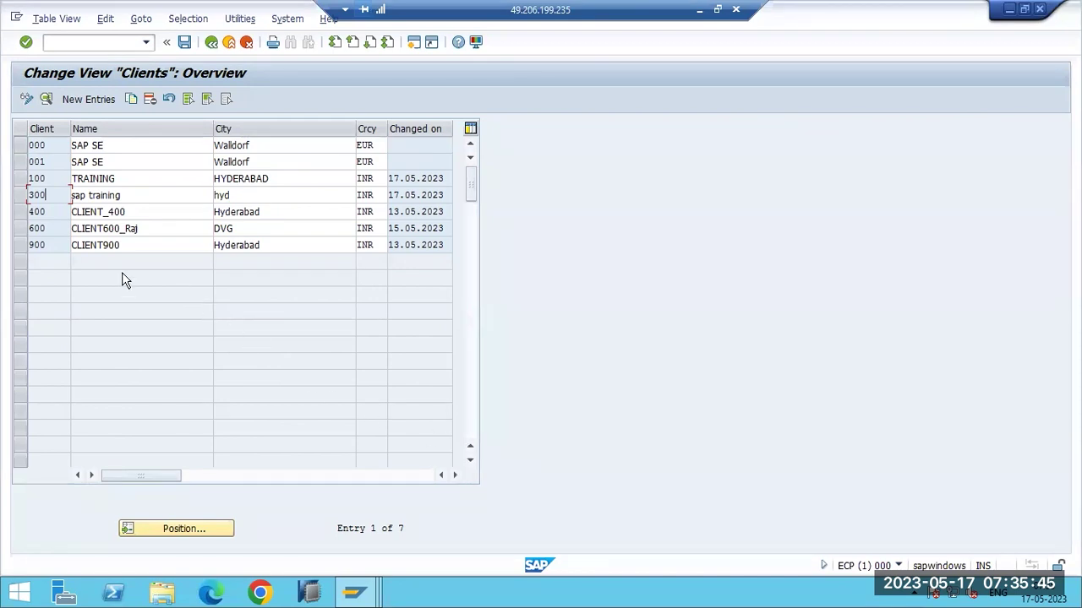
{"action": "left_click", "coordinate": [19, 230]}
{"action": "left_click", "coordinate": [18, 212]}
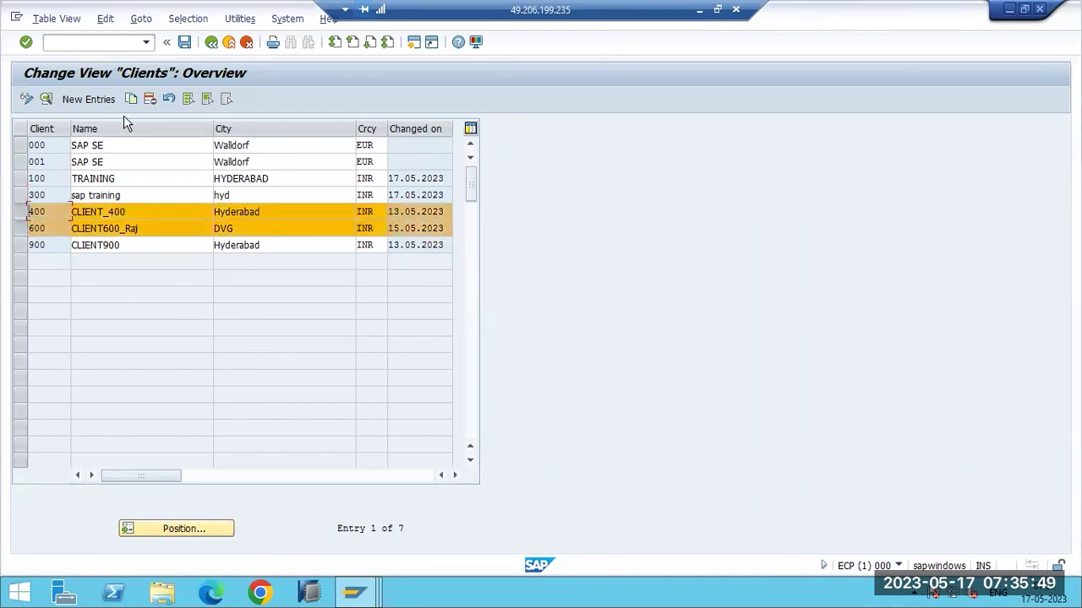
{"action": "left_click", "coordinate": [18, 230]}
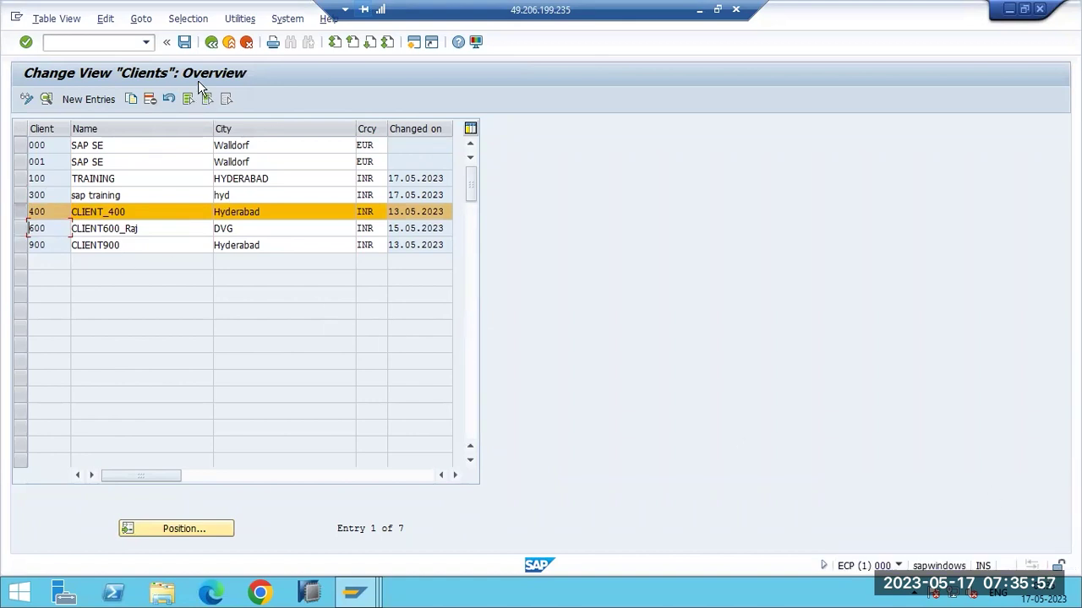
{"action": "key", "text": "F3"}
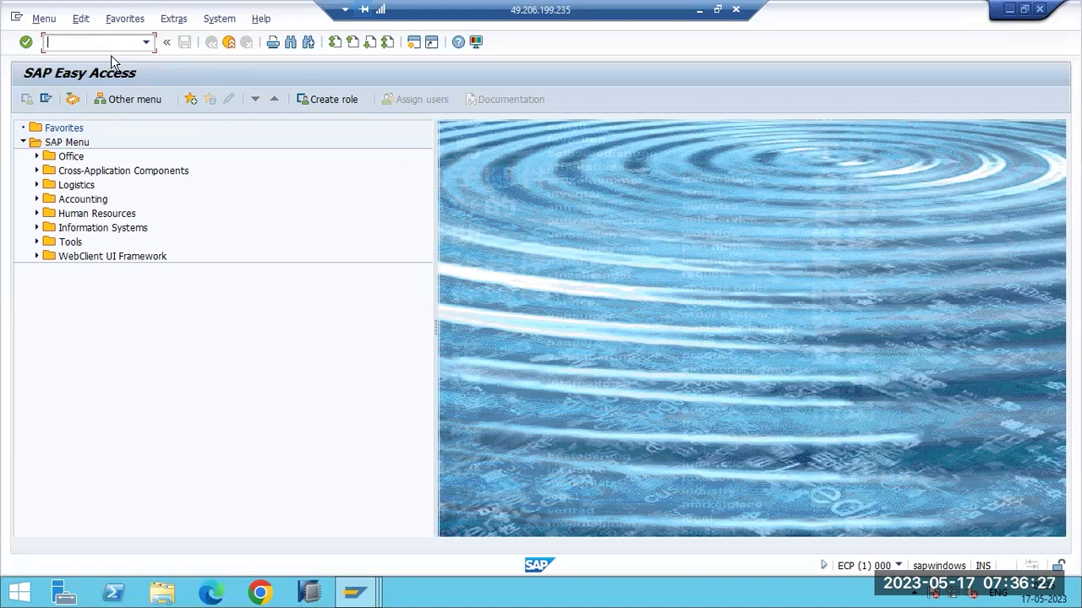
- Try twice to open client deletion with transaction scc5, exiting the dialog each time
{"action": "type", "text": "scc5"}
{"action": "key", "text": "Return"}
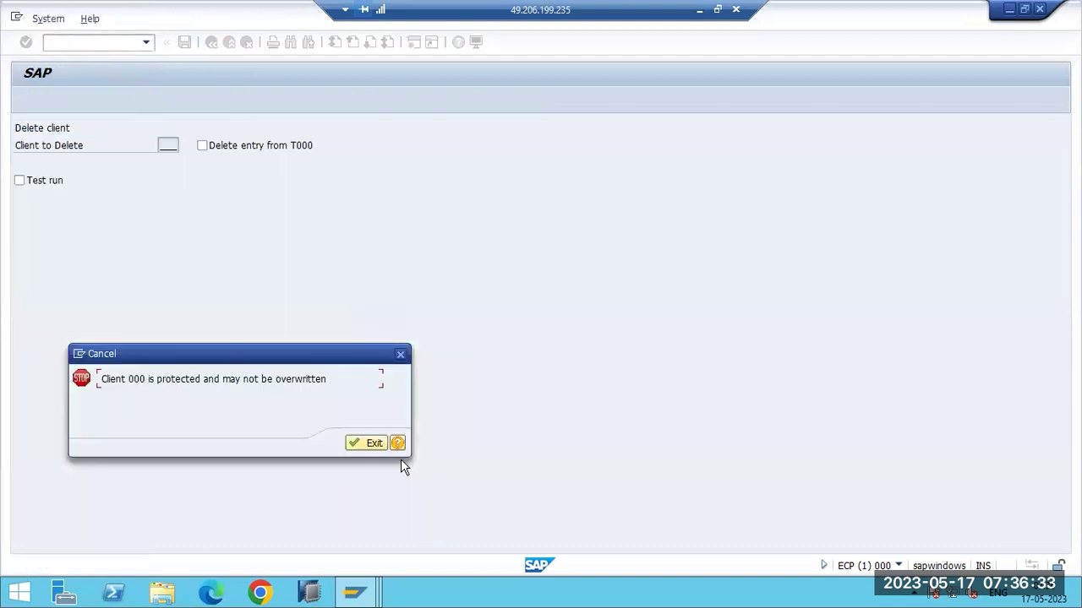
{"action": "left_click", "coordinate": [374, 444]}
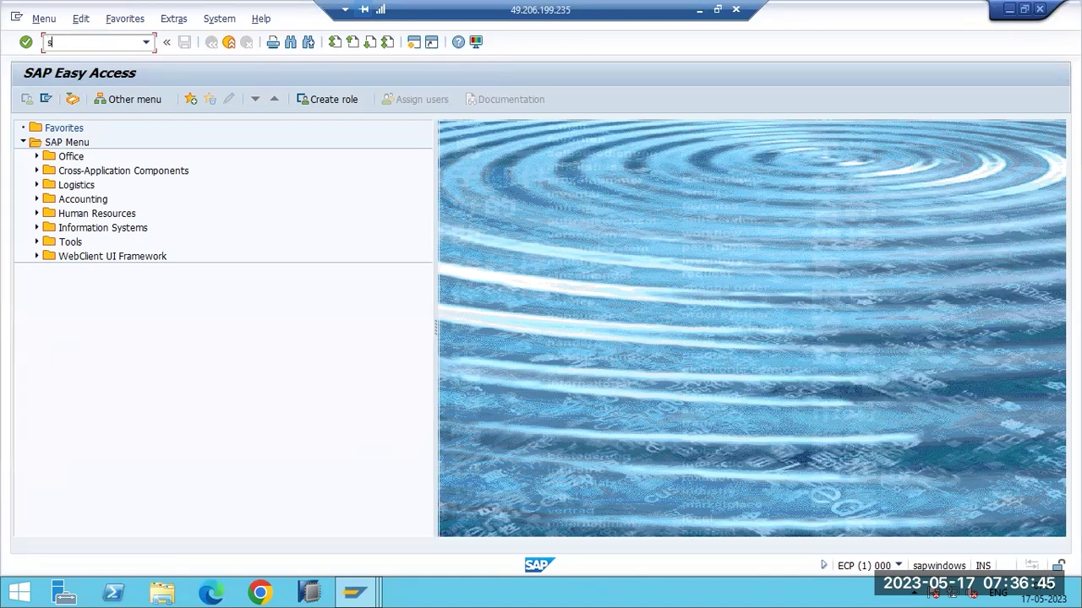
{"action": "key", "text": "Return"}
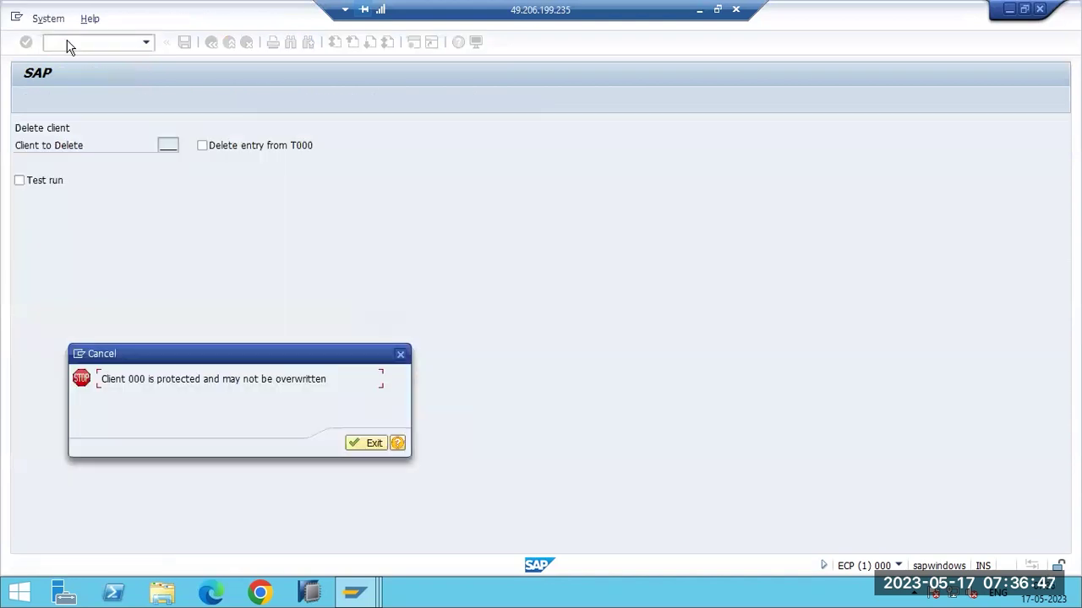
{"action": "left_click", "coordinate": [355, 445]}
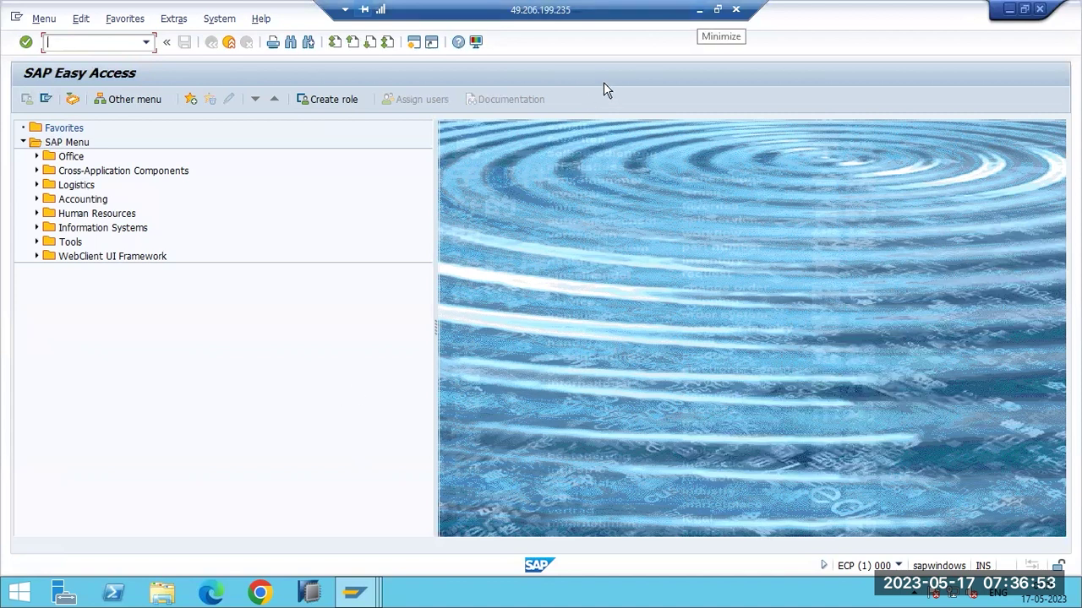
- Start transaction scc4, display client 300's details and return to the client overview
{"action": "type", "text": "scc4"}
{"action": "key", "text": "Return"}
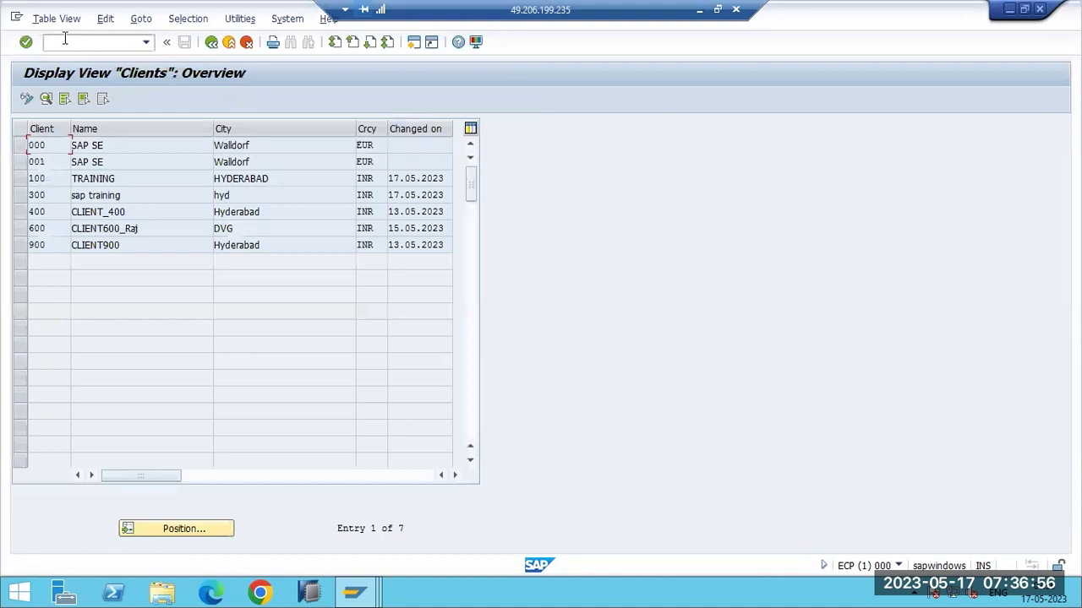
{"action": "double_click", "coordinate": [46, 195]}
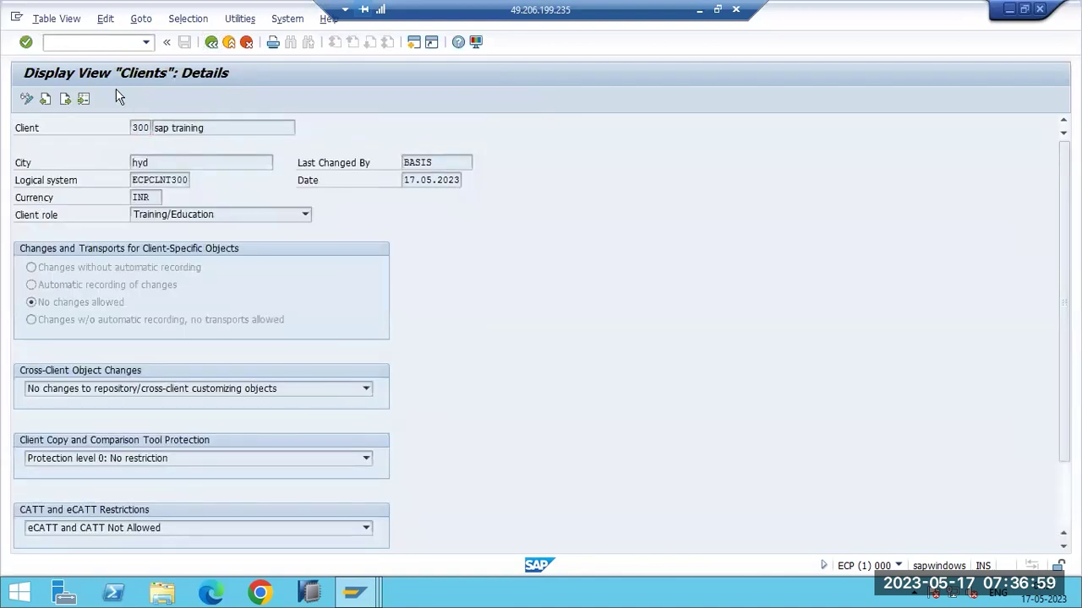
{"action": "key", "text": "F3"}
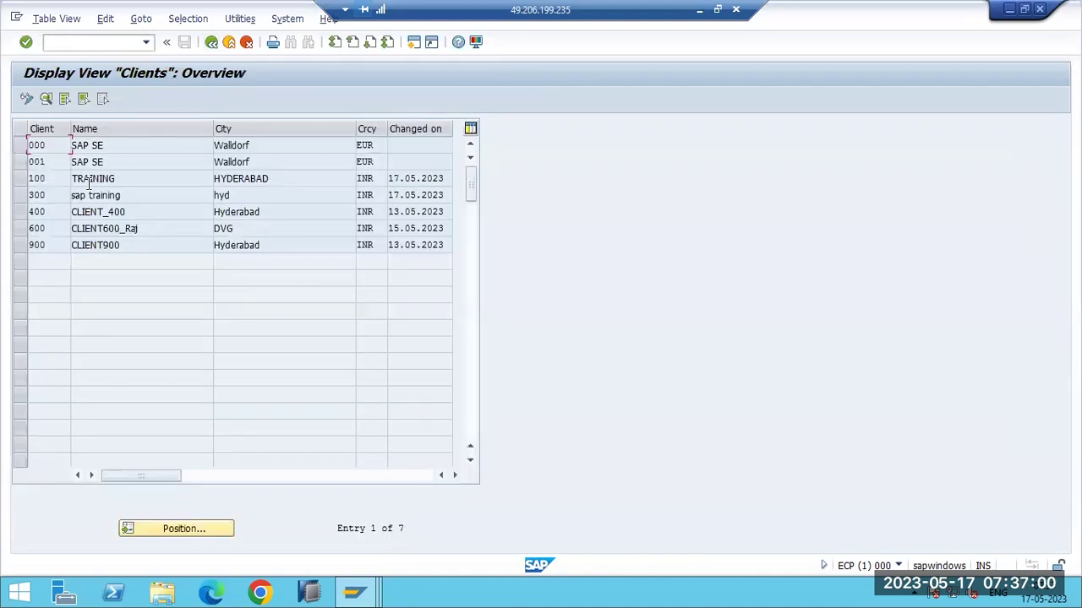
- Switch the client overview to change mode, accepting the cross-client caution, and select the row of client 400
{"action": "left_click", "coordinate": [26, 98]}
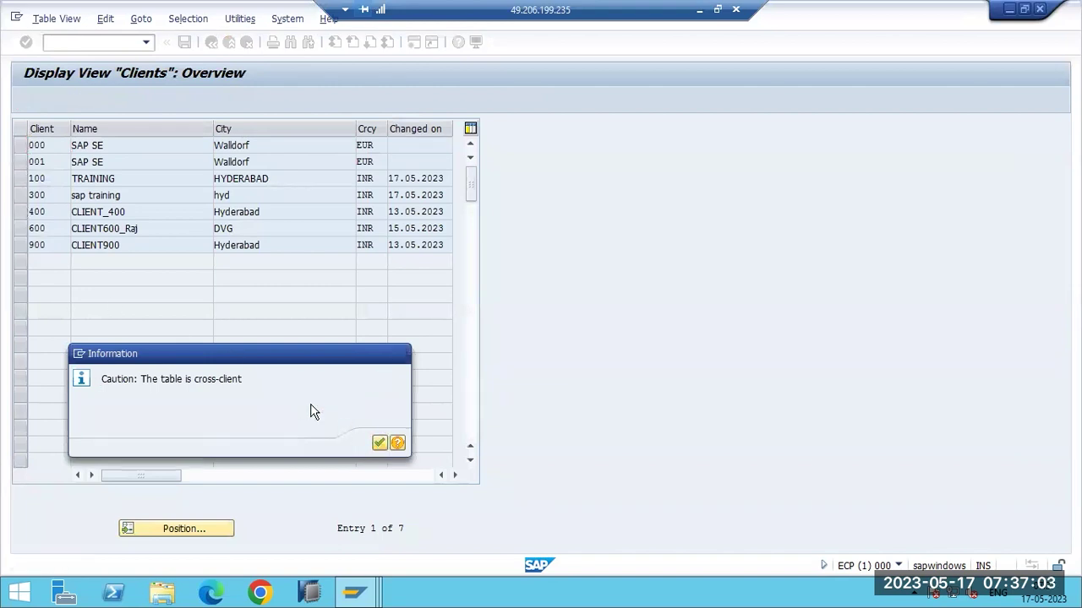
{"action": "key", "text": "Return"}
{"action": "left_click", "coordinate": [22, 212]}
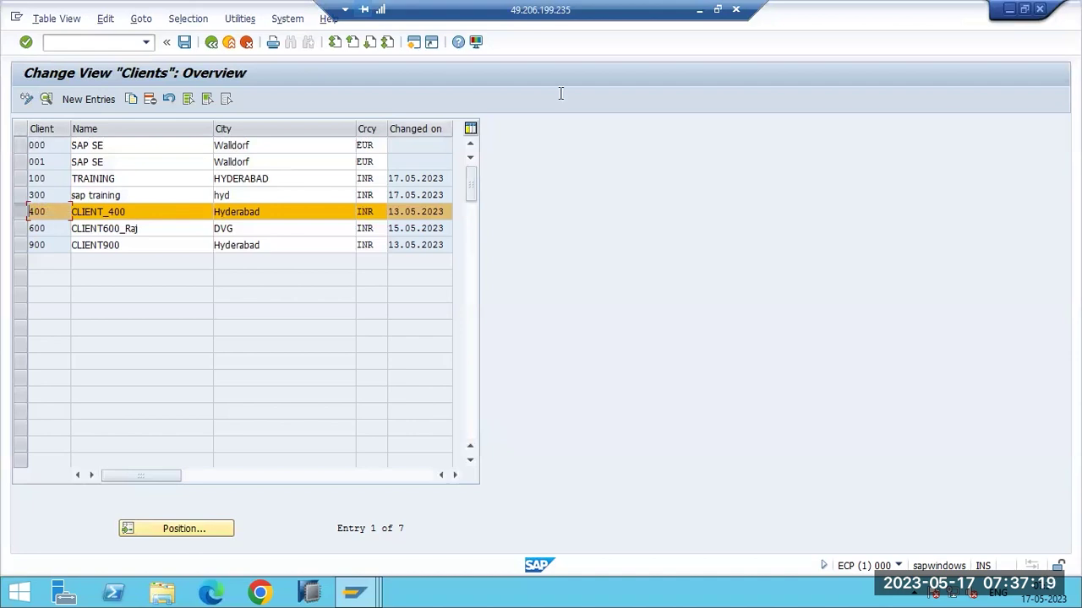
- Switch to Paint and add a short stroke inside the lower box and several around the second mark in the wide box
{"action": "left_click", "coordinate": [699, 9]}
{"action": "left_click_drag", "start_coordinate": [649, 478], "coordinate": [671, 488]}
{"action": "left_click_drag", "start_coordinate": [582, 256], "coordinate": [597, 265]}
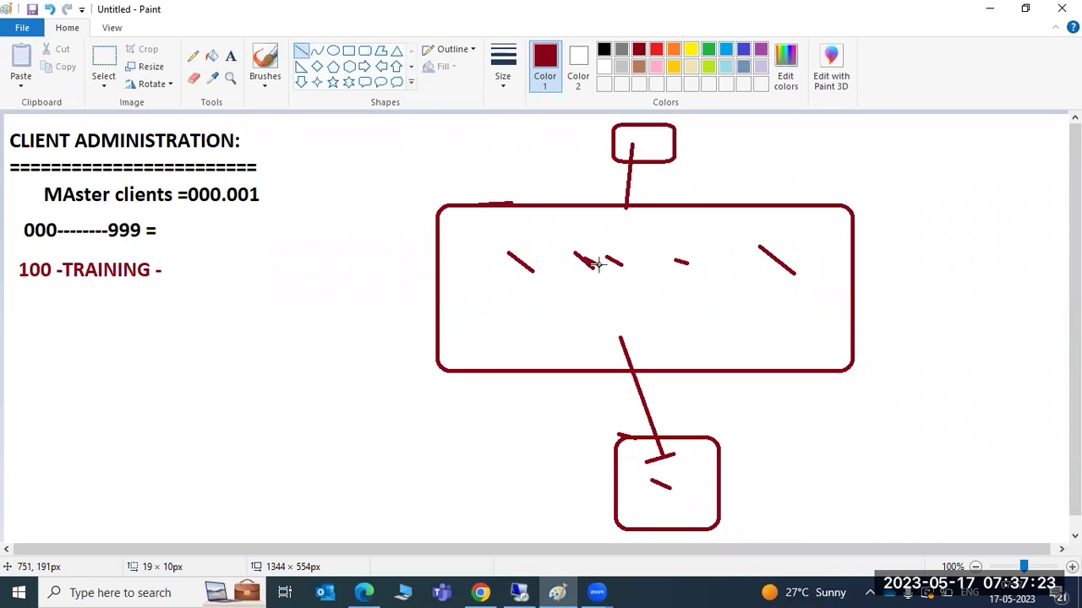
{"action": "left_click", "coordinate": [661, 484]}
{"action": "left_click_drag", "start_coordinate": [568, 252], "coordinate": [611, 264]}
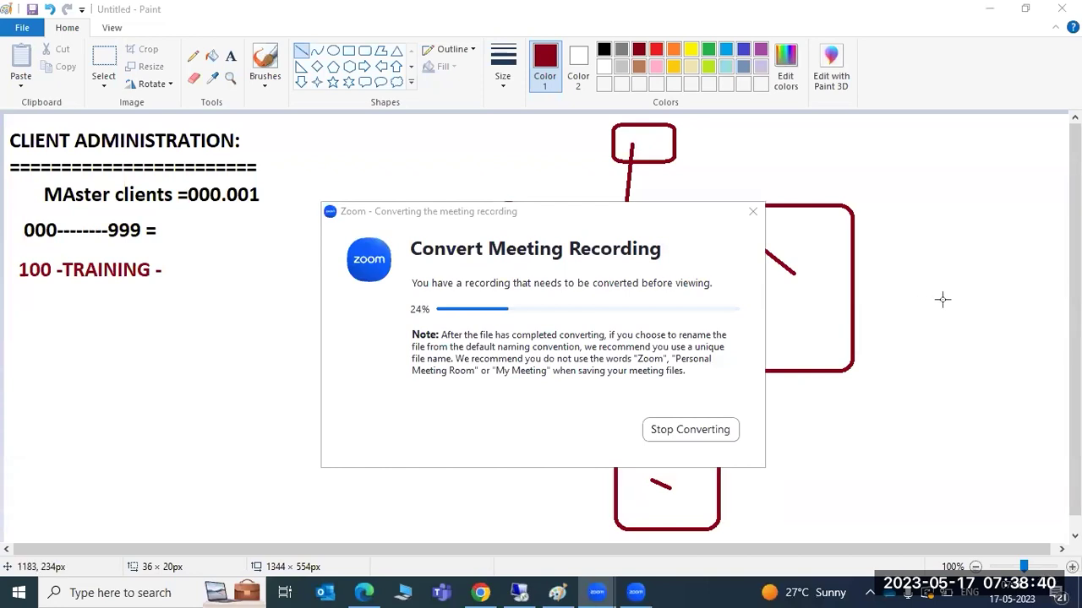
- Underline the 100 -TRAINING - note with a line about 180 px wide and underline 001 and 000 in the master clients line
{"action": "left_click", "coordinate": [700, 190]}
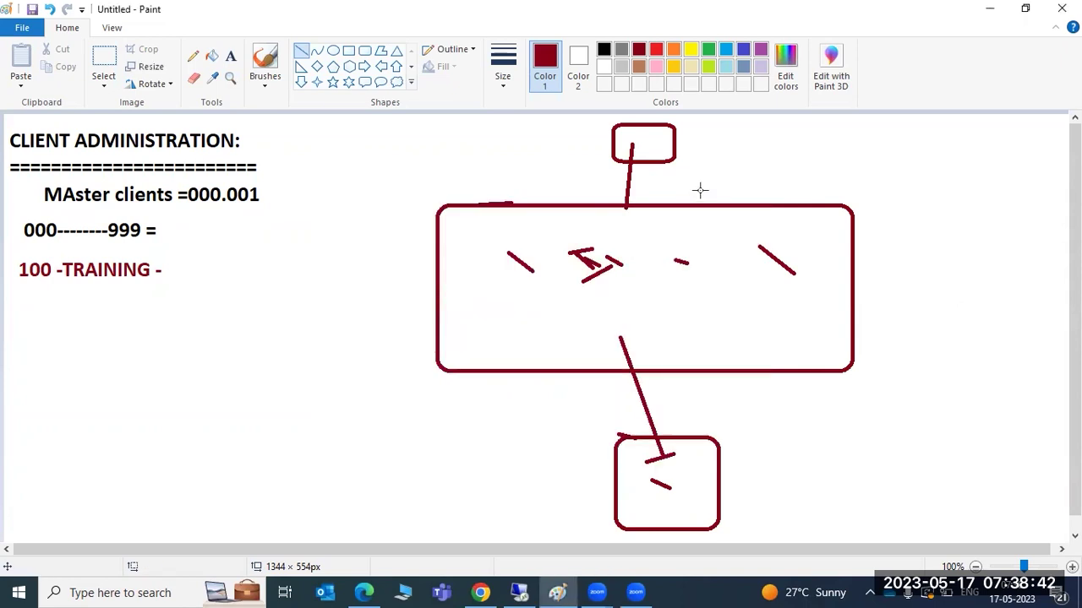
{"action": "mouse_move", "coordinate": [20, 293]}
{"action": "left_mouse_down"}
{"action": "mouse_move", "coordinate": [133, 279]}
{"action": "mouse_move", "coordinate": [160, 292]}
{"action": "left_mouse_up"}
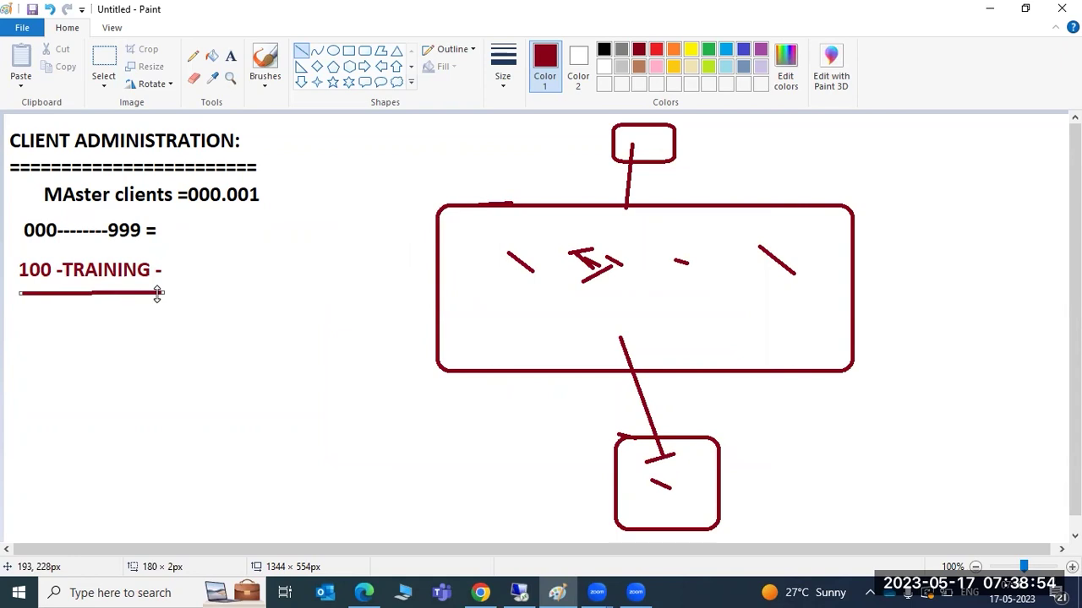
{"action": "left_click_drag", "start_coordinate": [238, 204], "coordinate": [263, 205]}
{"action": "left_click_drag", "start_coordinate": [192, 212], "coordinate": [223, 212]}
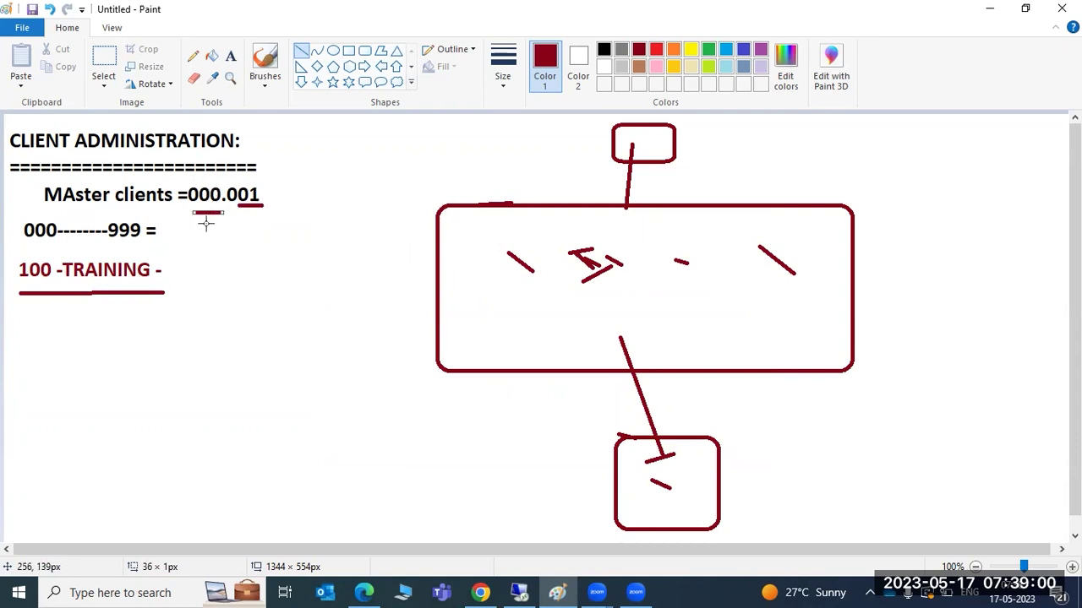
- Undo the underlines and the whole box diagram until only the text notes remain, and activate the Text tool
{"action": "key", "text": "ctrl+z"}
{"action": "key", "text": "ctrl+z"}
{"action": "key", "text": "ctrl+z"}
{"action": "key", "text": "ctrl+z"}
{"action": "key", "text": "ctrl+z"}
{"action": "key", "text": "ctrl+z"}
{"action": "key", "text": "ctrl+z"}
{"action": "key", "text": "ctrl+z"}
{"action": "key", "text": "ctrl+z"}
{"action": "key", "text": "ctrl+z"}
{"action": "key", "text": "ctrl+z"}
{"action": "key", "text": "ctrl+z"}
{"action": "key", "text": "ctrl+z"}
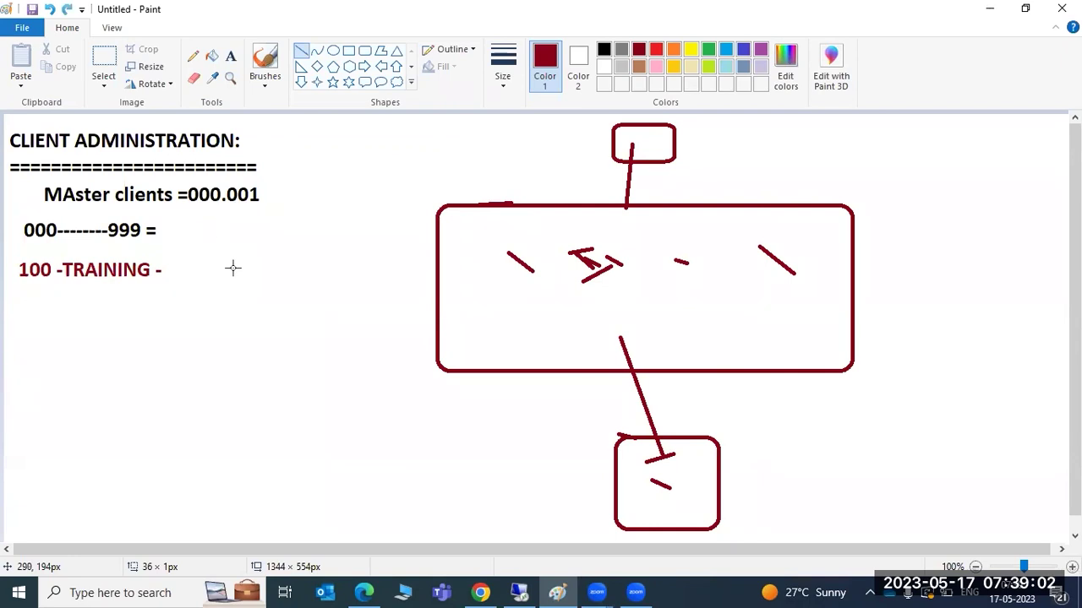
{"action": "key", "text": "ctrl+z"}
{"action": "key", "text": "ctrl+z"}
{"action": "key", "text": "ctrl+z"}
{"action": "key", "text": "ctrl+z"}
{"action": "key", "text": "ctrl+z"}
{"action": "key", "text": "ctrl+z"}
{"action": "key", "text": "ctrl+z"}
{"action": "key", "text": "ctrl+z"}
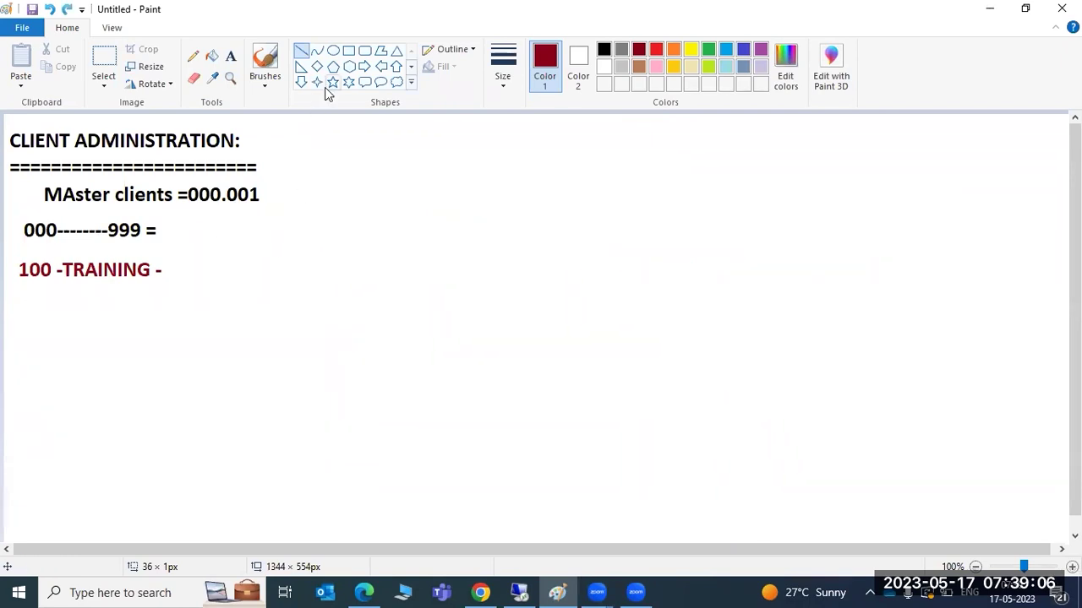
{"action": "left_click", "coordinate": [230, 55]}
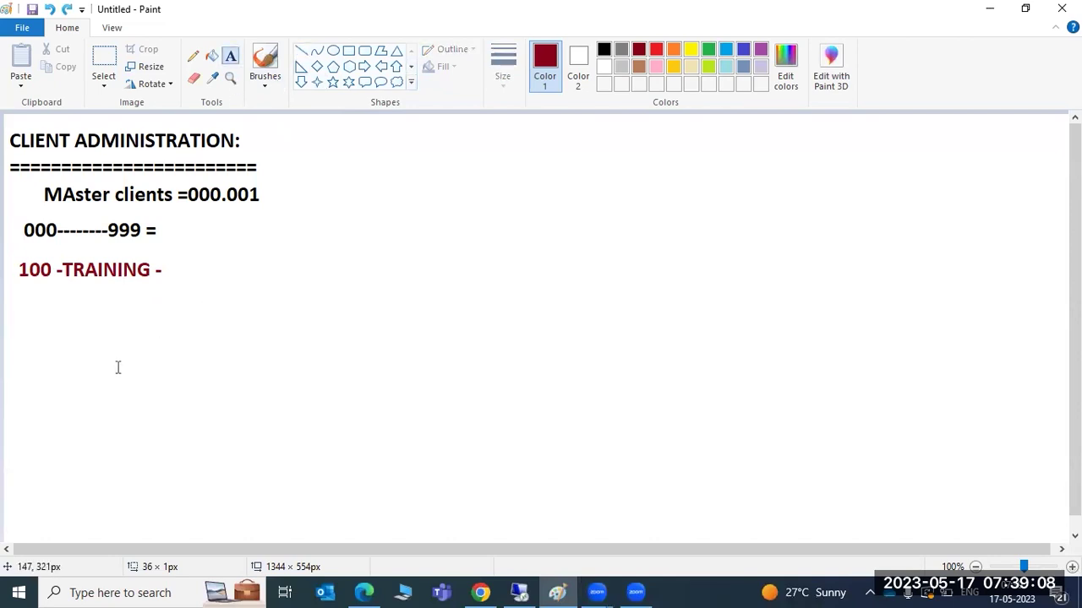
- Add a text box about 580 × 125 px below the 100 -TRAINING - note, with the heading "Client copies :" and the item "1)Local Client COpy"
{"action": "left_click_drag", "start_coordinate": [24, 302], "coordinate": [487, 404]}
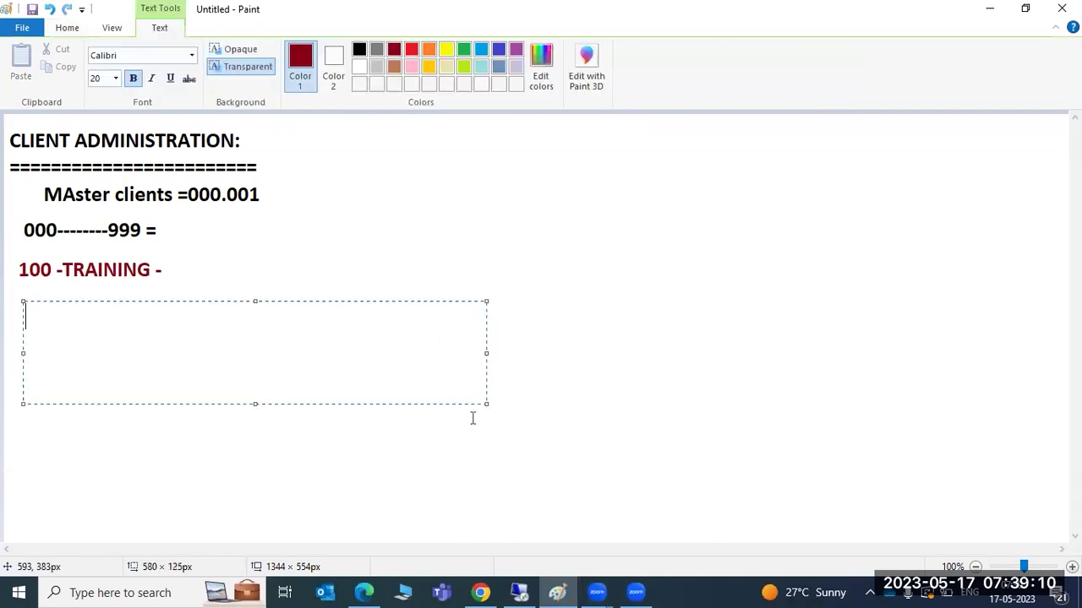
{"action": "type", "text": "Client "}
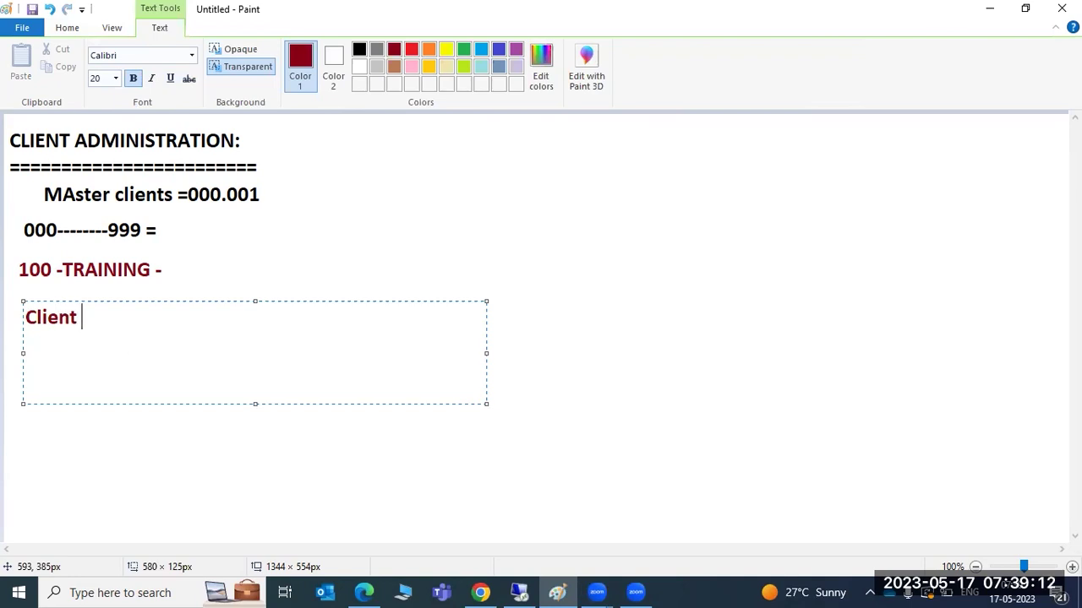
{"action": "type", "text": "copies :"}
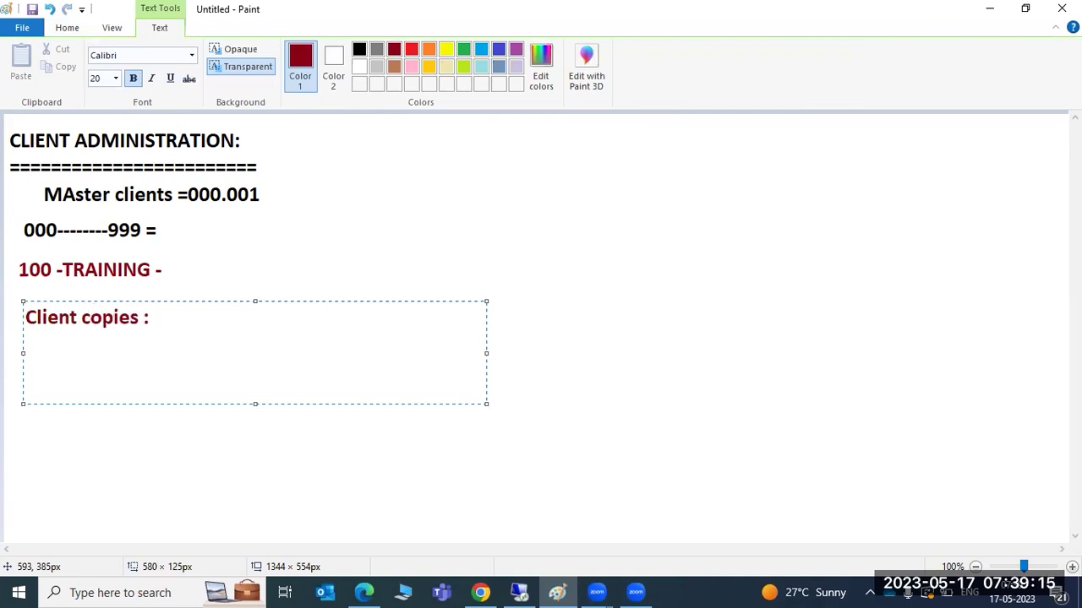
{"action": "key", "text": "Return"}
{"action": "type", "text": "1)"}
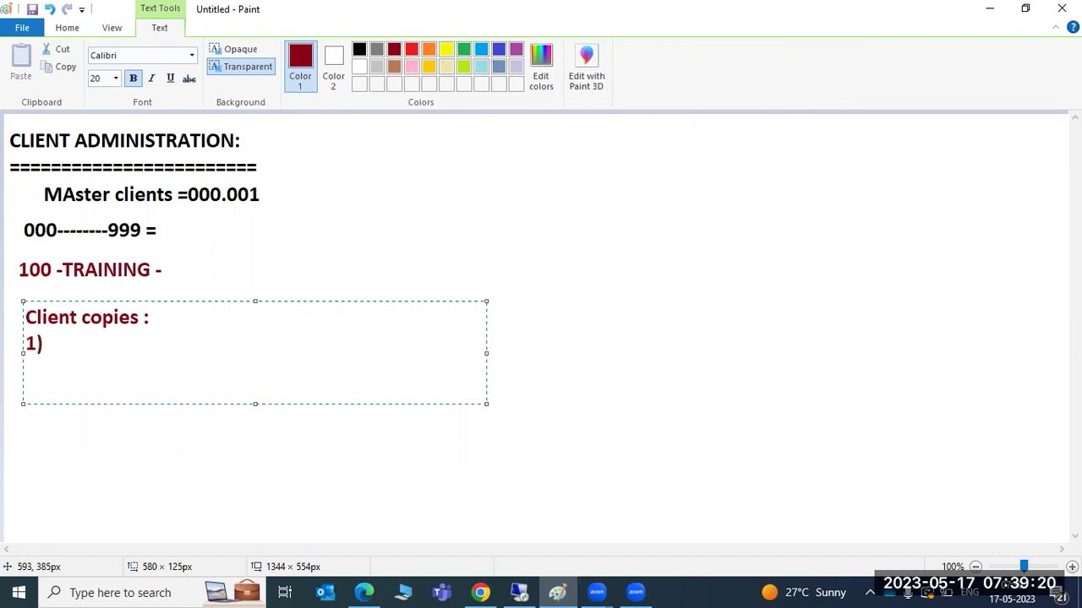
{"action": "type", "text": "Local "}
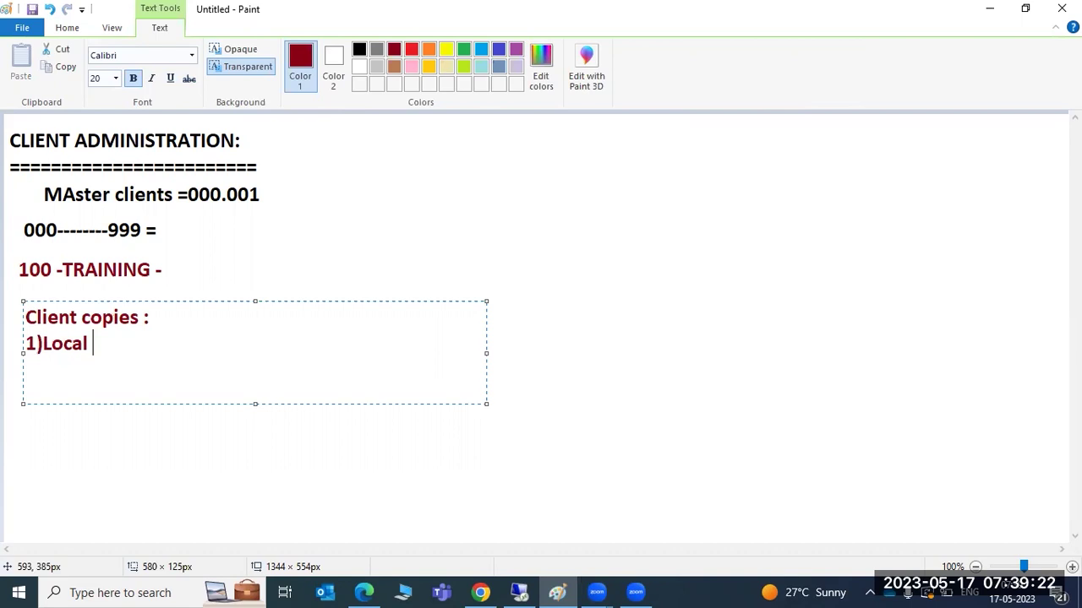
{"action": "type", "text": "Client COpy"}
{"action": "key", "text": "Return"}
- Add the items "2)Remote Client copy" and "3)Client export/import" to the client copies list and commit the text
{"action": "type", "text": "2)"}
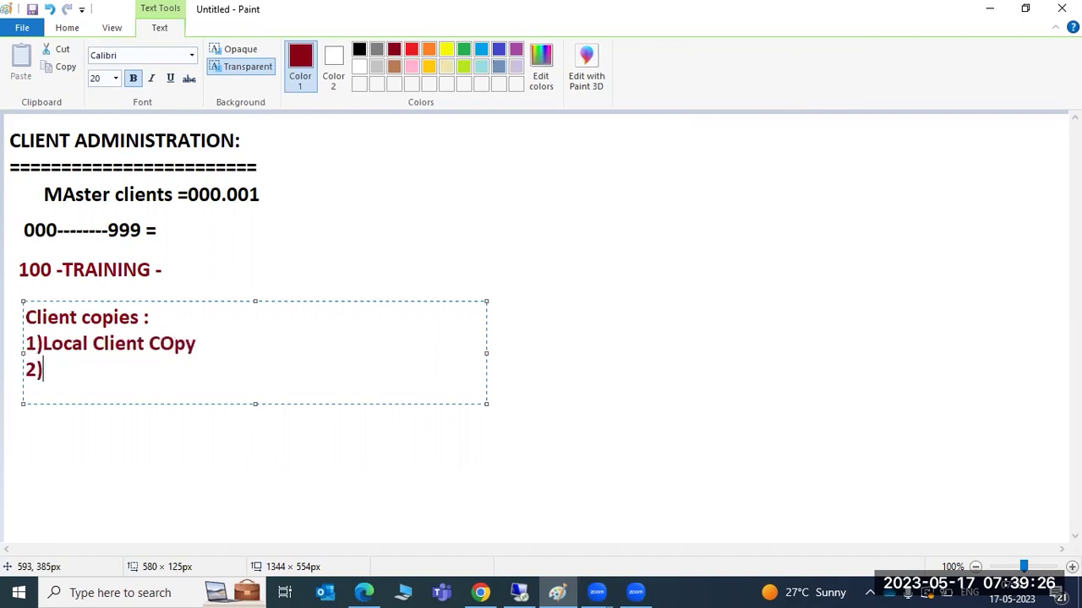
{"action": "type", "text": "Remote"}
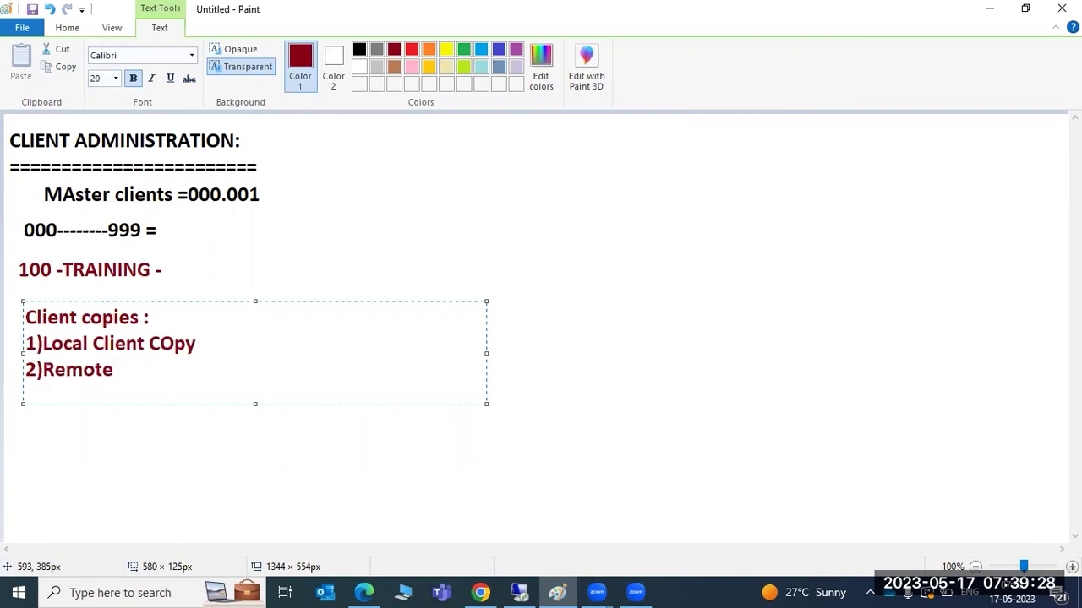
{"action": "type", "text": " Client copy"}
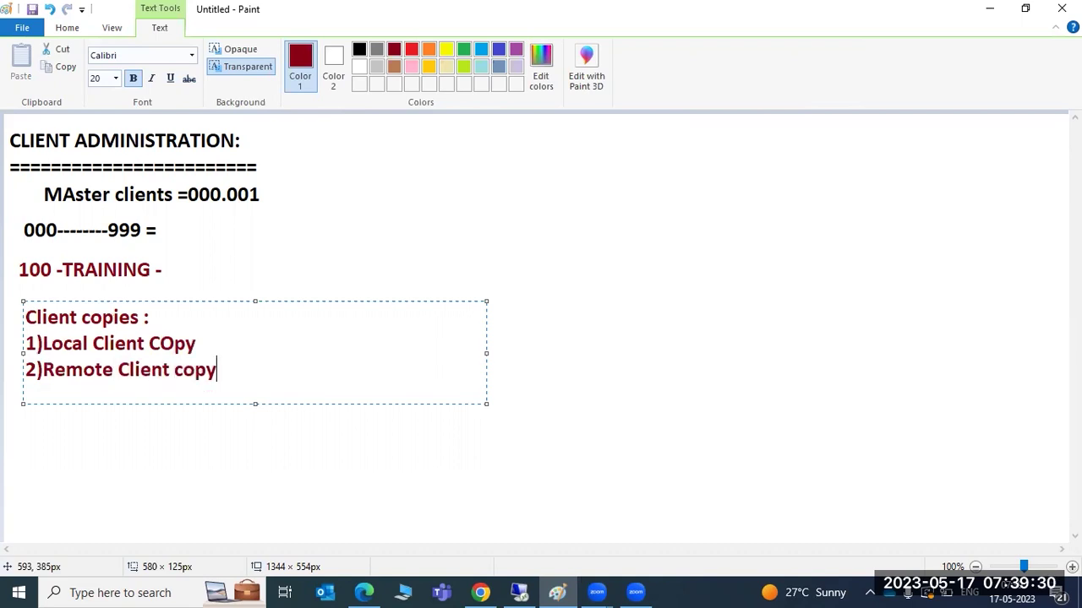
{"action": "key", "text": "Return"}
{"action": "type", "text": "3)Client e"}
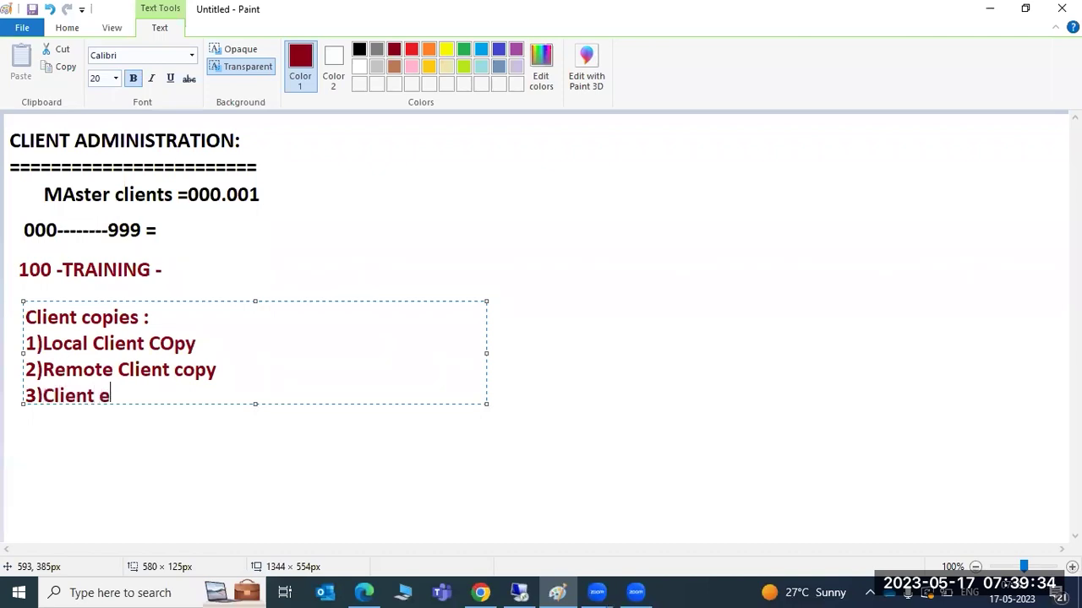
{"action": "type", "text": "xport/im"}
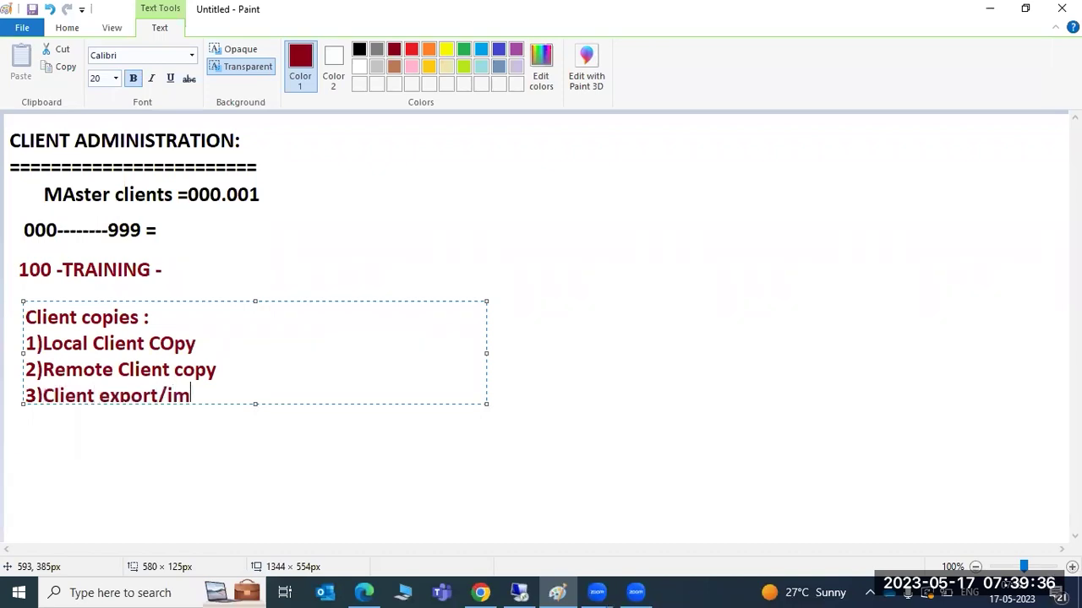
{"action": "type", "text": "port"}
{"action": "left_click", "coordinate": [202, 442]}
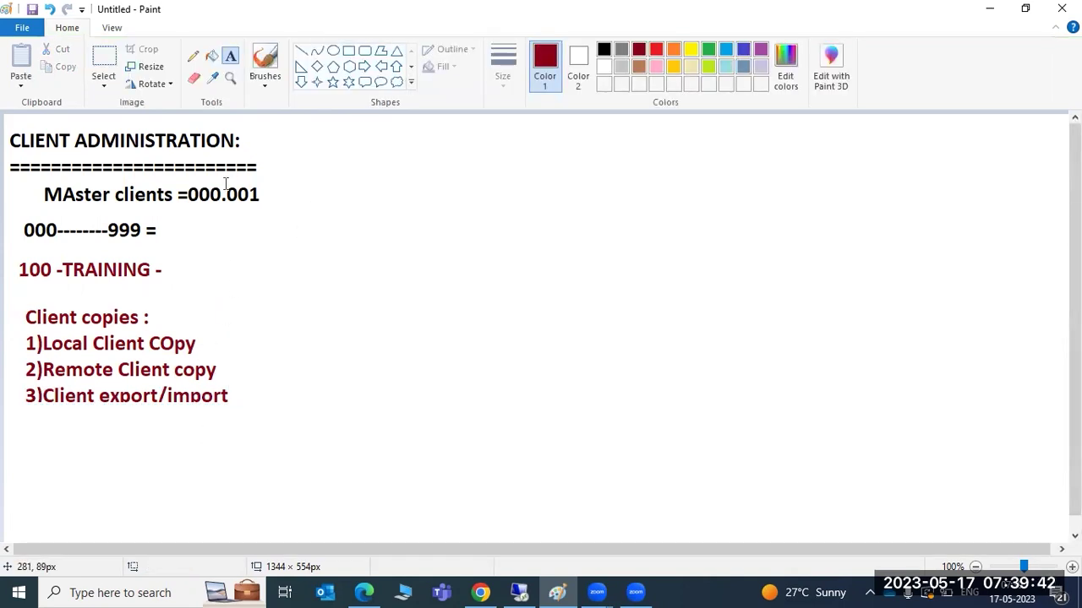
- Switch to the SAP remote desktop session and log off from client 000, confirming the log-off
{"action": "left_click", "coordinate": [519, 592]}
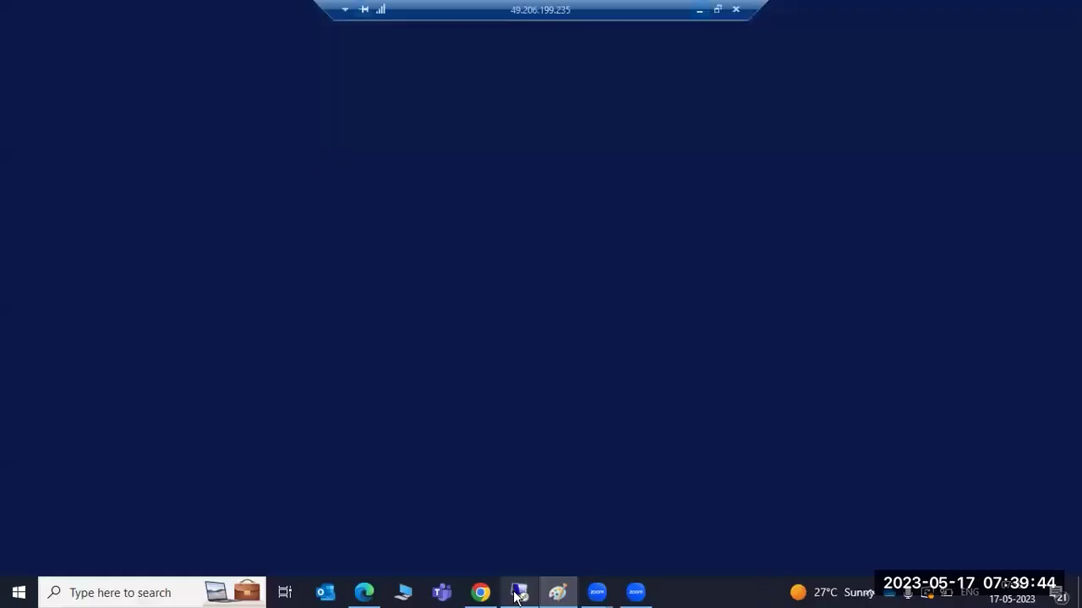
{"action": "left_click", "coordinate": [212, 41]}
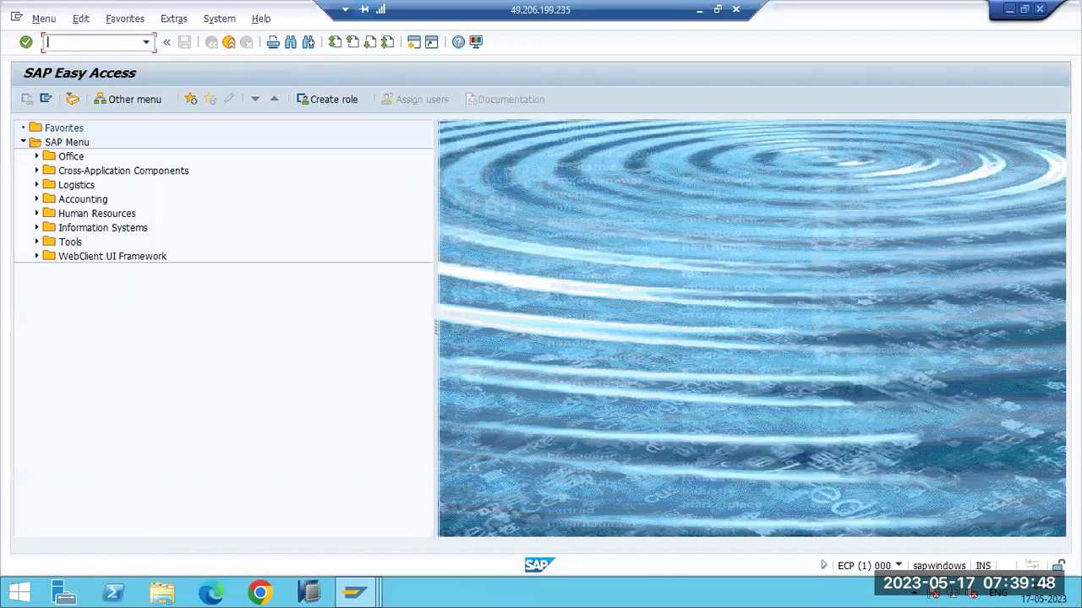
{"action": "left_click", "coordinate": [1040, 11]}
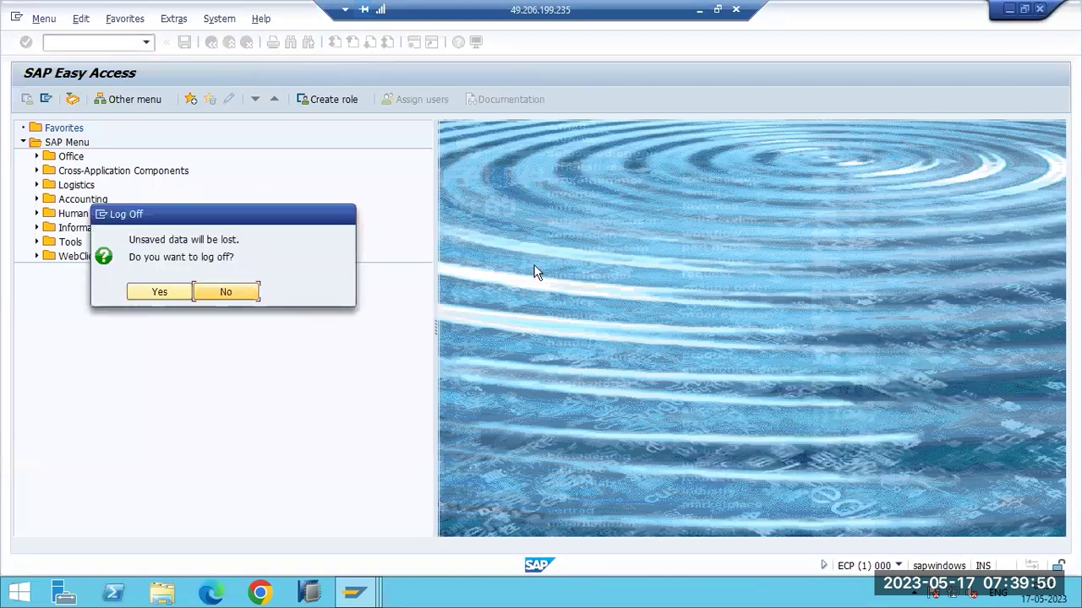
{"action": "left_click", "coordinate": [158, 293]}
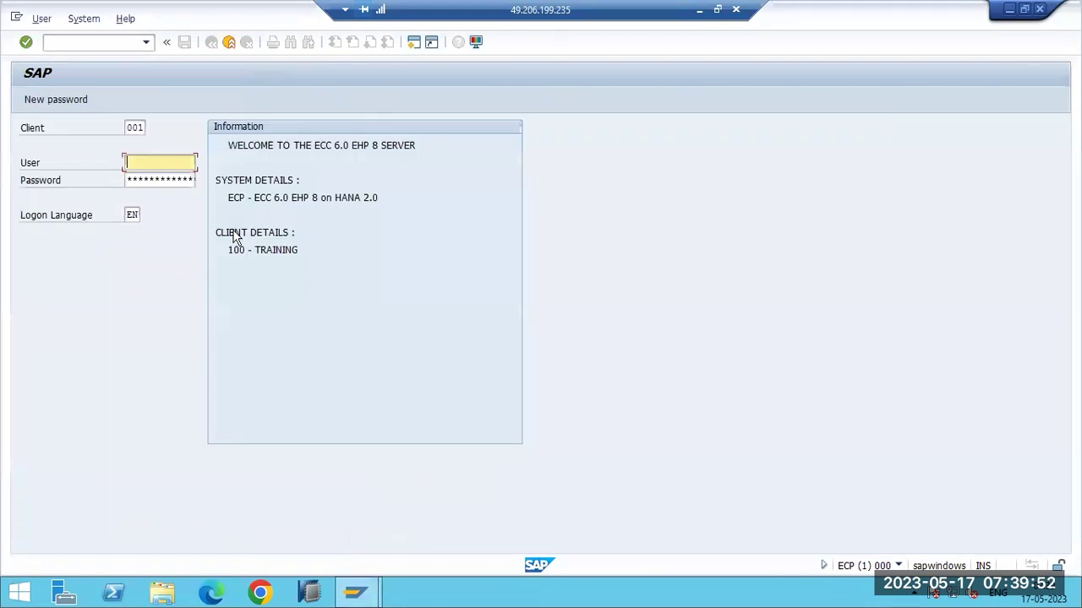
- Try to log on to client 100 as user ddic with the account password
{"action": "left_click", "coordinate": [143, 128]}
{"action": "double_click", "coordinate": [144, 128]}
{"action": "type", "text": "100"}
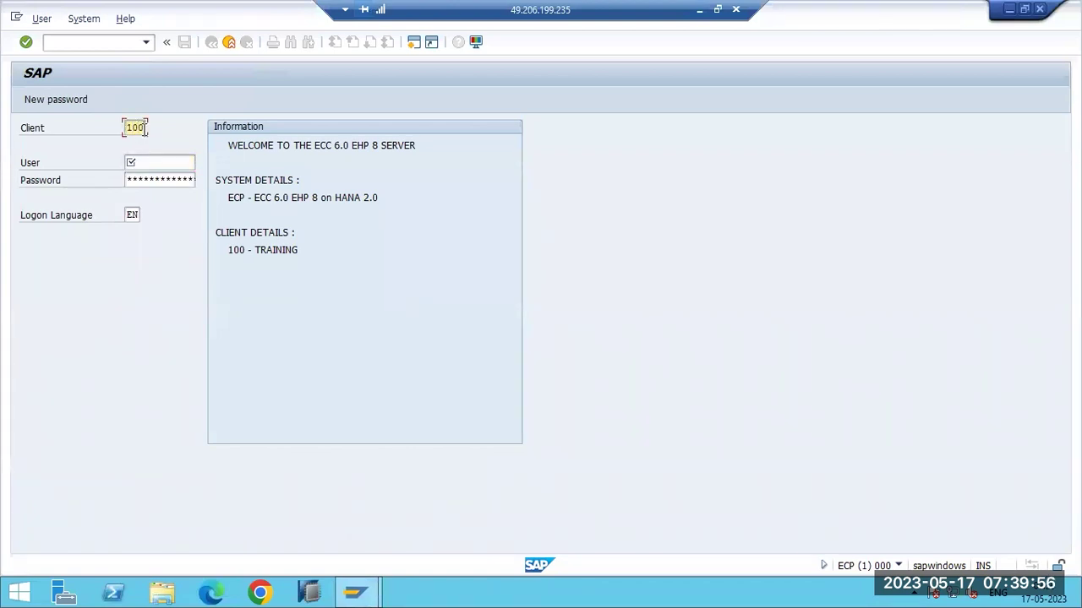
{"action": "key", "text": "Tab"}
{"action": "type", "text": "ddic"}
{"action": "key", "text": "Tab"}
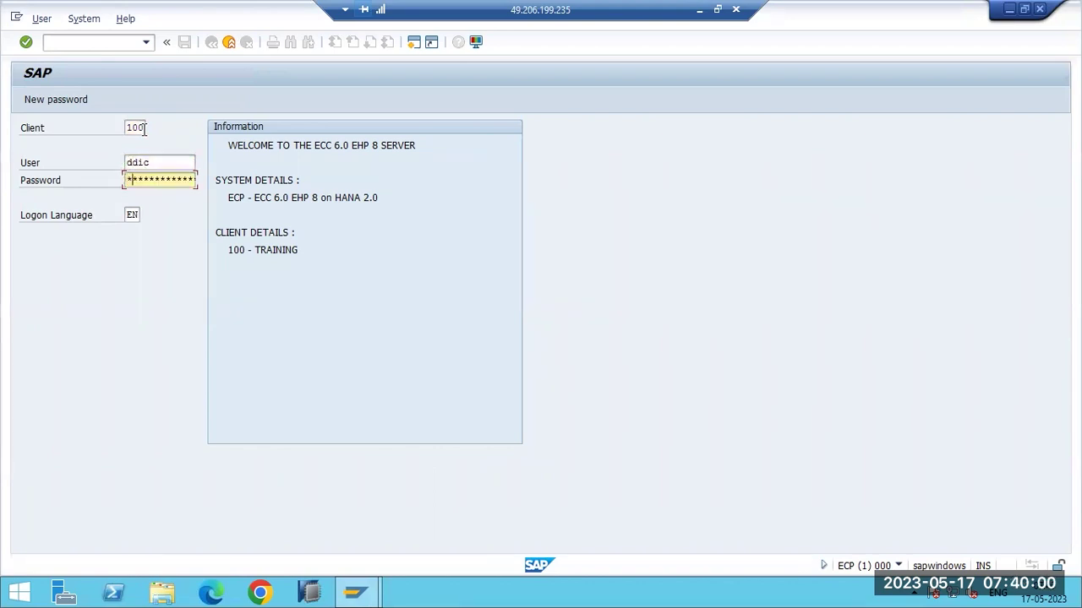
{"action": "type", "text": "**"}
{"action": "key", "text": "Return"}
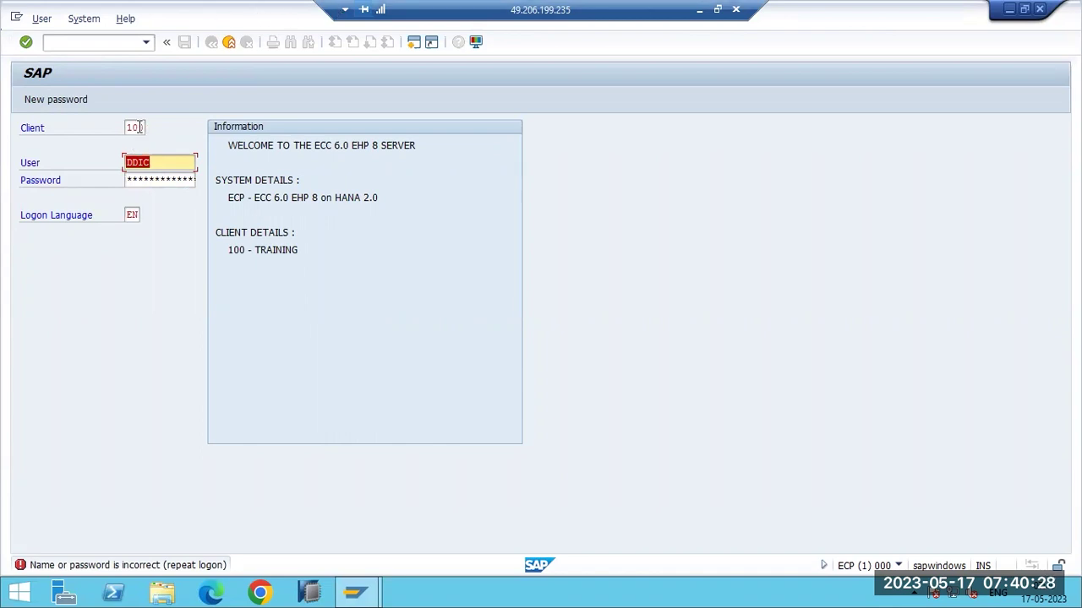
- Leave the client 100 logon screen and close the Zoom recording folder window covering SAP Logon
{"action": "left_click", "coordinate": [139, 128]}
{"action": "left_click", "coordinate": [149, 160]}
{"action": "left_click", "coordinate": [228, 42]}
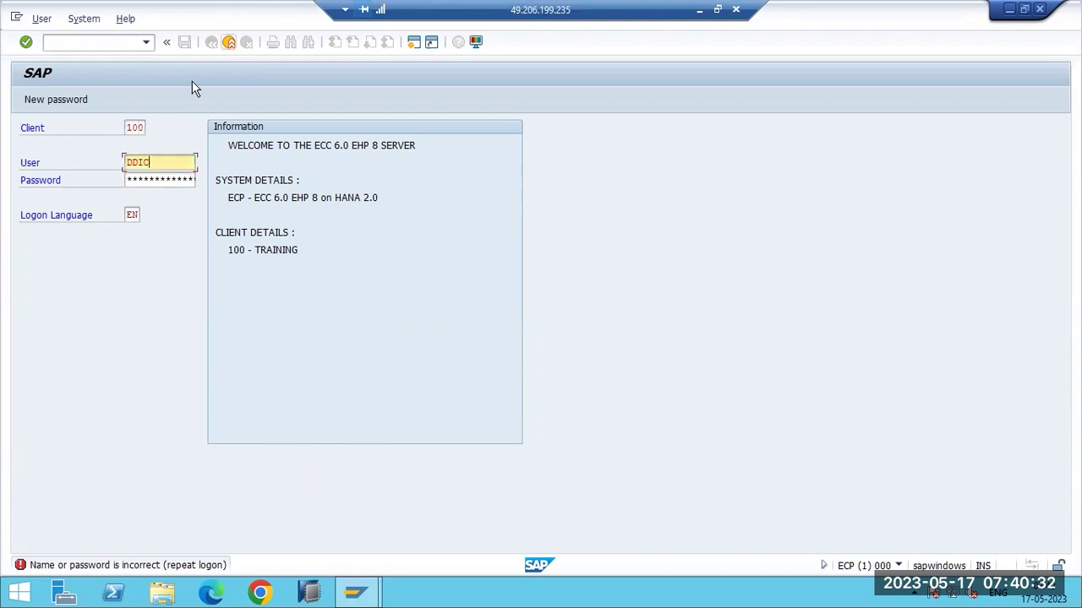
{"action": "left_click", "coordinate": [275, 120]}
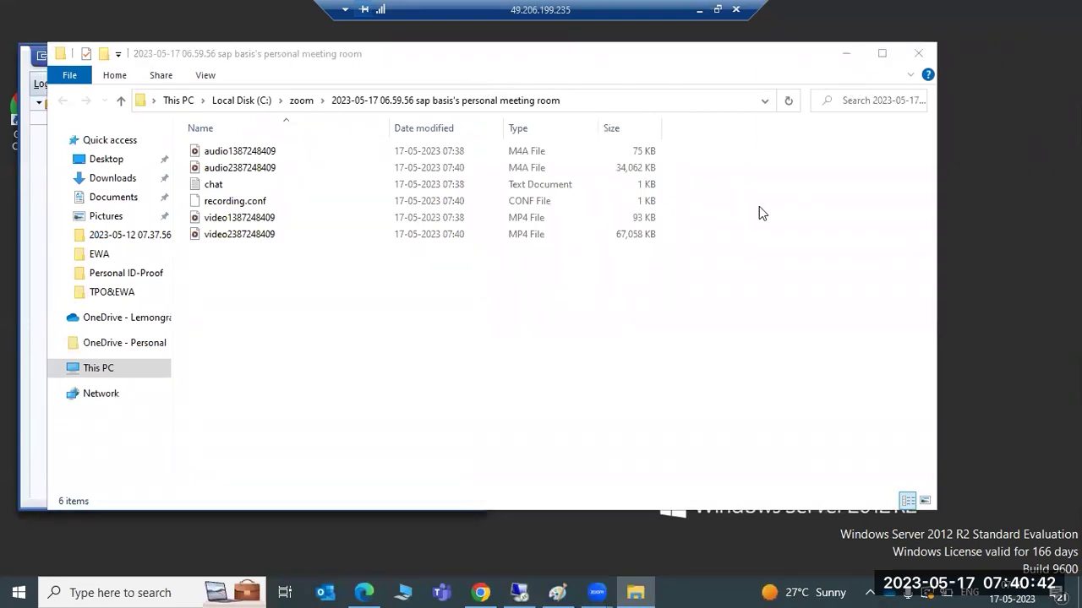
{"action": "left_click", "coordinate": [918, 53]}
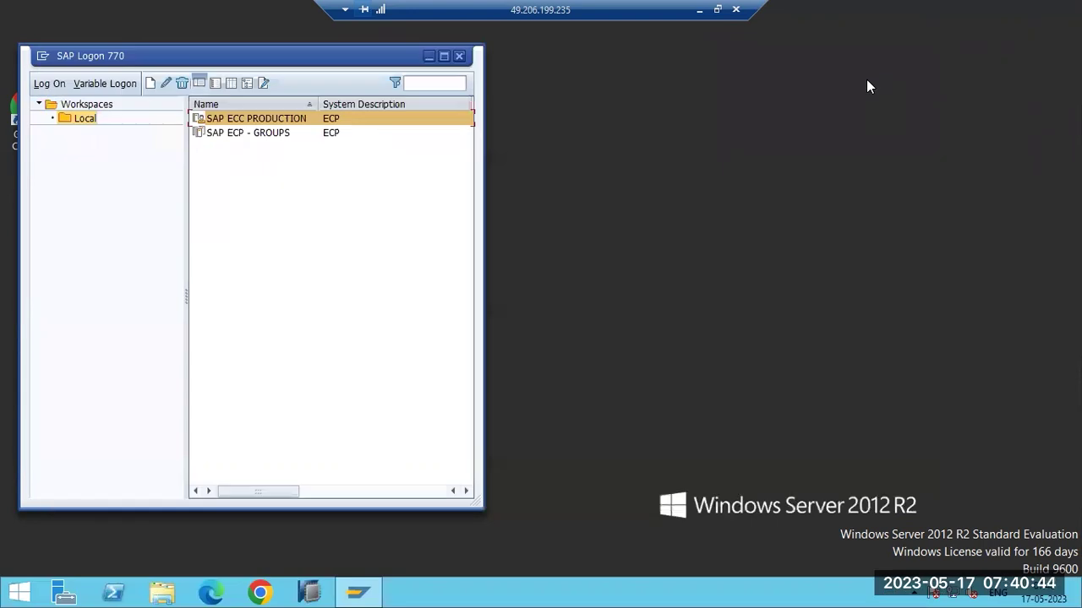
- Log on to client 001 as user ddic with the account password, continuing without ending any other logons
{"action": "left_click", "coordinate": [227, 133]}
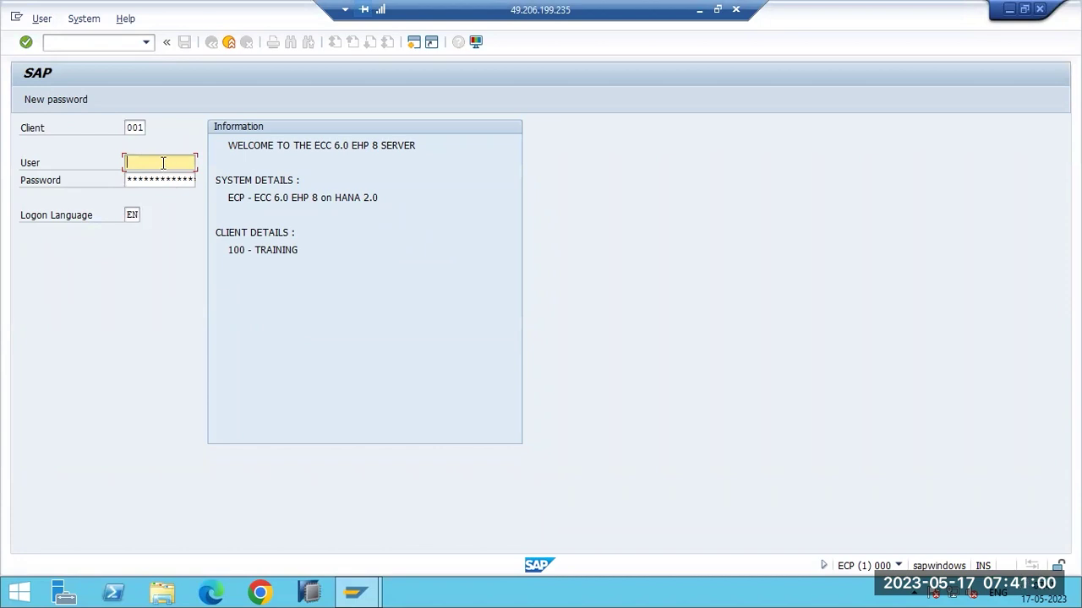
{"action": "type", "text": "dic"}
{"action": "key", "text": "Tab"}
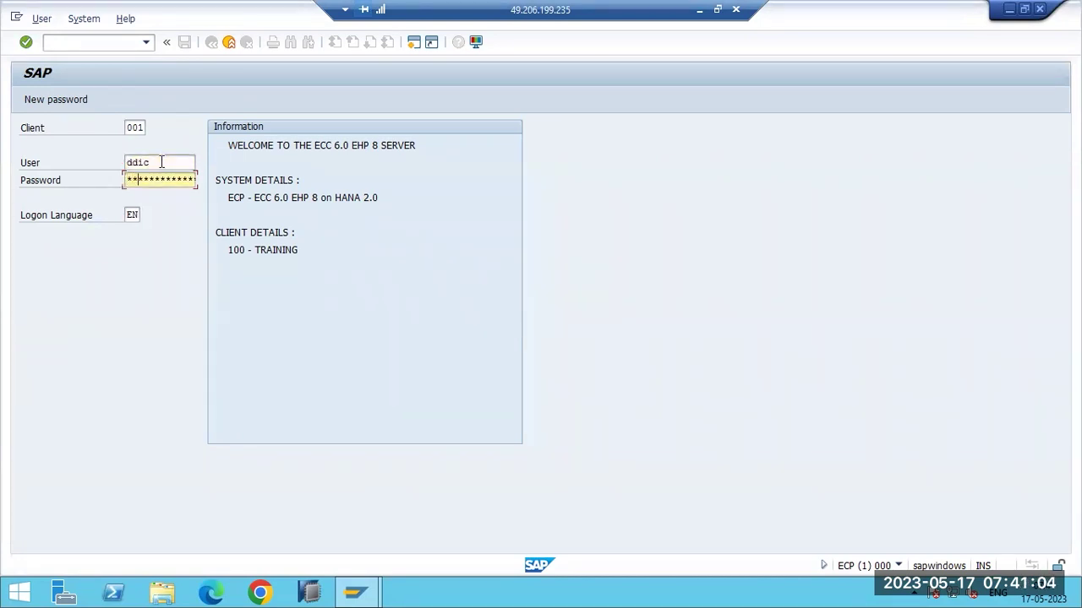
{"action": "type", "text": "*"}
{"action": "key", "text": "Return"}
{"action": "left_click", "coordinate": [166, 341]}
{"action": "left_click", "coordinate": [218, 331]}
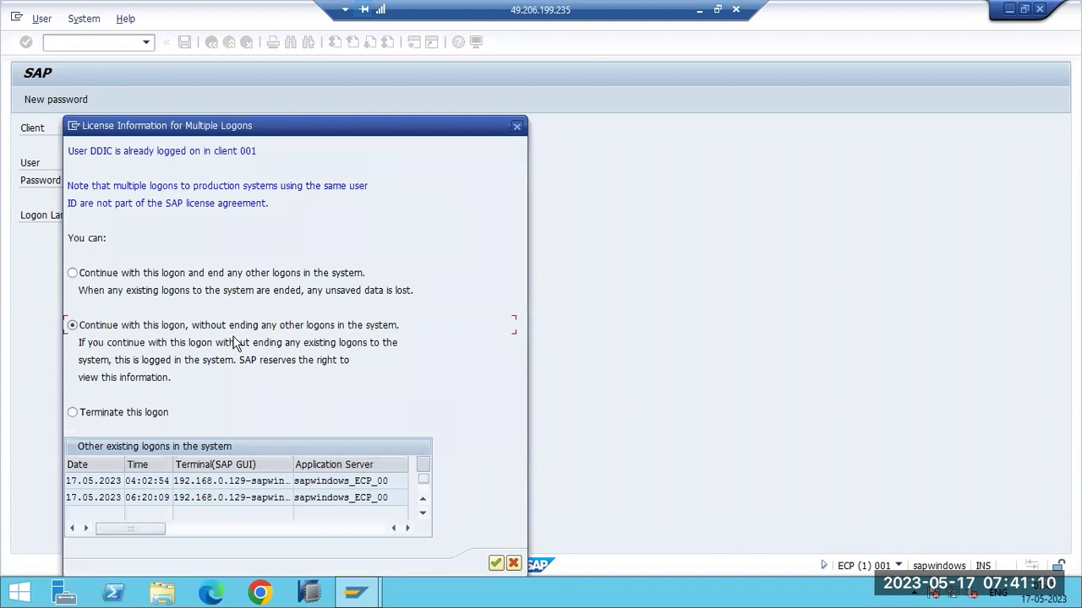
{"action": "left_click", "coordinate": [496, 564]}
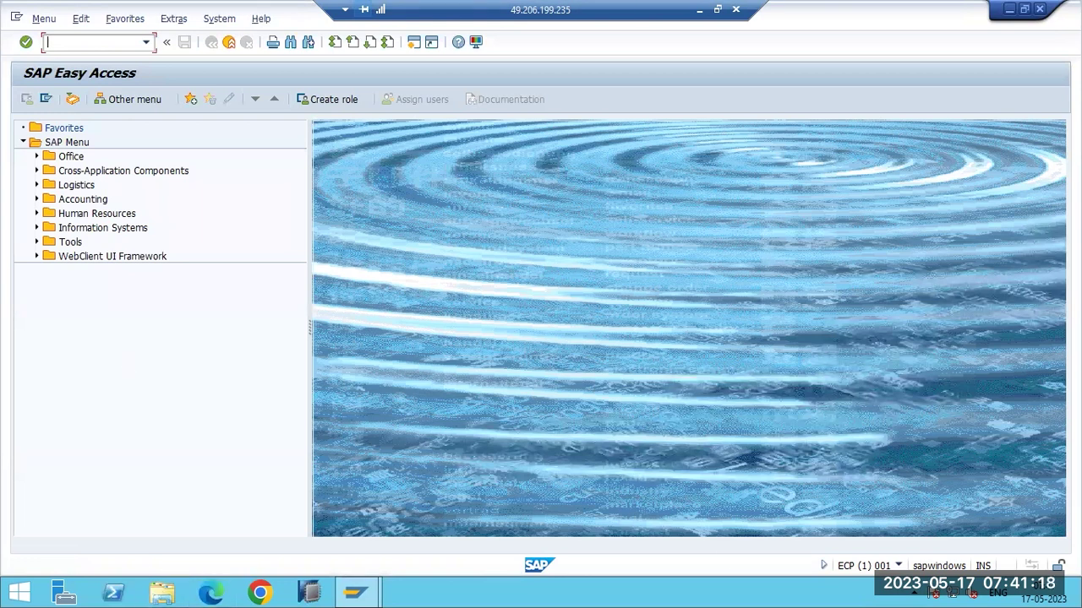
- Open the background job definition with transaction sm36 and go from there to job selection with /nsm37
{"action": "type", "text": "sm36"}
{"action": "key", "text": "Return"}
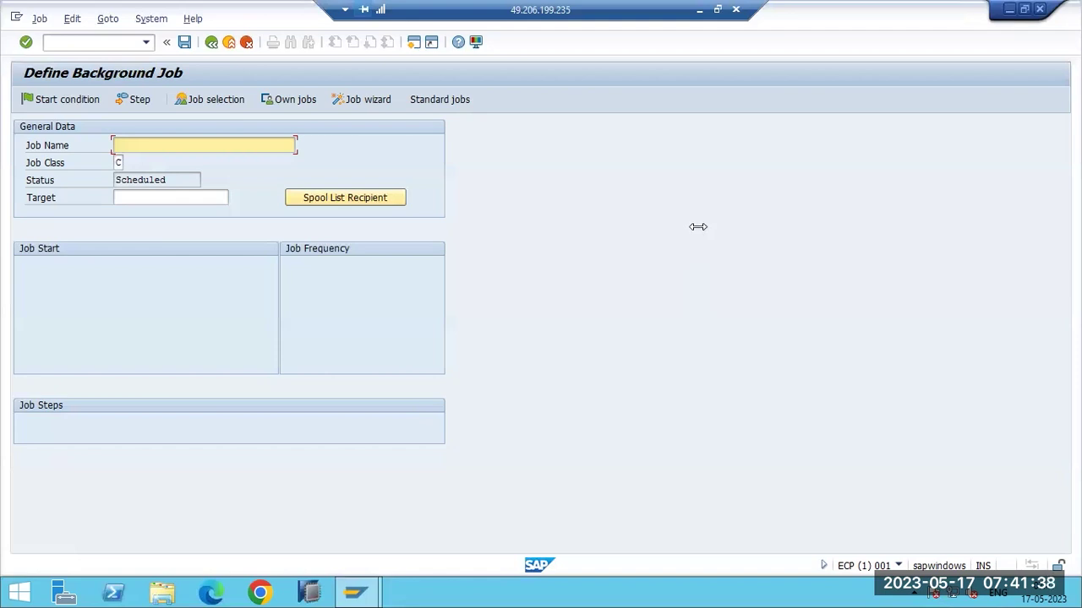
{"action": "left_click", "coordinate": [81, 43]}
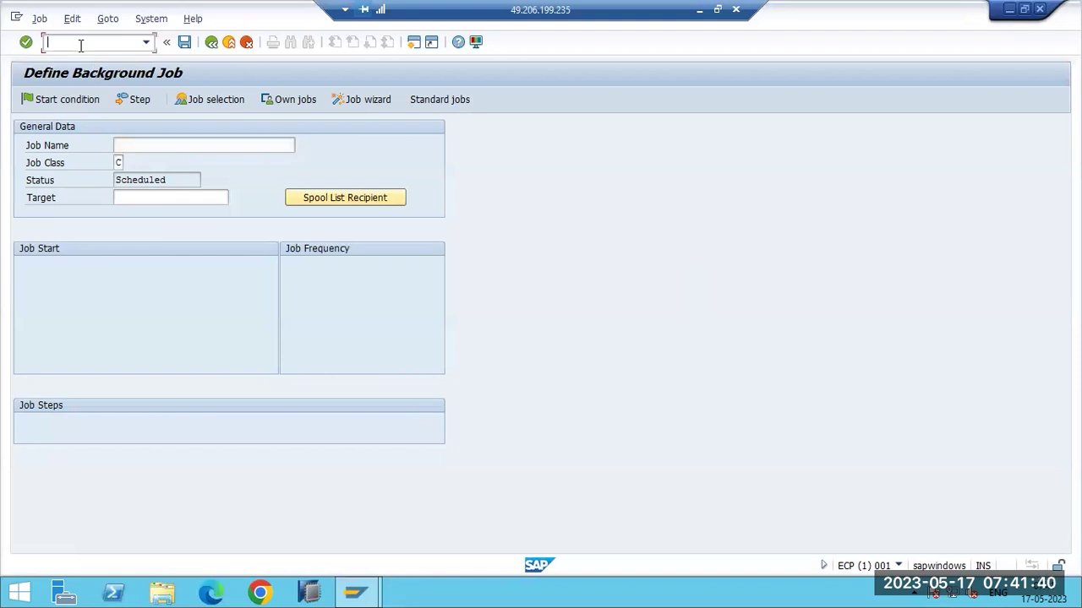
{"action": "type", "text": "/nsm37"}
{"action": "key", "text": "Return"}
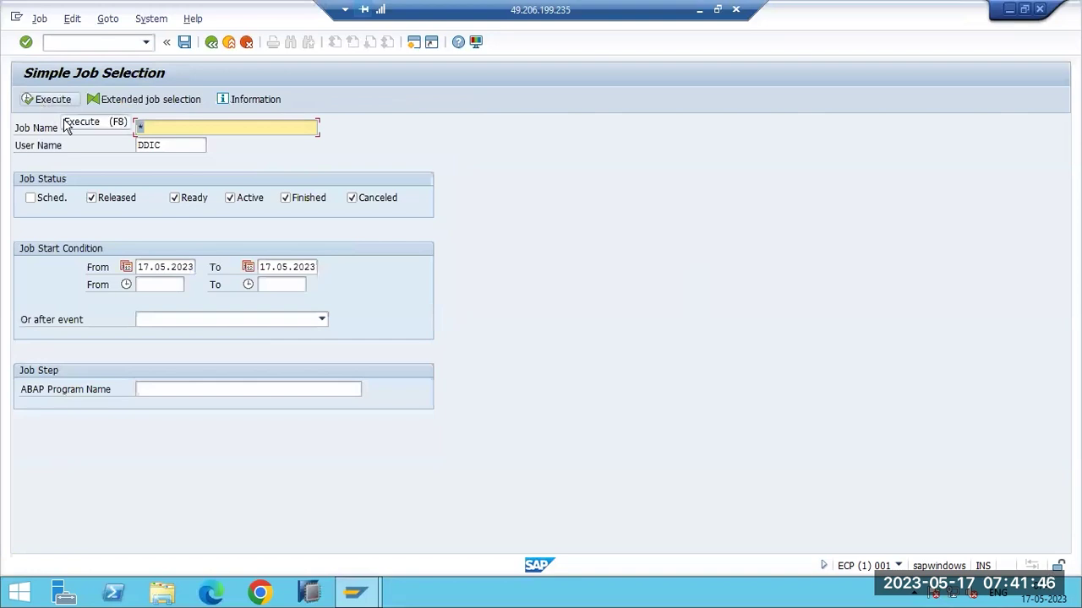
- Set the job selection start date to 15.05.2023, run it for DDIC and look through the job overview
{"action": "left_click", "coordinate": [150, 267]}
{"action": "key", "text": "BackSpace"}
{"action": "type", "text": "5"}
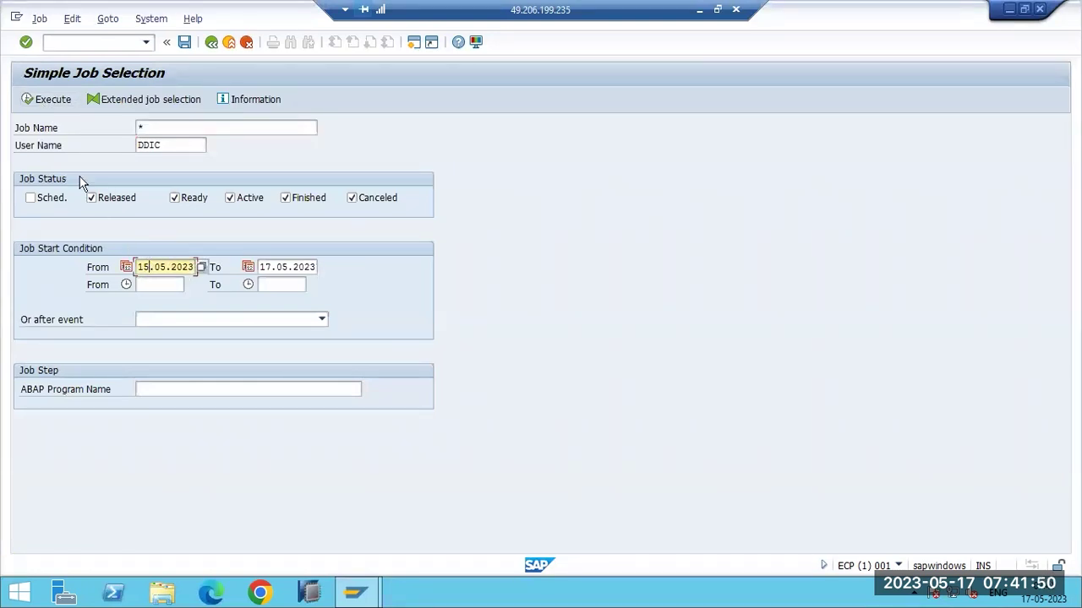
{"action": "left_click", "coordinate": [42, 102]}
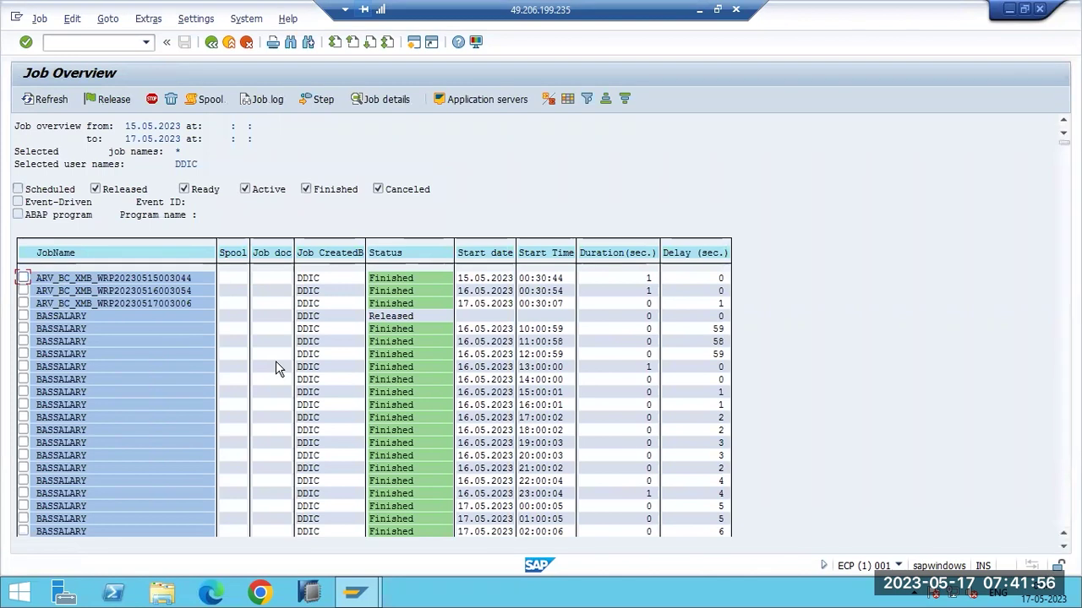
{"action": "key", "text": "Down"}
{"action": "scroll", "coordinate": [276, 361], "scroll_direction": "down", "scroll_amount": 1}
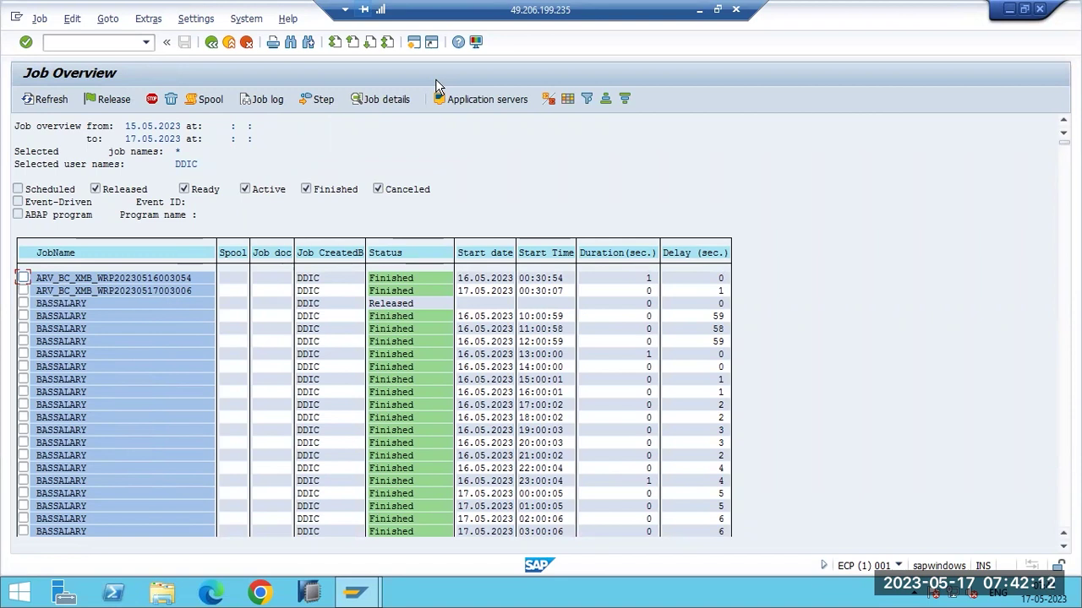
- Leave the job overview, open the background job definition with transaction sm36 and name the new job abc
{"action": "key", "text": "F3"}
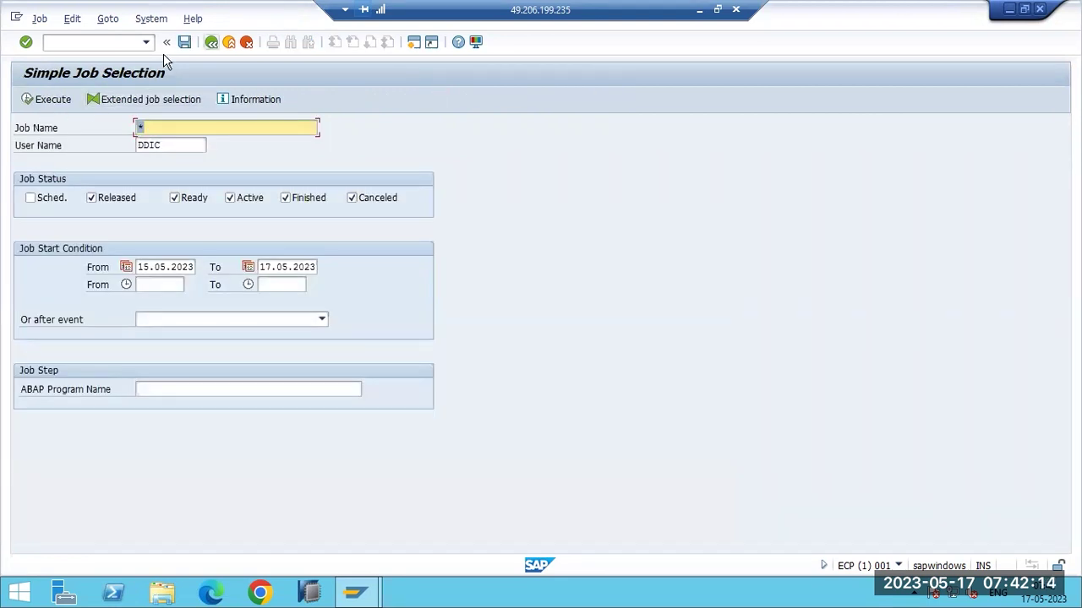
{"action": "key", "text": "F3"}
{"action": "type", "text": "sm36"}
{"action": "key", "text": "Return"}
{"action": "type", "text": "abc"}
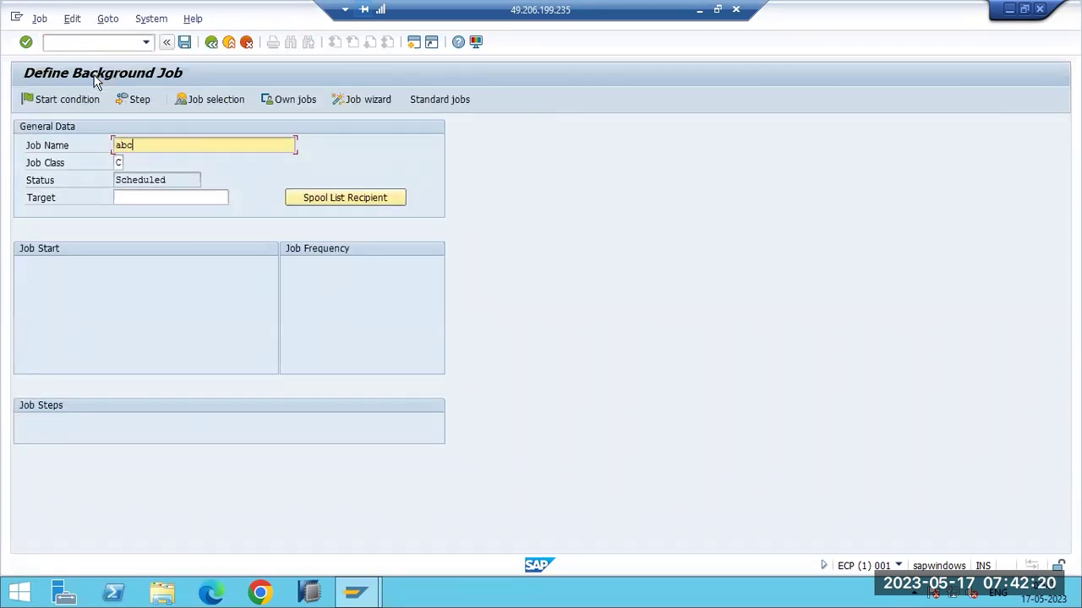
- Give the job a date/time start condition with the scheduled start date 17.05.2023
{"action": "left_click", "coordinate": [93, 102]}
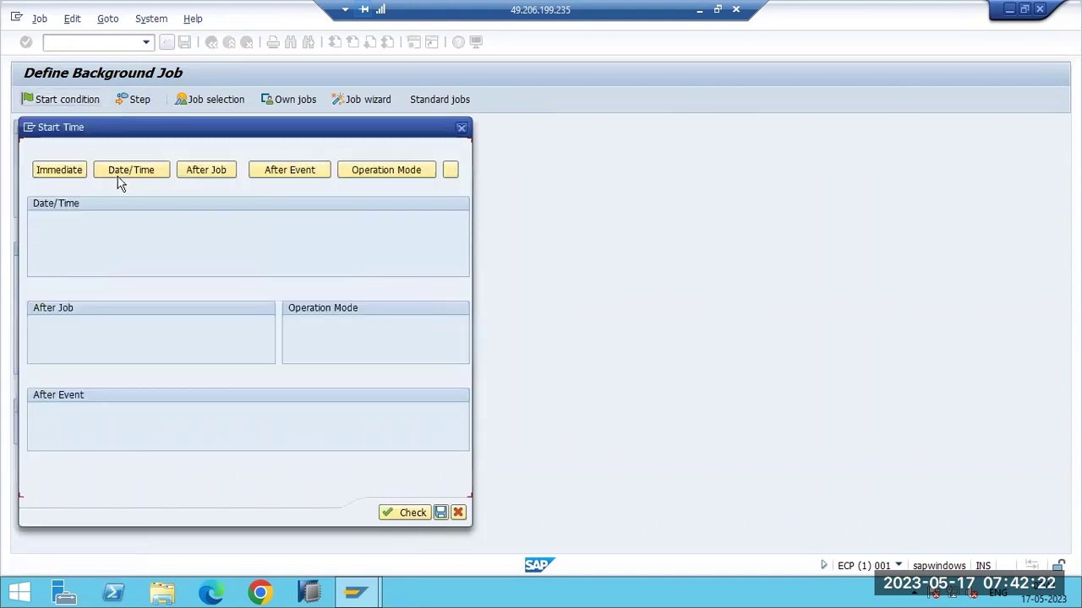
{"action": "left_click", "coordinate": [138, 174]}
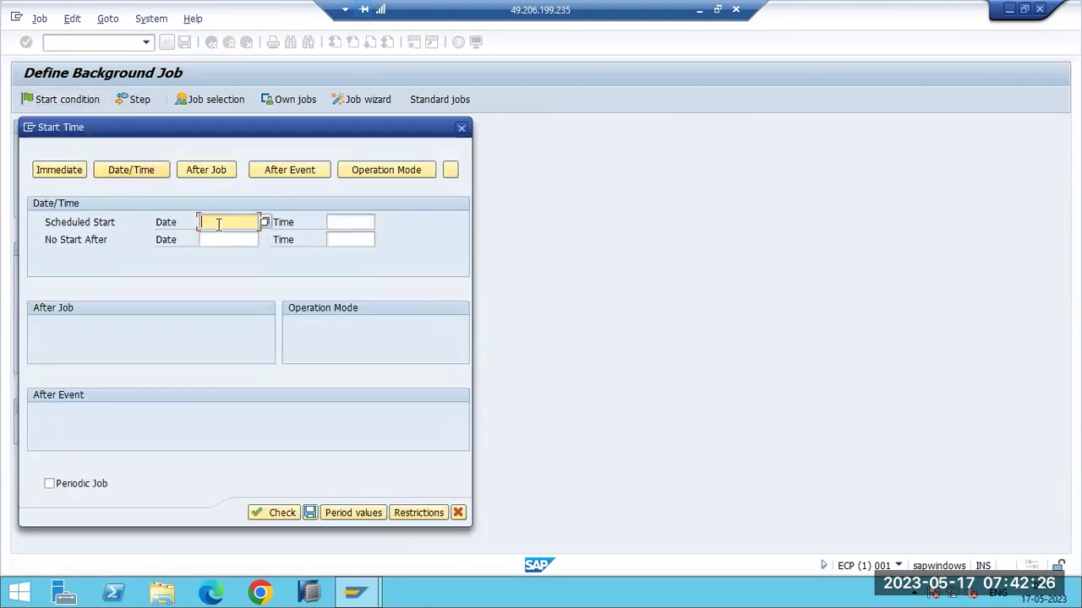
{"action": "left_click", "coordinate": [263, 222]}
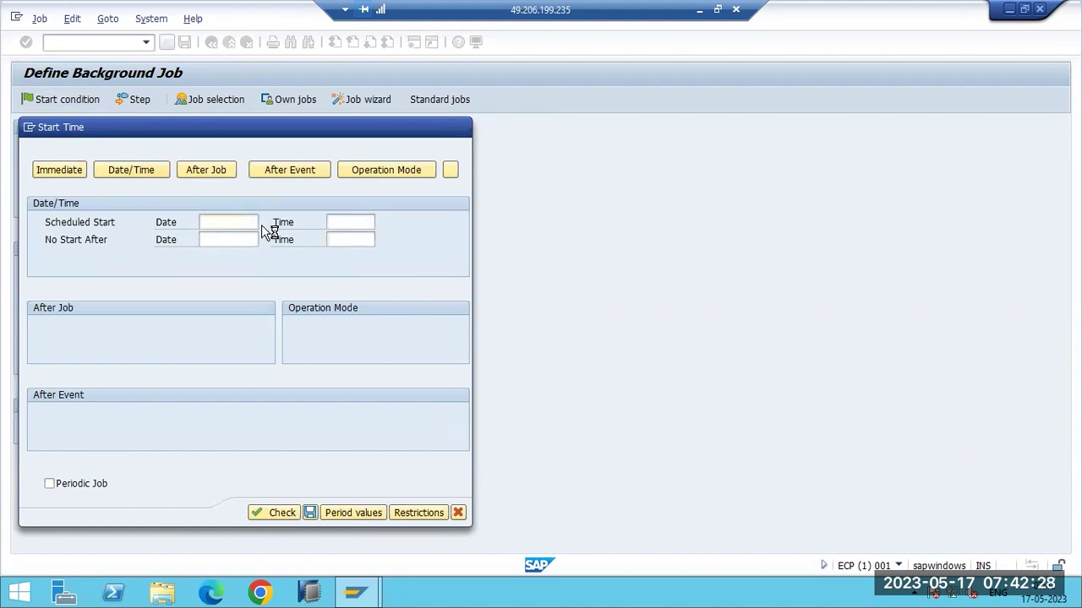
{"action": "left_click", "coordinate": [230, 331]}
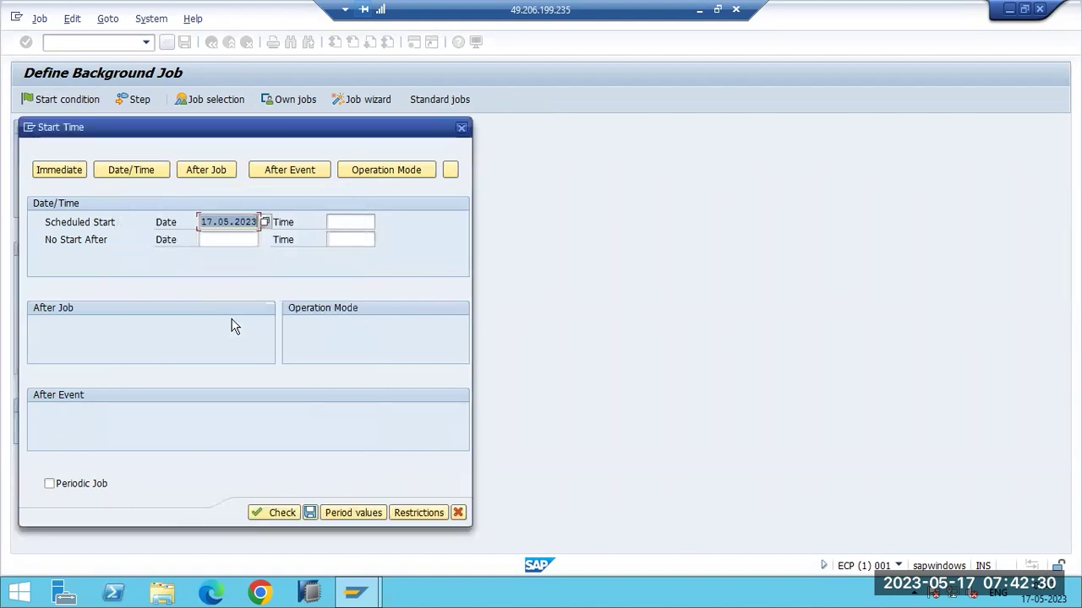
- Set the scheduled start time of the job to 10:00:00
{"action": "left_click", "coordinate": [330, 222]}
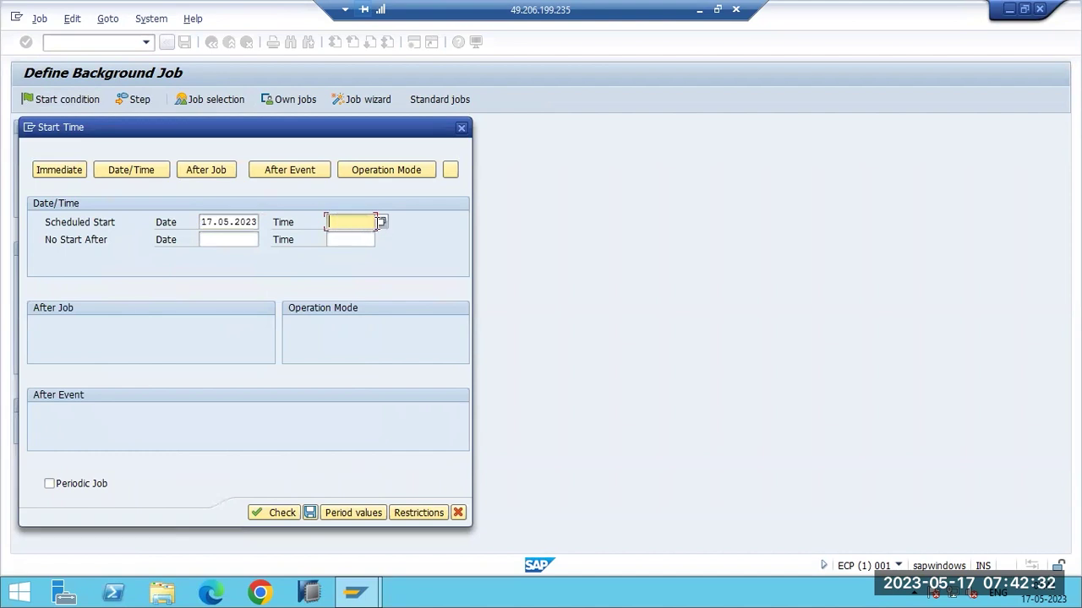
{"action": "left_click", "coordinate": [379, 222]}
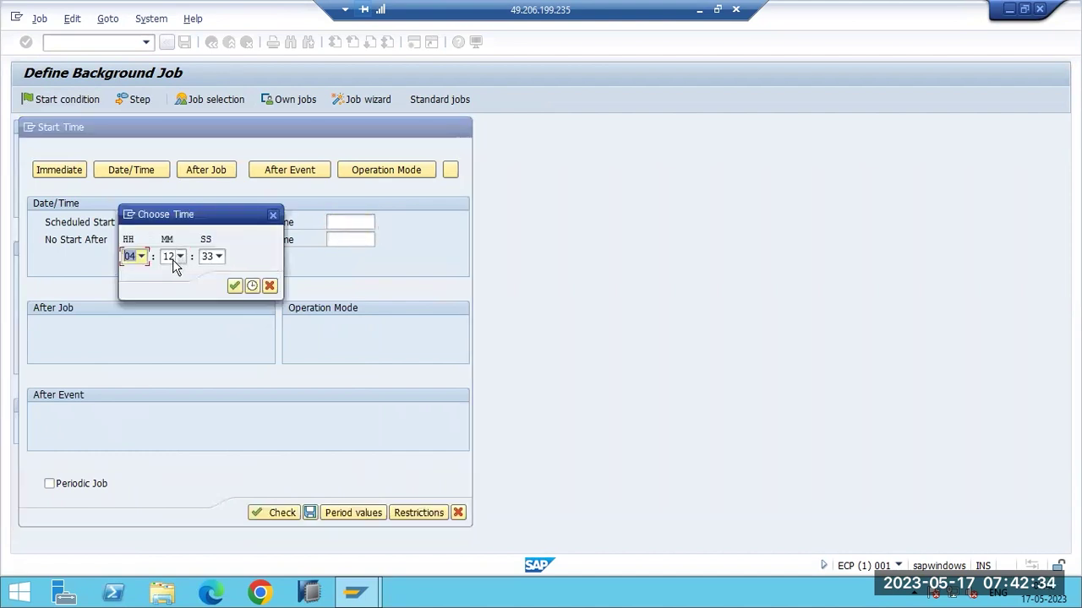
{"action": "left_click", "coordinate": [126, 258]}
{"action": "type", "text": "10"}
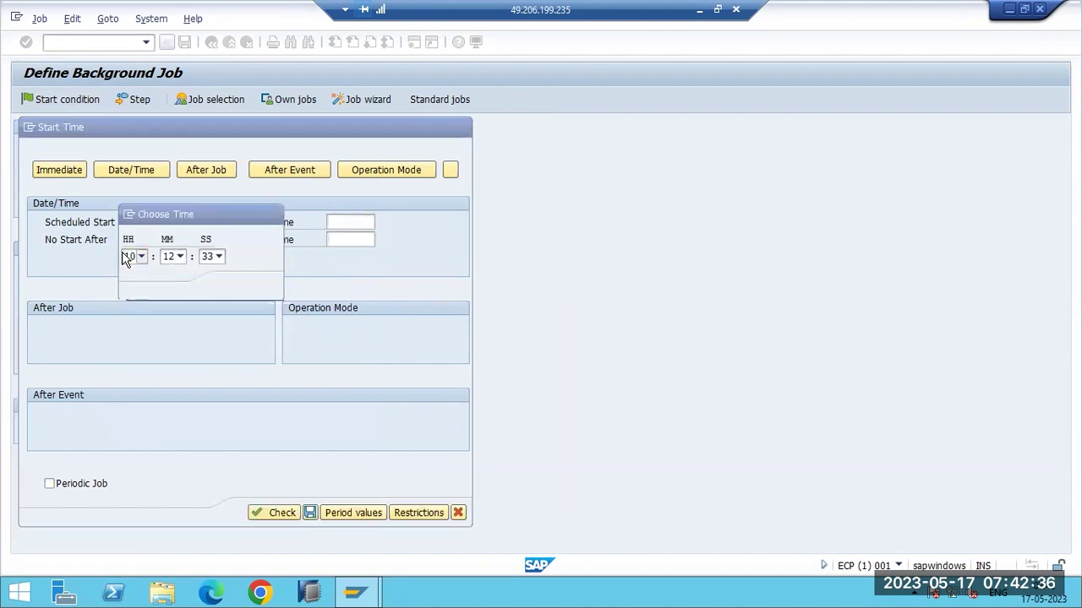
{"action": "left_click", "coordinate": [169, 262]}
{"action": "left_click_drag", "start_coordinate": [186, 317], "coordinate": [185, 288]}
{"action": "left_click", "coordinate": [169, 271]}
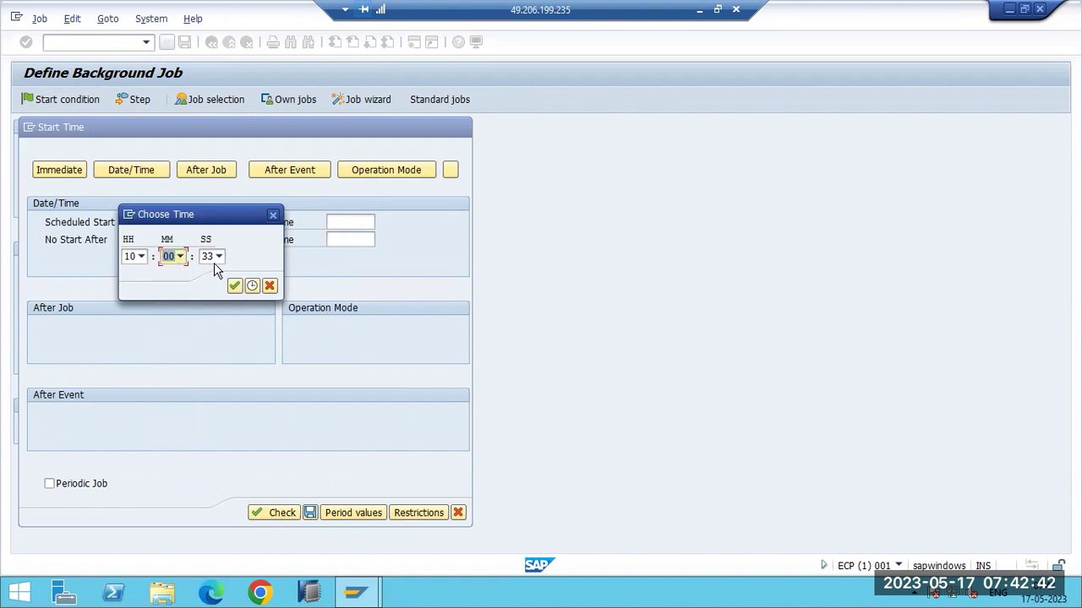
{"action": "left_click", "coordinate": [217, 258]}
{"action": "left_click_drag", "start_coordinate": [221, 375], "coordinate": [218, 280]}
{"action": "left_click", "coordinate": [206, 272]}
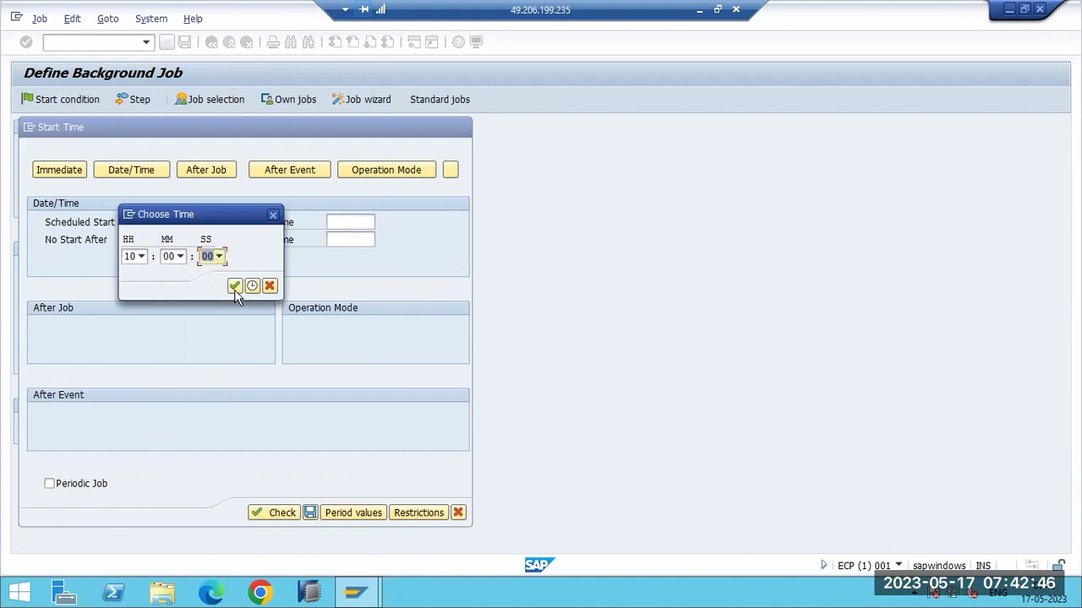
{"action": "left_click", "coordinate": [234, 287]}
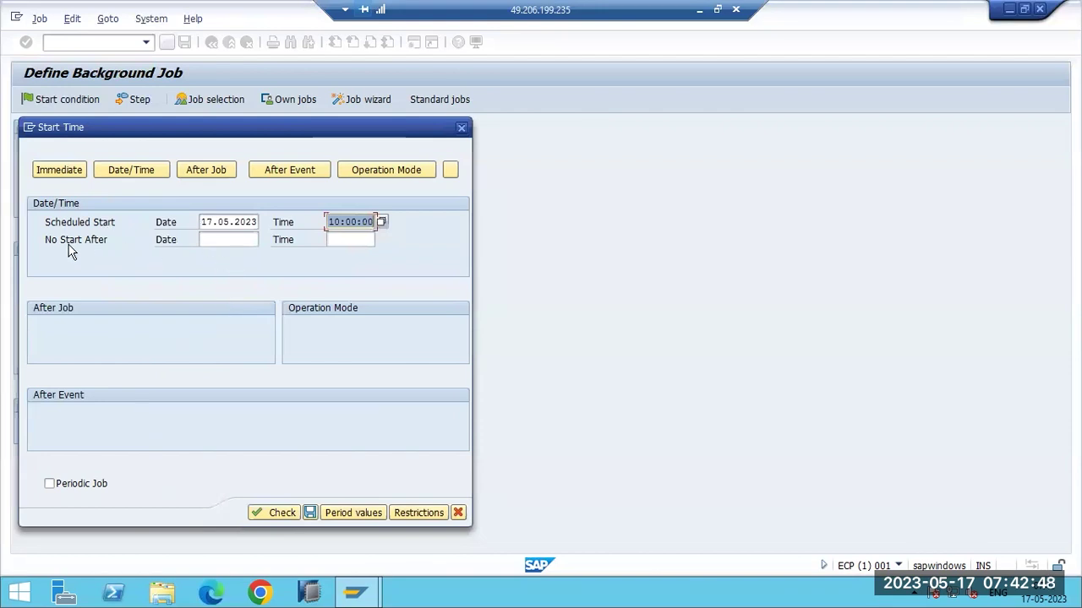
- Copy the scheduled start date 17.05.2023 into the No Start After date
{"action": "left_click", "coordinate": [212, 239]}
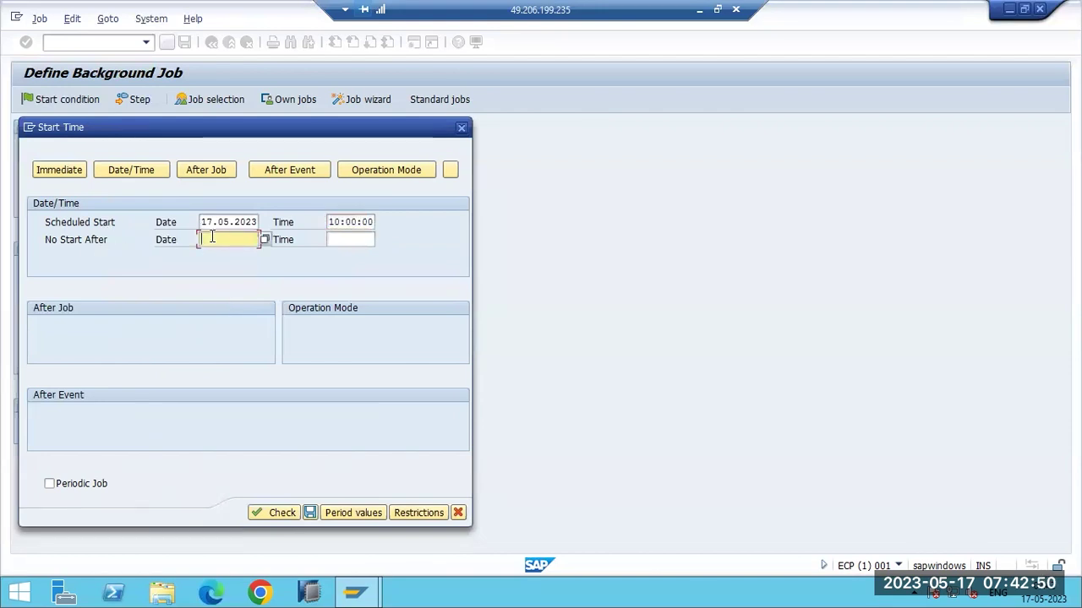
{"action": "left_click", "coordinate": [211, 222]}
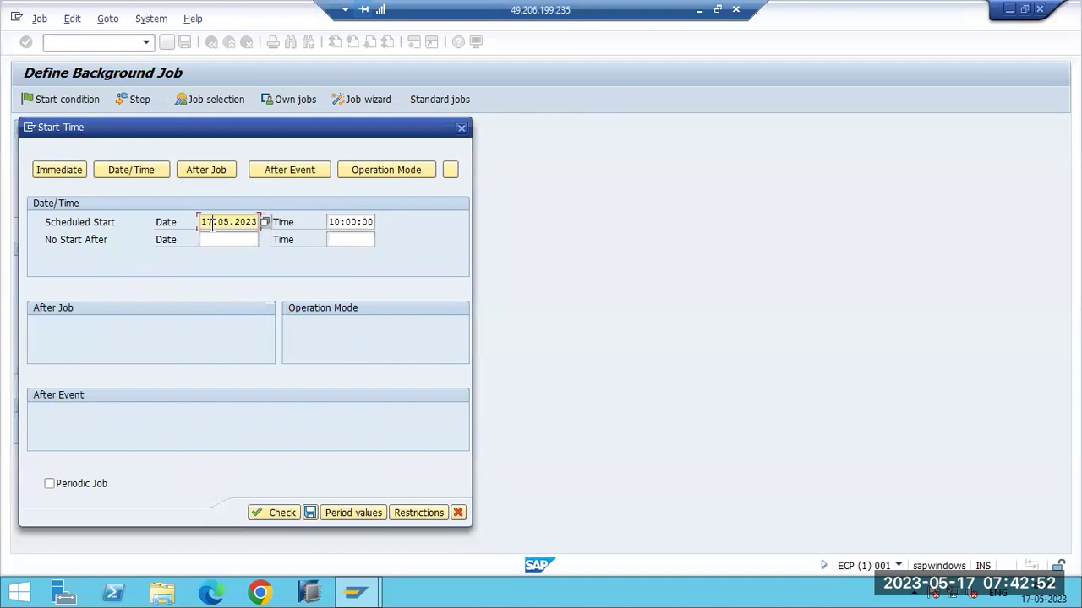
{"action": "double_click", "coordinate": [211, 222]}
{"action": "key", "text": "ctrl+c"}
{"action": "left_click", "coordinate": [212, 239]}
{"action": "key", "text": "ctrl+v"}
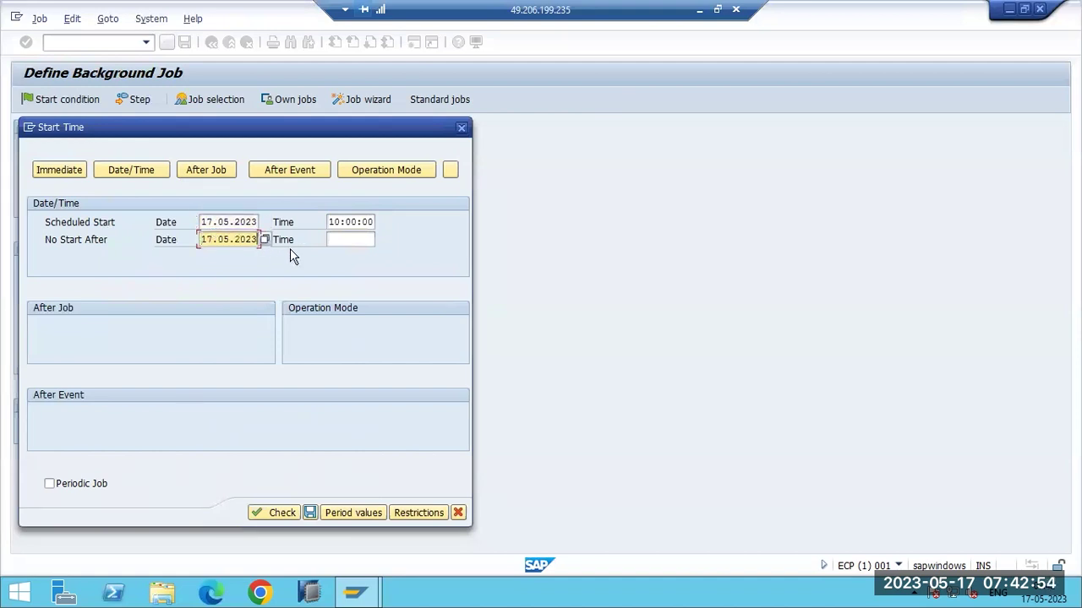
- Set the No Start After time of the job to 18:00:00
{"action": "left_click", "coordinate": [342, 240]}
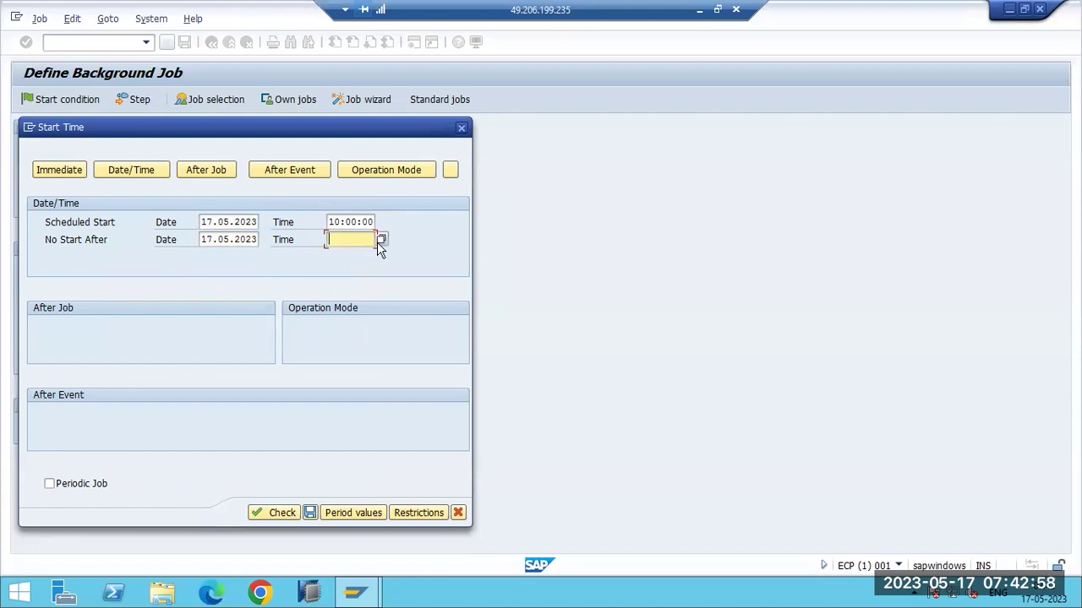
{"action": "left_click", "coordinate": [381, 240]}
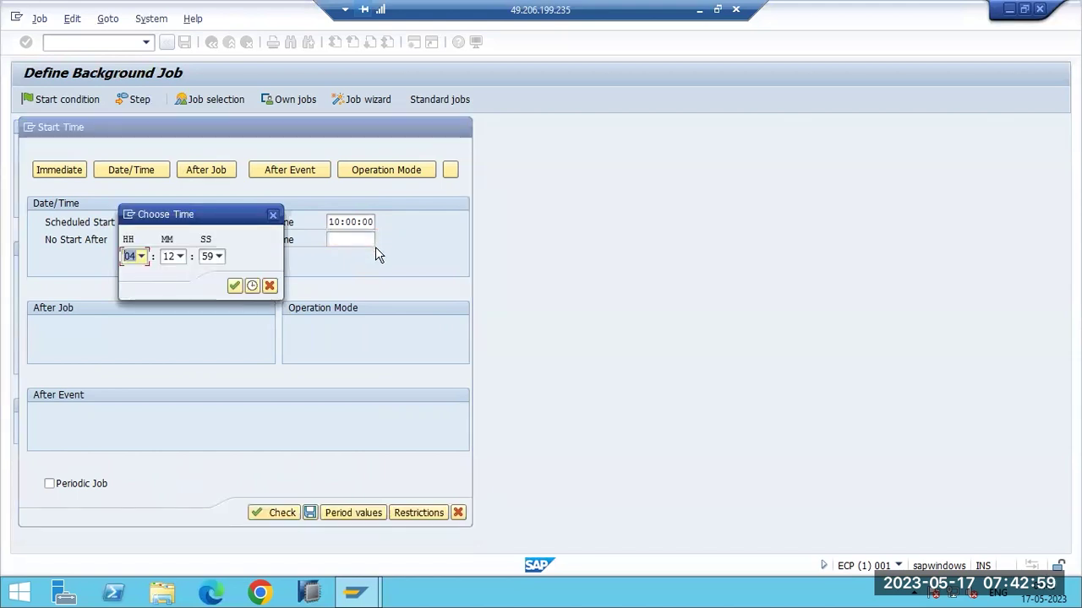
{"action": "left_click", "coordinate": [141, 257]}
{"action": "left_click_drag", "start_coordinate": [144, 345], "coordinate": [141, 385]}
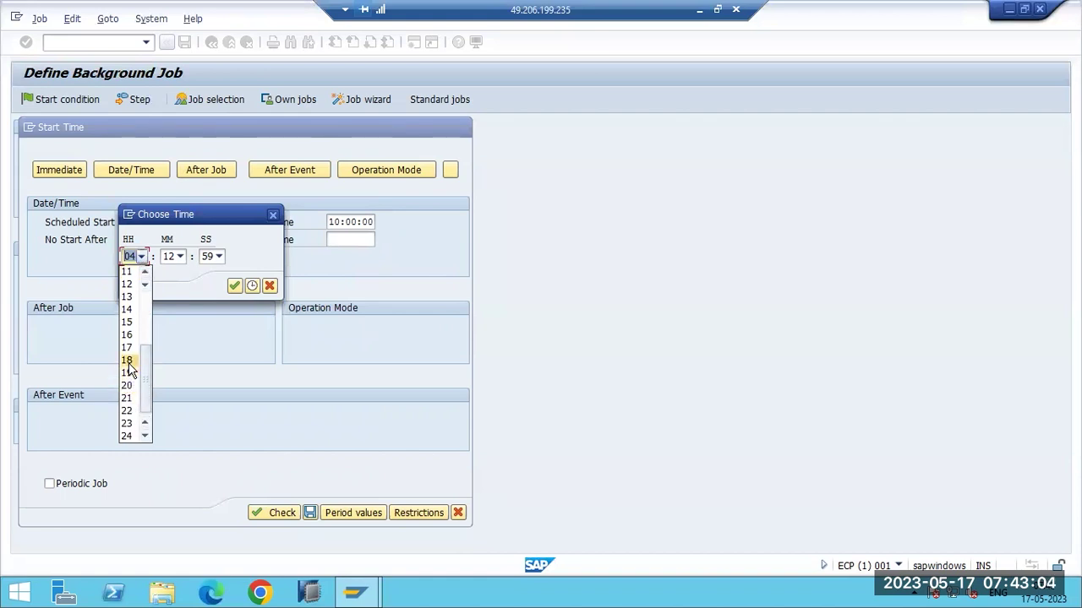
{"action": "left_click", "coordinate": [126, 360]}
{"action": "left_click", "coordinate": [174, 259]}
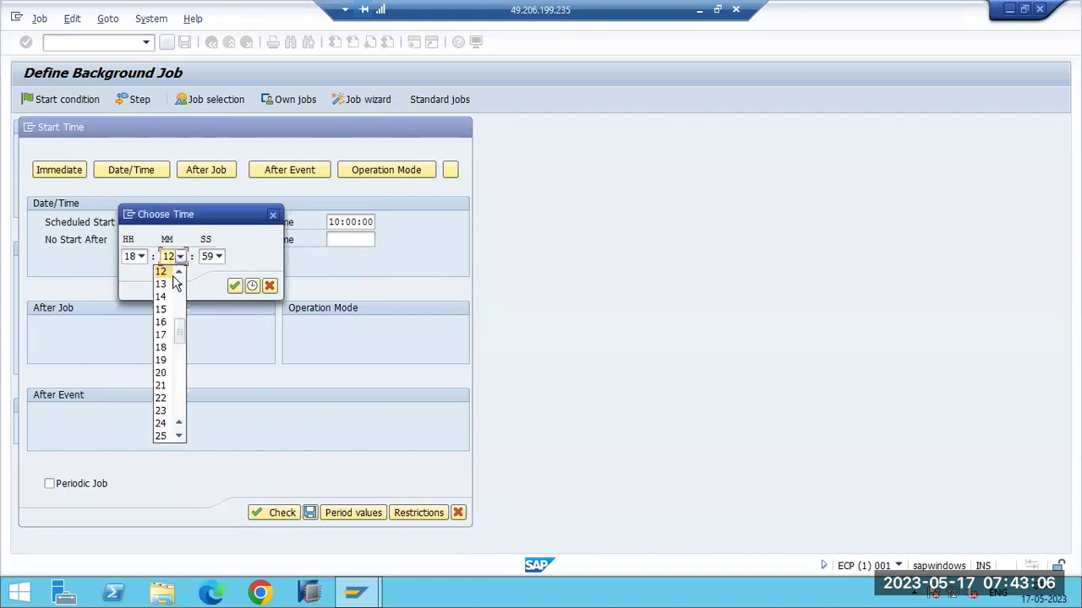
{"action": "scroll", "coordinate": [173, 284], "scroll_direction": "up", "scroll_amount": 4}
{"action": "left_click", "coordinate": [172, 274]}
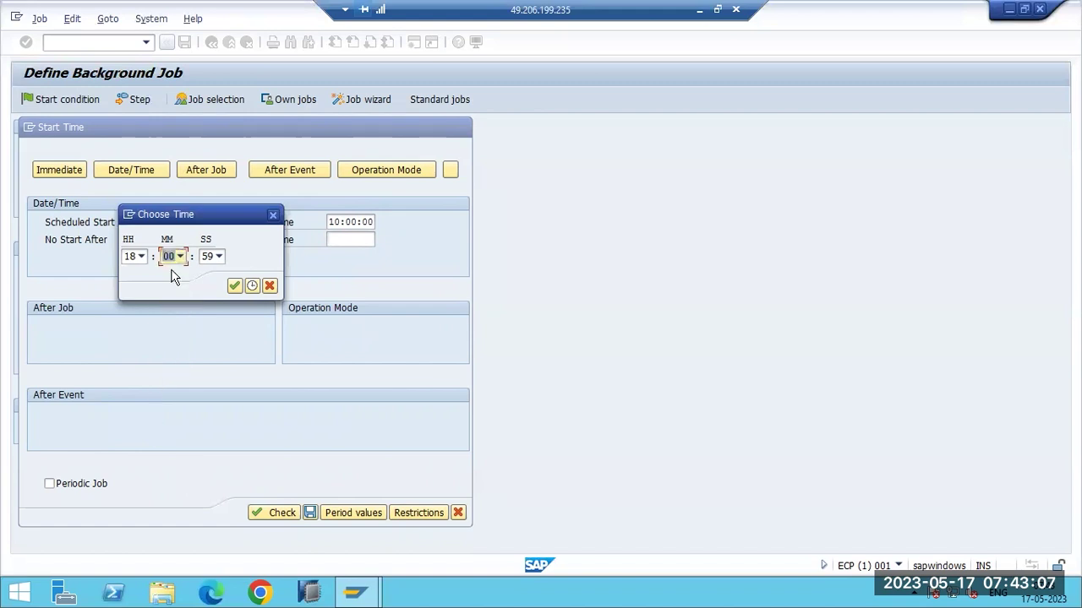
{"action": "left_click", "coordinate": [217, 257]}
{"action": "scroll", "coordinate": [218, 306], "scroll_direction": "up", "scroll_amount": 12}
{"action": "scroll", "coordinate": [220, 304], "scroll_direction": "up", "scroll_amount": 4}
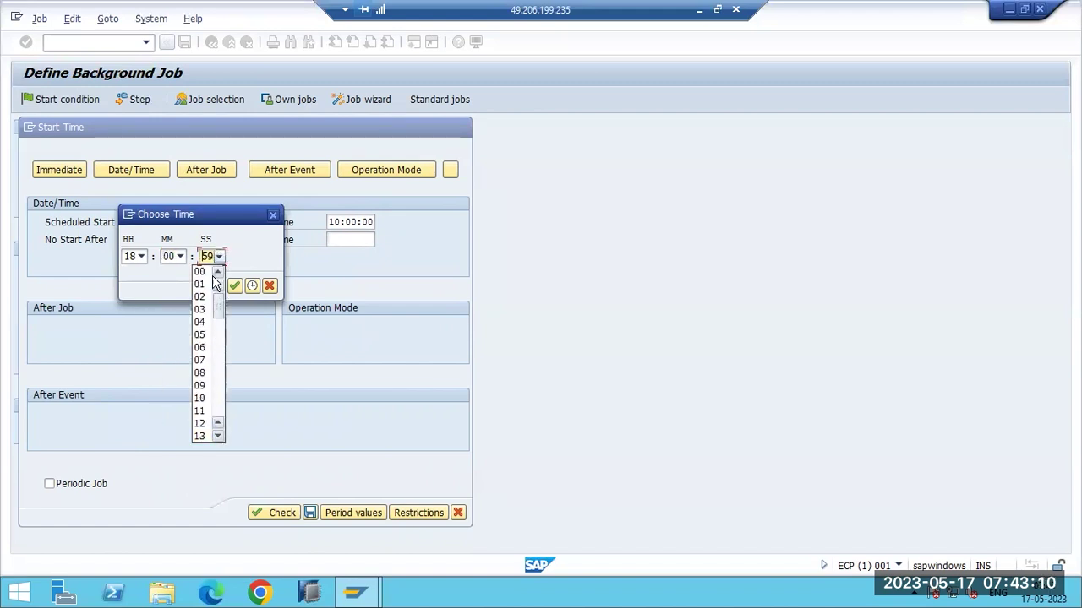
{"action": "left_click", "coordinate": [203, 272]}
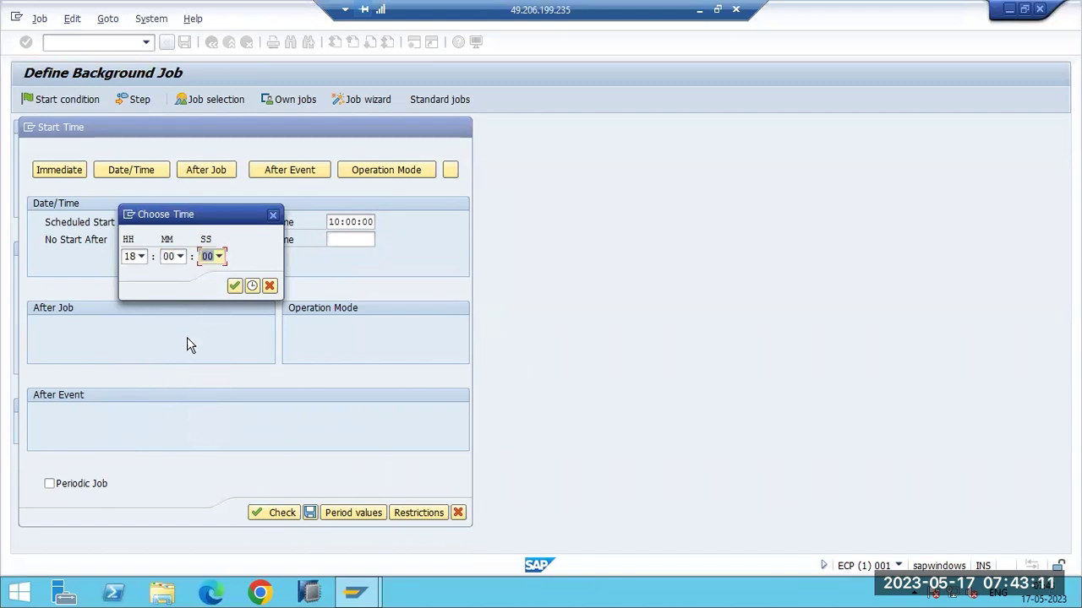
{"action": "left_click", "coordinate": [234, 285]}
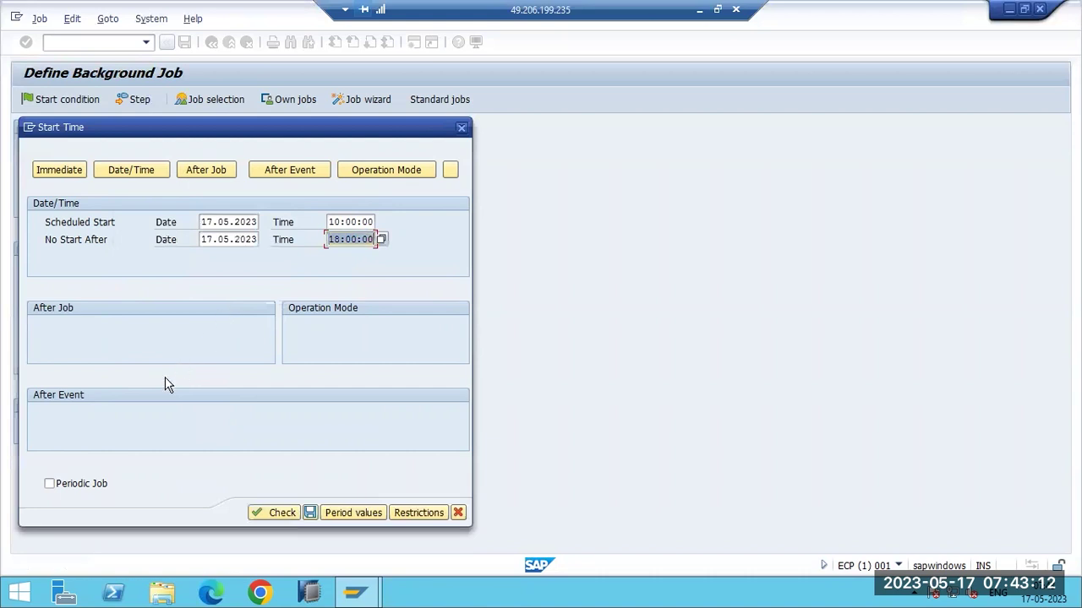
- Make the job periodic by saving an explicit period in hours among its period values
{"action": "left_click", "coordinate": [334, 516]}
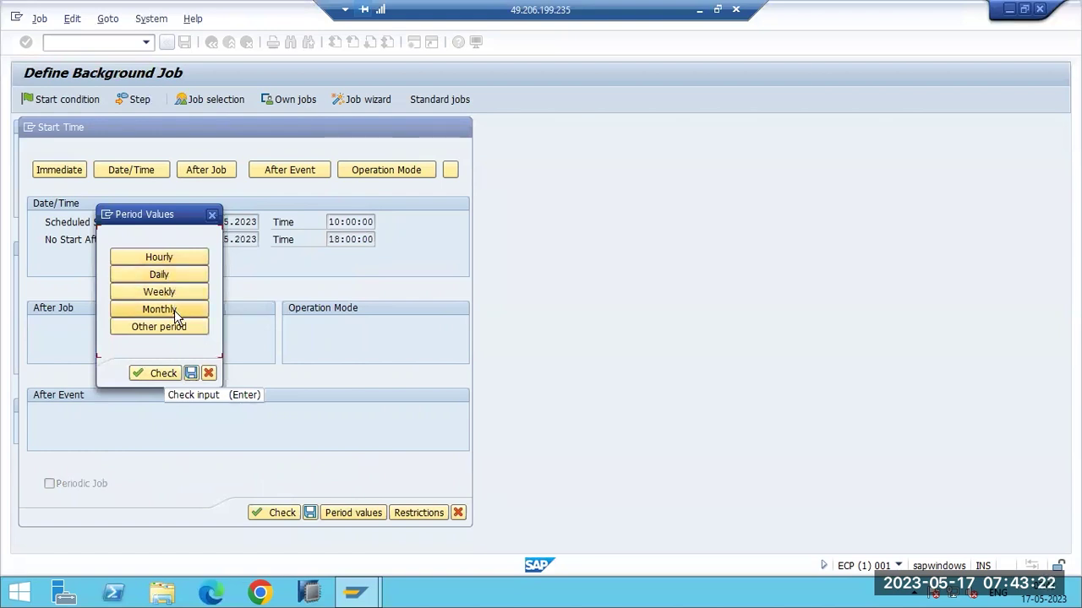
{"action": "left_click", "coordinate": [171, 259]}
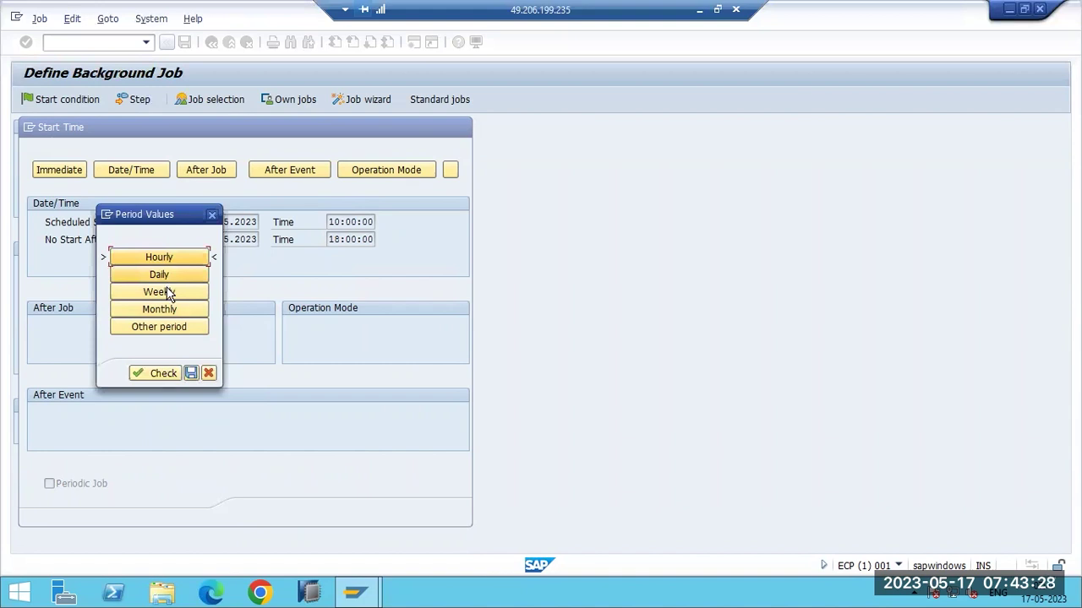
{"action": "left_click", "coordinate": [166, 333]}
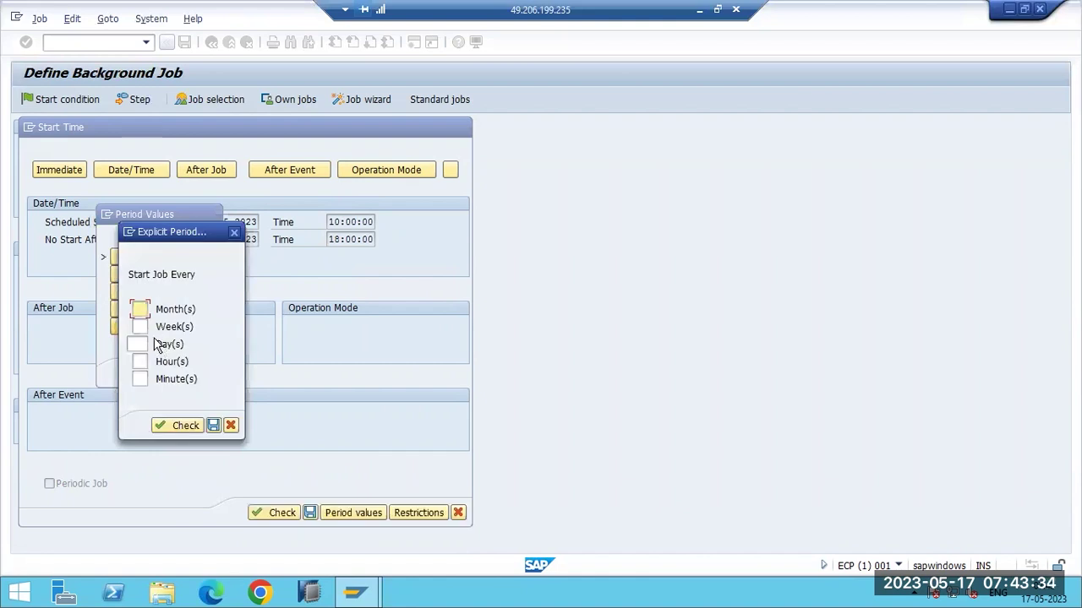
{"action": "left_click", "coordinate": [140, 362]}
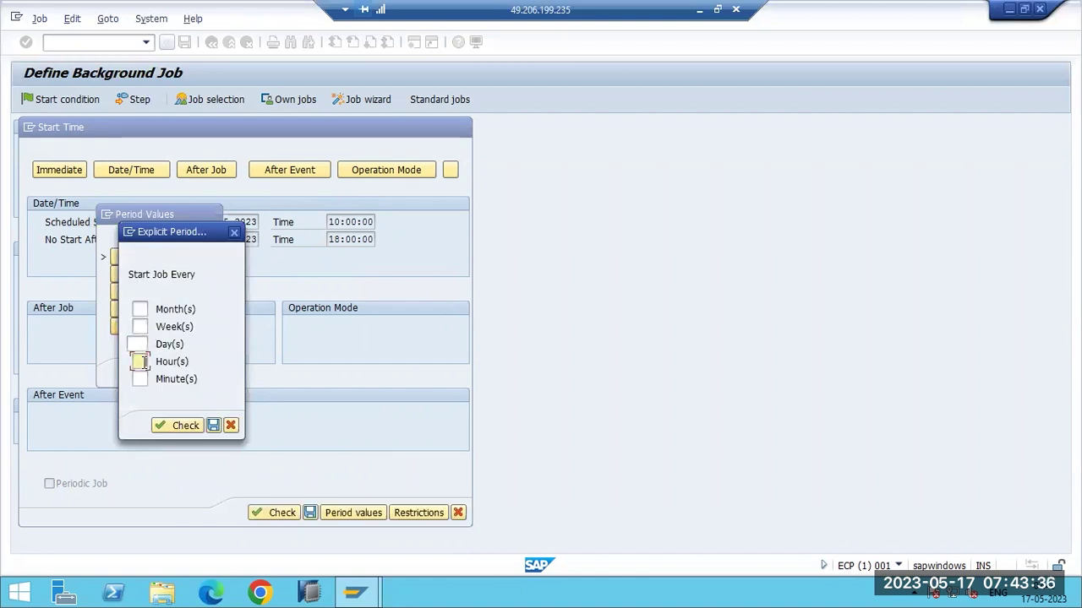
{"action": "left_click", "coordinate": [213, 425]}
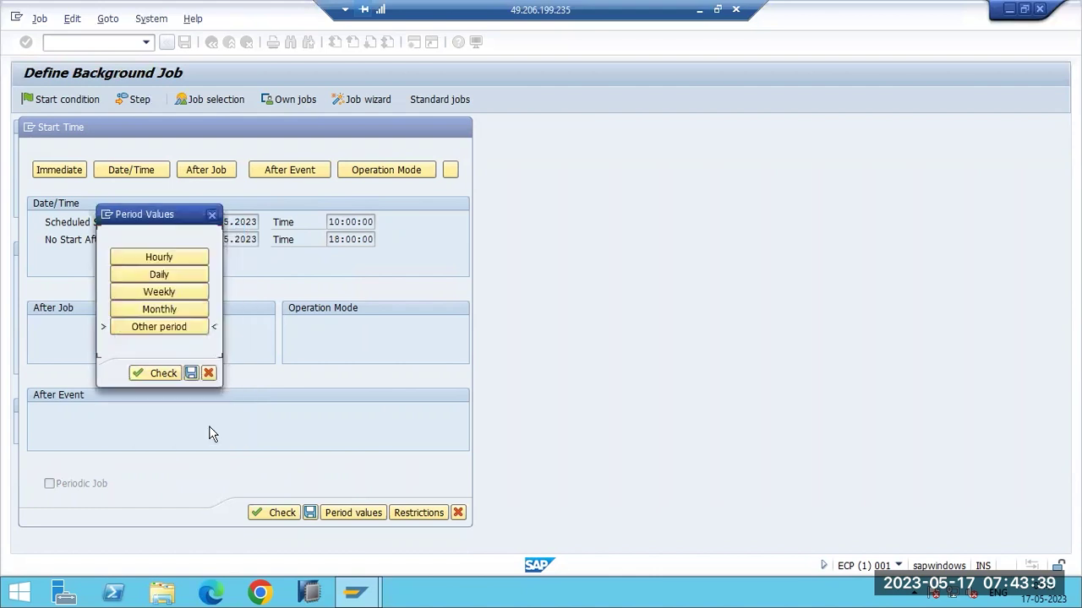
{"action": "left_click", "coordinate": [192, 374]}
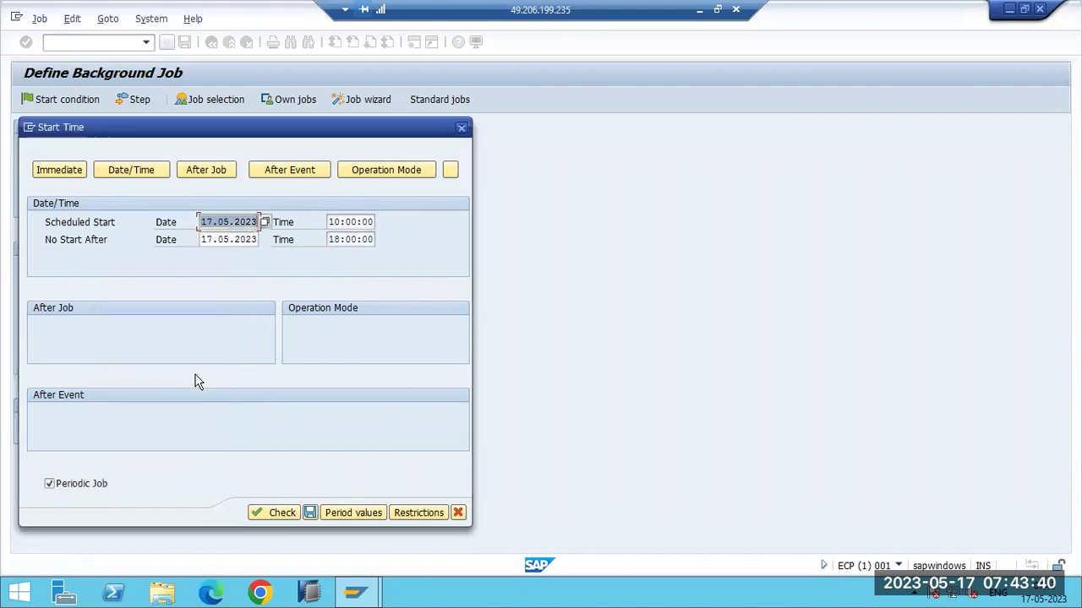
- Restrict the job's start dates so that it does not run on Sundays or public holidays
{"action": "left_click", "coordinate": [422, 512]}
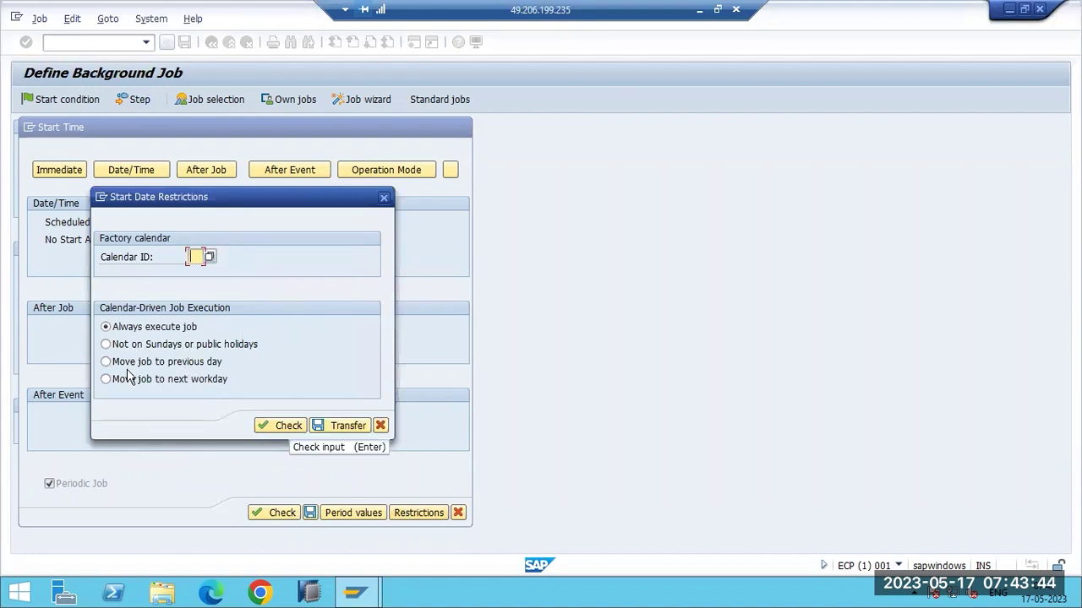
{"action": "left_click", "coordinate": [106, 345]}
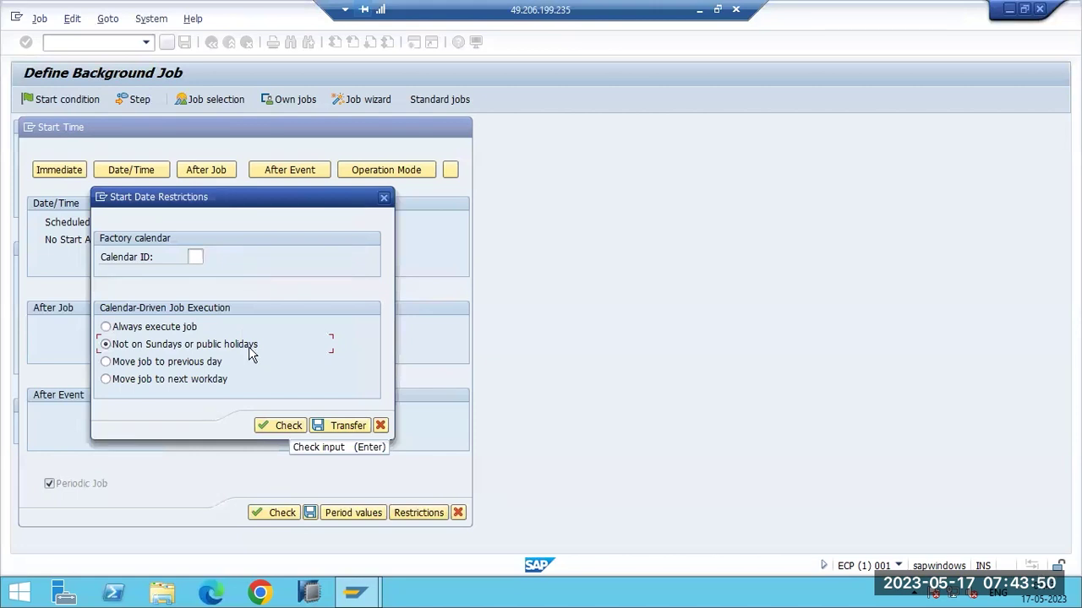
{"action": "left_click", "coordinate": [178, 344]}
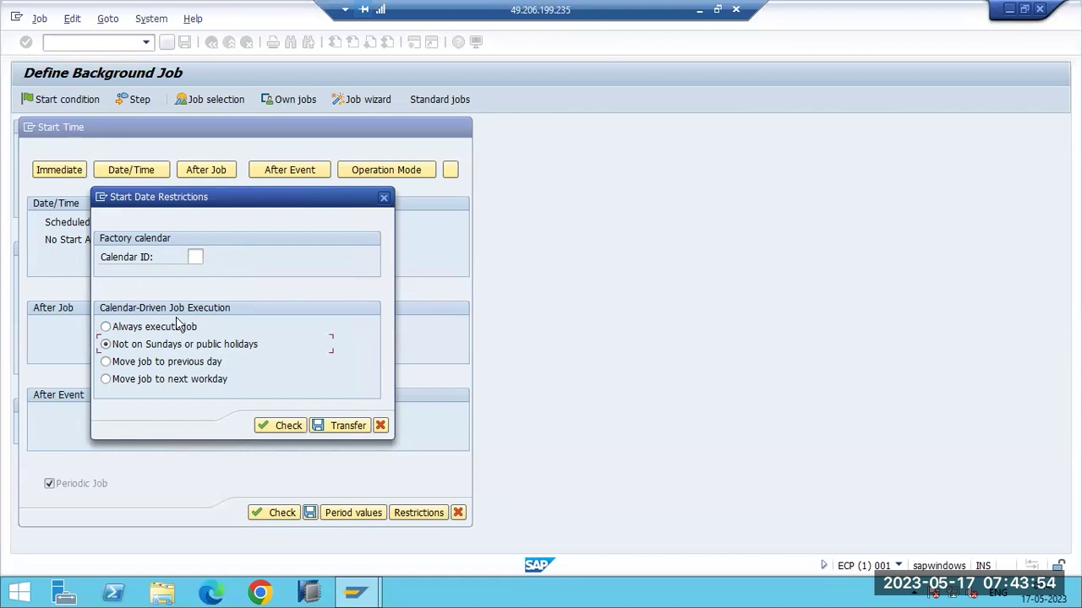
- Assign the Thailand factory calendar (TH) as the calendar ID in the job's start date restrictions
{"action": "left_click", "coordinate": [194, 258]}
{"action": "left_click", "coordinate": [208, 258]}
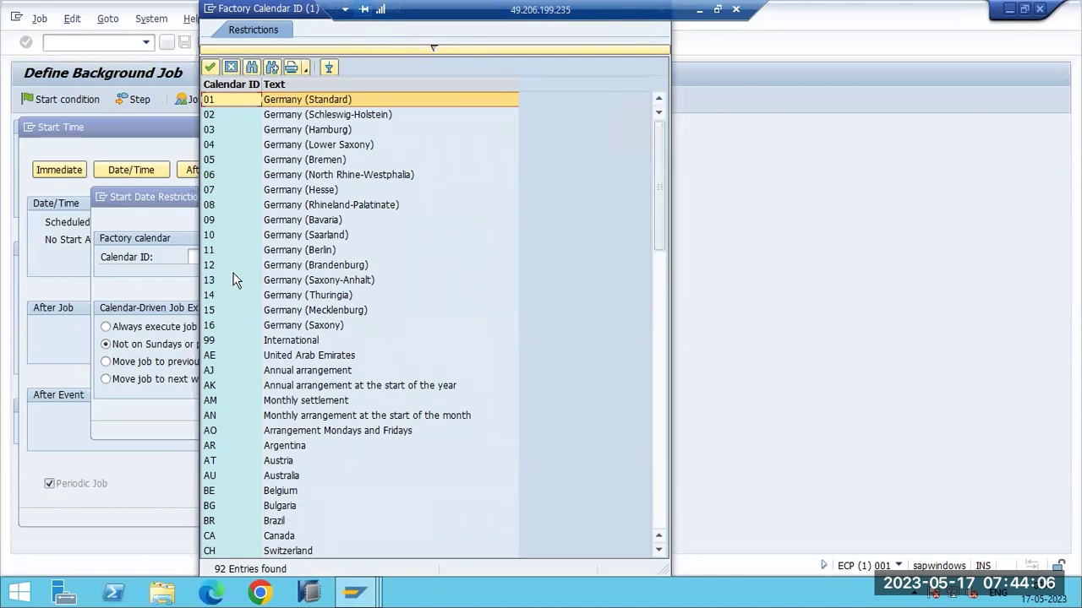
{"action": "scroll", "coordinate": [287, 363], "scroll_direction": "down", "scroll_amount": 1}
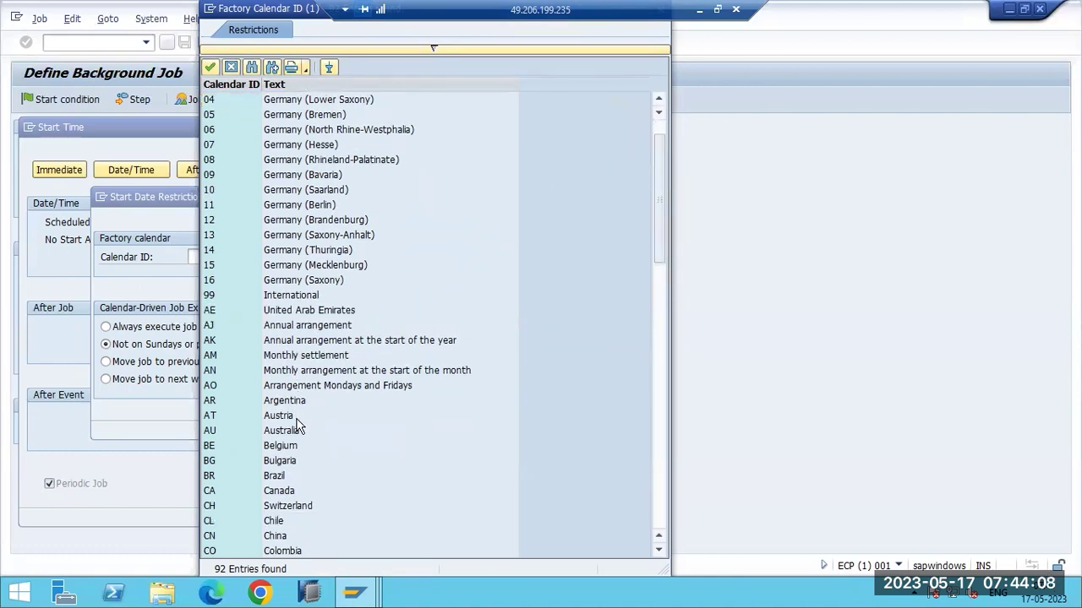
{"action": "scroll", "coordinate": [300, 426], "scroll_direction": "down", "scroll_amount": 1}
{"action": "scroll", "coordinate": [325, 449], "scroll_direction": "down", "scroll_amount": 4}
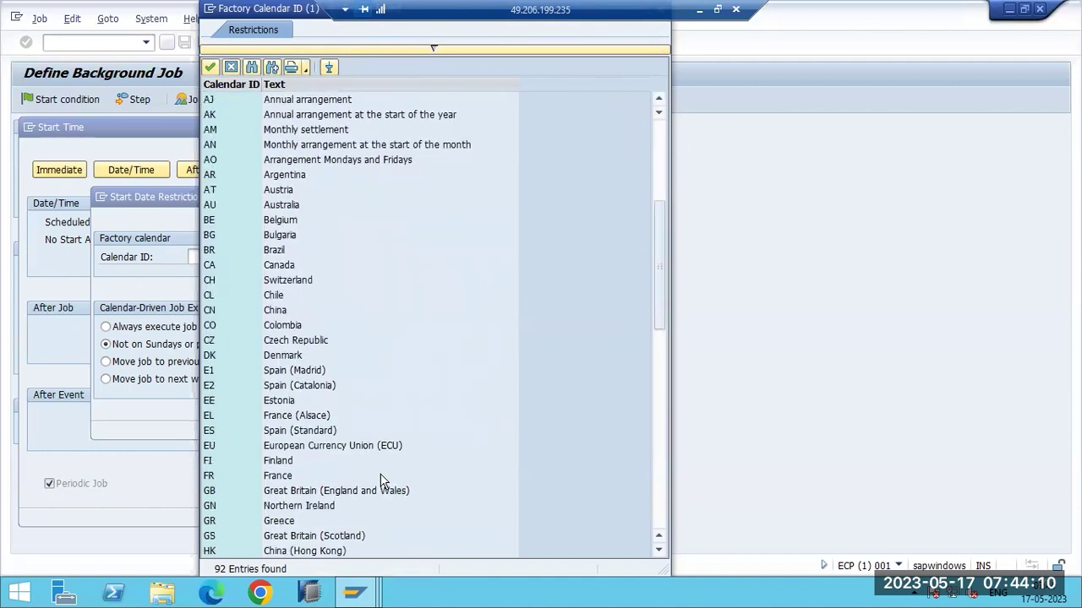
{"action": "scroll", "coordinate": [374, 490], "scroll_direction": "down", "scroll_amount": 2}
{"action": "scroll", "coordinate": [373, 490], "scroll_direction": "up", "scroll_amount": 1}
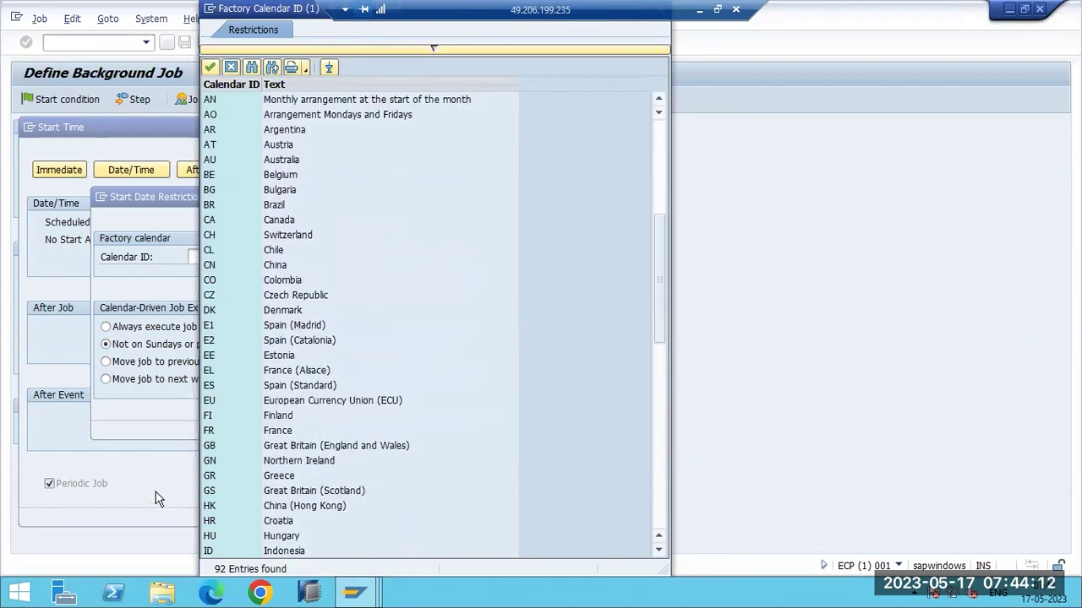
{"action": "left_click", "coordinate": [99, 336]}
{"action": "left_click_drag", "start_coordinate": [665, 258], "coordinate": [656, 464]}
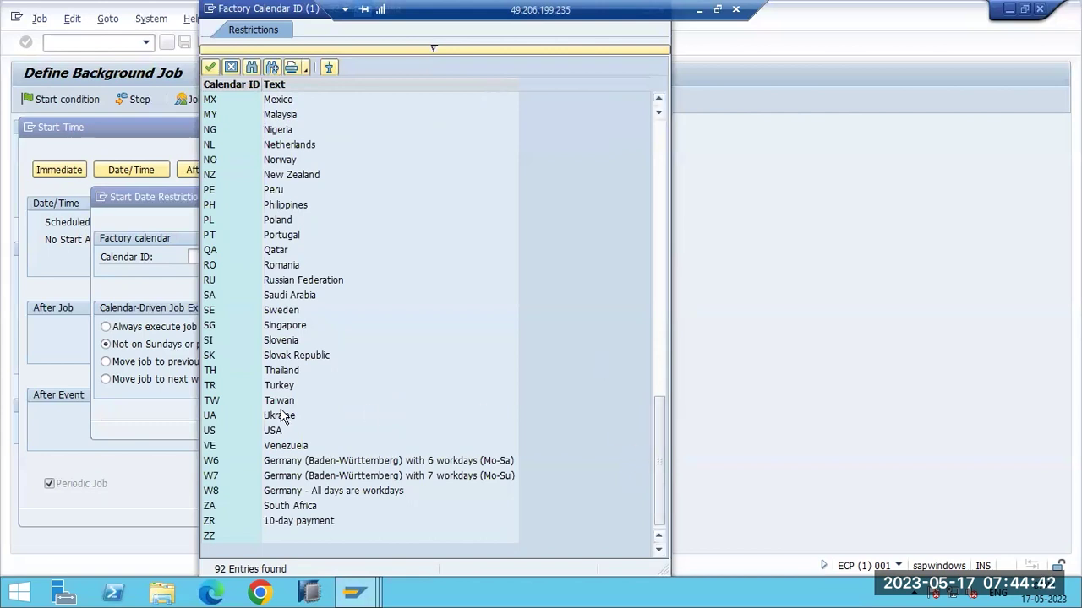
{"action": "double_click", "coordinate": [256, 371]}
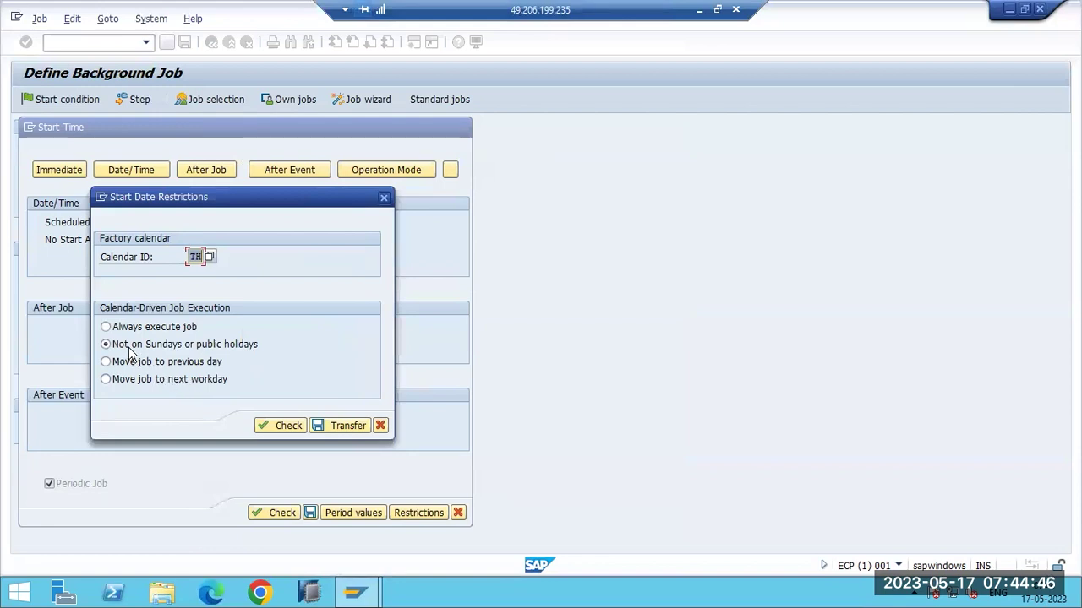
- Transfer the start date restrictions, save the job's start time settings, and review the planned start and no-start-after dates
{"action": "left_click", "coordinate": [317, 426]}
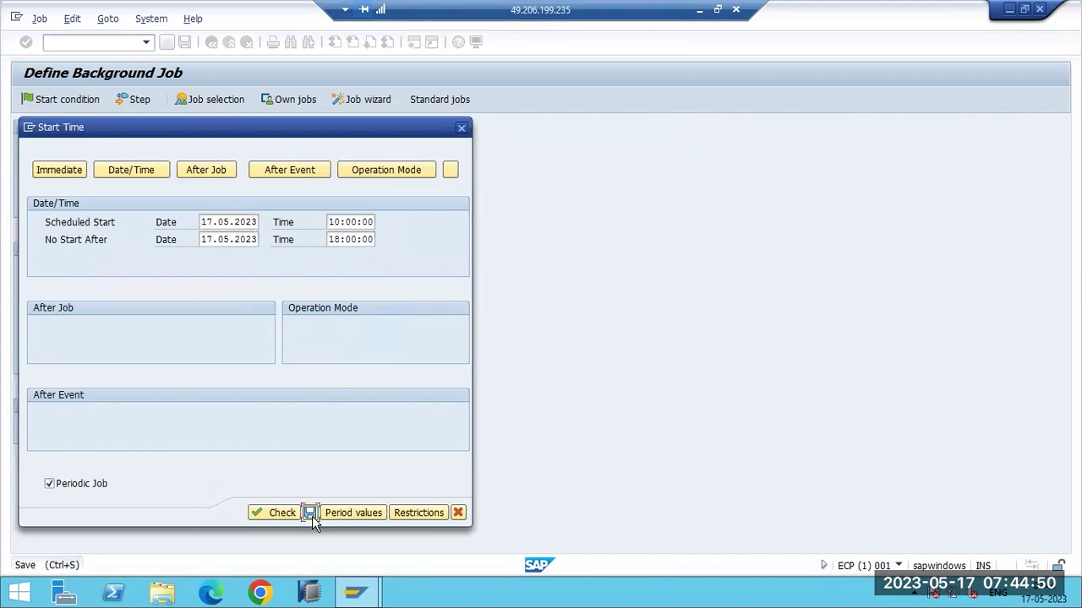
{"action": "left_click", "coordinate": [311, 514]}
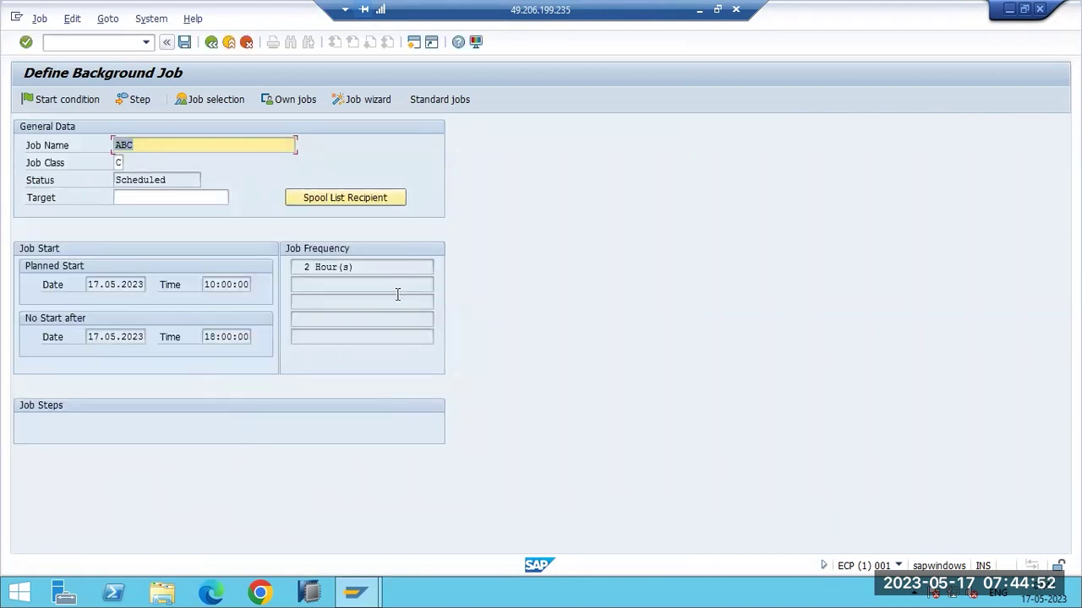
{"action": "left_click_drag", "start_coordinate": [105, 286], "coordinate": [135, 288]}
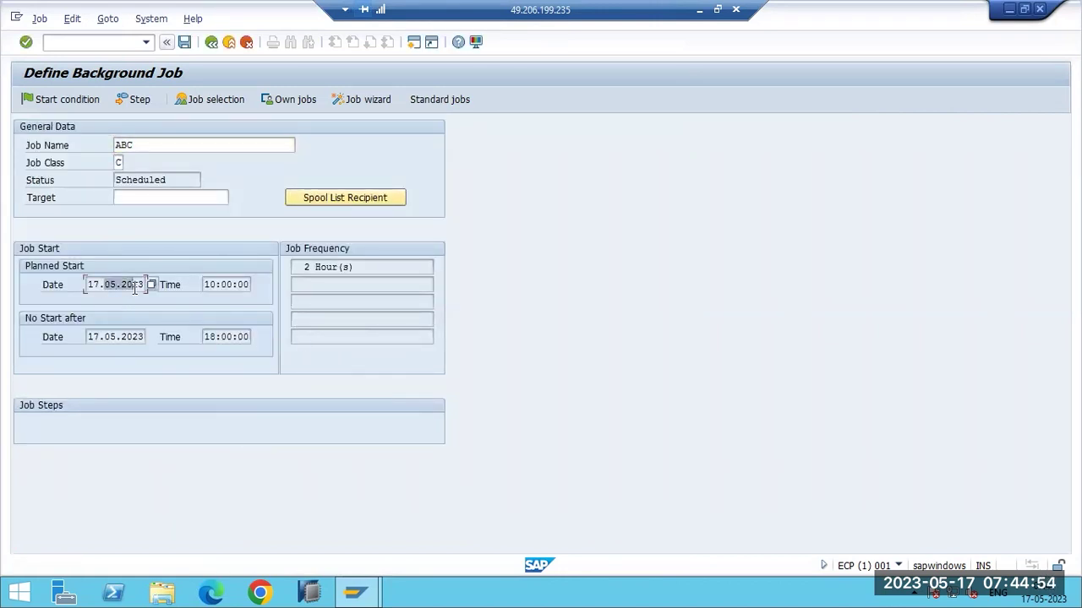
{"action": "left_click_drag", "start_coordinate": [114, 338], "coordinate": [144, 338]}
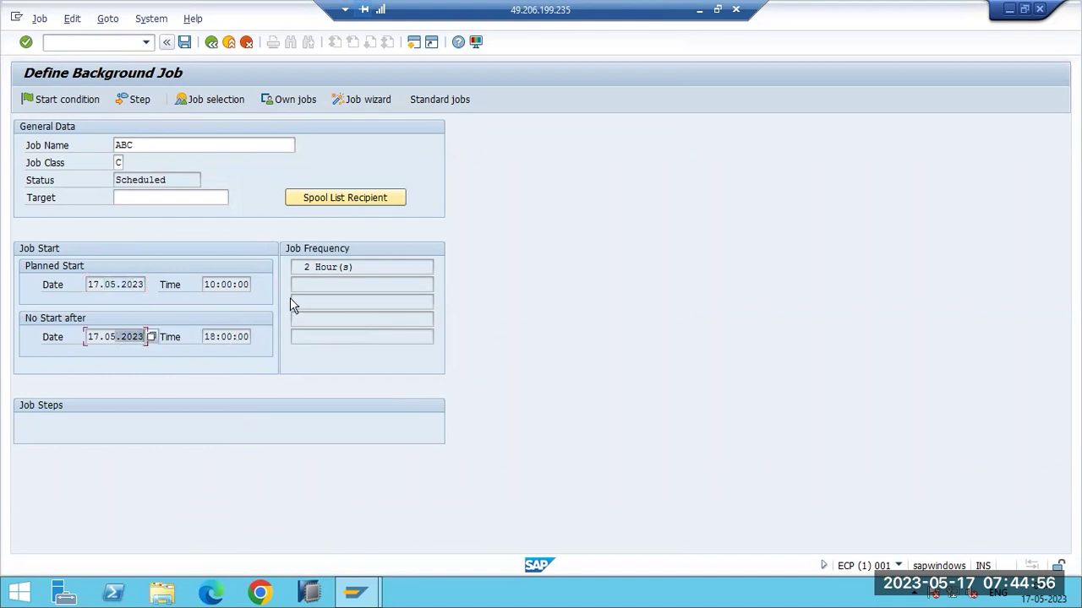